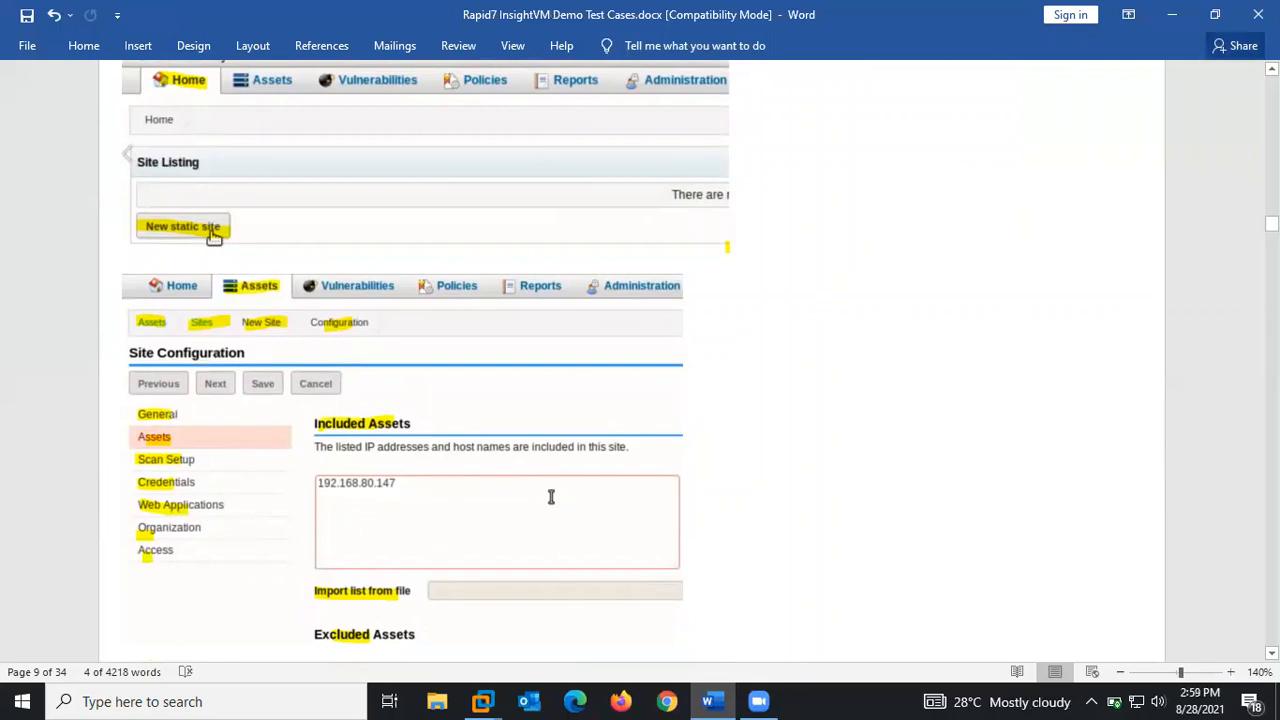
# - Minimize the Word test-case document to bring InsightVM's Site Configuration page into view
pyautogui.click(1176, 14)
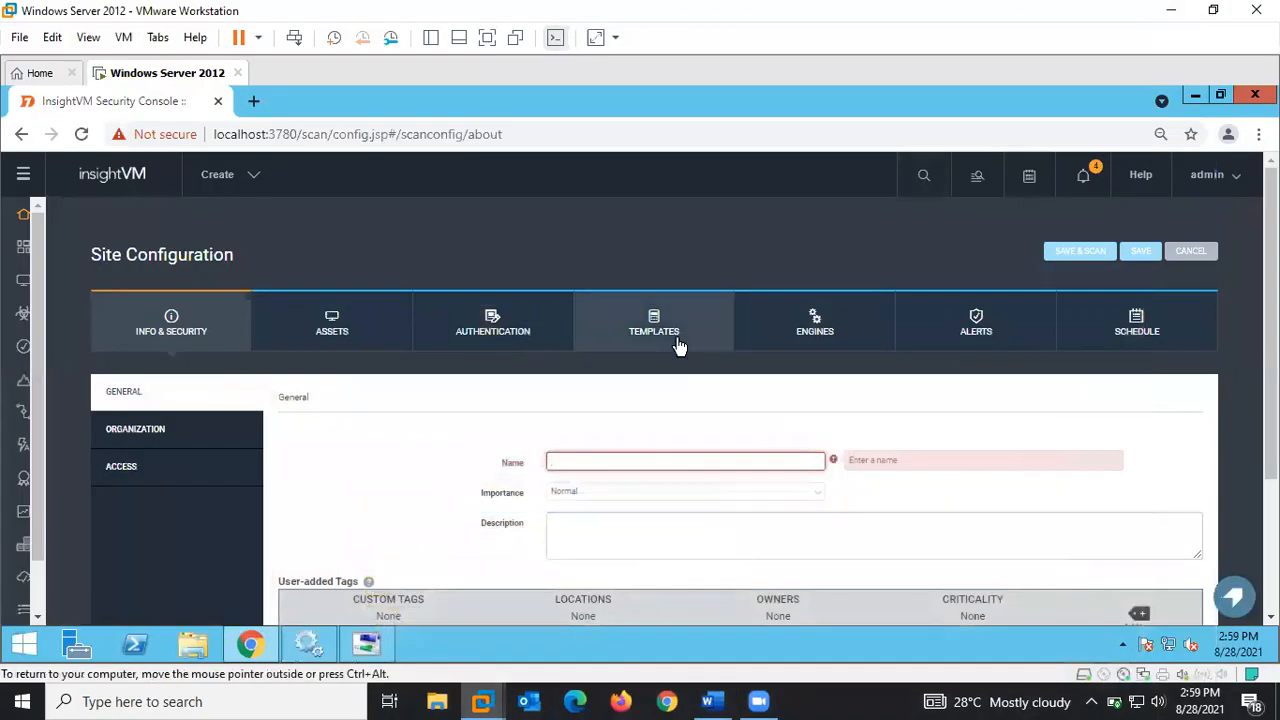
# - Name the site 'Test Site' and keep its importance at Normal
pyautogui.click(656, 464)
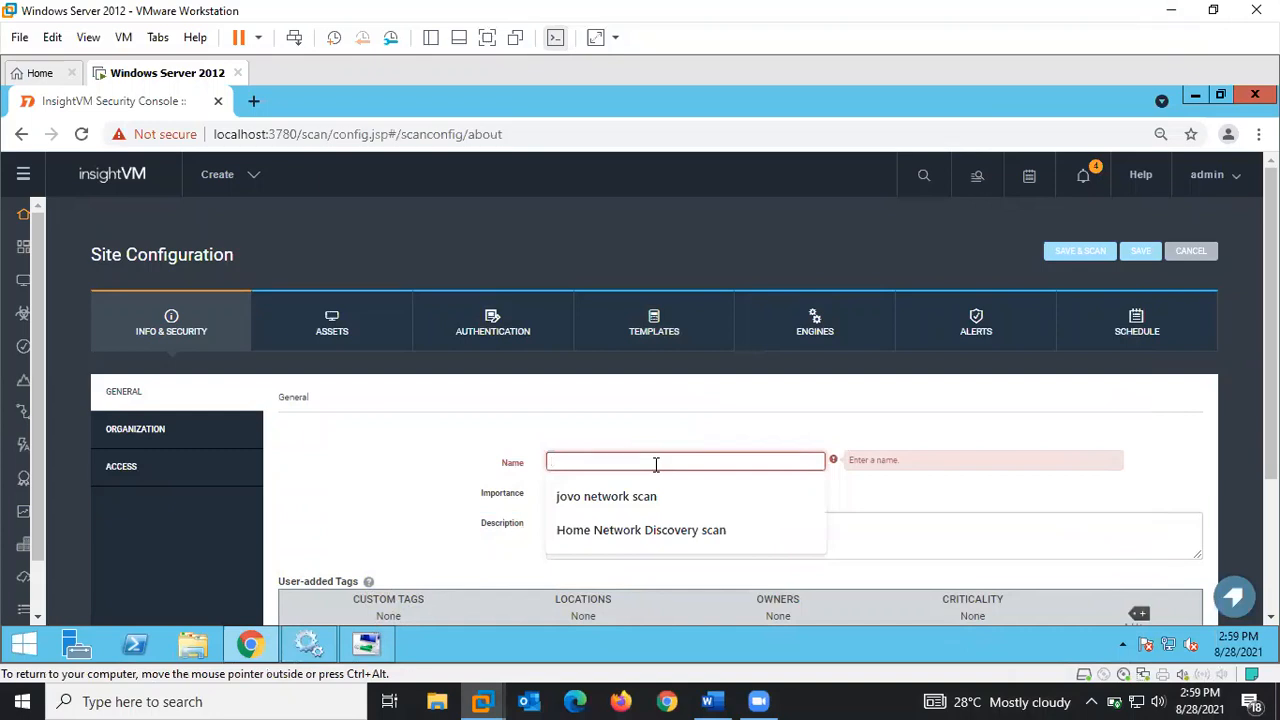
pyautogui.write('T')
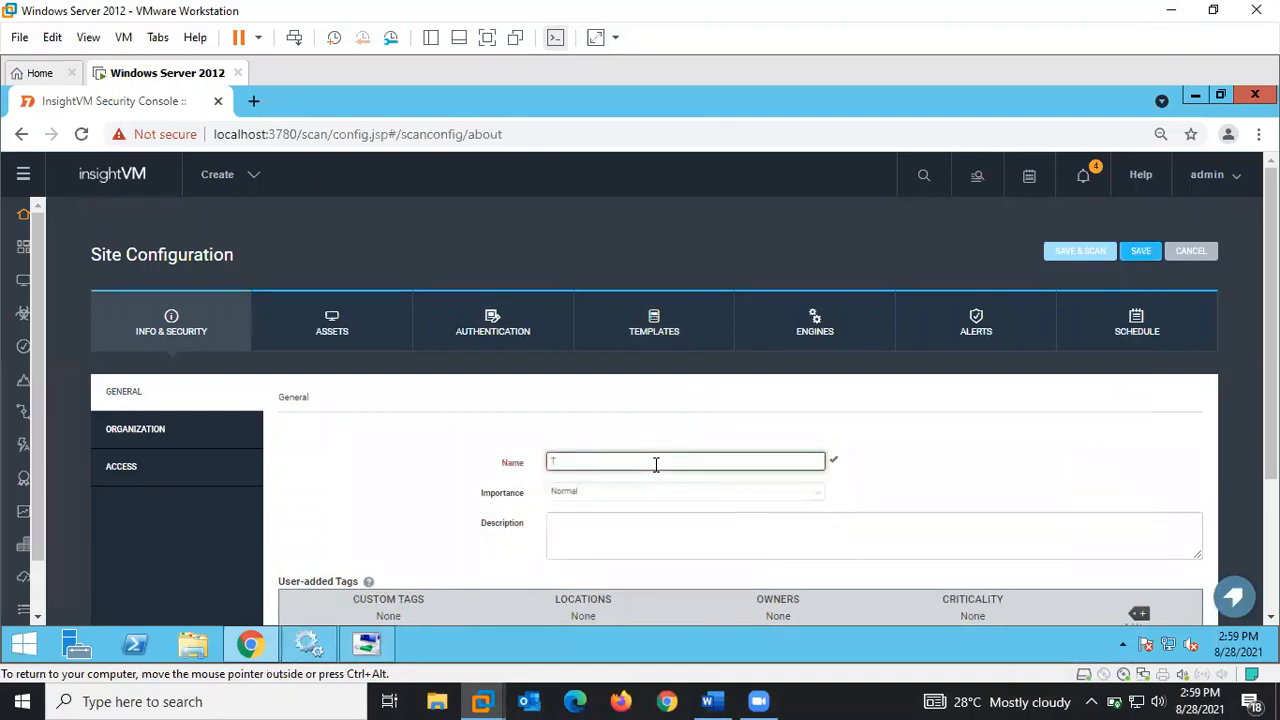
pyautogui.write('est Site')
pyautogui.click(638, 493)
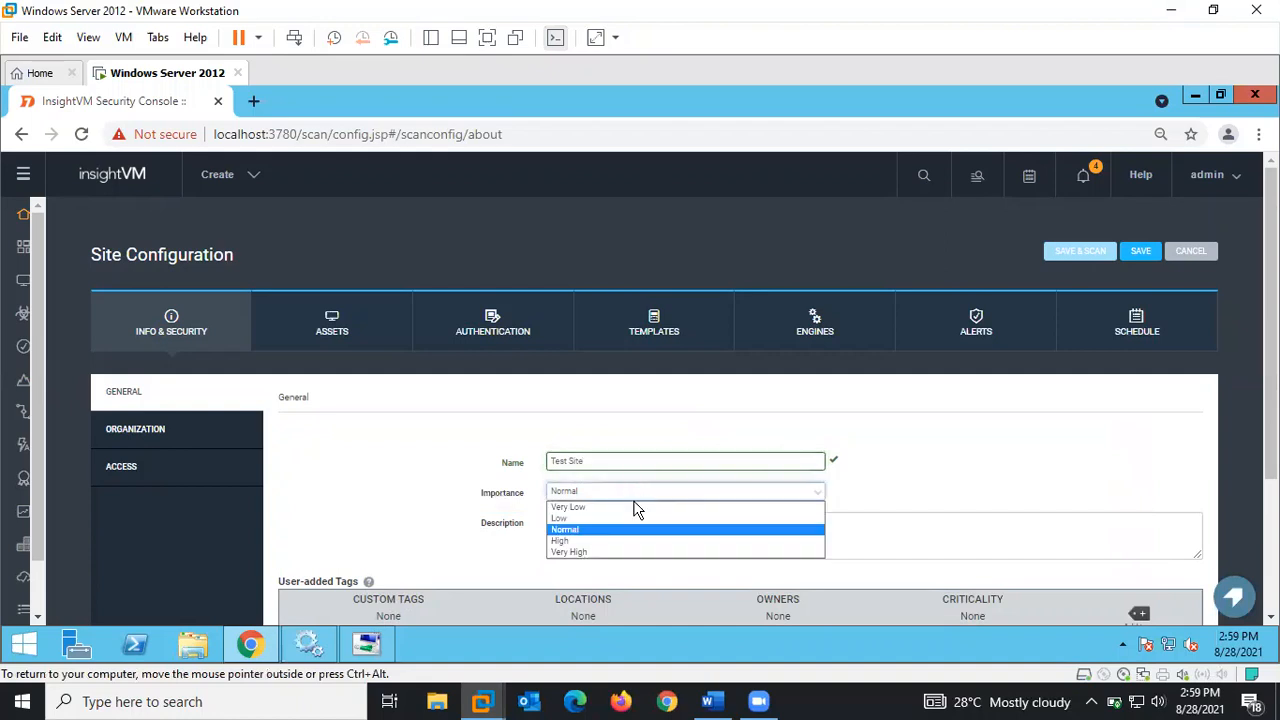
pyautogui.click(572, 530)
# - Enter the description 'Scan site for My lab Network'
pyautogui.click(583, 524)
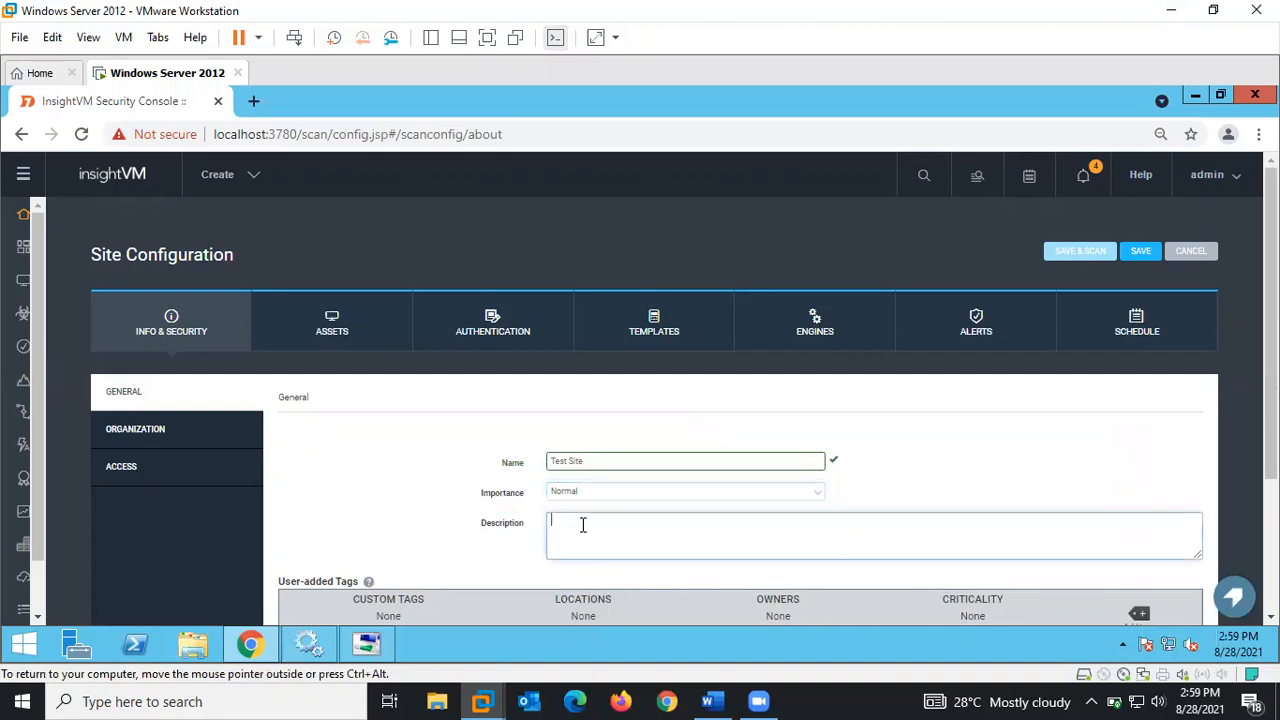
pyautogui.scroll(-1, 583, 524)
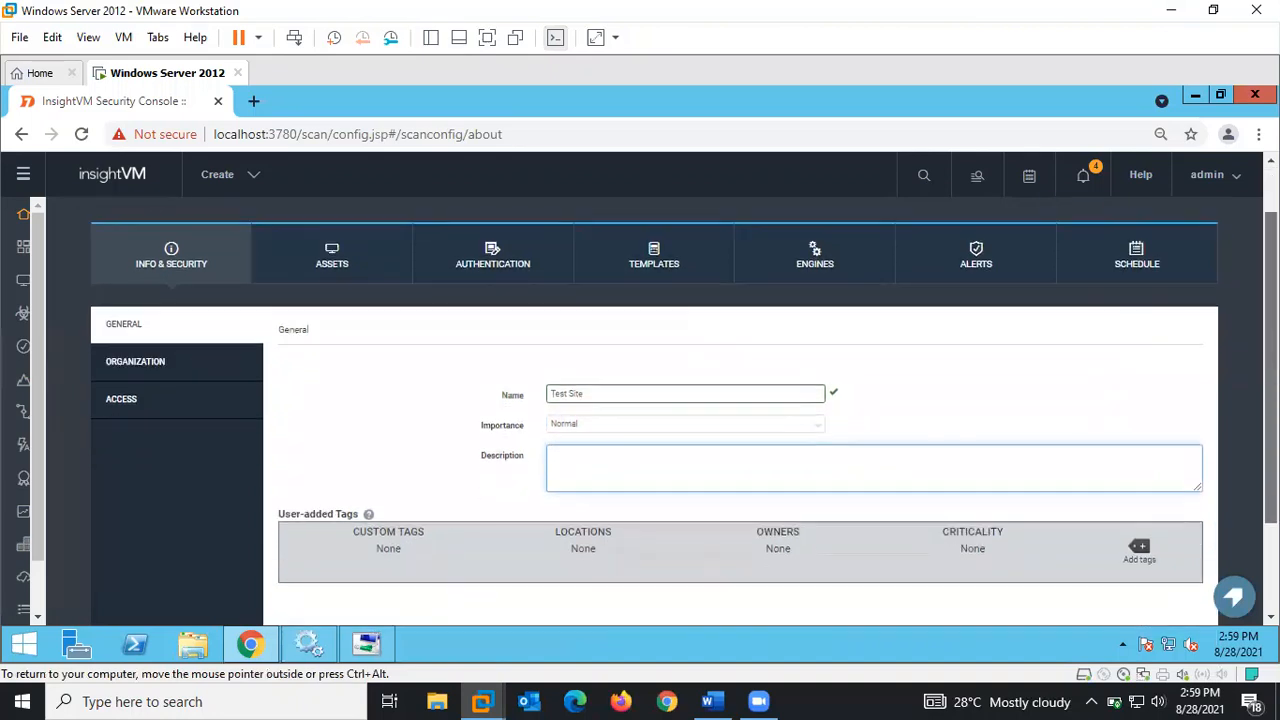
pyautogui.scroll(-1, 611, 423)
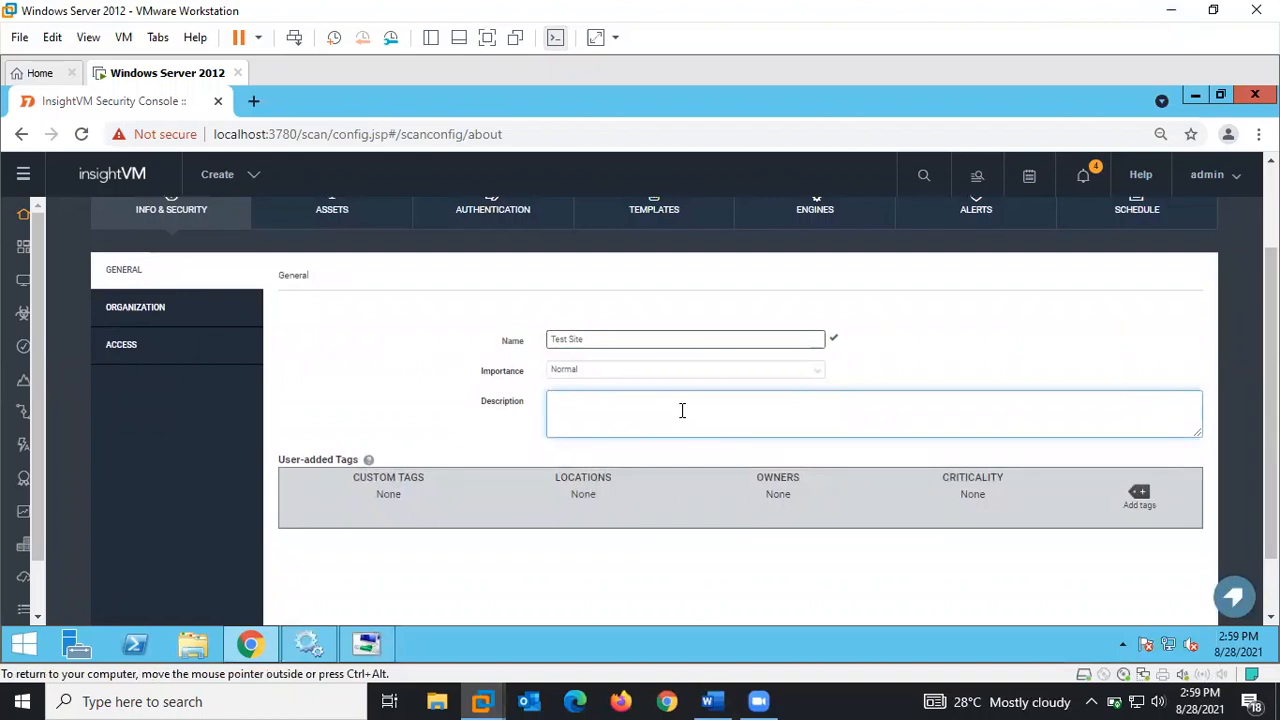
pyautogui.write('Scan site for My lab Netow')
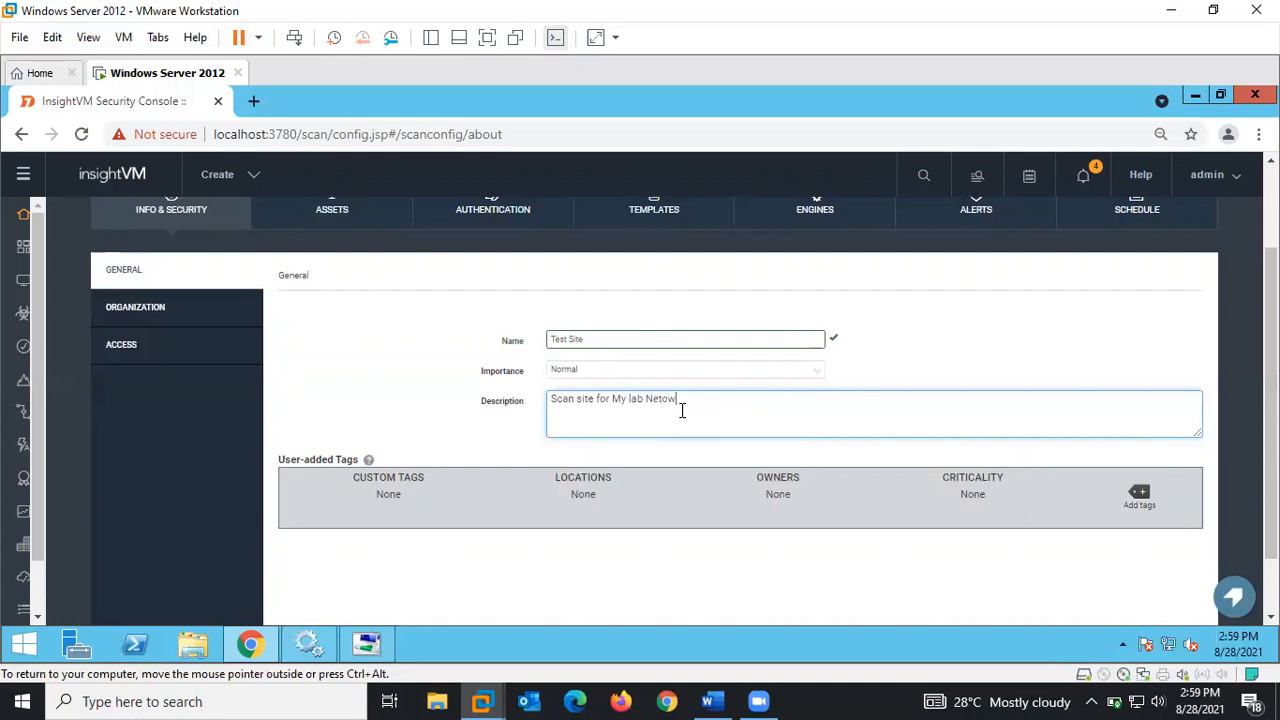
pyautogui.press('BackSpace')
pyautogui.press('BackSpace')
pyautogui.write('work')
pyautogui.moveTo(1271, 402)
pyautogui.mouseDown()
pyautogui.moveTo(1271, 422)
pyautogui.moveTo(1271, 387)
pyautogui.mouseUp()
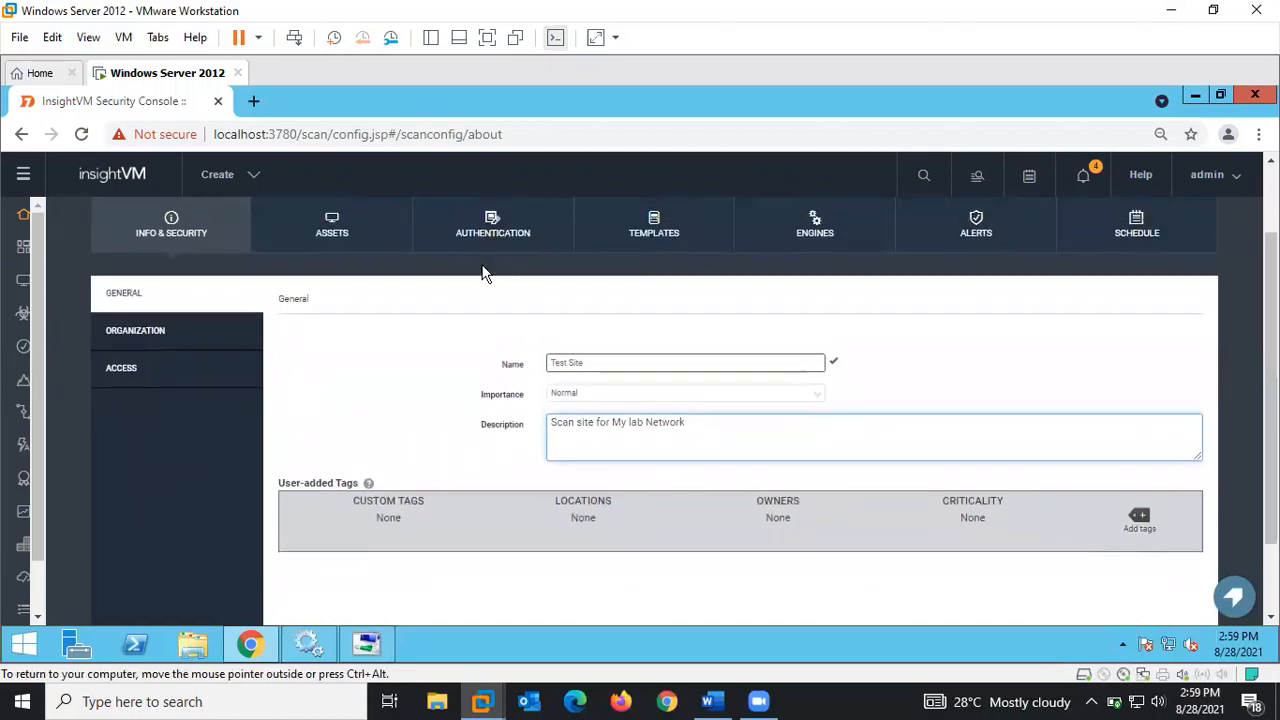
# - Review the Organization details, then open Access and click into the Site Access filter box
pyautogui.click(179, 336)
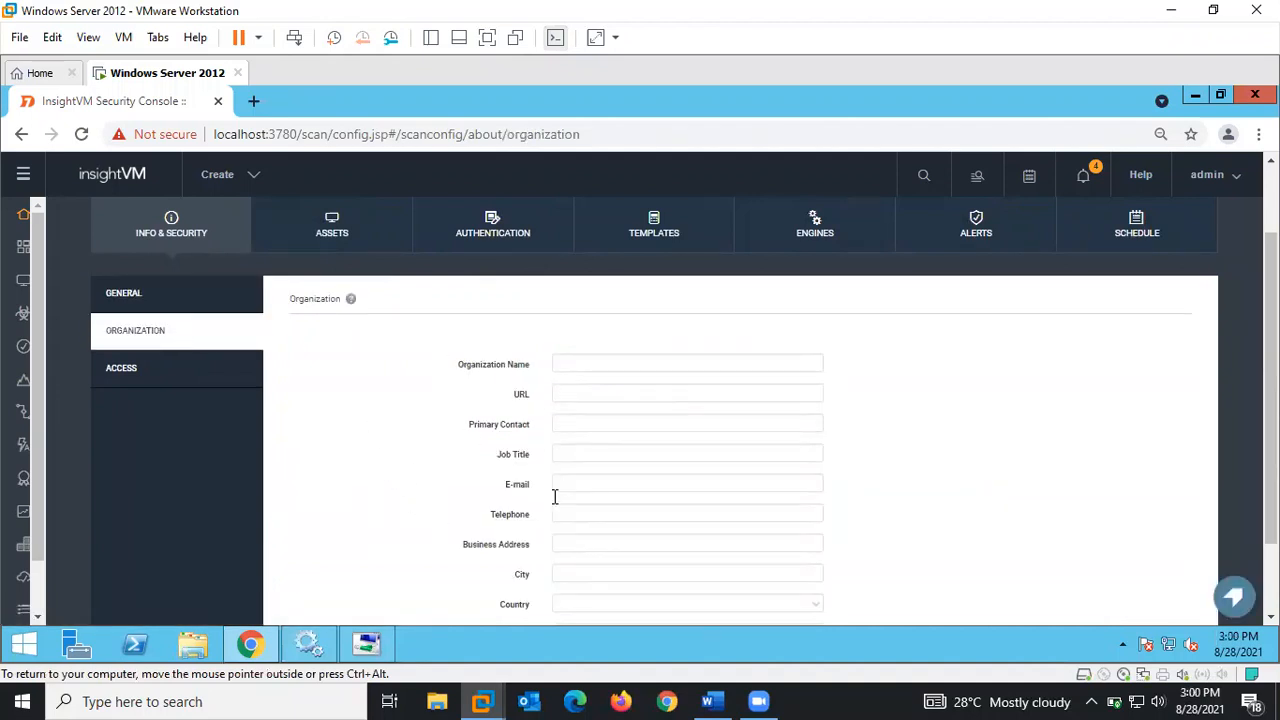
pyautogui.click(160, 376)
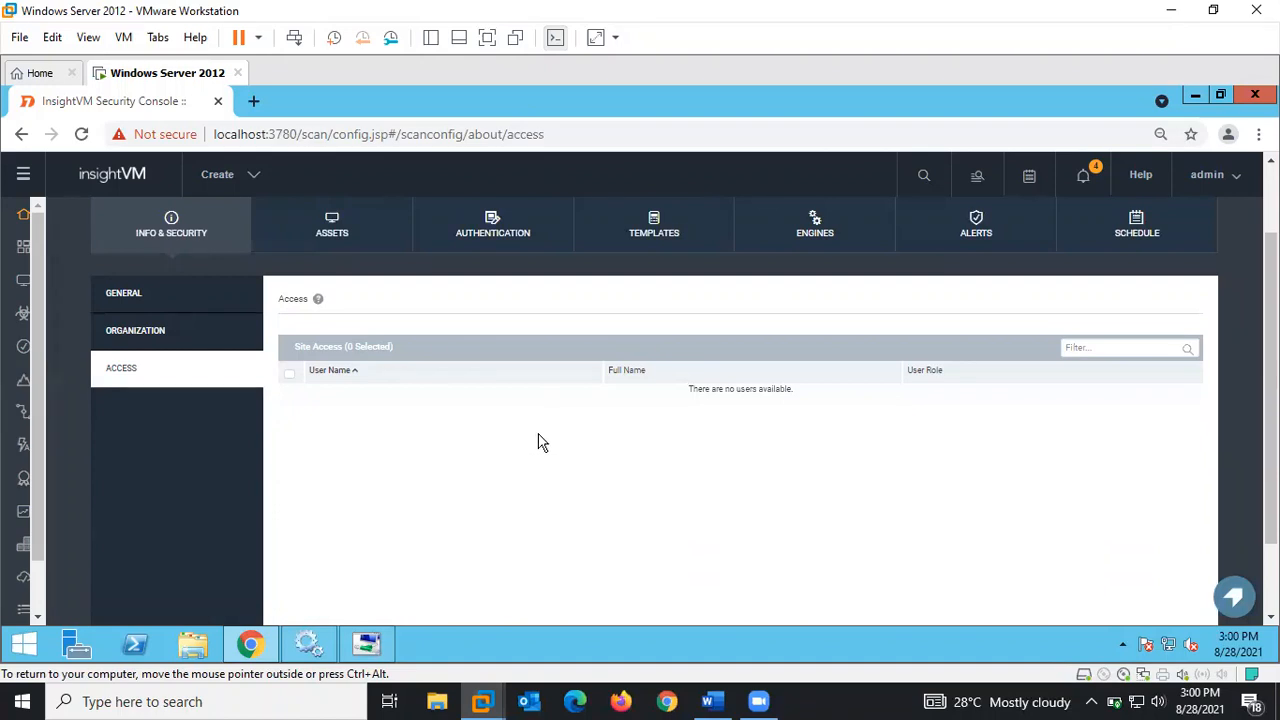
pyautogui.click(1162, 347)
# - On the Assets tab, include 192.168.8.0/24 as the site's address range
pyautogui.click(328, 234)
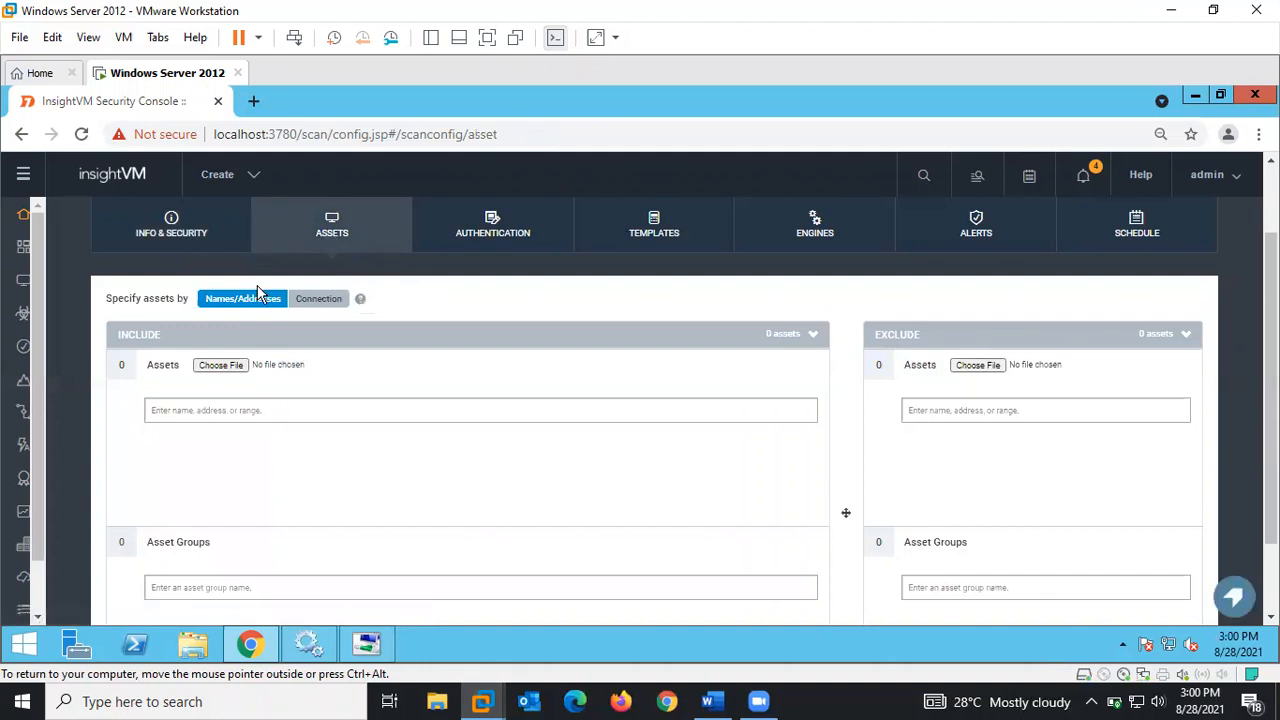
pyautogui.scroll(-1, 568, 385)
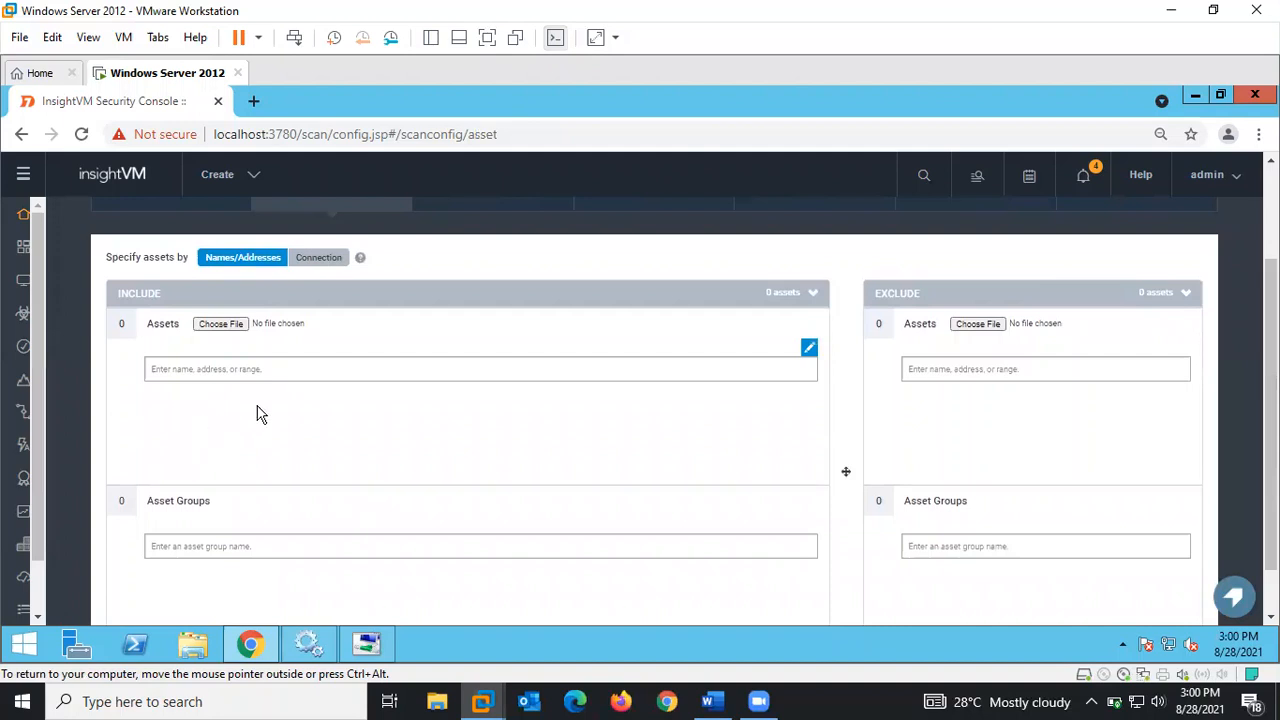
pyautogui.scroll(1, 684, 398)
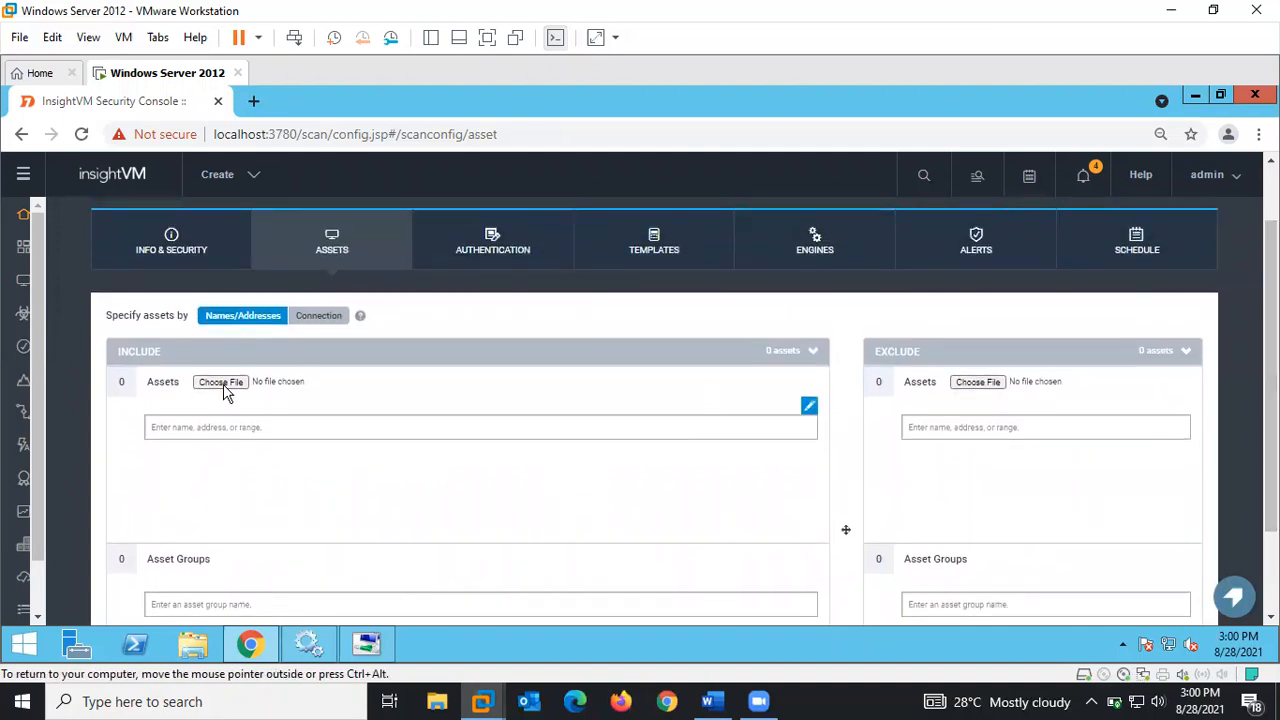
pyautogui.click(194, 430)
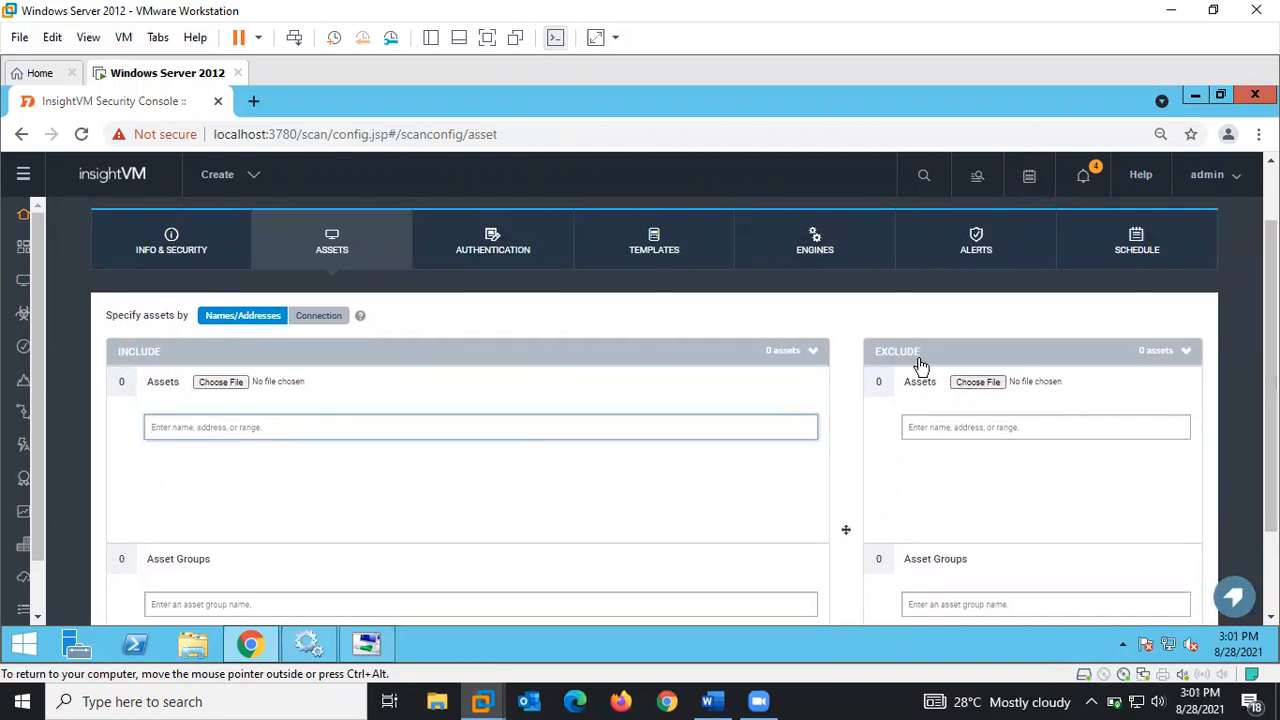
pyautogui.click(245, 430)
pyautogui.write('q19')
pyautogui.press('BackSpace')
pyautogui.press('BackSpace')
pyautogui.write('192.16')
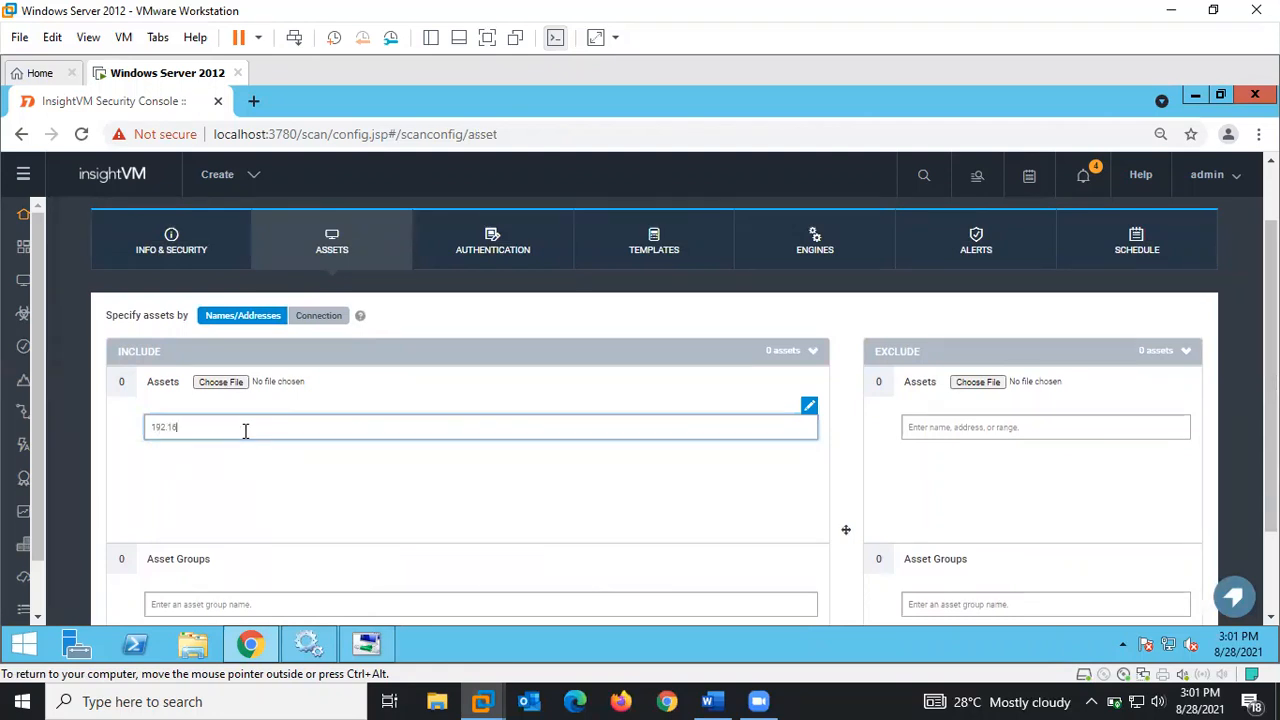
pyautogui.write('8.8.0/24')
pyautogui.press('Return')
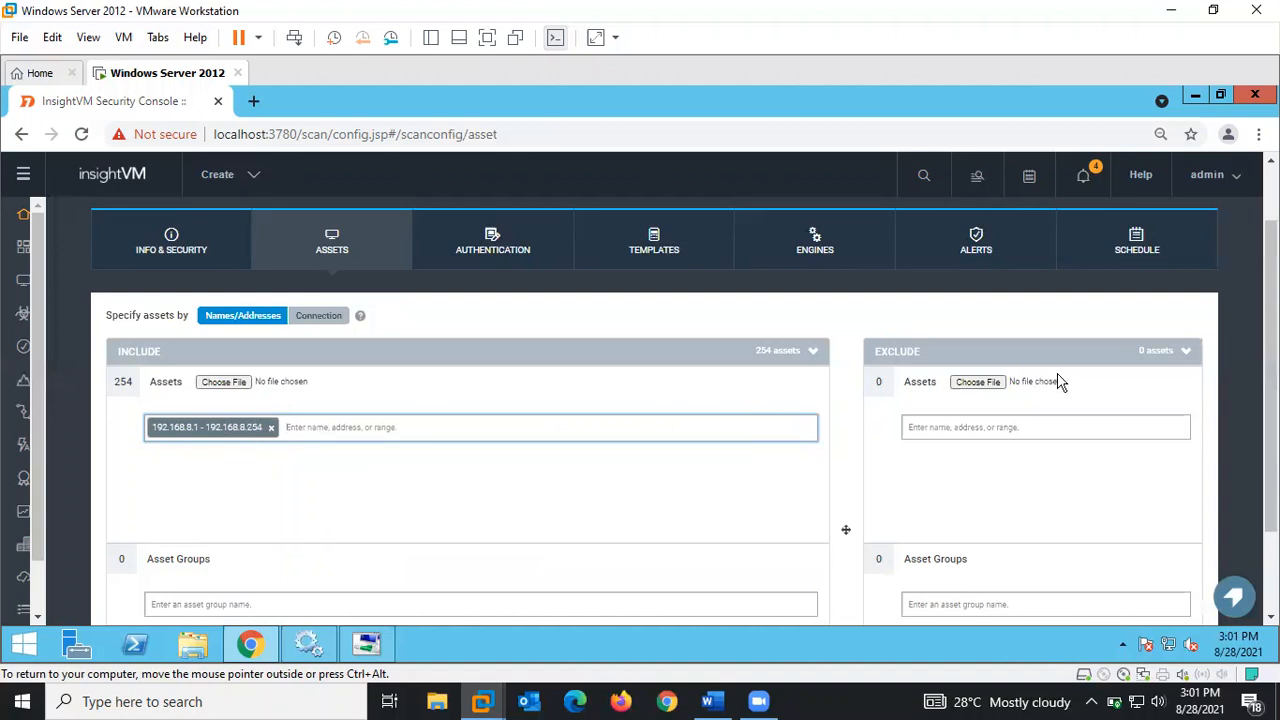
# - Open the Choose File browser for include assets and cancel it without picking a file
pyautogui.scroll(-2, 1270, 410)
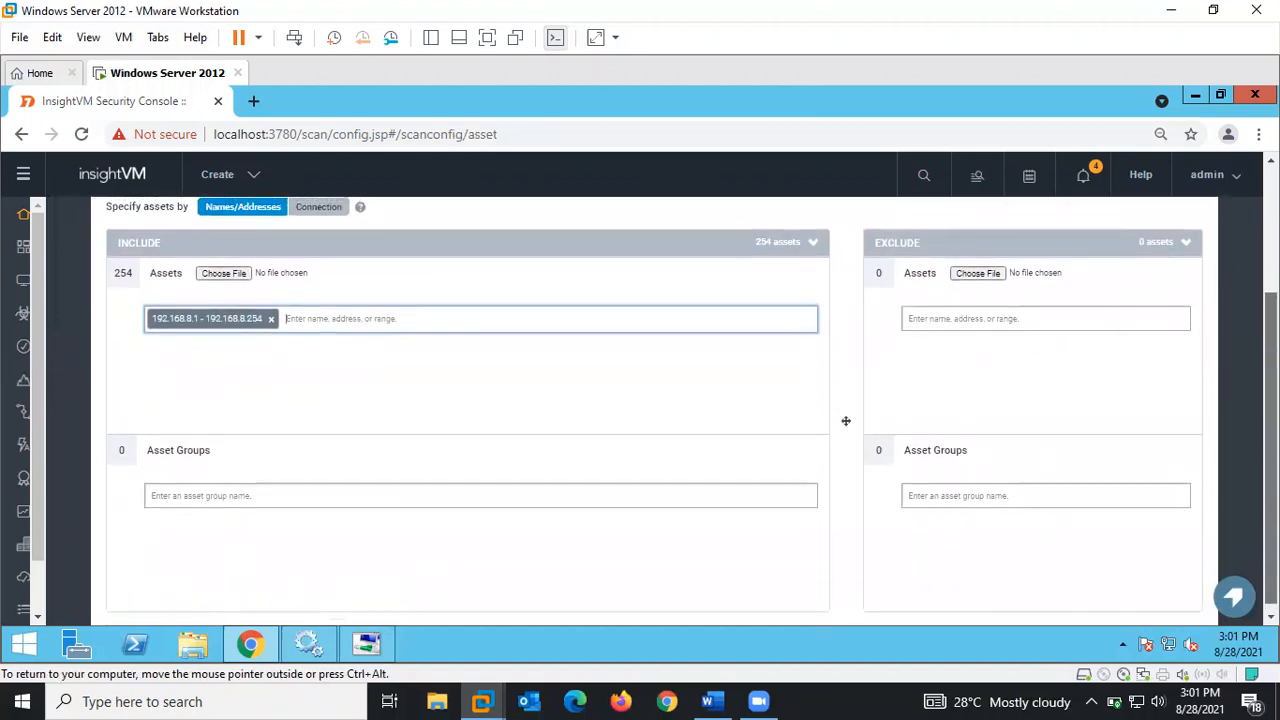
pyautogui.scroll(1, 1270, 410)
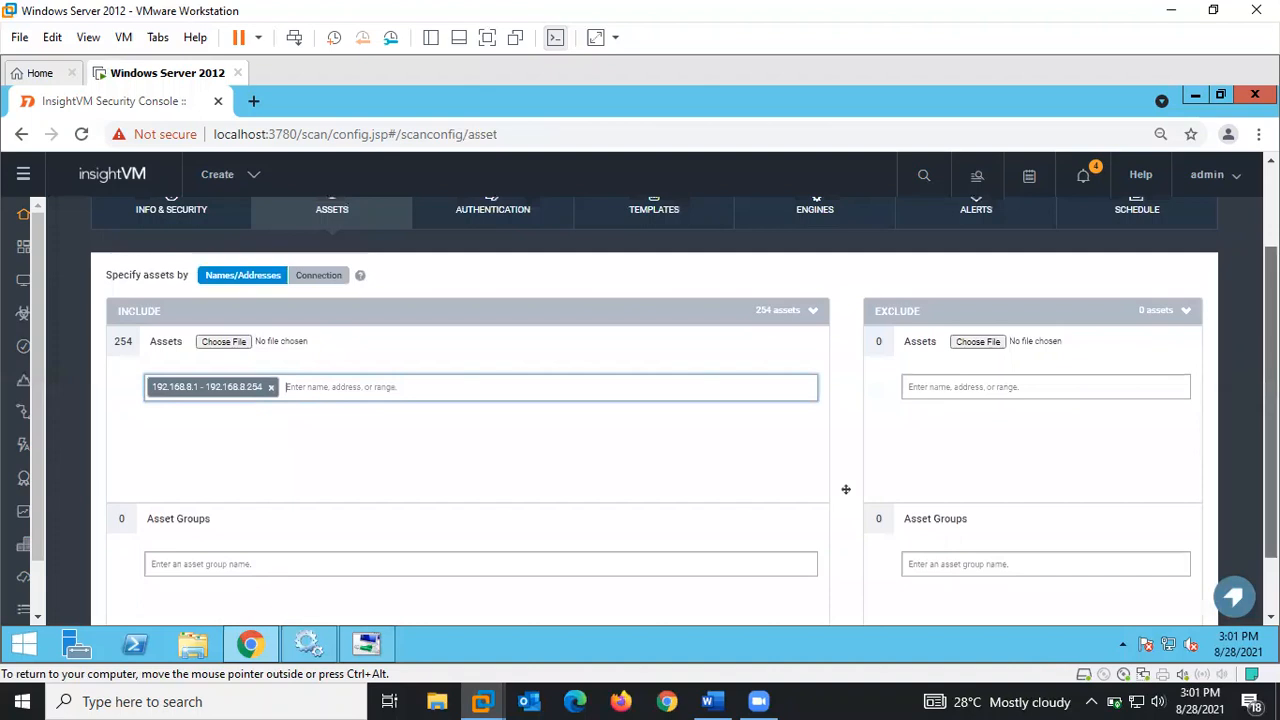
pyautogui.scroll(-1, 654, 410)
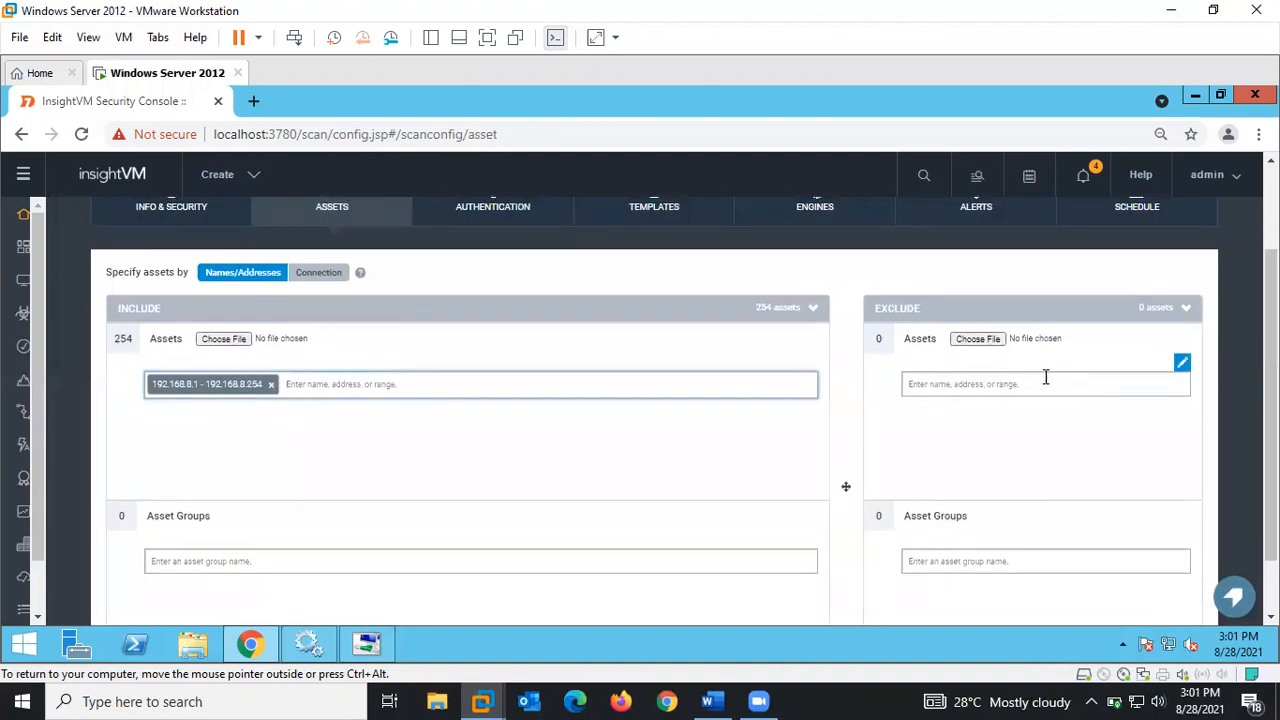
pyautogui.click(216, 342)
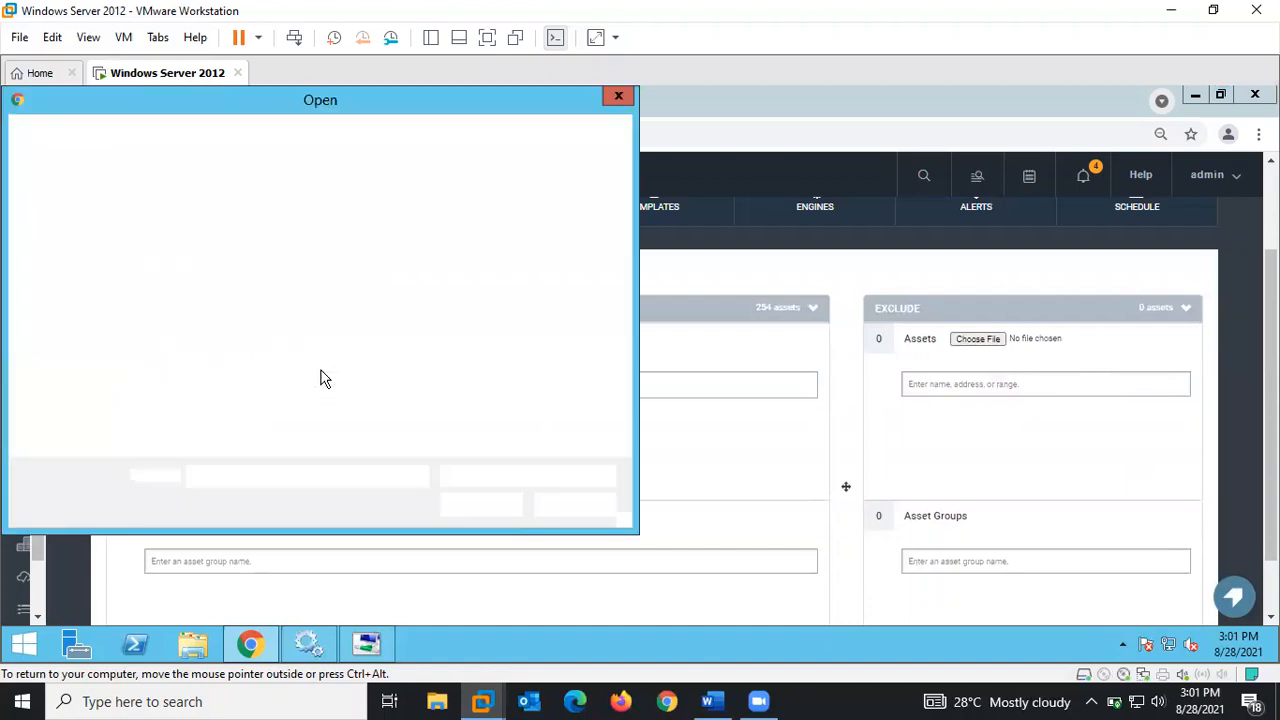
pyautogui.click(618, 98)
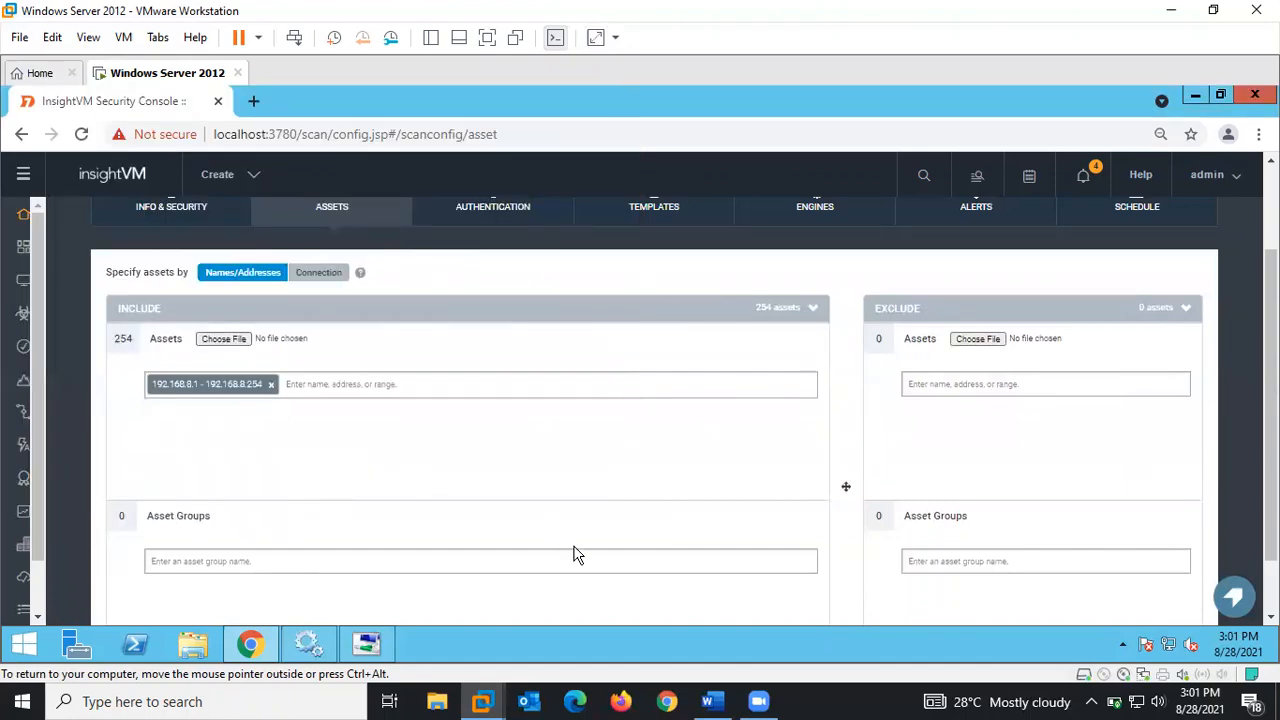
# - Launch a Command Prompt through the Run dialog with cmd
pyautogui.click(24, 651)
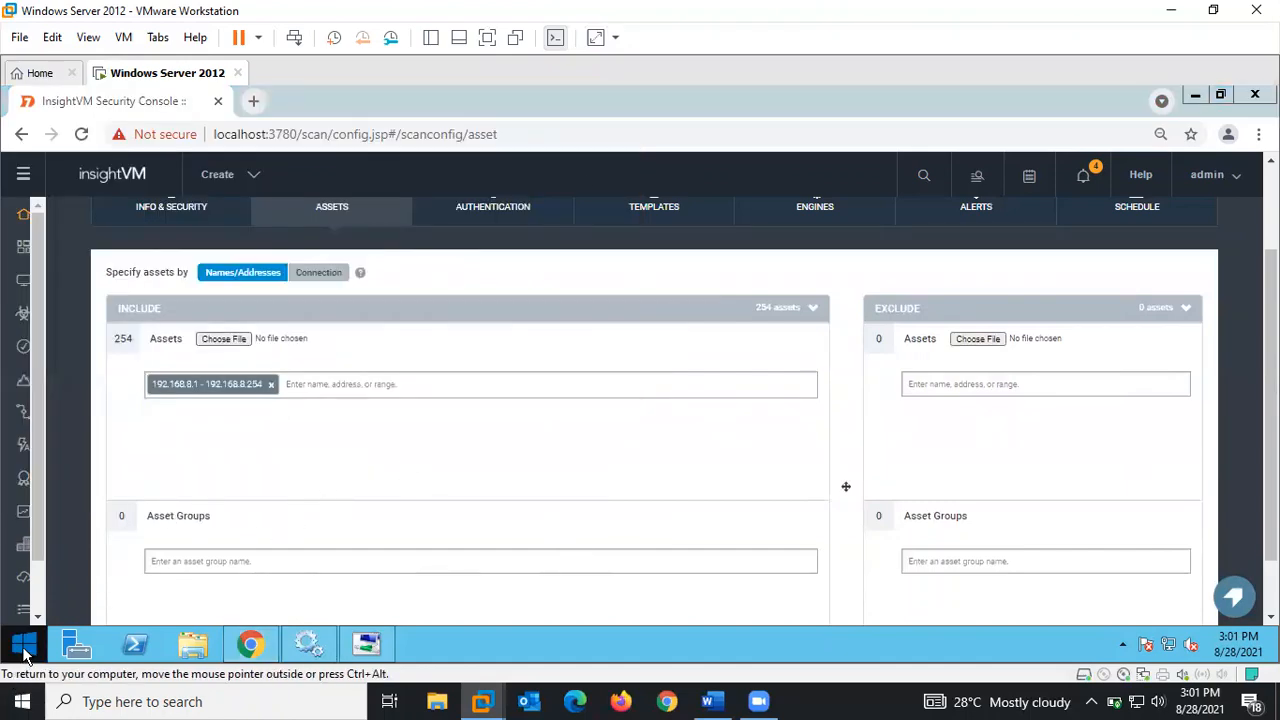
pyautogui.rightClick(24, 651)
pyautogui.click(78, 590)
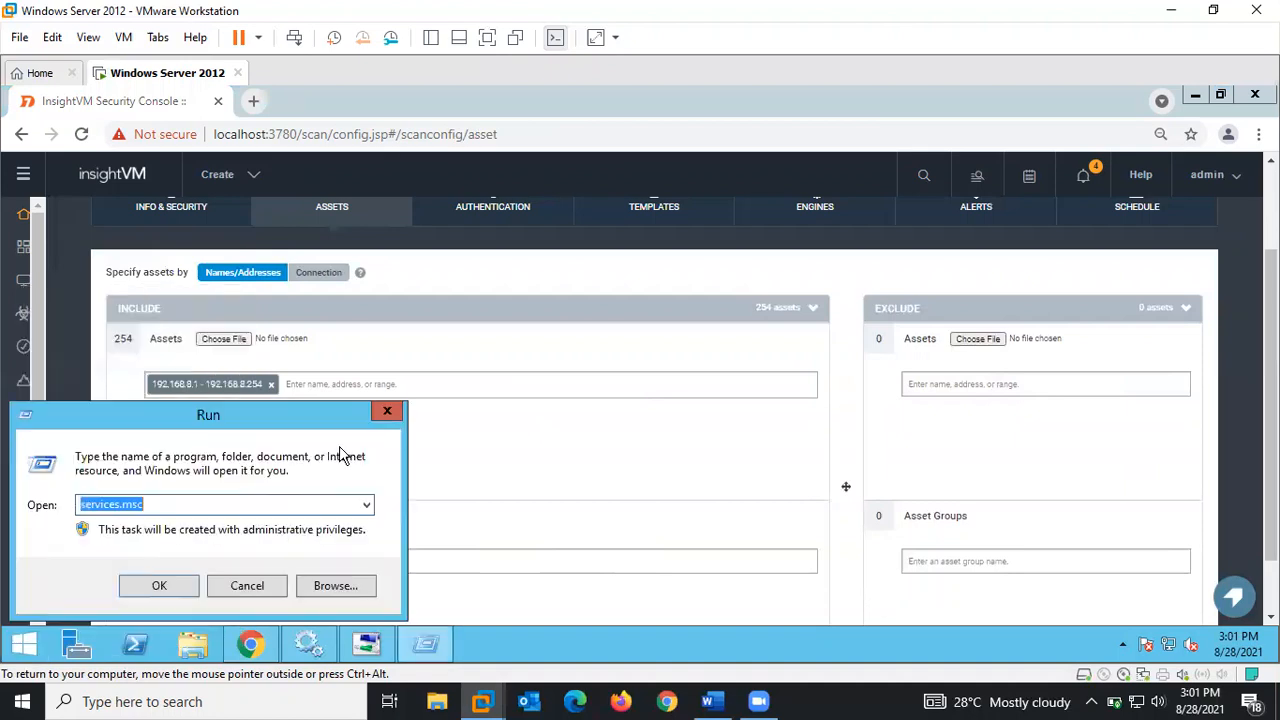
pyautogui.write('cmd')
pyautogui.press('Return')
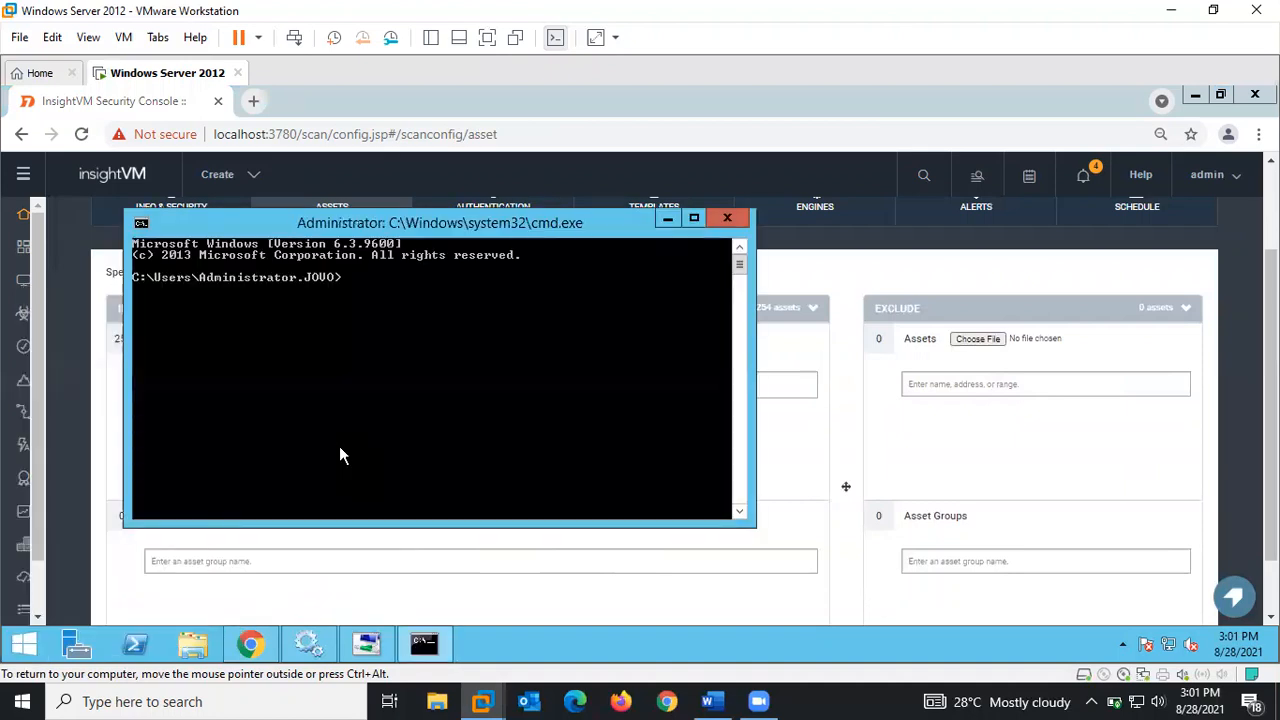
# - Ping 192.168.8.110 and then 192.168.8.103
pyautogui.write('ping 192.168.')
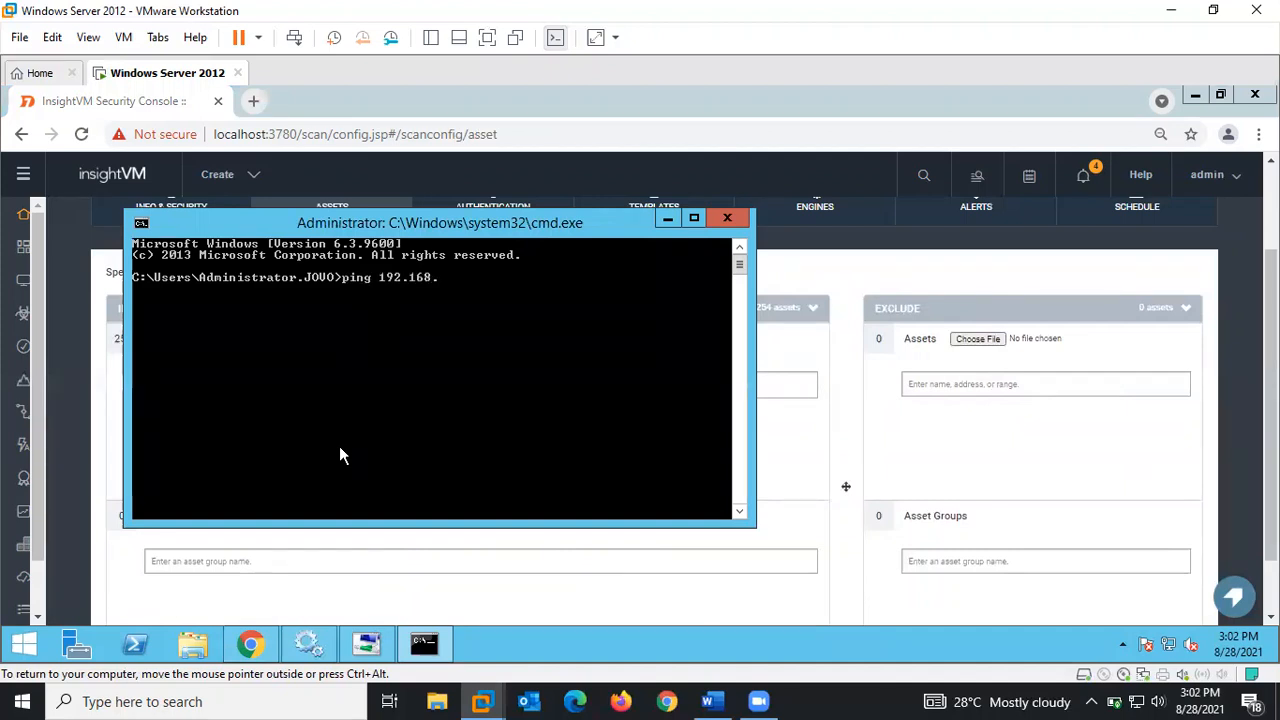
pyautogui.write('8.110')
pyautogui.press('Return')
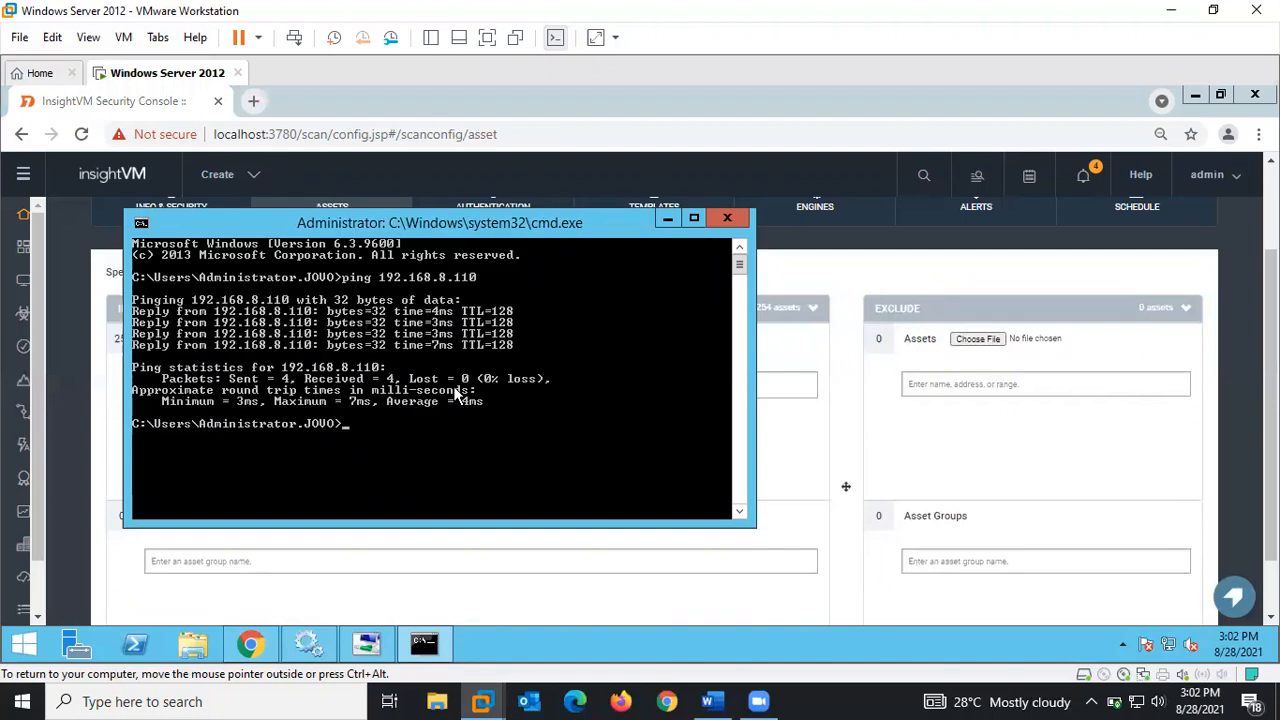
pyautogui.press('Up')
pyautogui.press('BackSpace')
pyautogui.write('03')
pyautogui.press('Return')
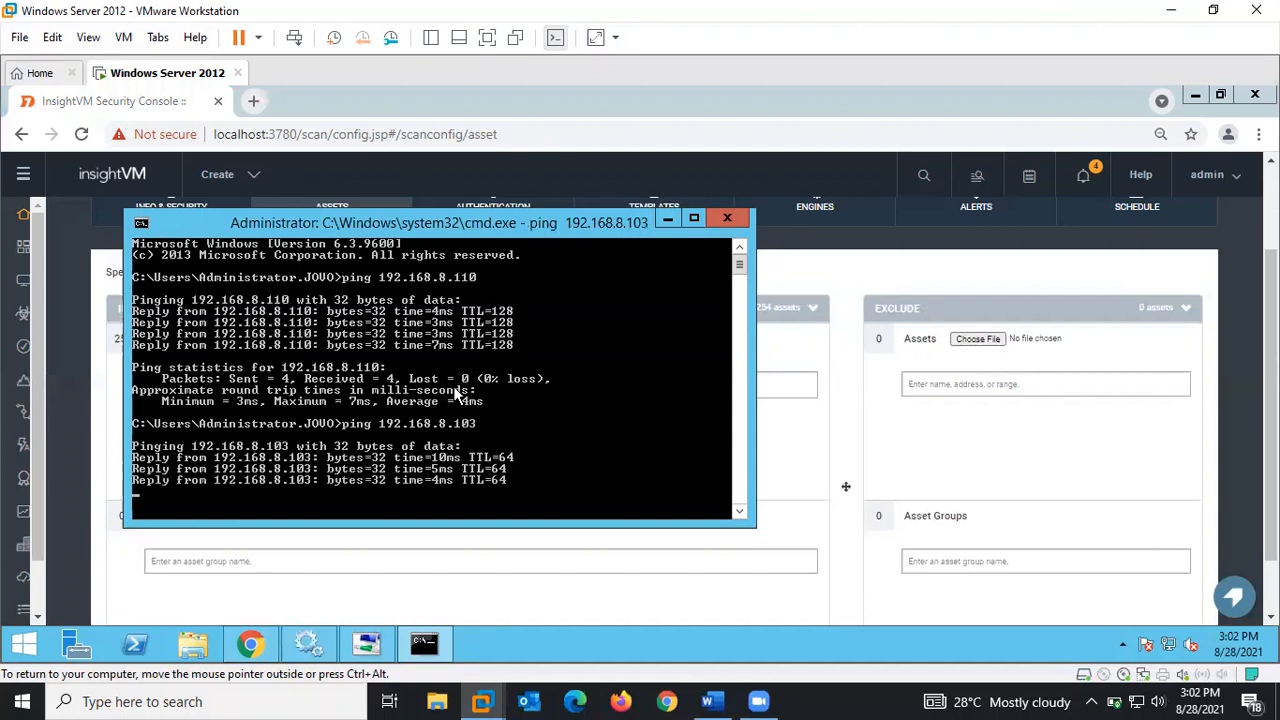
# - Ping 192.168.8.102 and then 192.168.8.100
pyautogui.press('Up')
pyautogui.press('BackSpace')
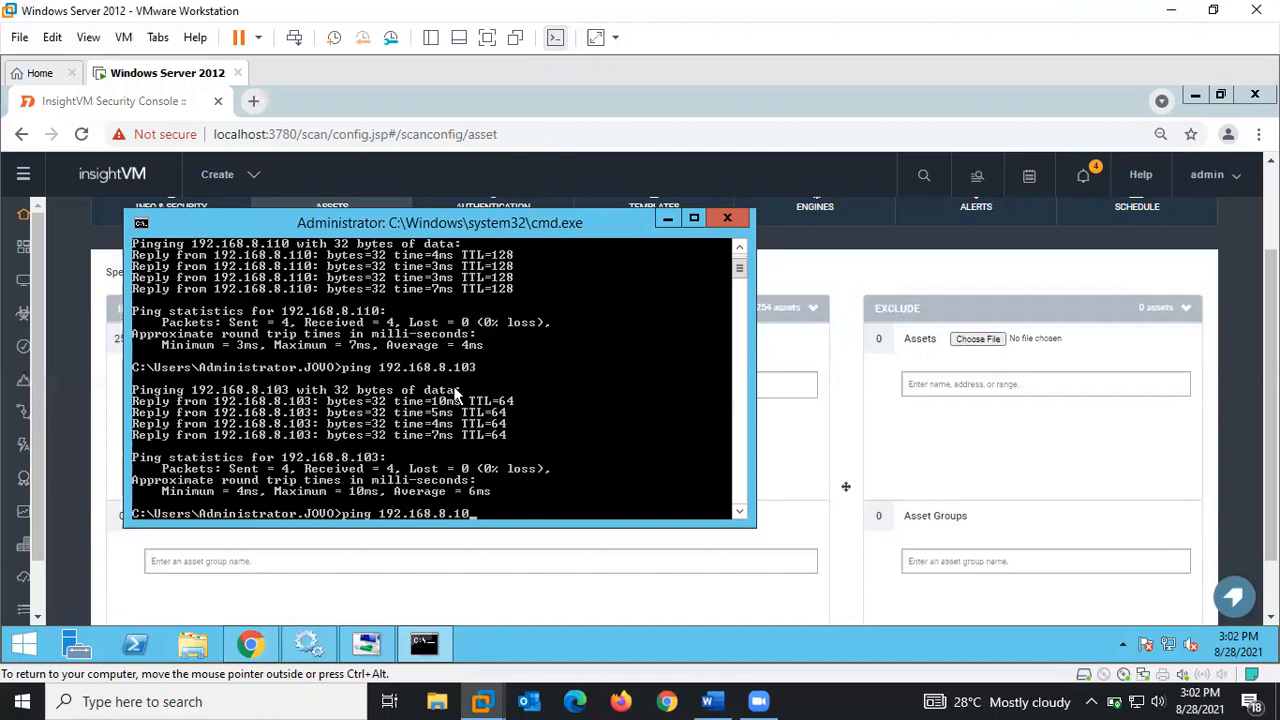
pyautogui.write('2')
pyautogui.press('Return')
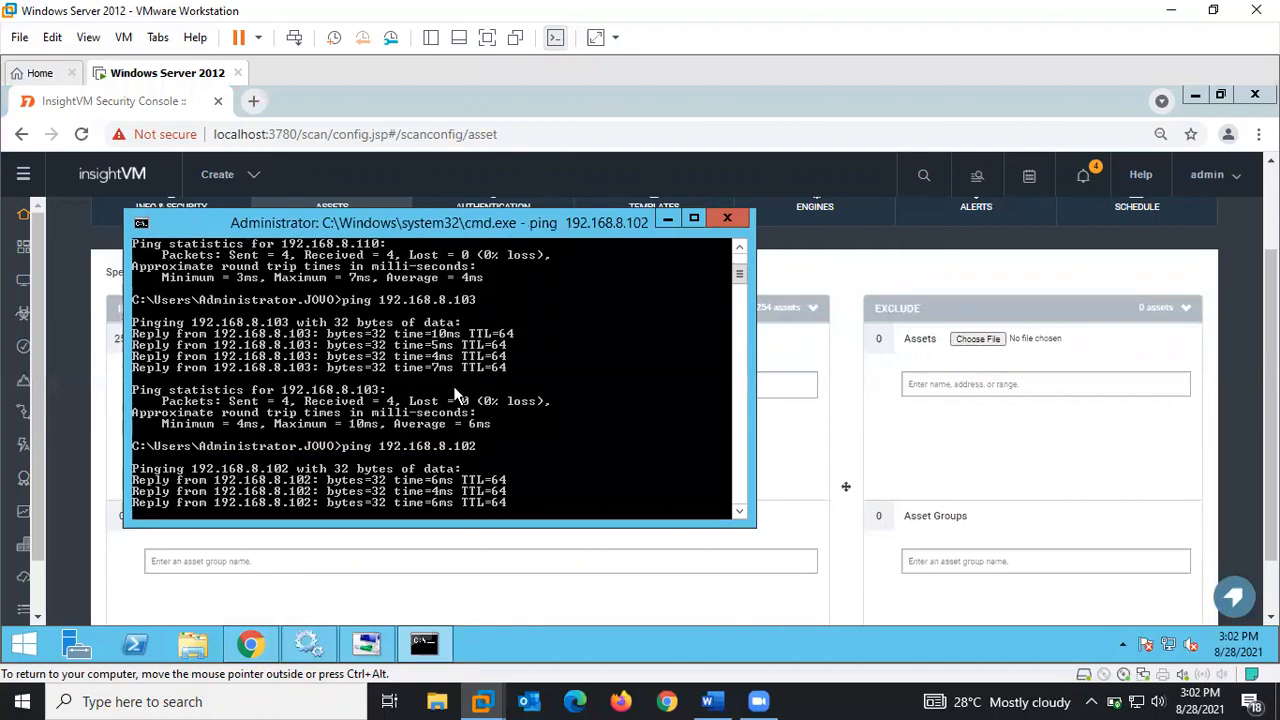
pyautogui.press('Up')
pyautogui.press('BackSpace')
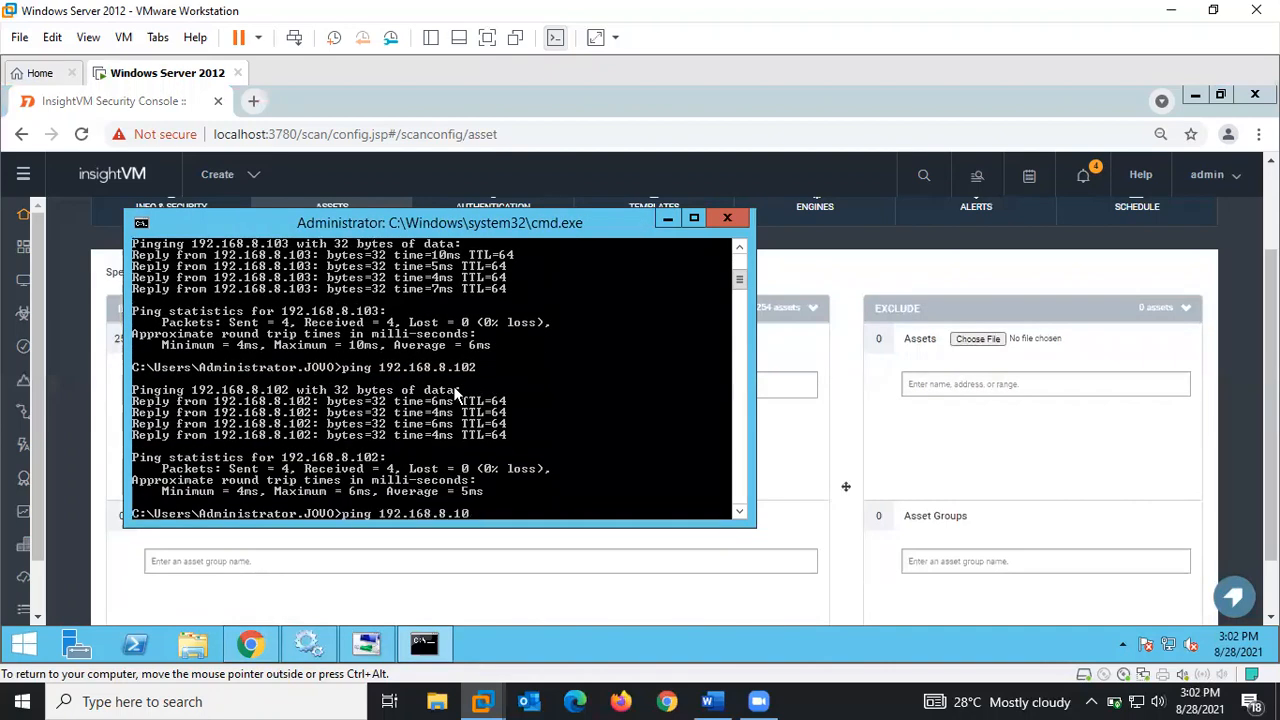
pyautogui.write('0')
pyautogui.press('Return')
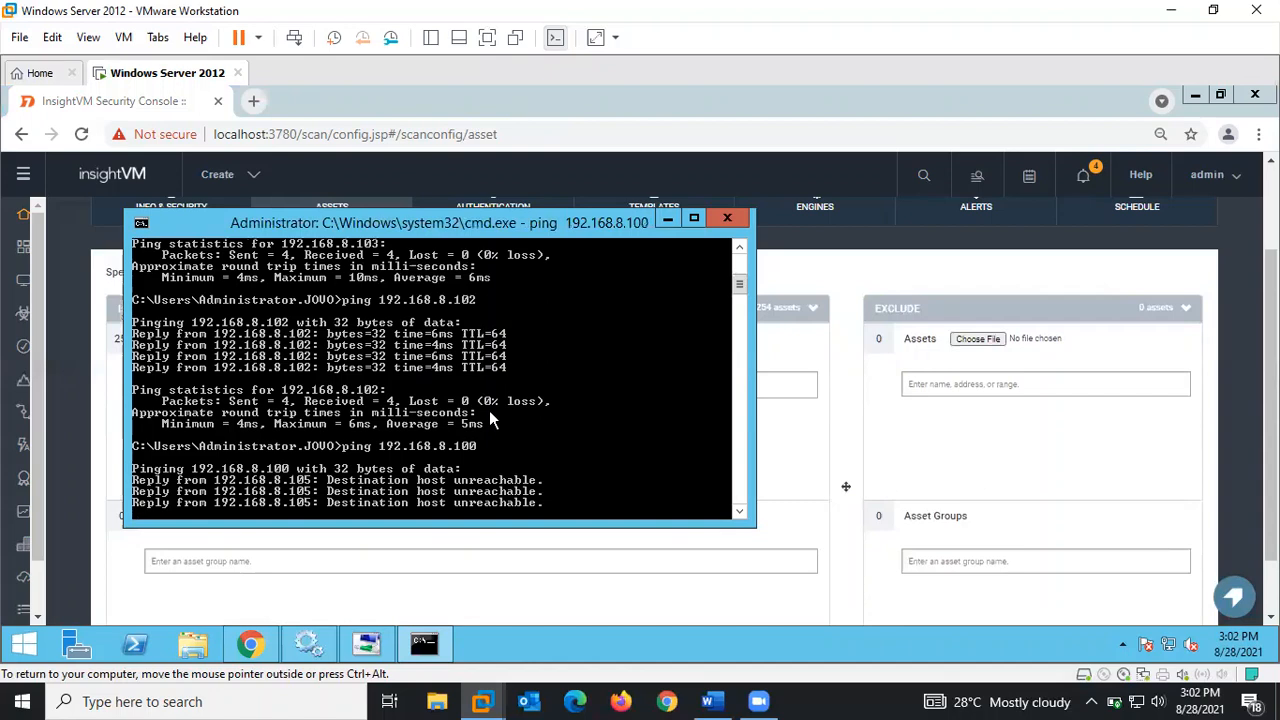
# - Stop the running ping and ping 192.168.8.101
pyautogui.press('Return')
pyautogui.press('Return')
pyautogui.press('Return')
pyautogui.hotkey('ctrl', 'z')
pyautogui.hotkey('ctrl', 'x')
pyautogui.press('Return')
pyautogui.press('Return')
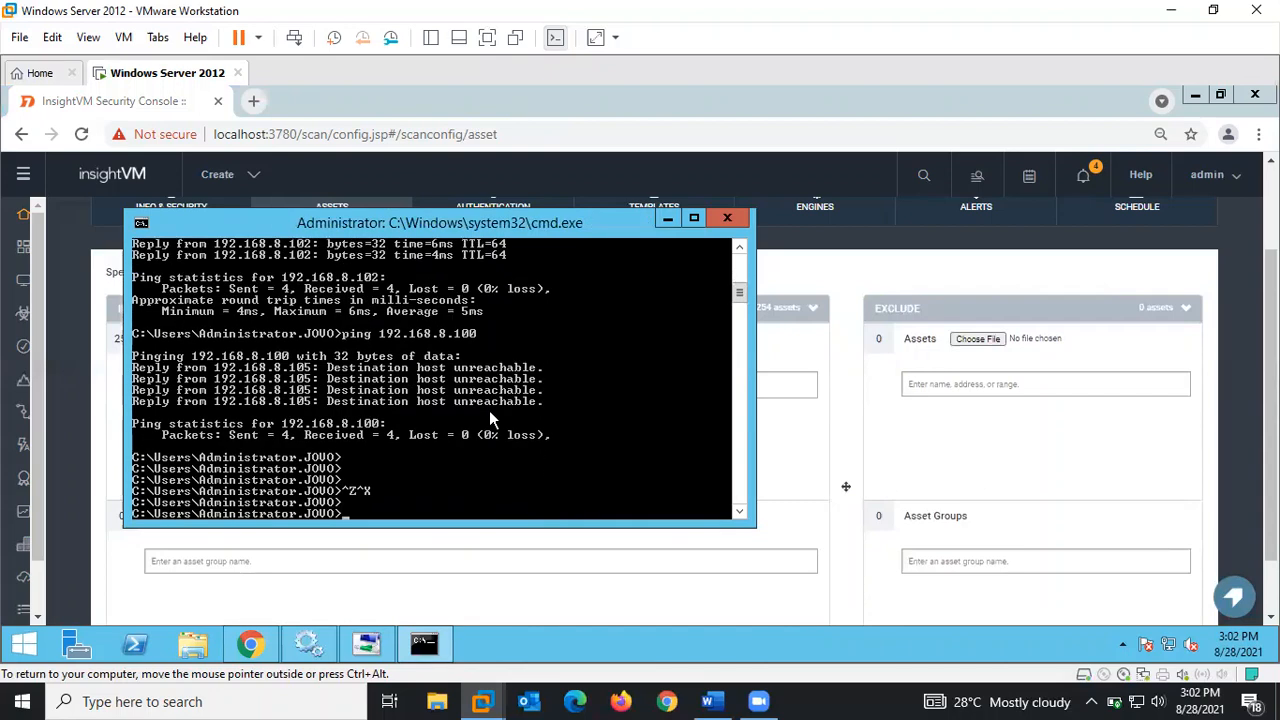
pyautogui.write('ping 192.168.8.102')
pyautogui.press('BackSpace')
pyautogui.write('1')
pyautogui.press('Return')
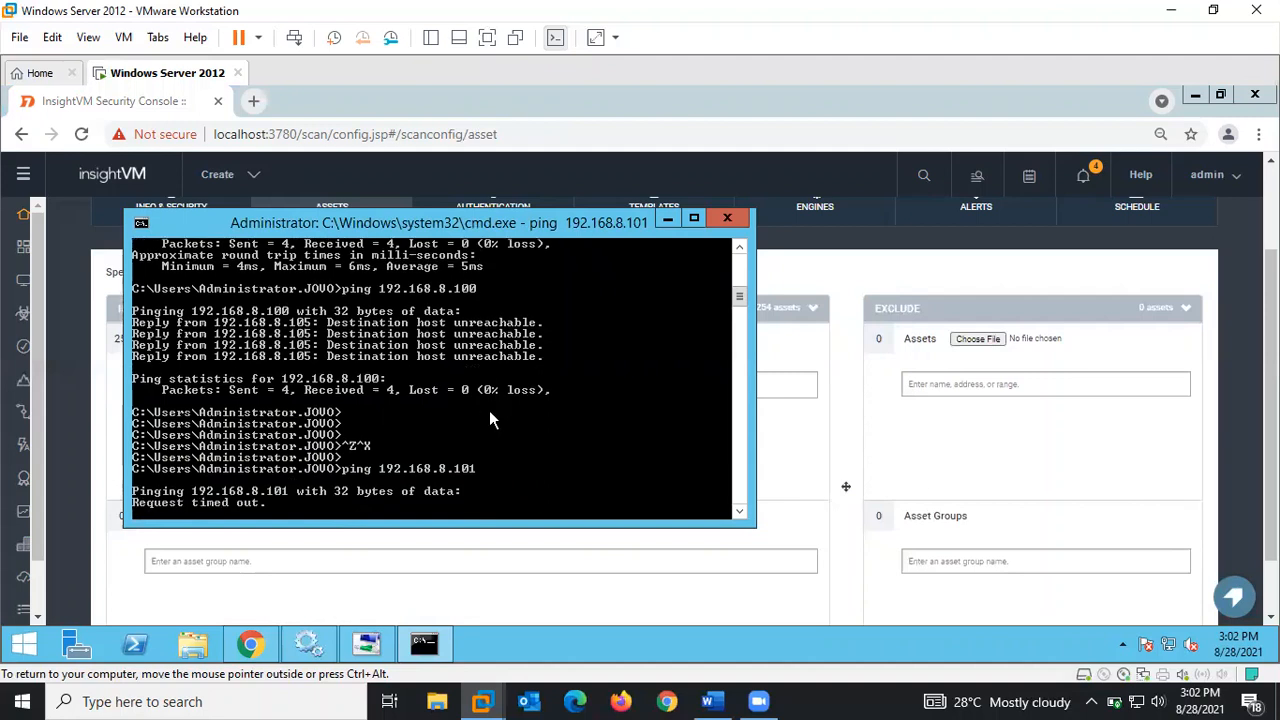
# - Hide the Command Prompt, click into the Assets tab's Asset Groups field, and scroll back to the configuration tabs
pyautogui.click(665, 112)
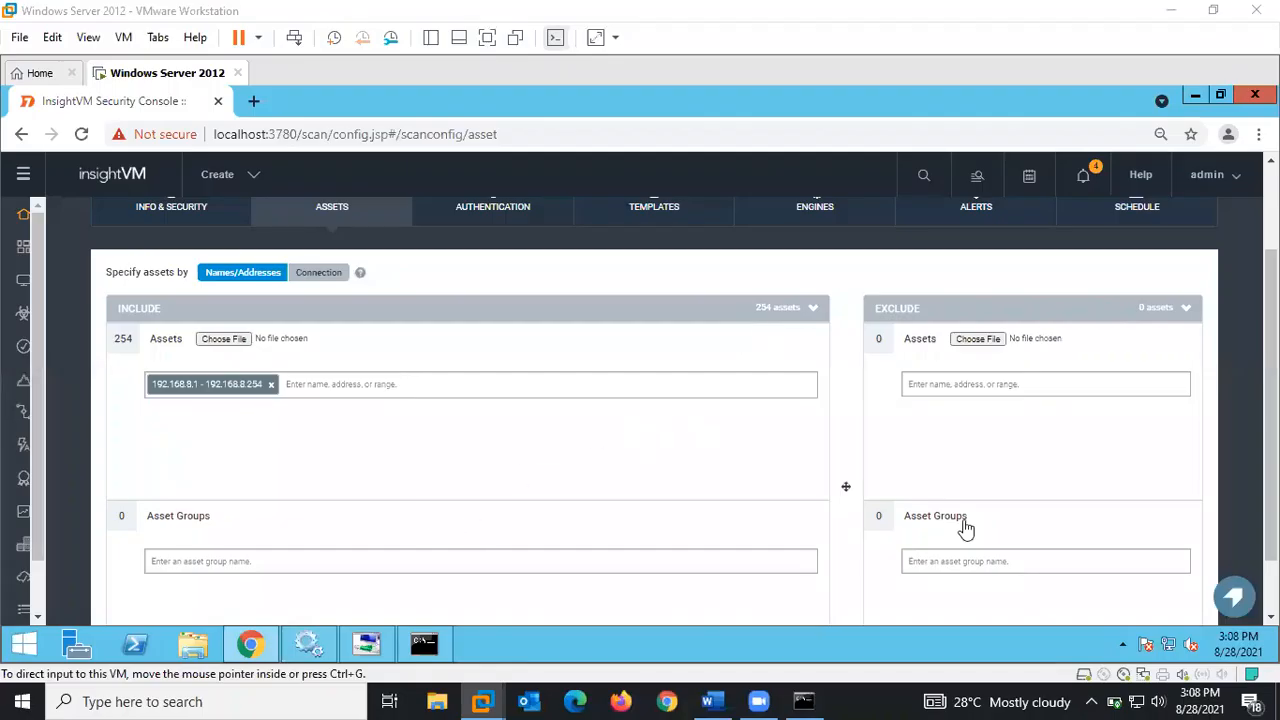
pyautogui.click(1271, 420)
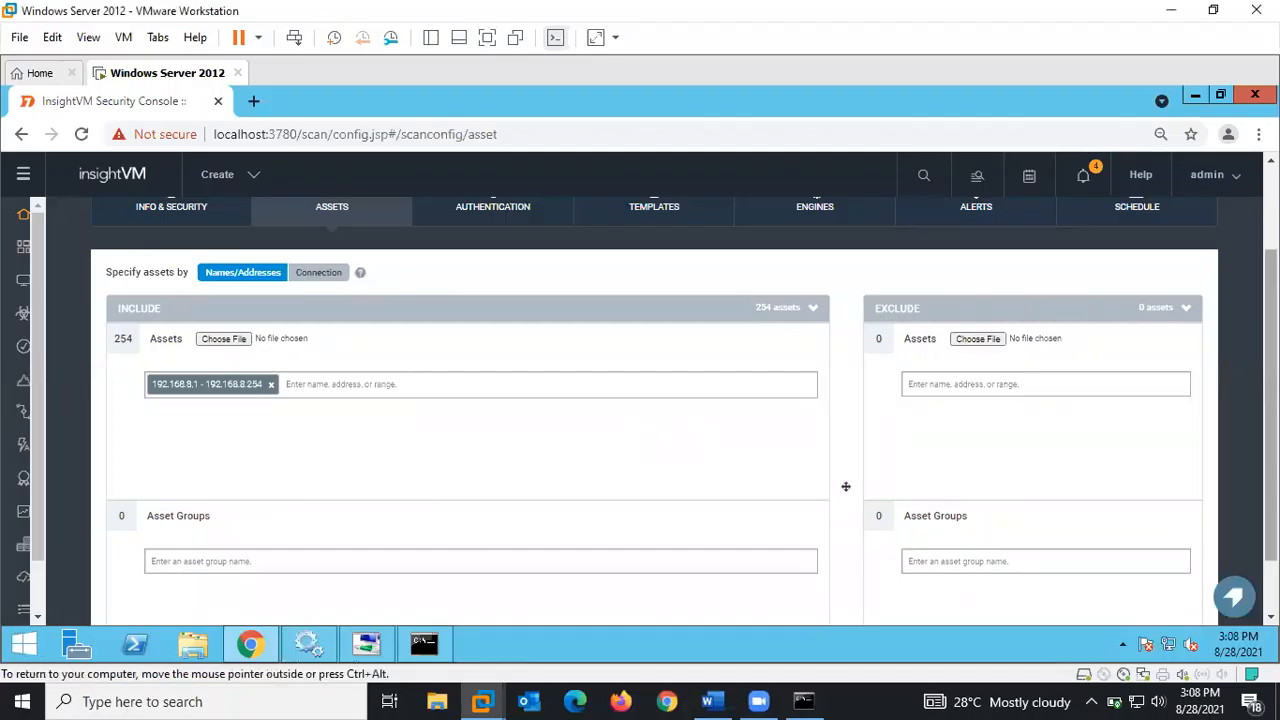
pyautogui.moveTo(1271, 420); pyautogui.dragTo(1271, 470)
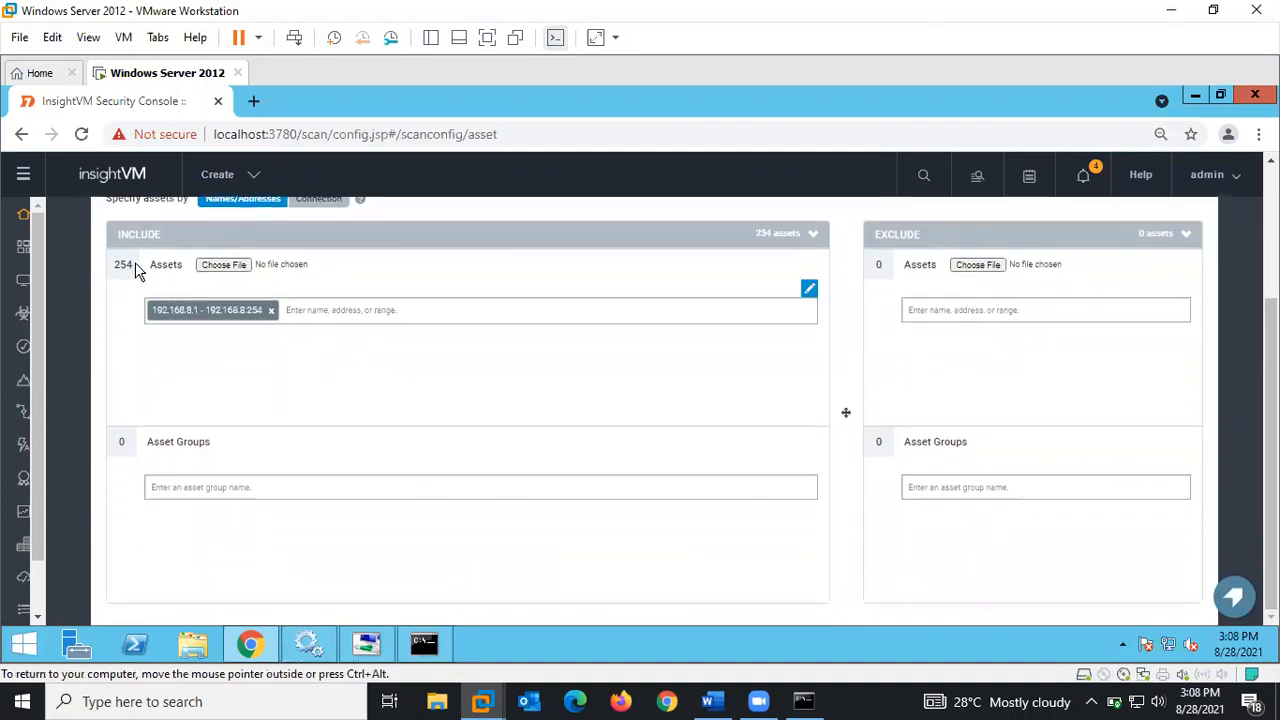
pyautogui.click(197, 490)
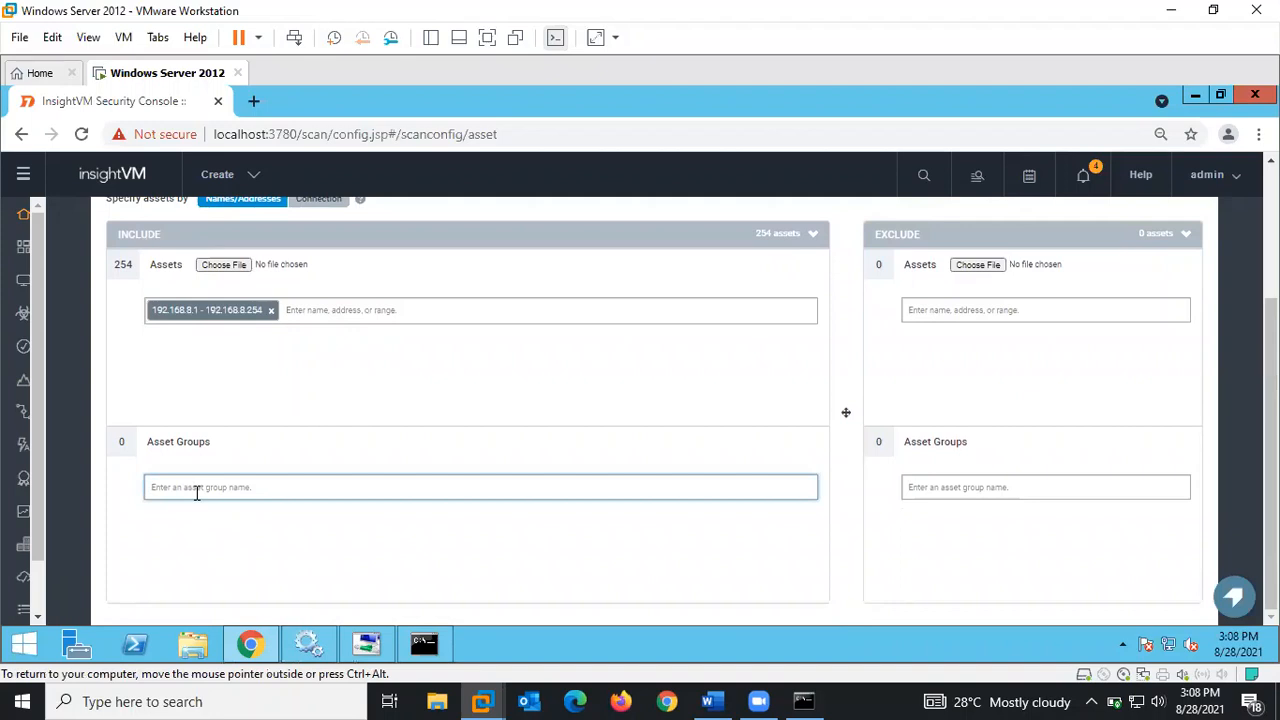
pyautogui.moveTo(153, 443); pyautogui.dragTo(225, 455)
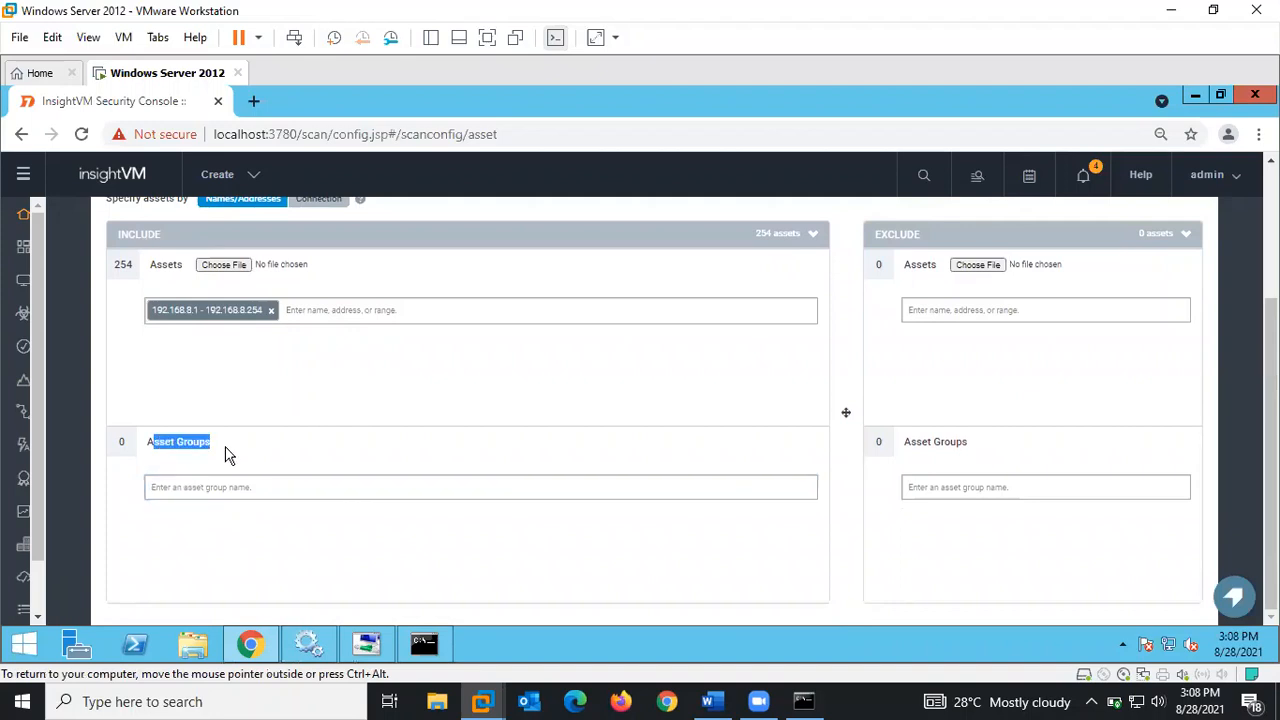
pyautogui.click(238, 487)
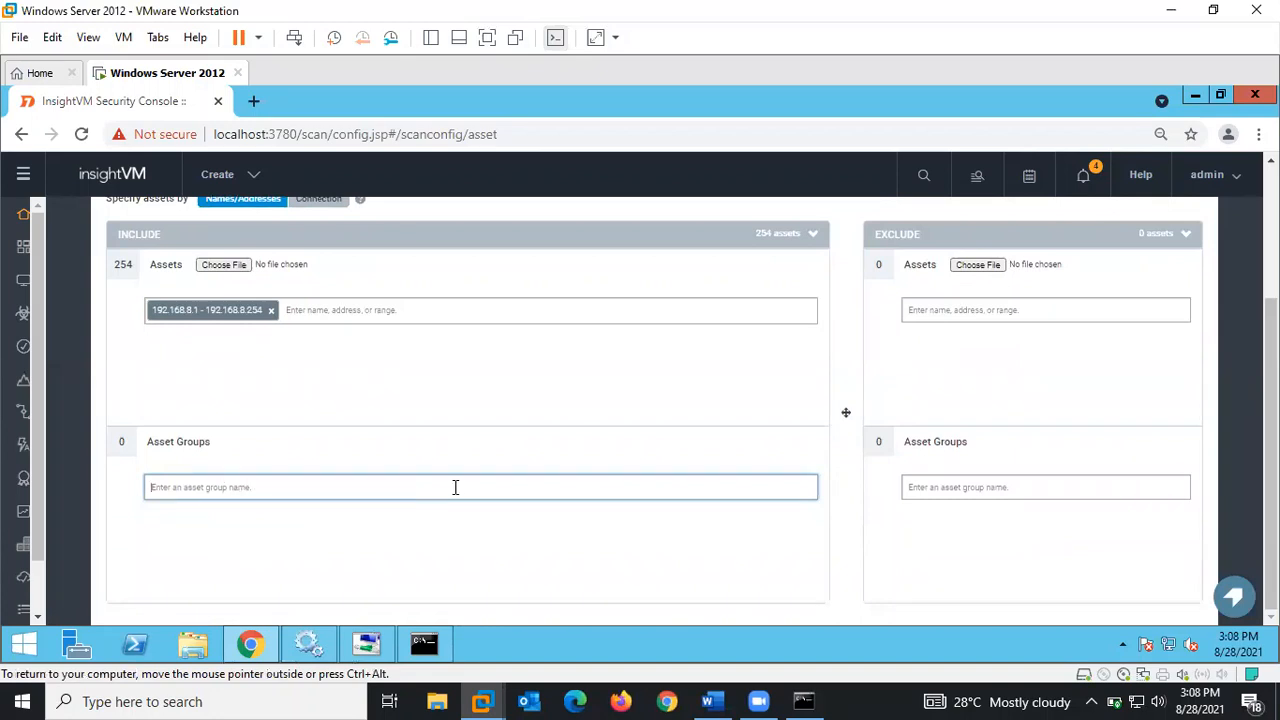
pyautogui.scroll(3, 745, 468)
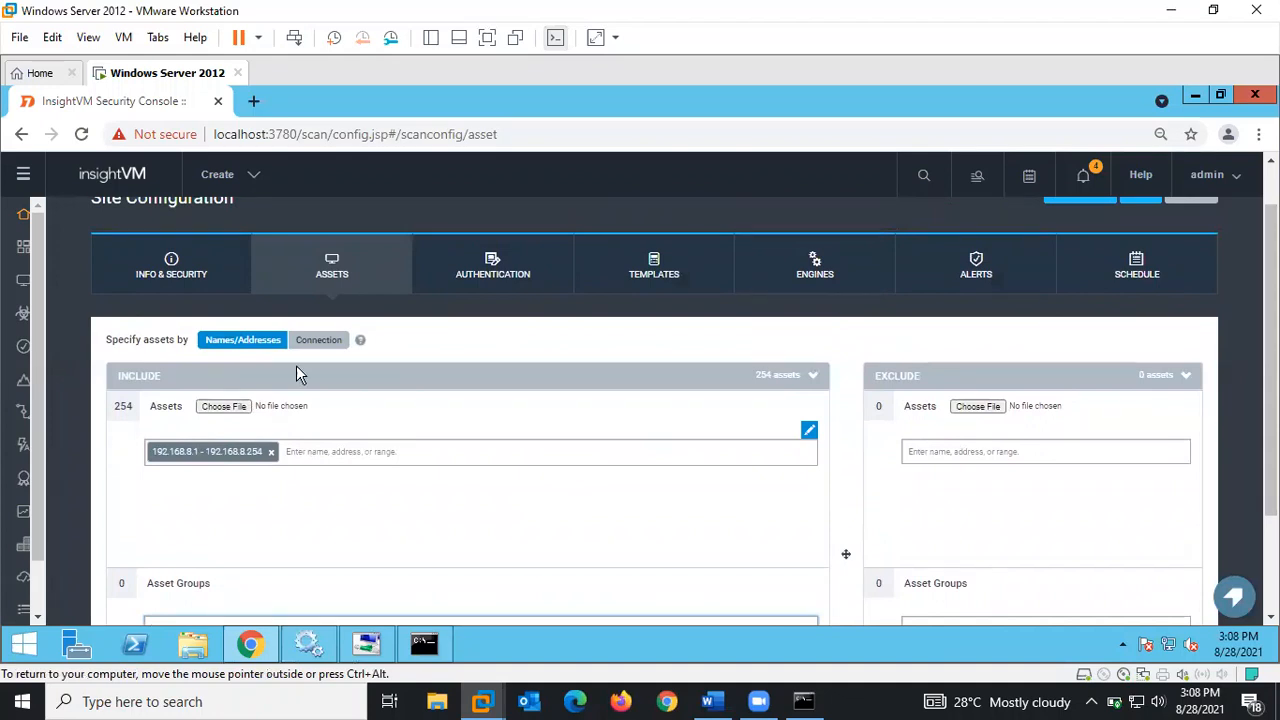
# - Under Authentication, create a credential named 'AD Domain' described as 'Domain Authentication'
pyautogui.click(512, 273)
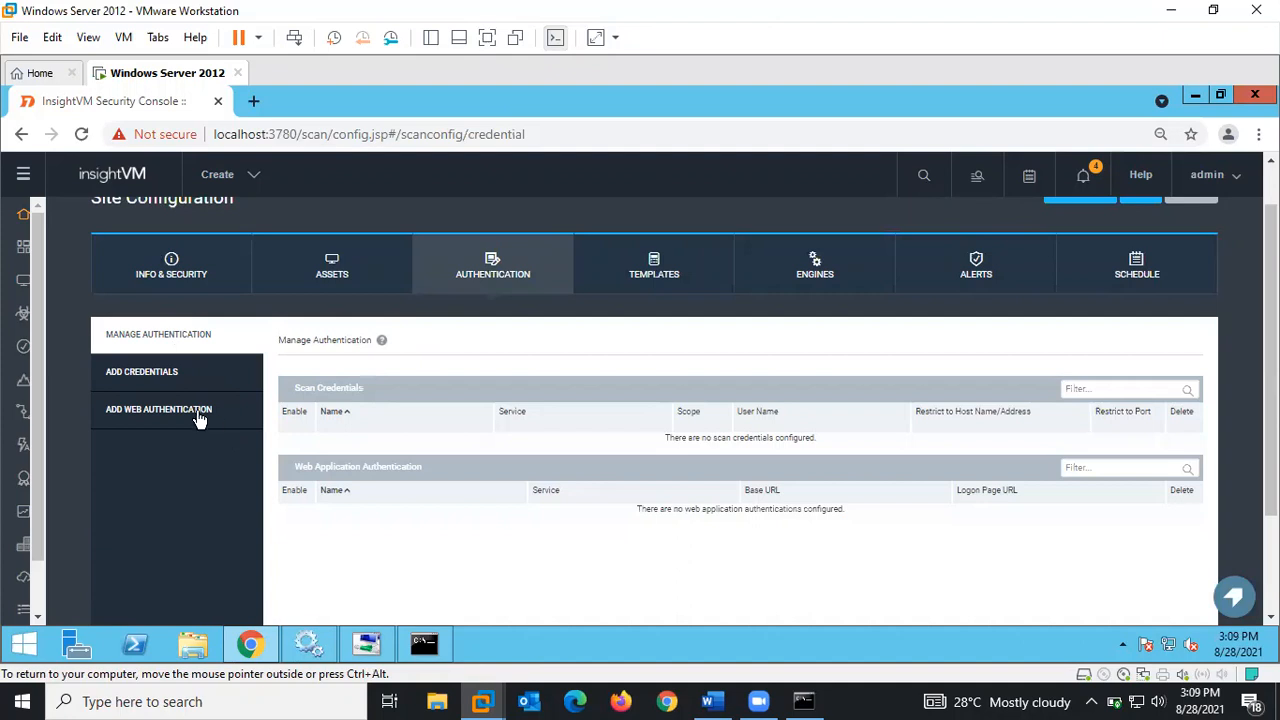
pyautogui.click(166, 374)
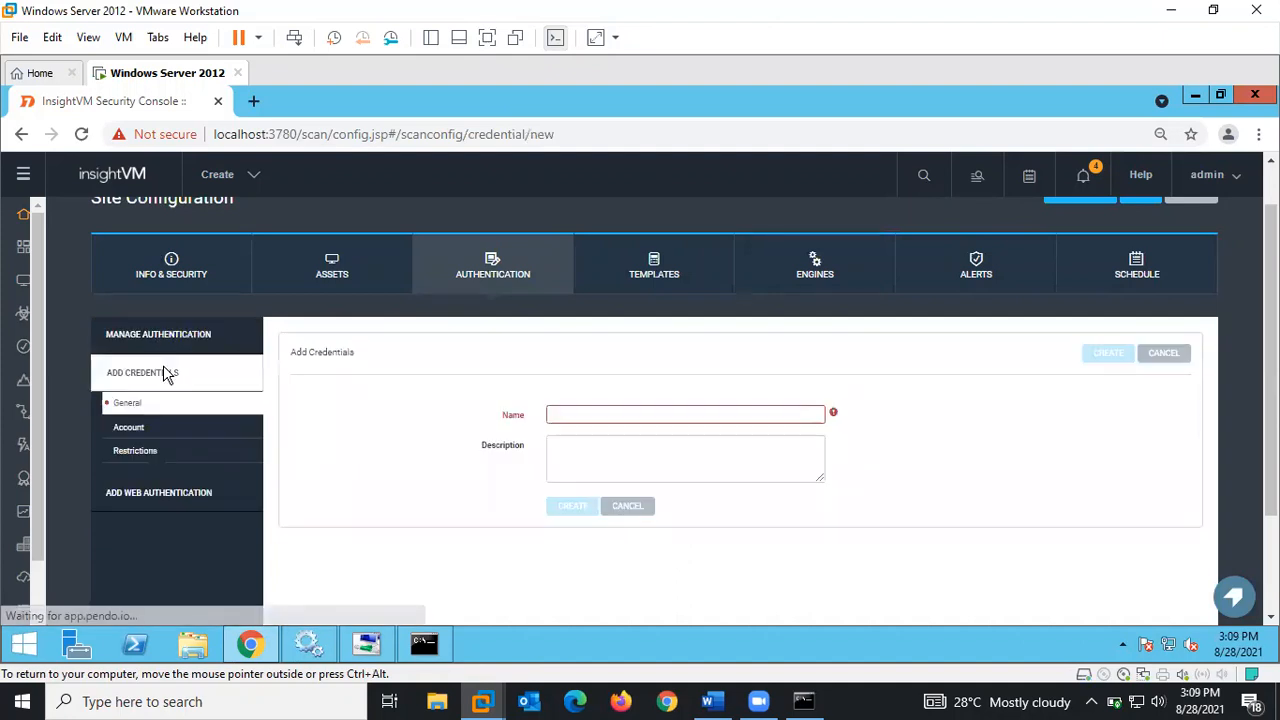
pyautogui.click(590, 413)
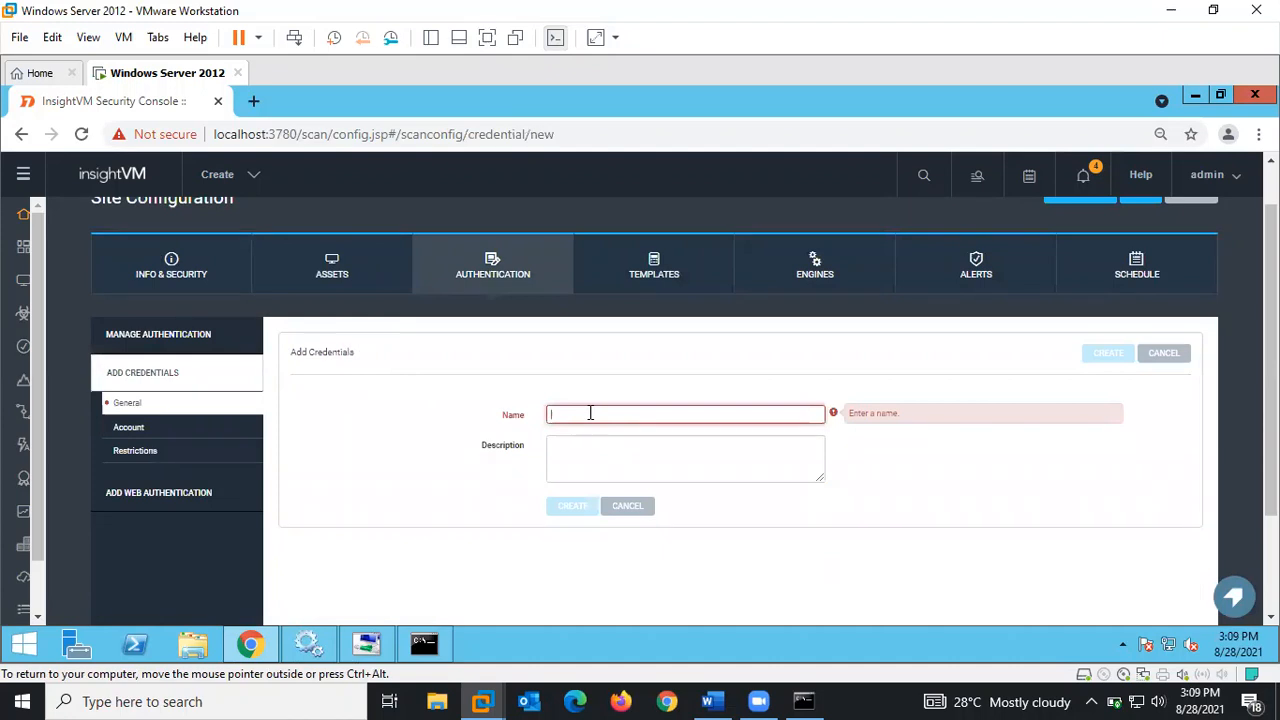
pyautogui.write('t')
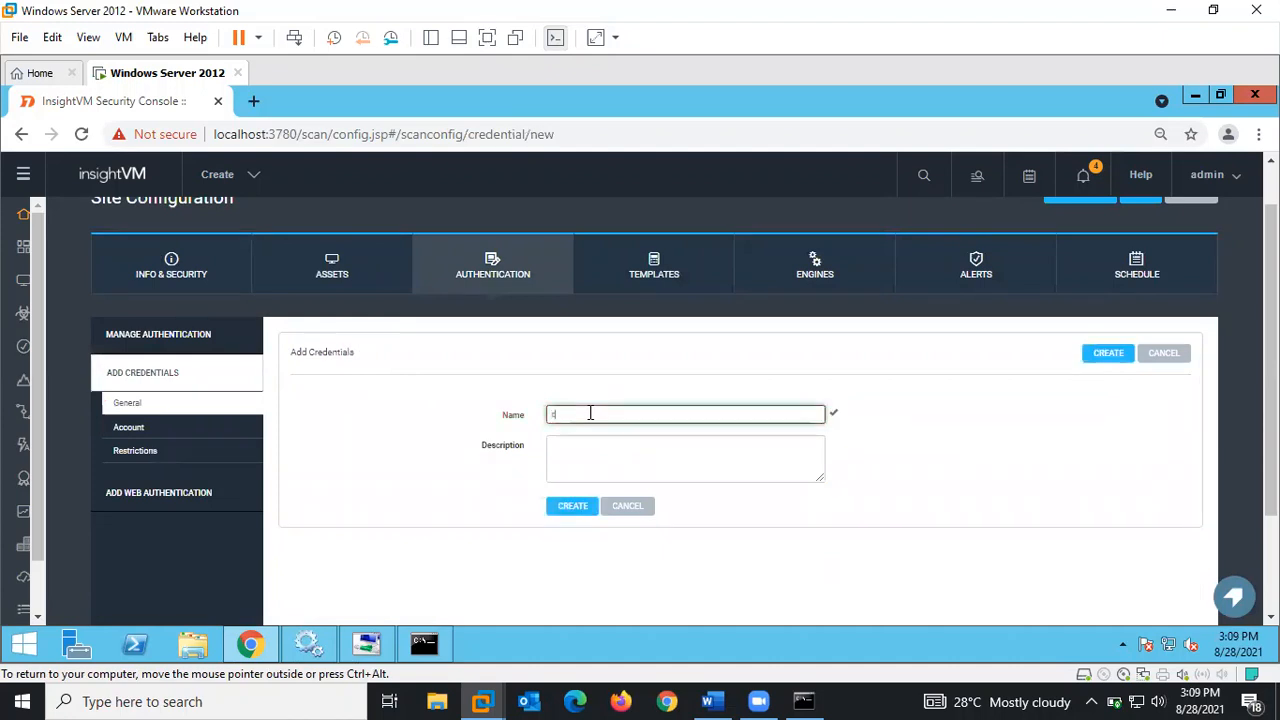
pyautogui.press('BackSpace')
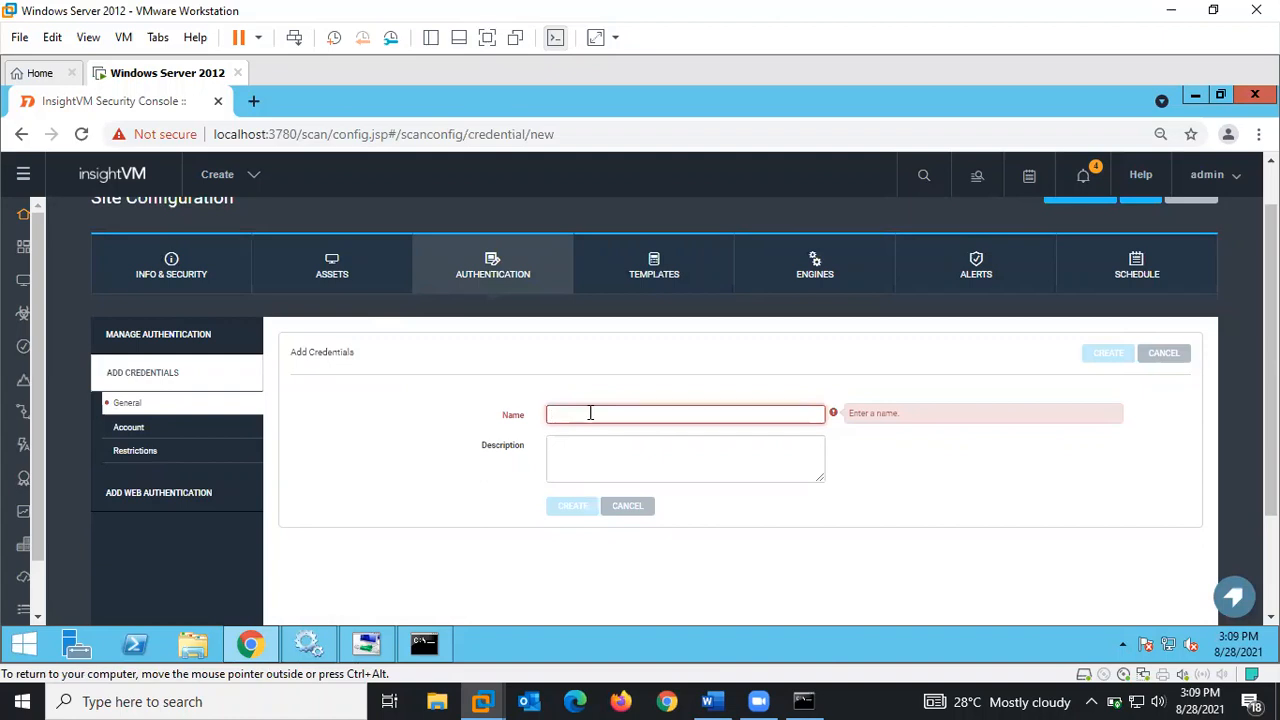
pyautogui.write('AD')
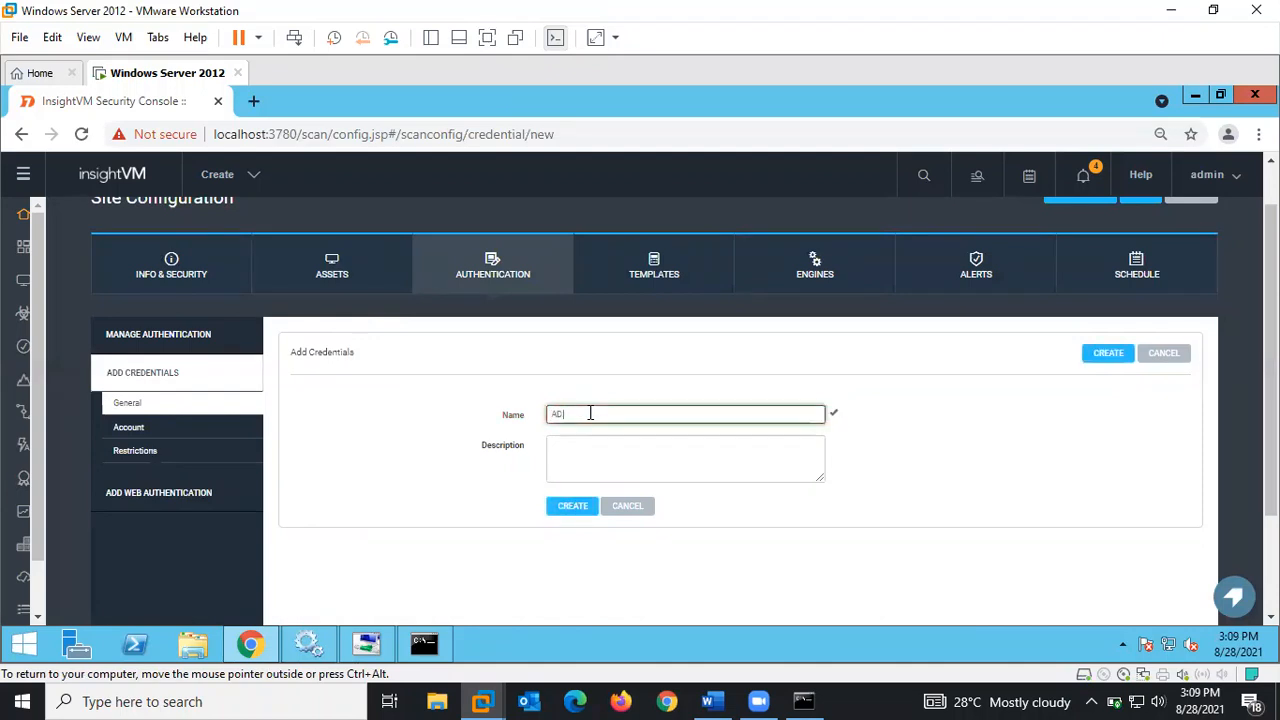
pyautogui.write(' Domain')
pyautogui.click(585, 457)
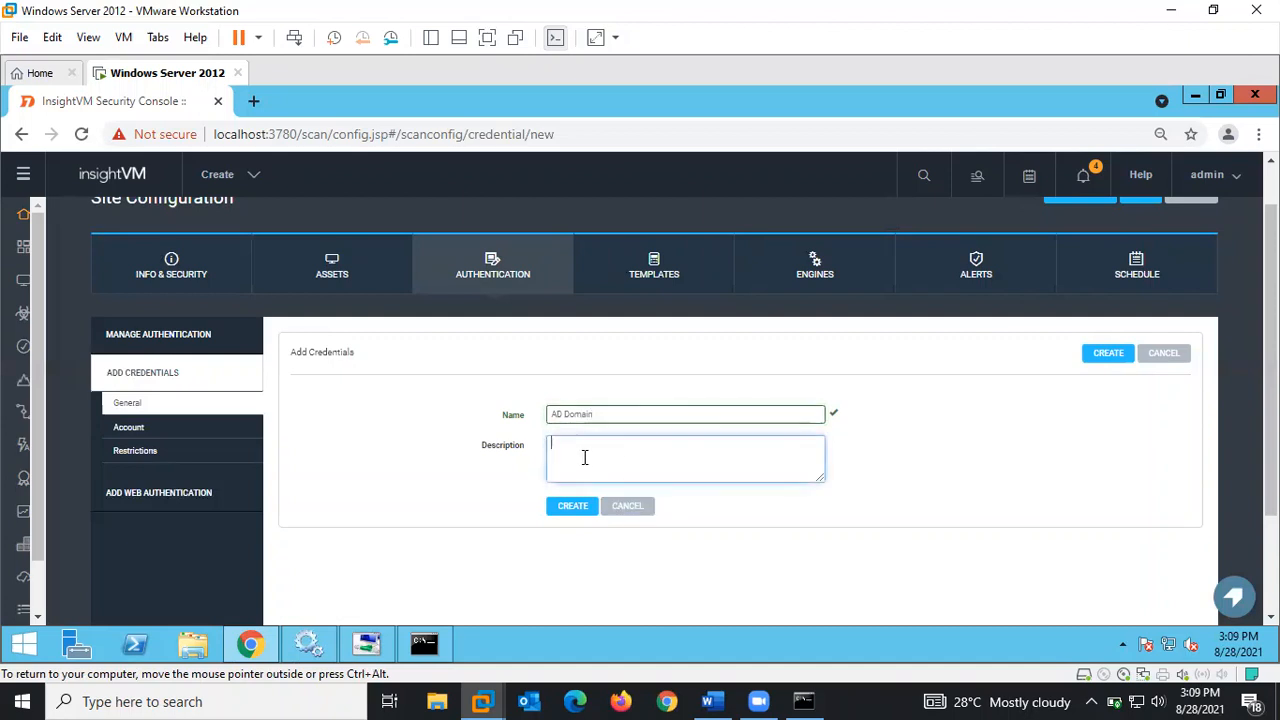
pyautogui.write('Domain Authentication')
pyautogui.click(572, 519)
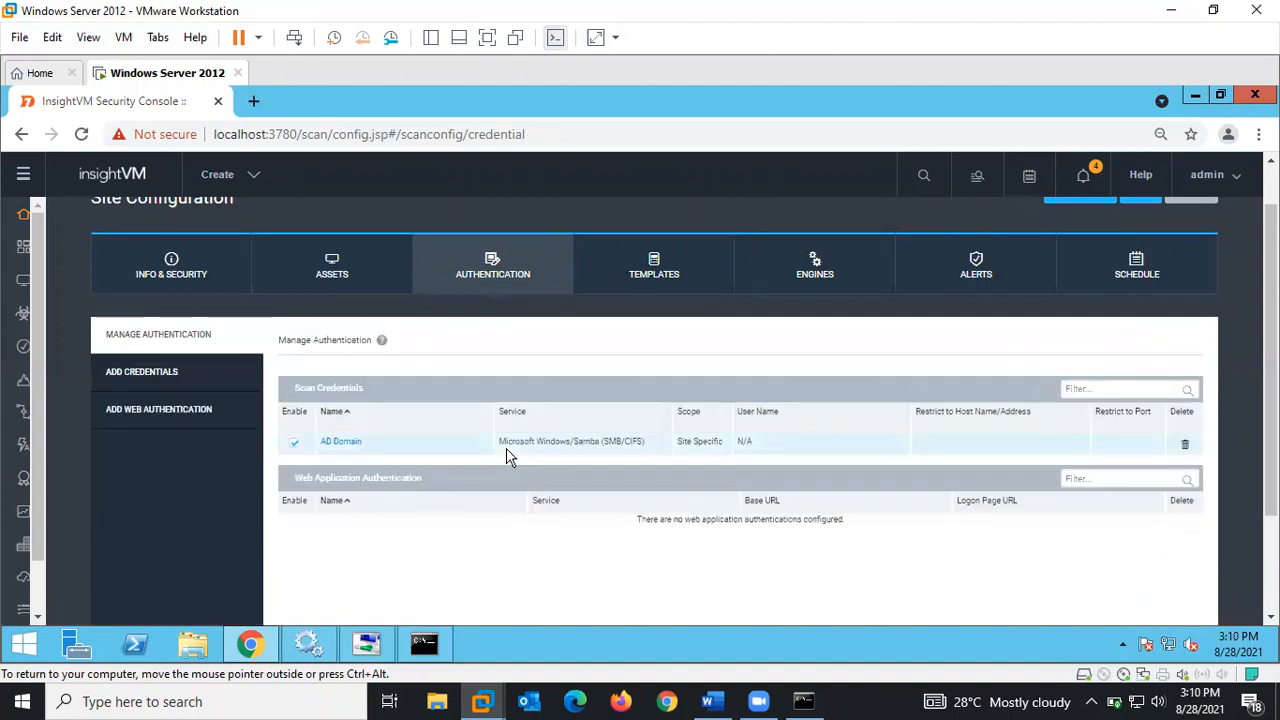
# - Open AD Domain's Account details, keep the Microsoft Windows/Samba (SMB/CIFS) service, and begin typing the Domain
pyautogui.click(343, 444)
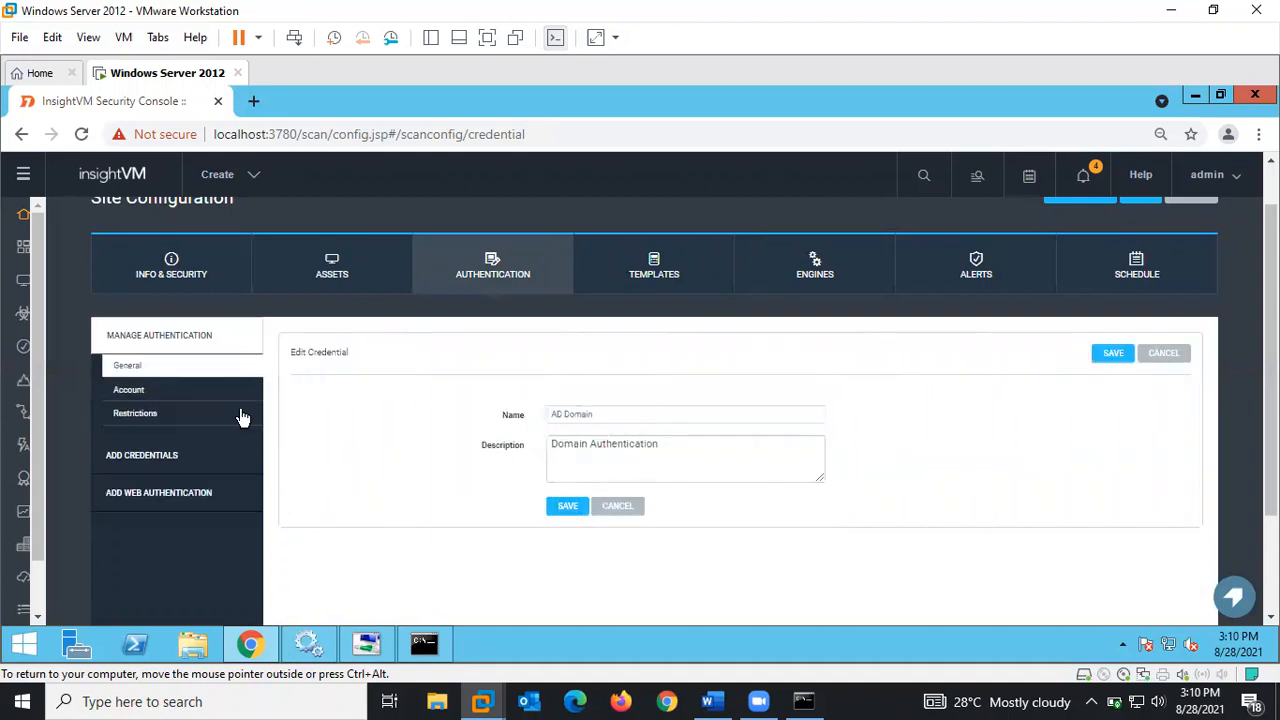
pyautogui.click(130, 390)
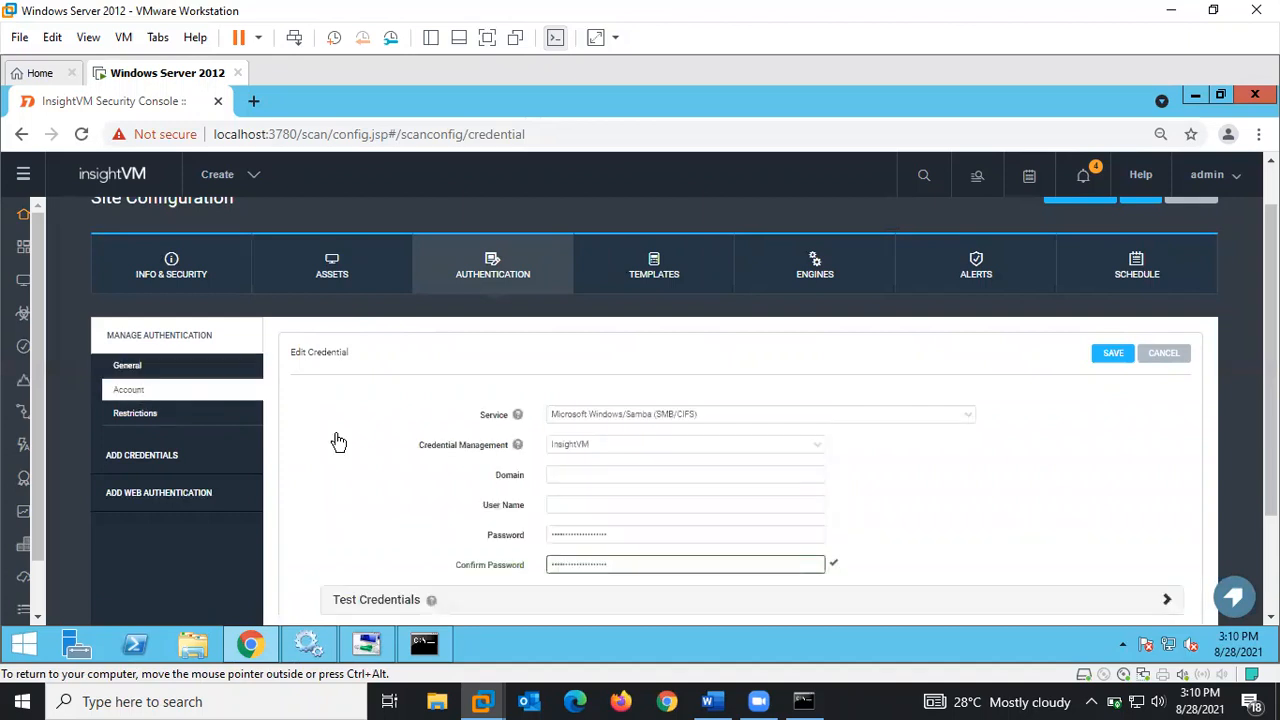
pyautogui.click(622, 416)
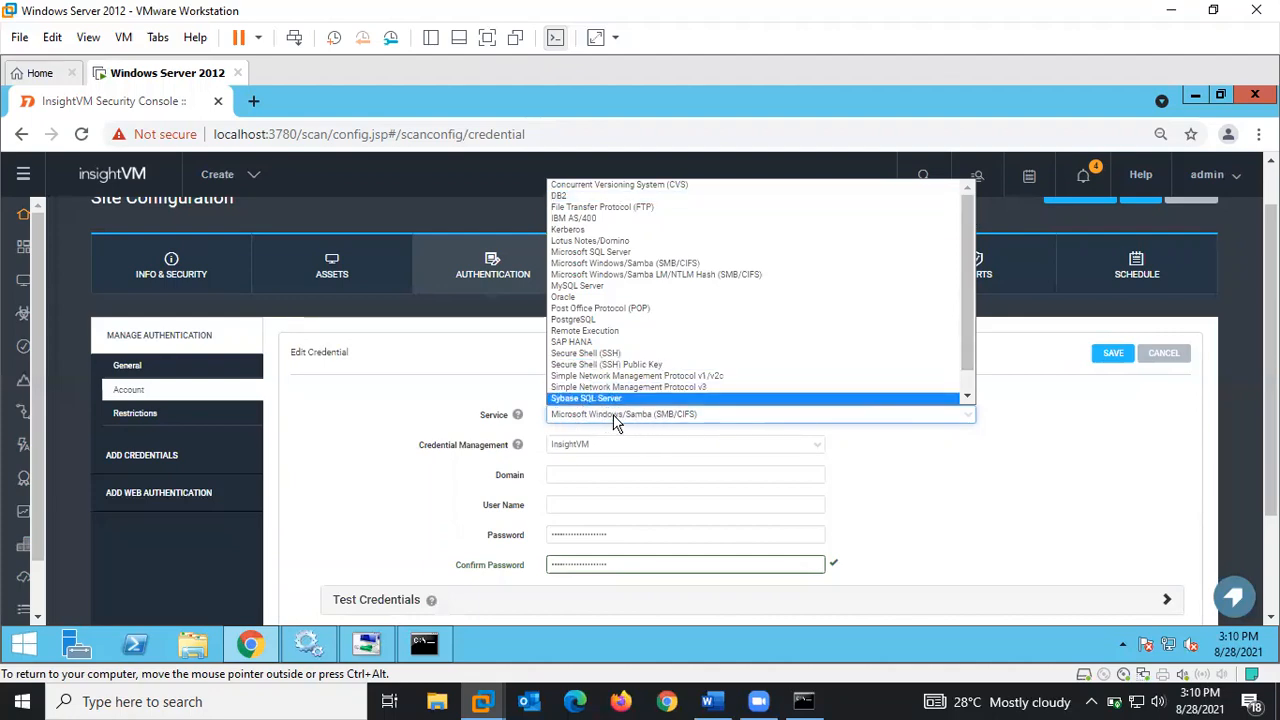
pyautogui.scroll(-2, 630, 360)
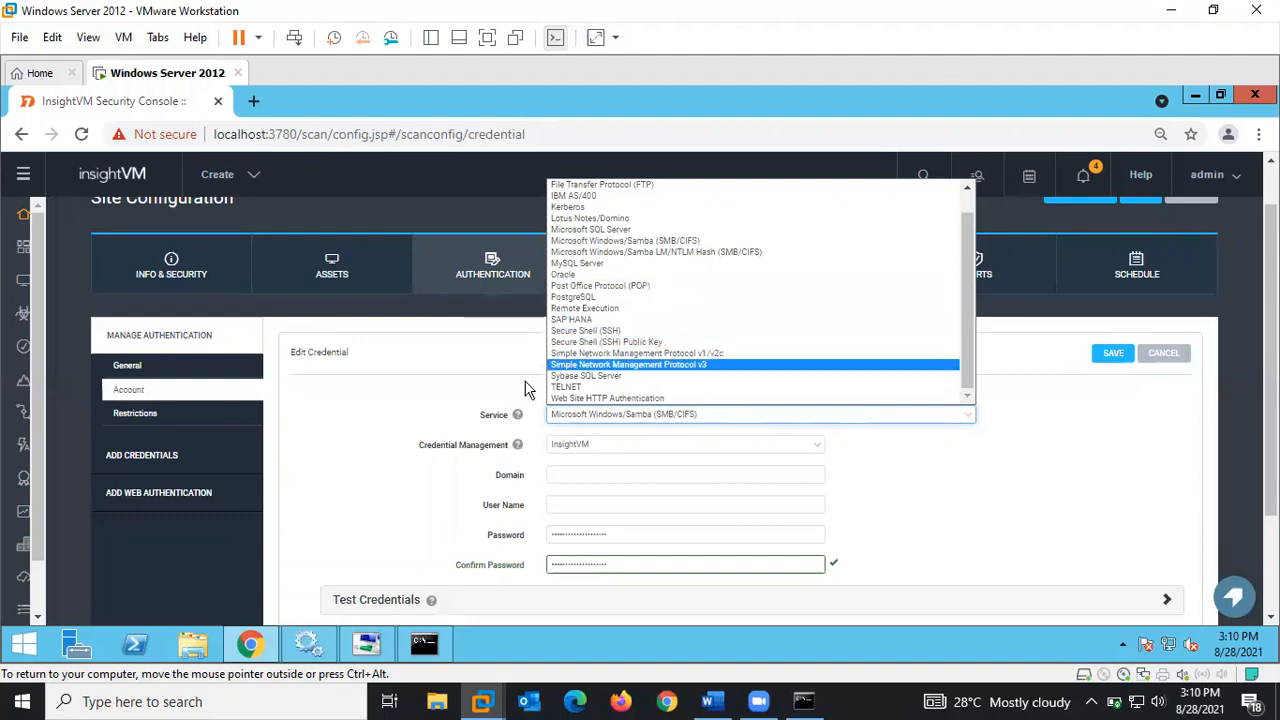
pyautogui.click(562, 418)
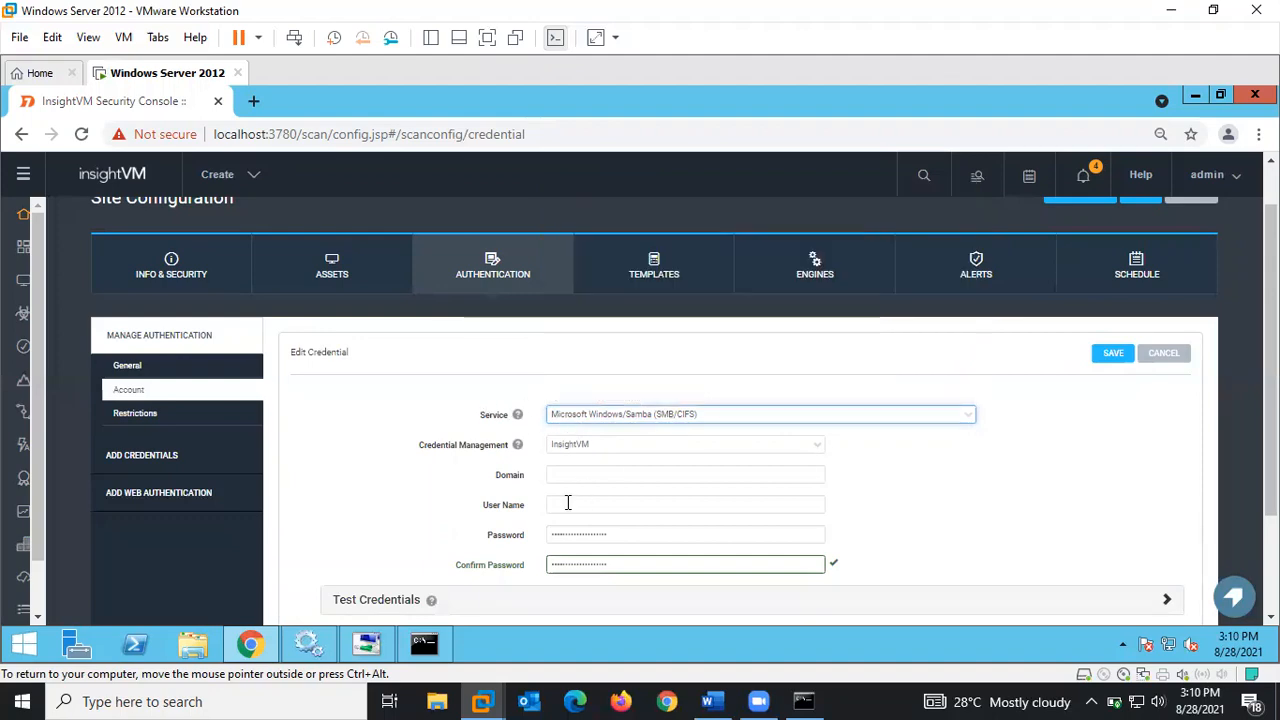
pyautogui.click(577, 473)
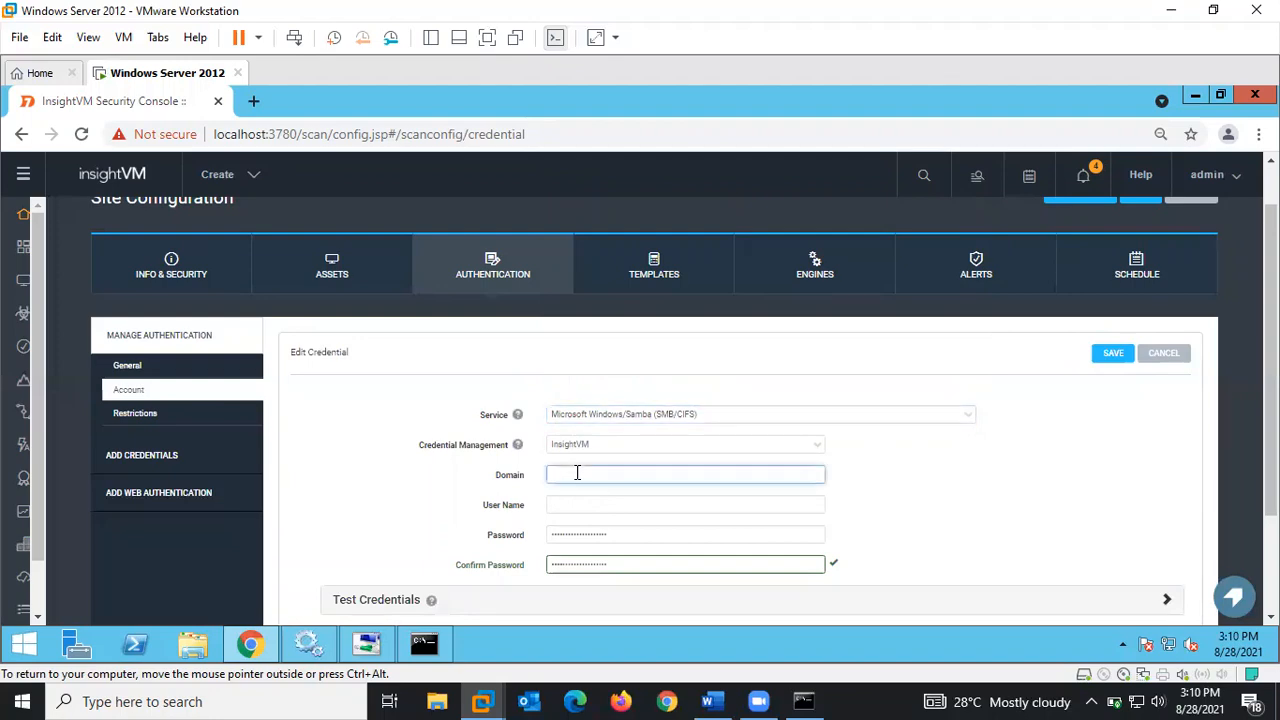
pyautogui.write('jd')
# - Run ipconfig /all in Command Prompt to read the jovo.local primary DNS suffix
pyautogui.click(424, 643)
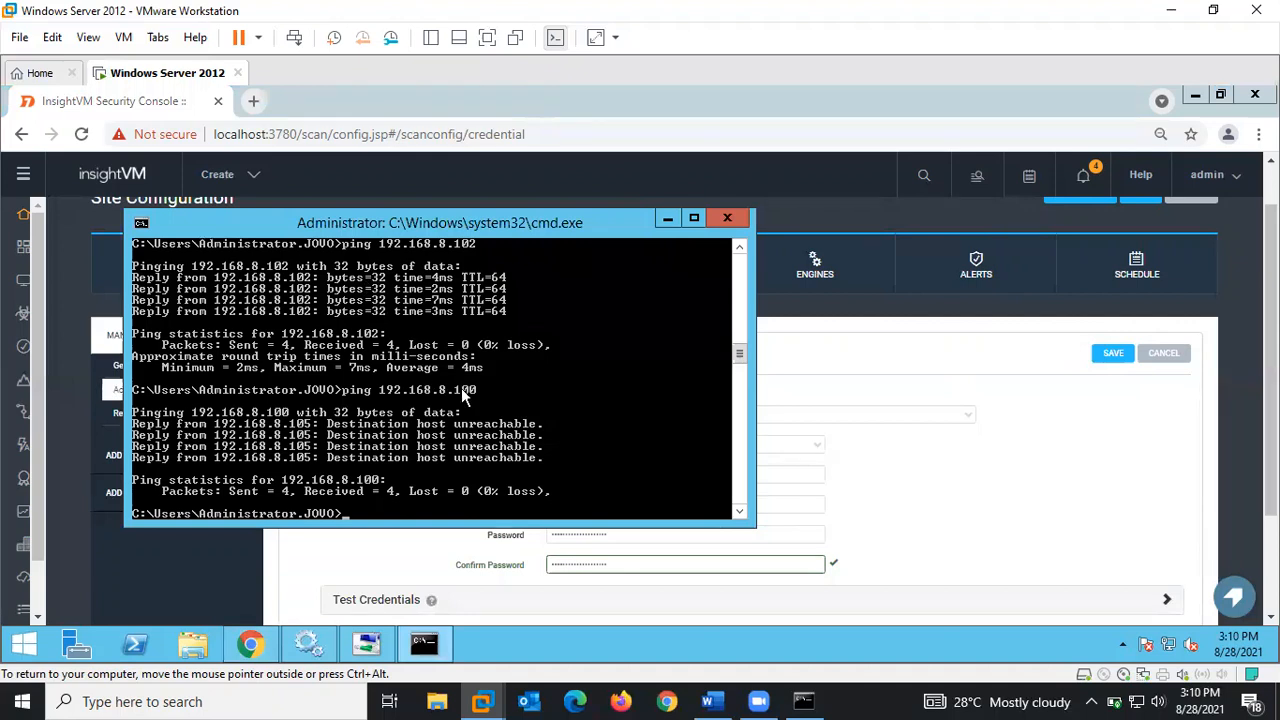
pyautogui.press('Up')
pyautogui.press('BackSpace')
pyautogui.press('BackSpace')
pyautogui.press('BackSpace')
pyautogui.press('BackSpace')
pyautogui.press('BackSpace')
pyautogui.press('BackSpace')
pyautogui.press('BackSpace')
pyautogui.press('BackSpace')
pyautogui.press('BackSpace')
pyautogui.press('BackSpace')
pyautogui.press('BackSpace')
pyautogui.press('BackSpace')
pyautogui.press('BackSpace')
pyautogui.press('BackSpace')
pyautogui.press('BackSpace')
pyautogui.press('BackSpace')
pyautogui.press('BackSpace')
pyautogui.press('BackSpace')
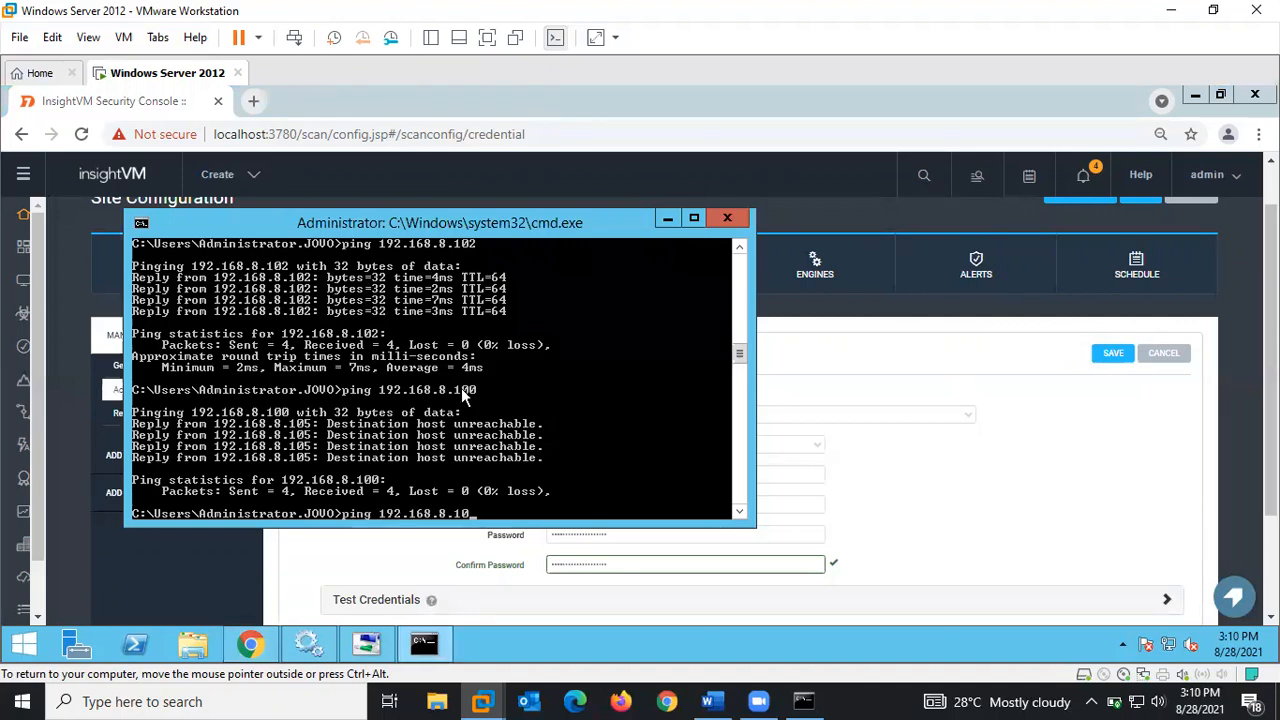
pyautogui.write('ipconfig ')
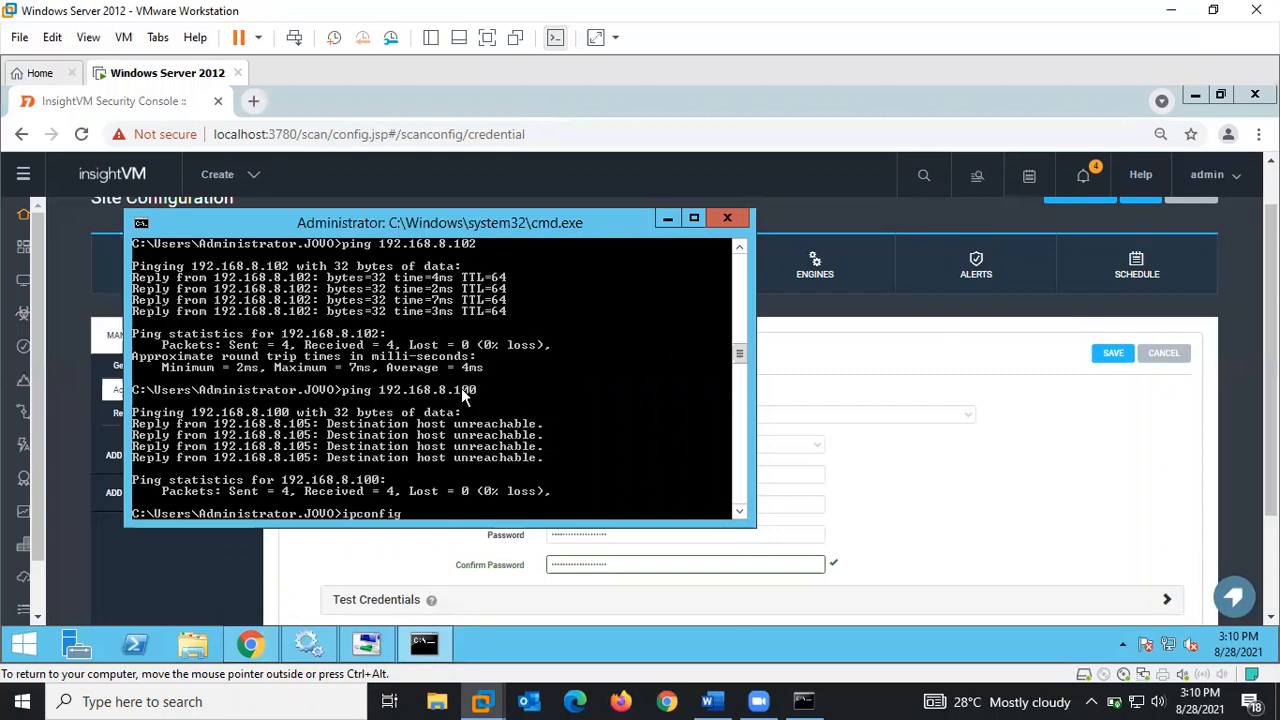
pyautogui.write('/all')
pyautogui.press('Return')
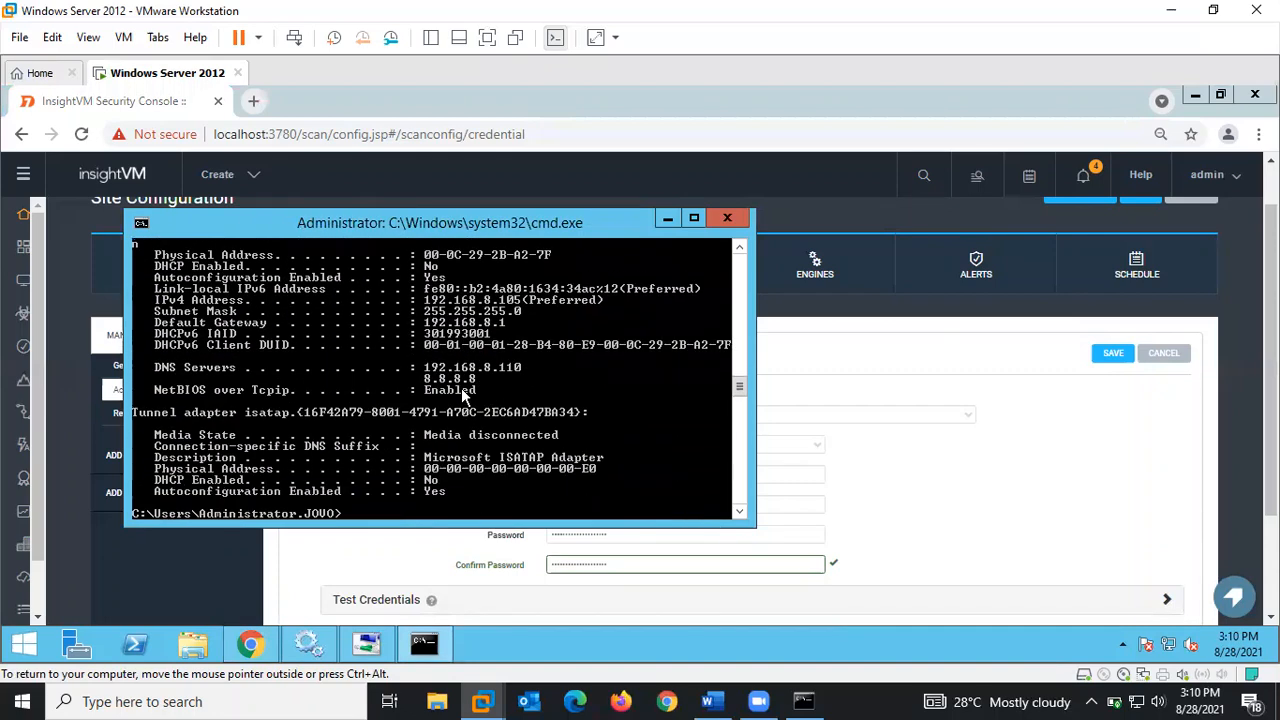
pyautogui.moveTo(739, 386); pyautogui.dragTo(738, 367)
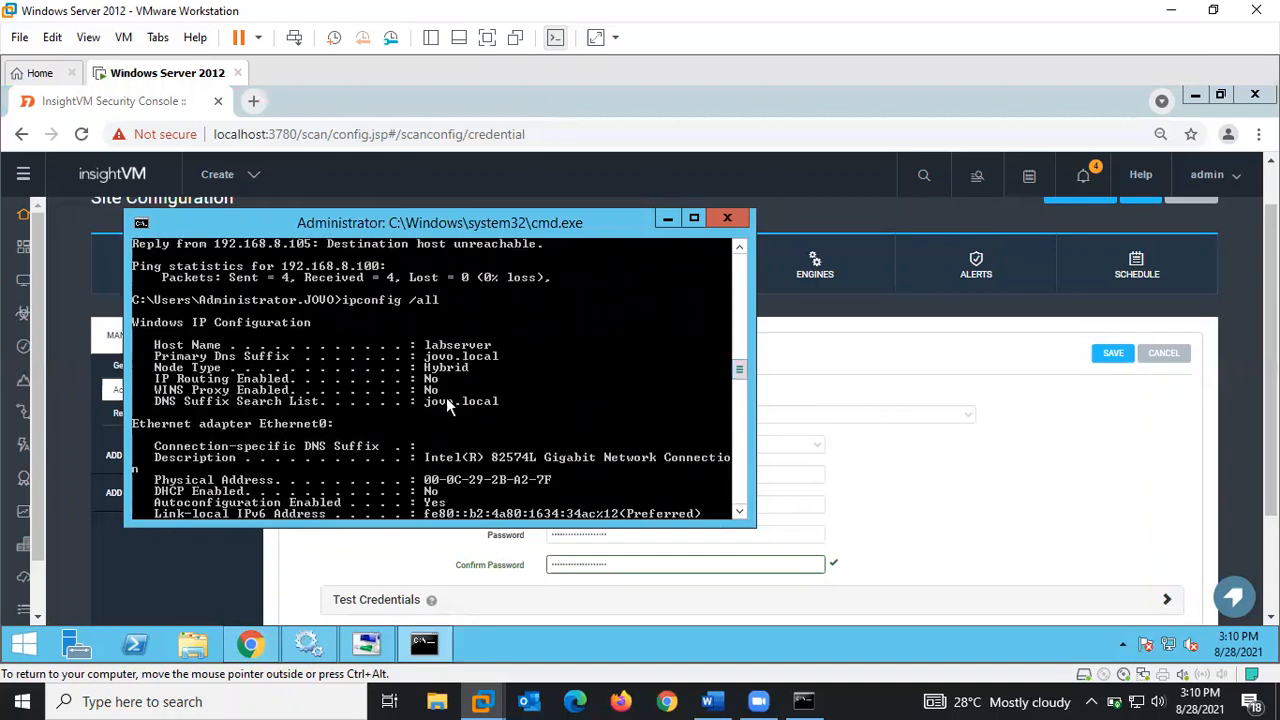
# - Set the credential's Domain to jovo.local and User Name to the domain-prefixed Administrator account
pyautogui.click(886, 503)
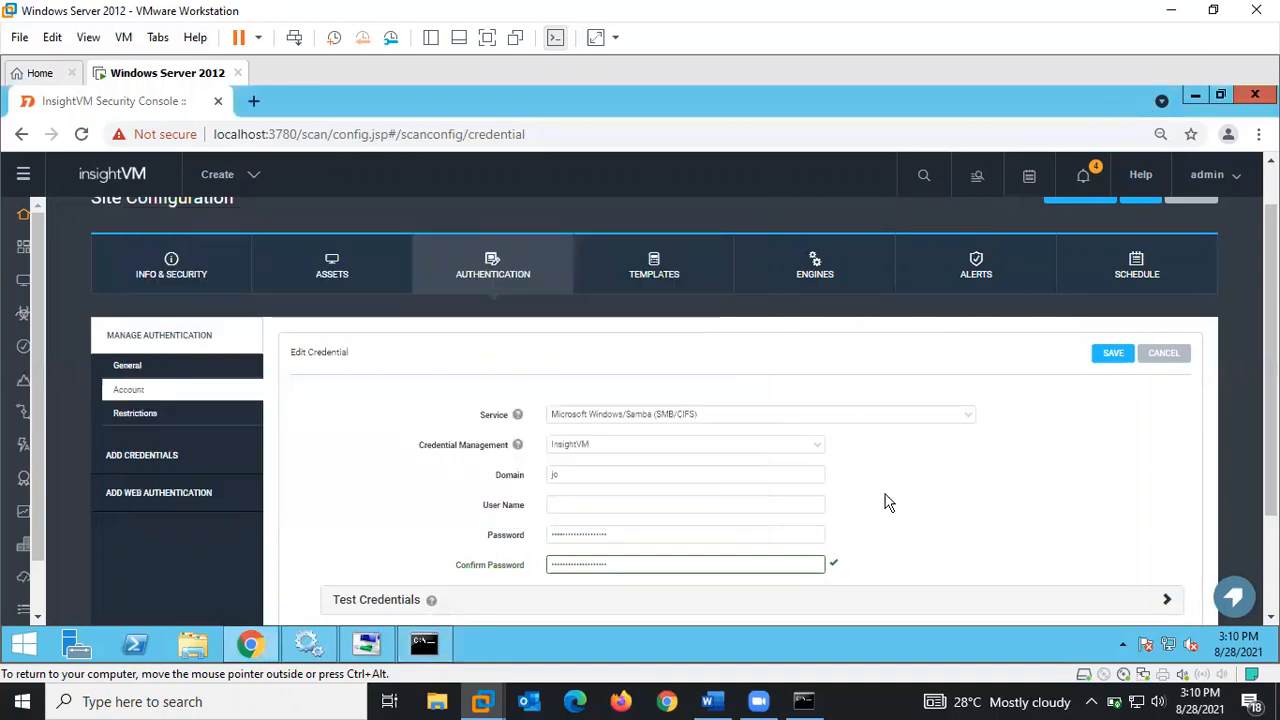
pyautogui.click(587, 471)
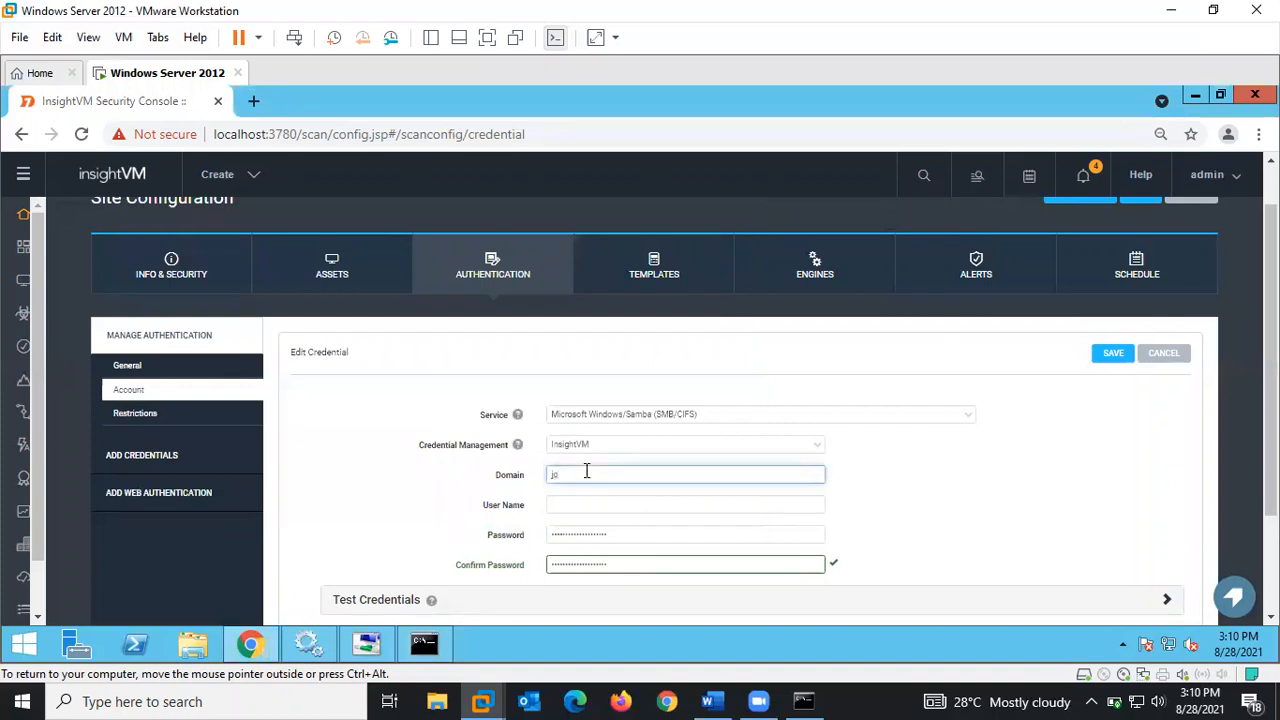
pyautogui.write('vc')
pyautogui.write('.local')
pyautogui.scroll(-1, 1250, 400)
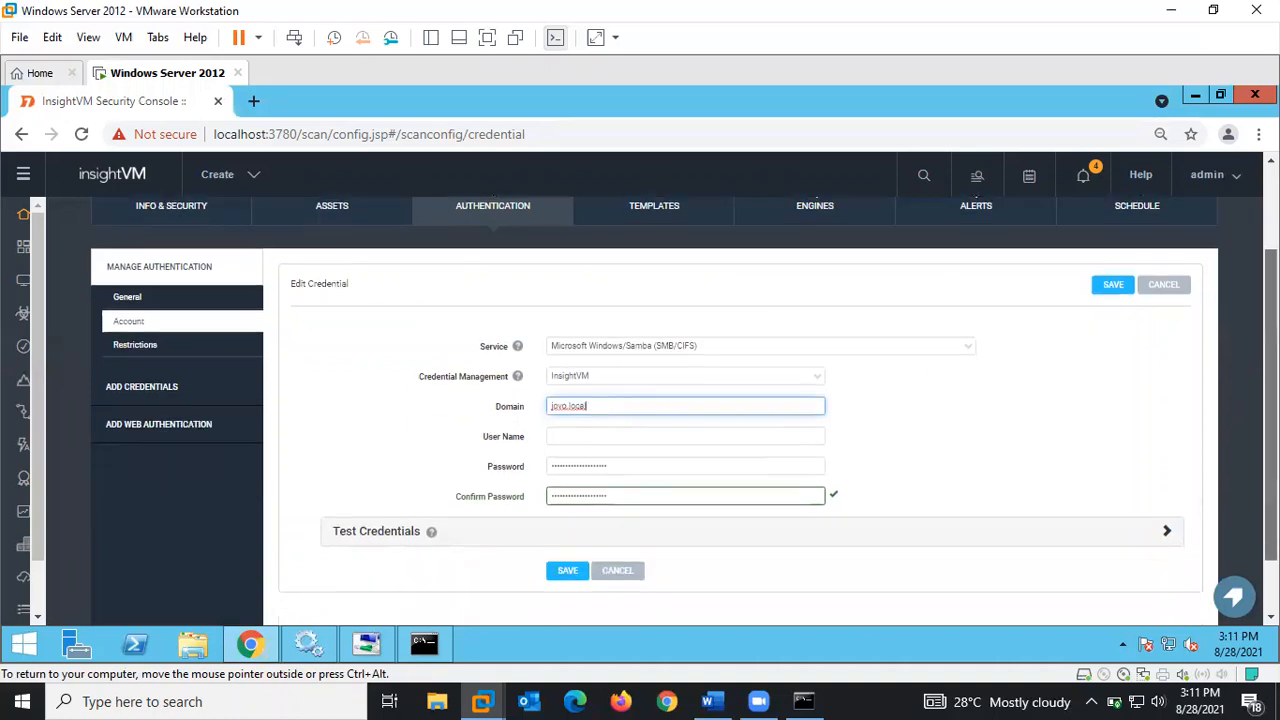
pyautogui.click(622, 436)
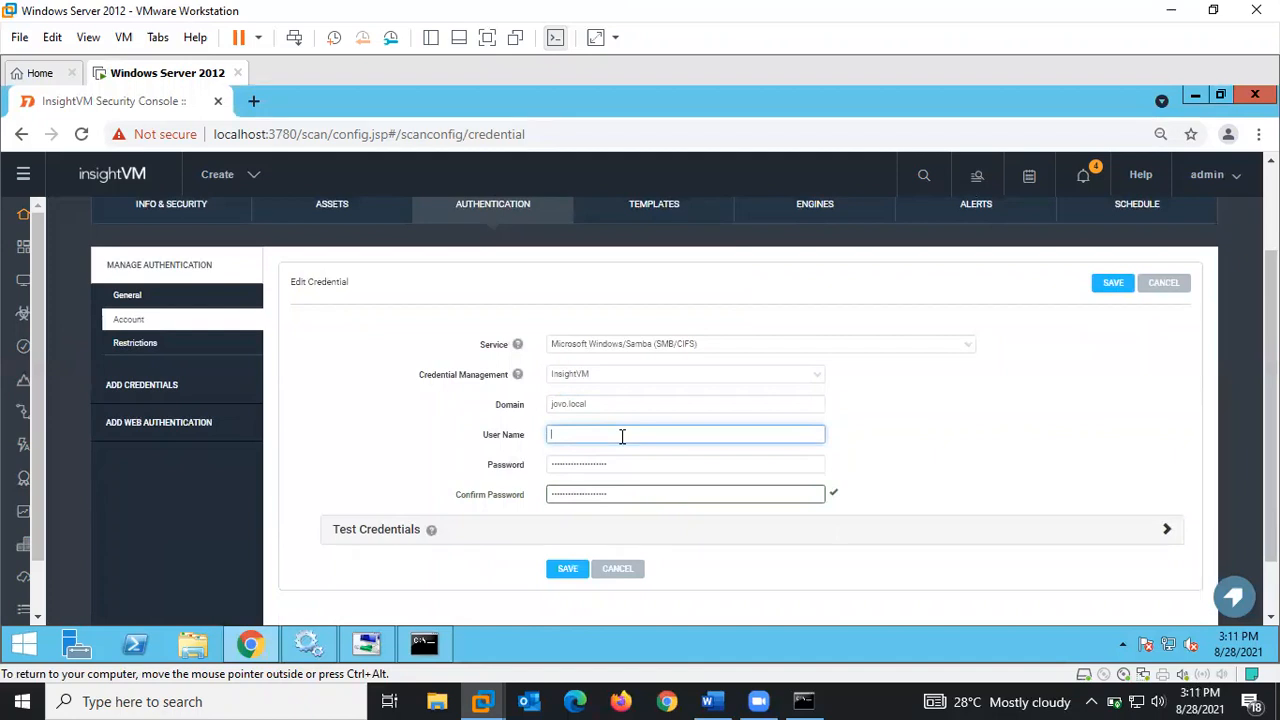
pyautogui.write('Administrator')
pyautogui.click(552, 437)
pyautogui.write('JOV\\O\\')
# - Enter the account password and a matching confirmation, then expand Test Credentials
pyautogui.press('Tab')
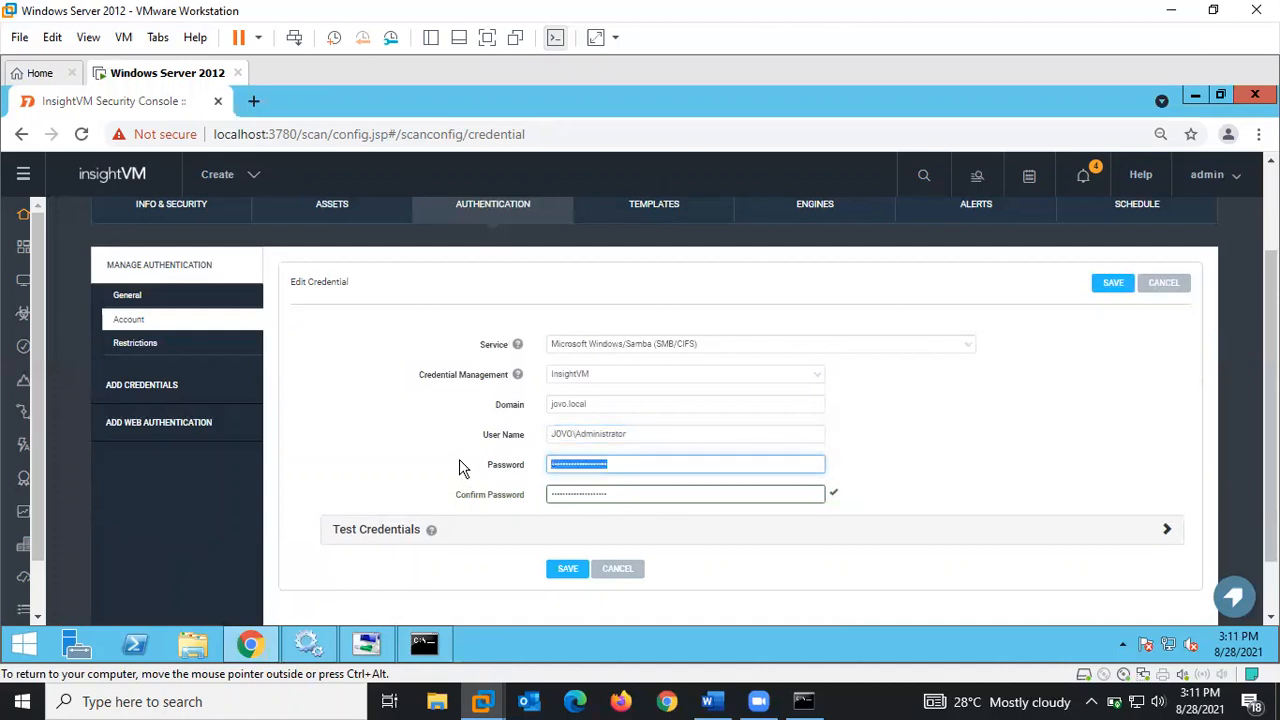
pyautogui.write('P')
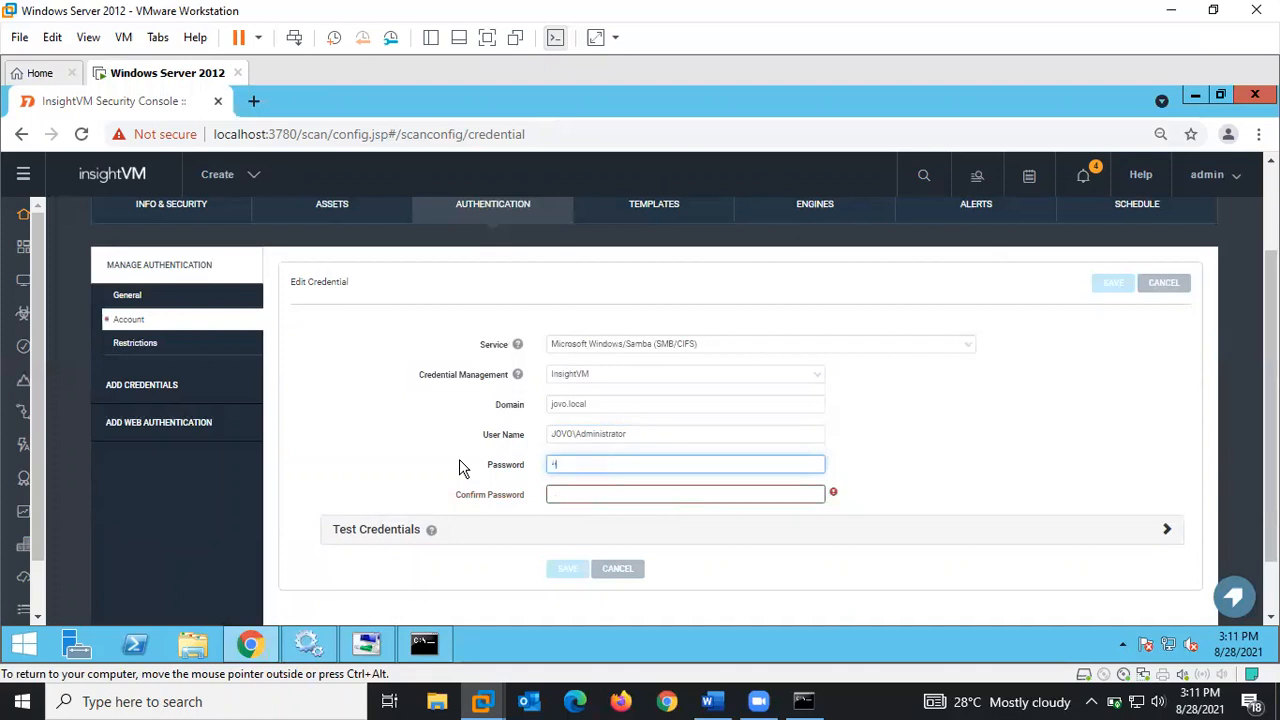
pyautogui.write('•')
pyautogui.press('BackSpace')
pyautogui.press('BackSpace')
pyautogui.write('••••••••••')
pyautogui.press('Tab')
pyautogui.write('•••••••')
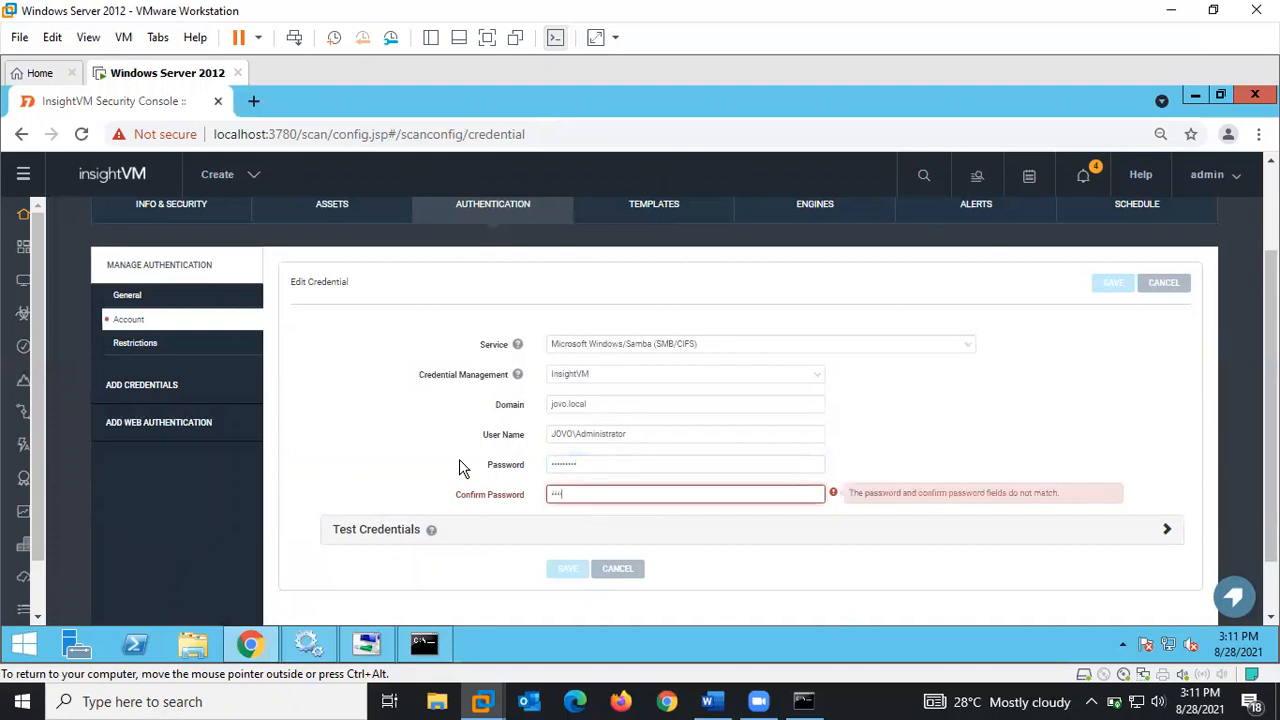
pyautogui.write('•')
pyautogui.hotkey('ctrl', 'a')
pyautogui.press('BackSpace')
pyautogui.write('••••••••')
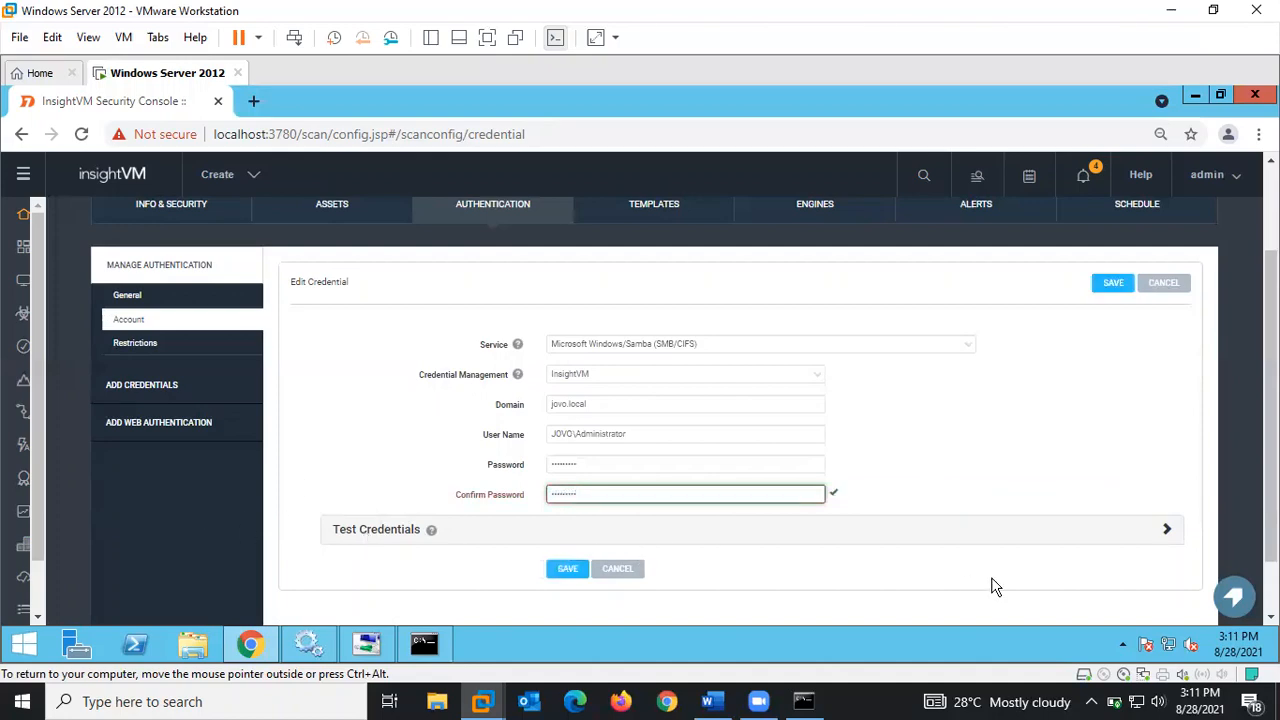
pyautogui.click(1165, 534)
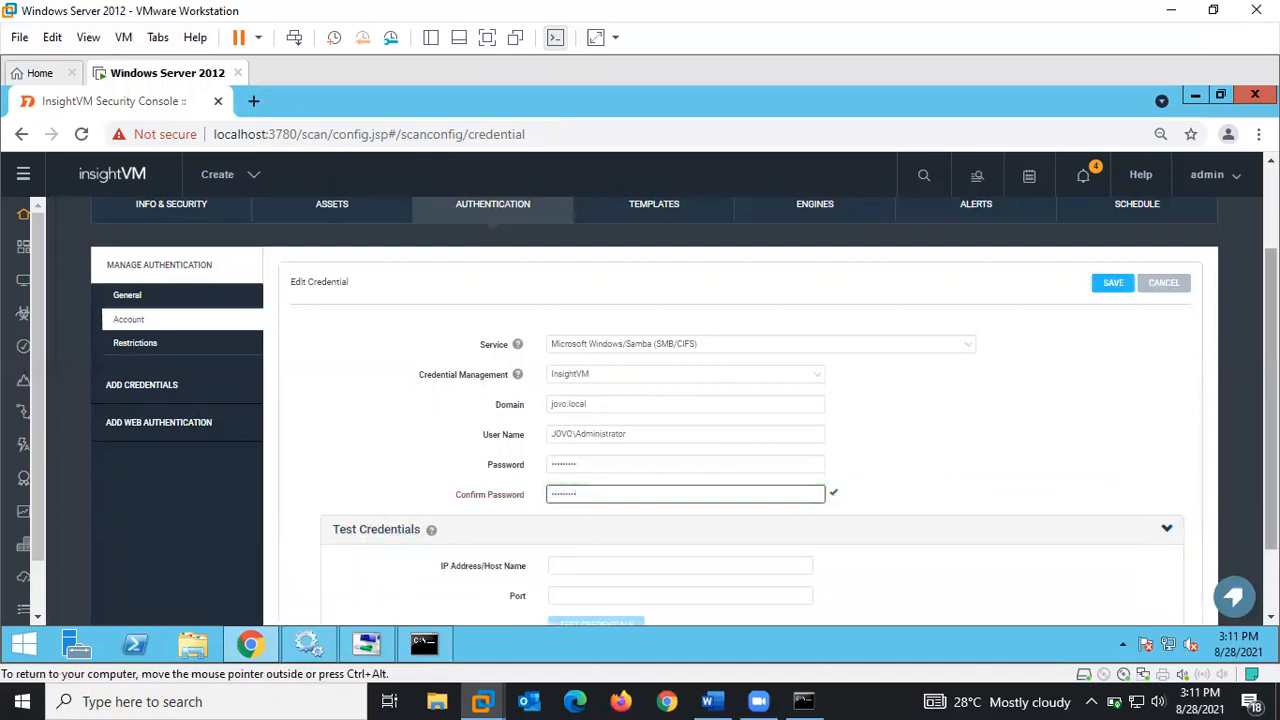
# - Test the AD Domain credentials against host 192.168.8.110
pyautogui.scroll(-1, 1165, 538)
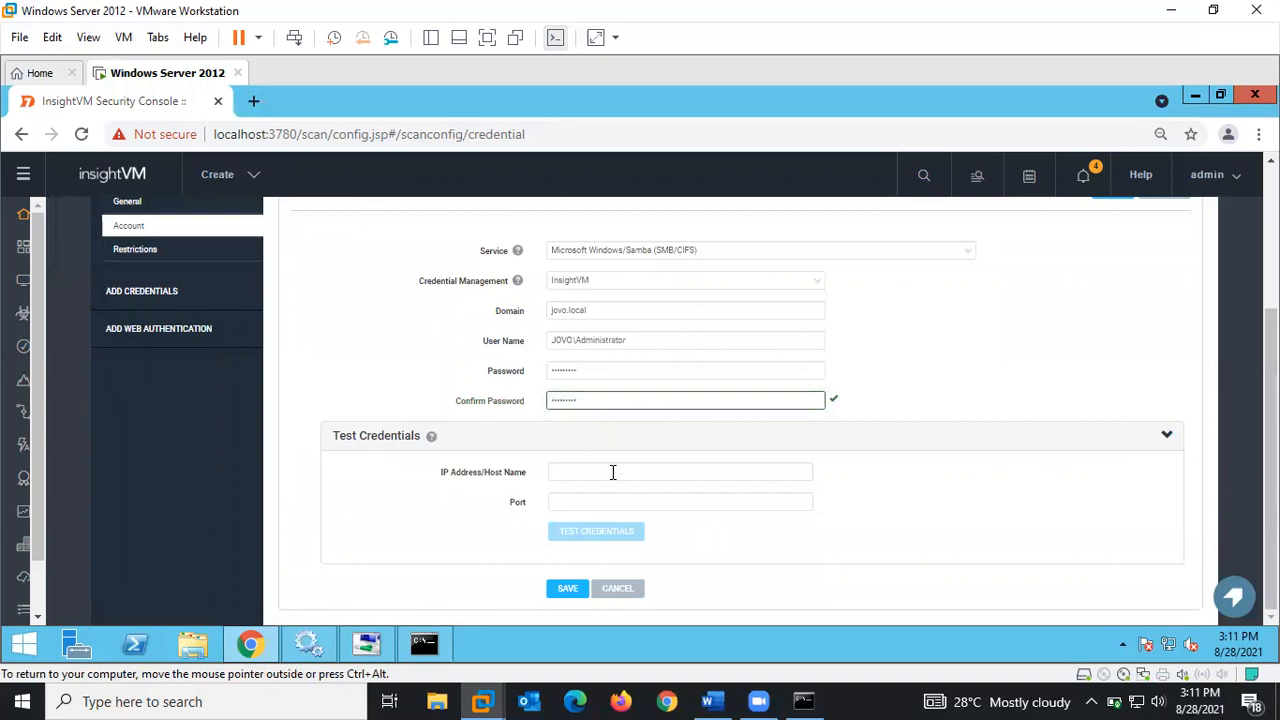
pyautogui.click(613, 472)
pyautogui.write('192.1')
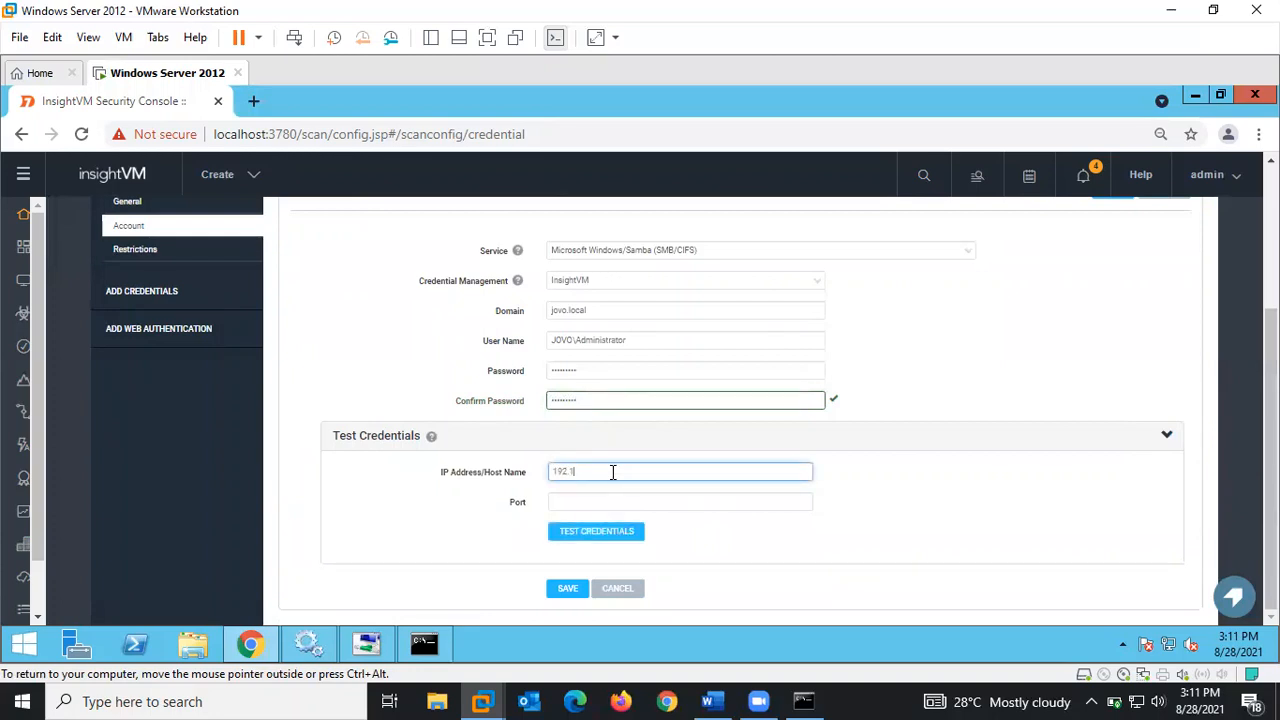
pyautogui.write('68.8.110')
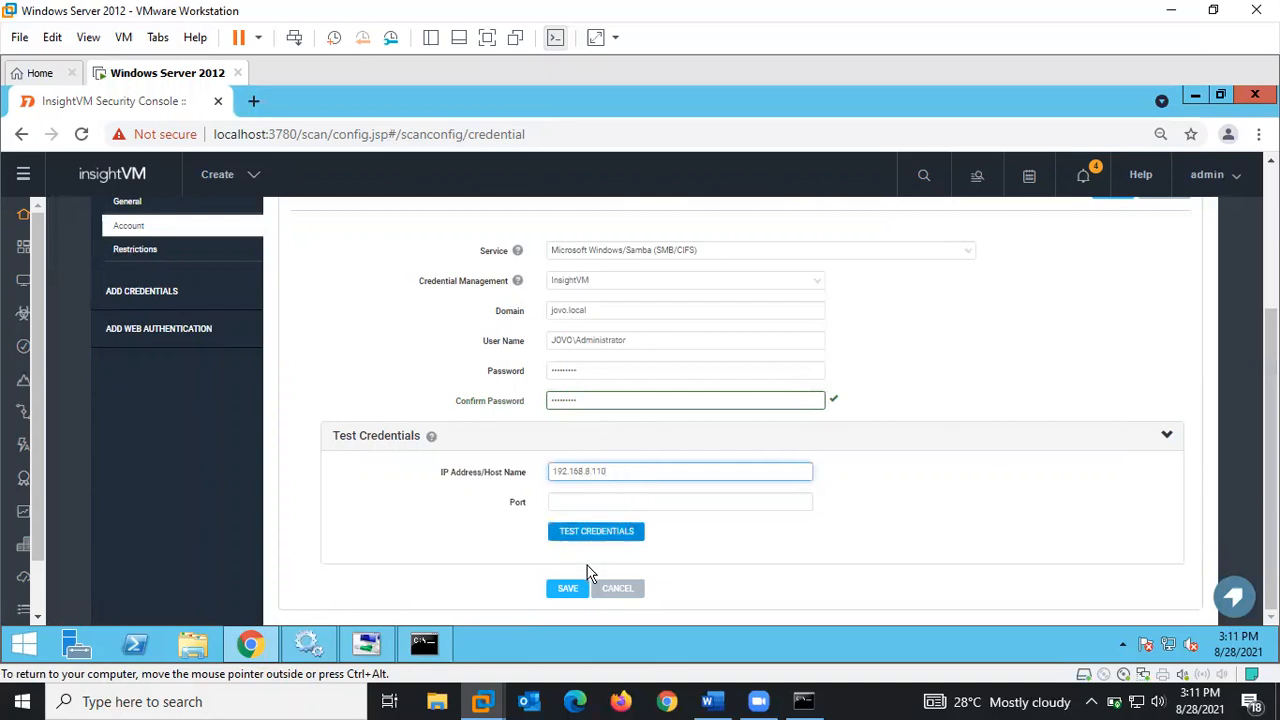
pyautogui.click(592, 536)
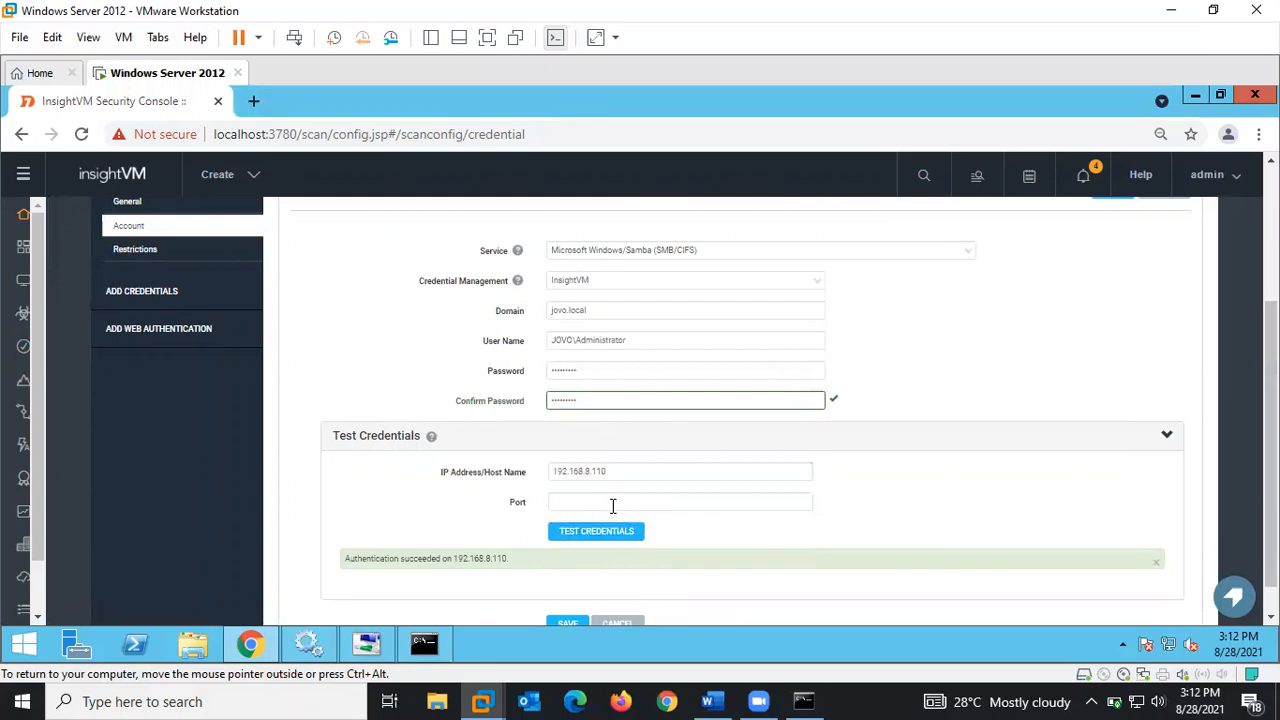
# - Retest the credentials against 192.168.8.110 on port 445
pyautogui.click(613, 505)
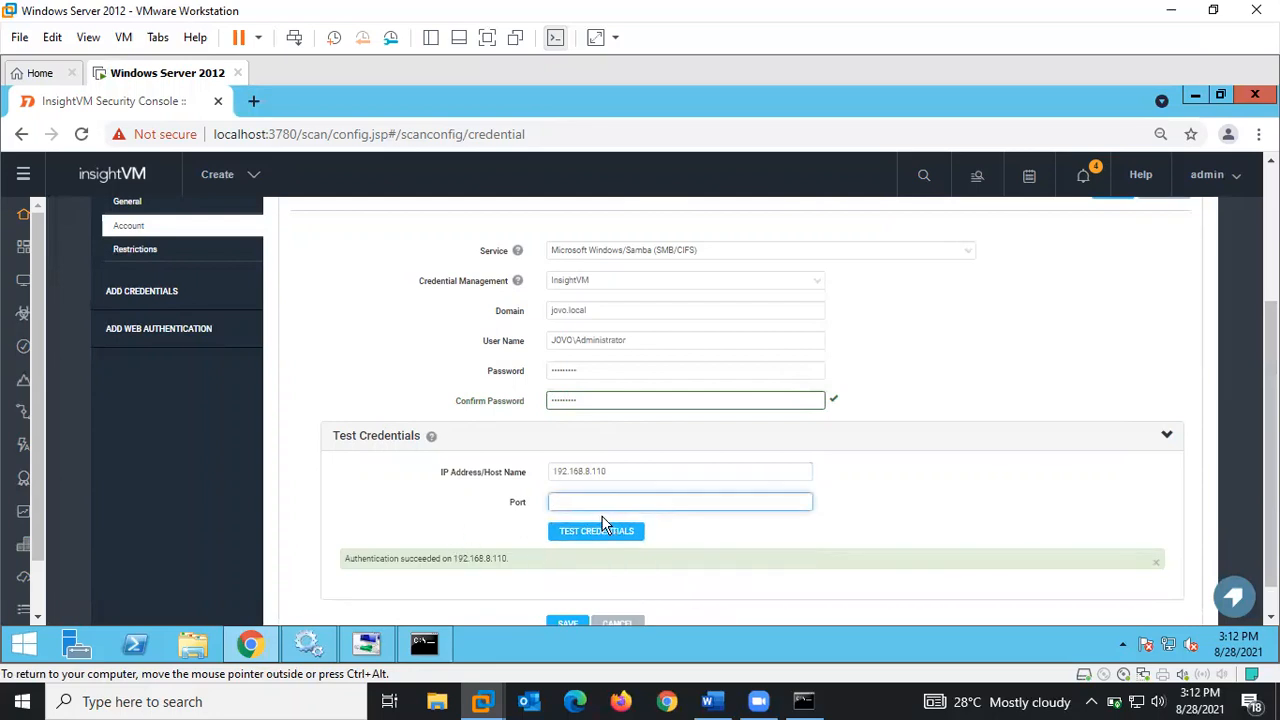
pyautogui.write('1')
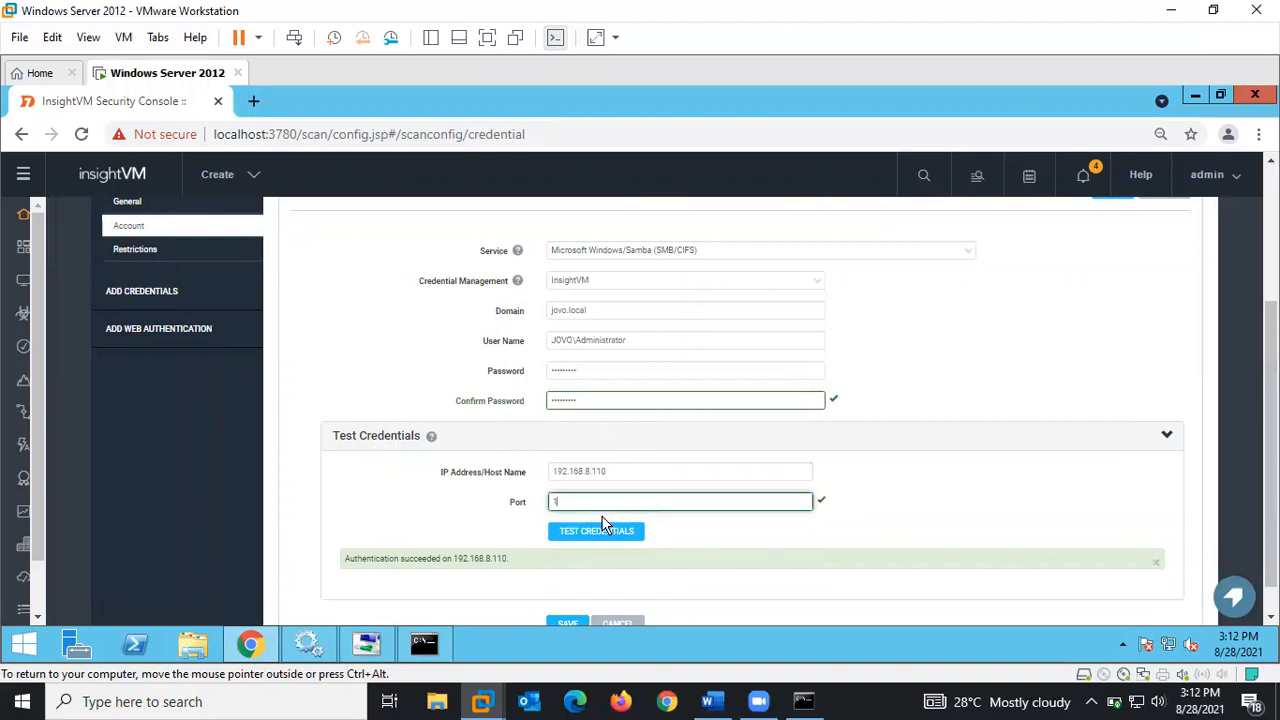
pyautogui.write('3')
pyautogui.press('BackSpace')
pyautogui.press('BackSpace')
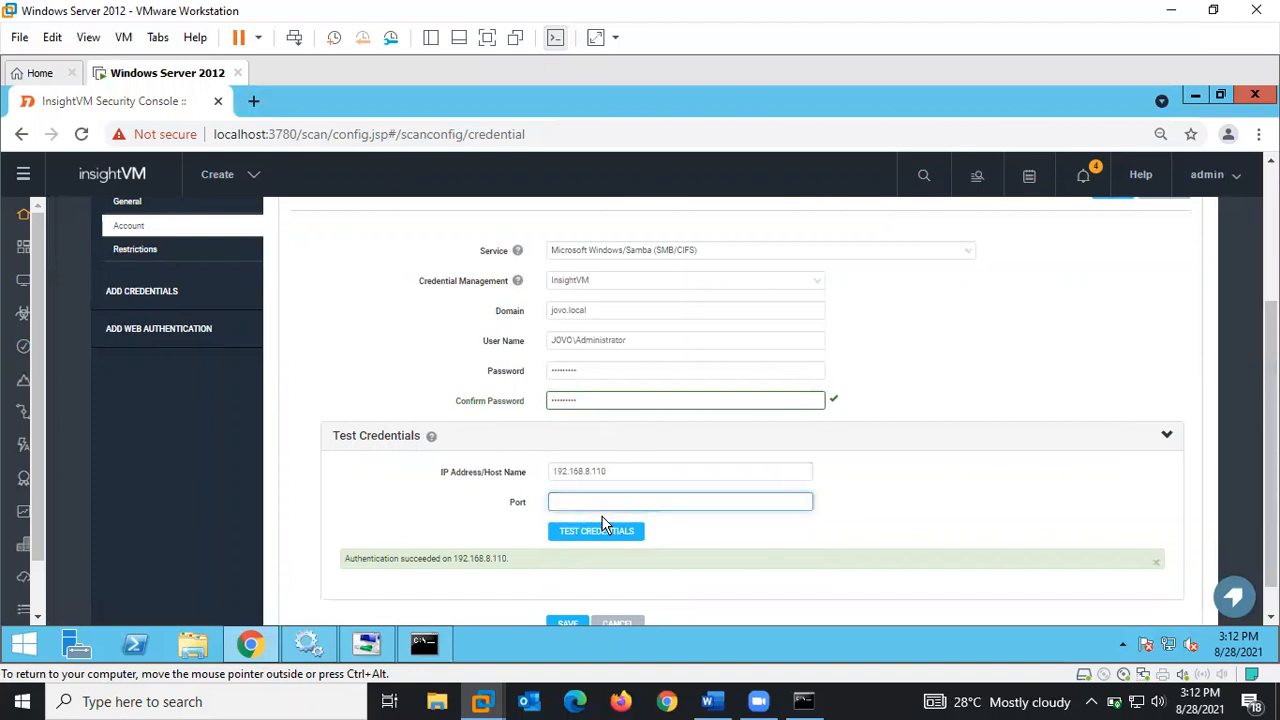
pyautogui.write('445')
pyautogui.click(592, 533)
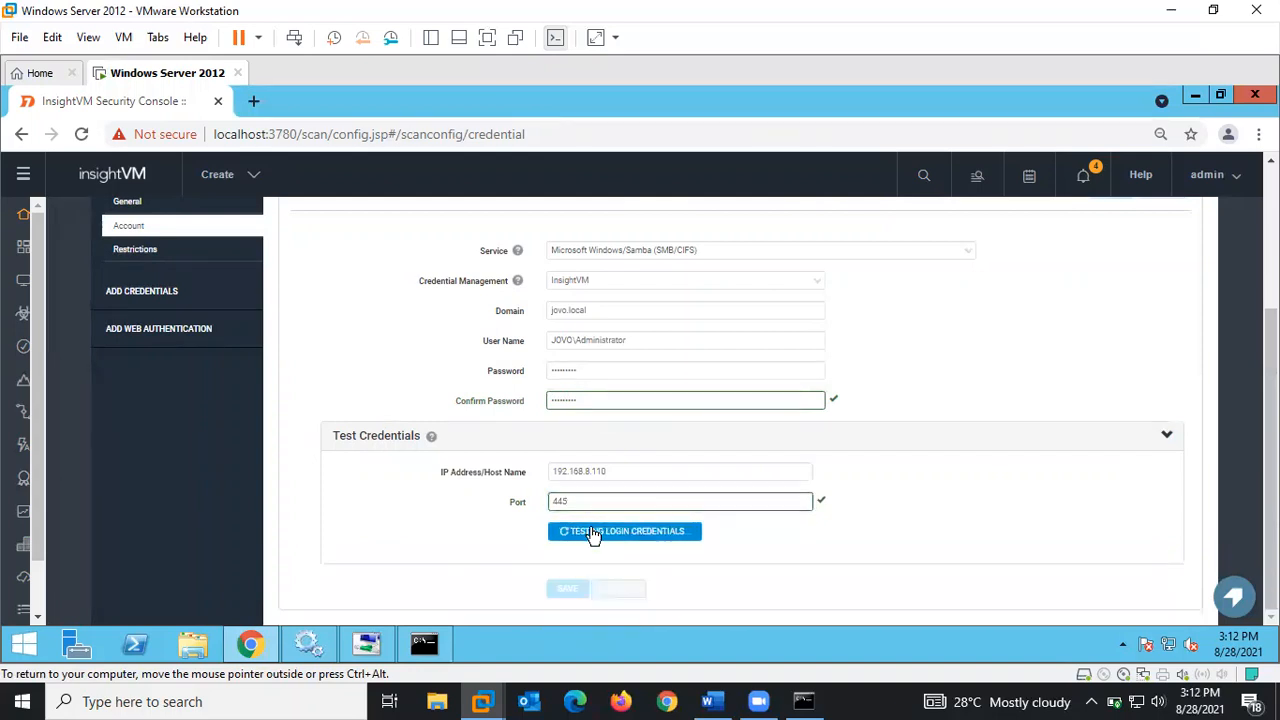
# - Retest on ports 135 and 139, then leave the Port field empty
pyautogui.click(590, 502)
pyautogui.press('BackSpace')
pyautogui.press('BackSpace')
pyautogui.press('BackSpace')
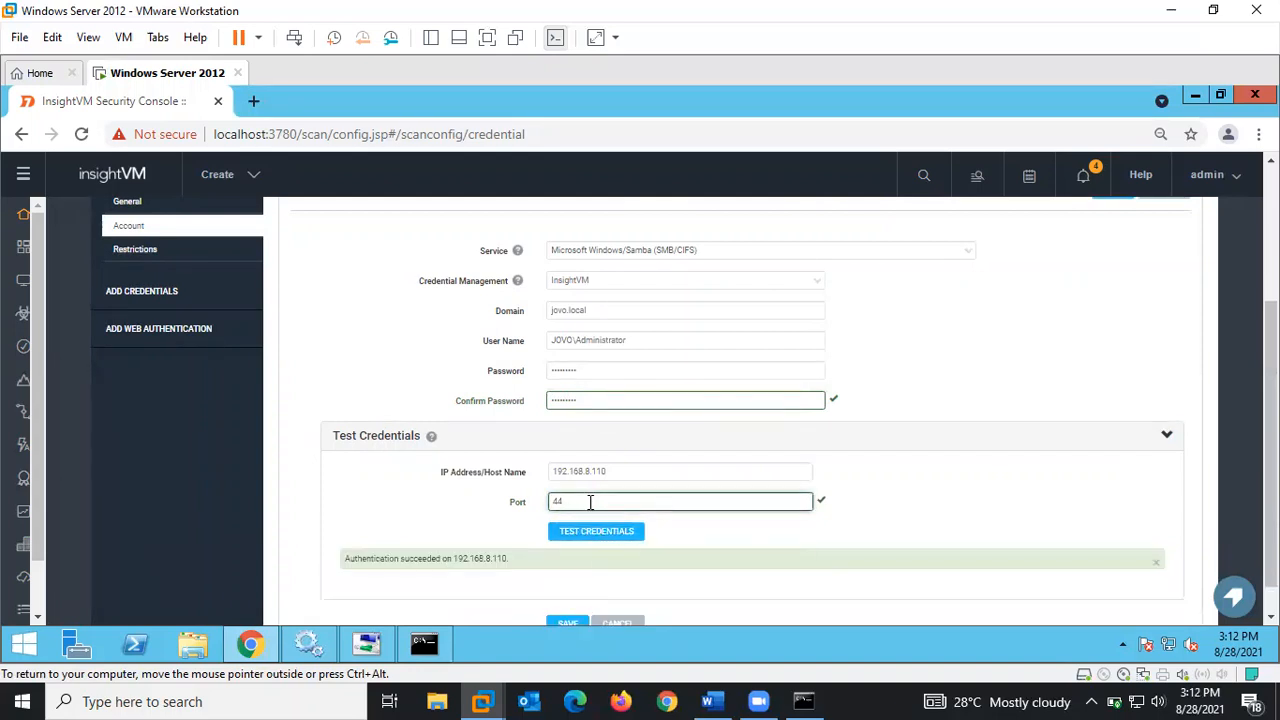
pyautogui.write('135')
pyautogui.click(590, 532)
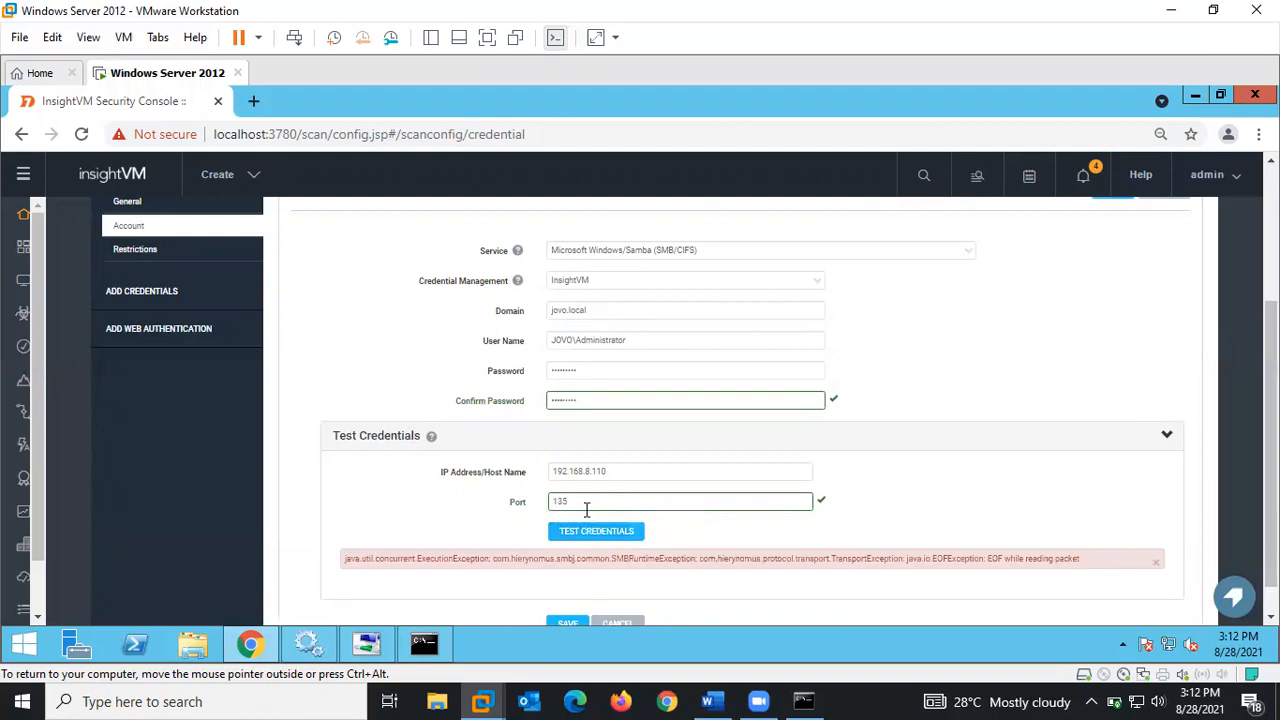
pyautogui.click(586, 503)
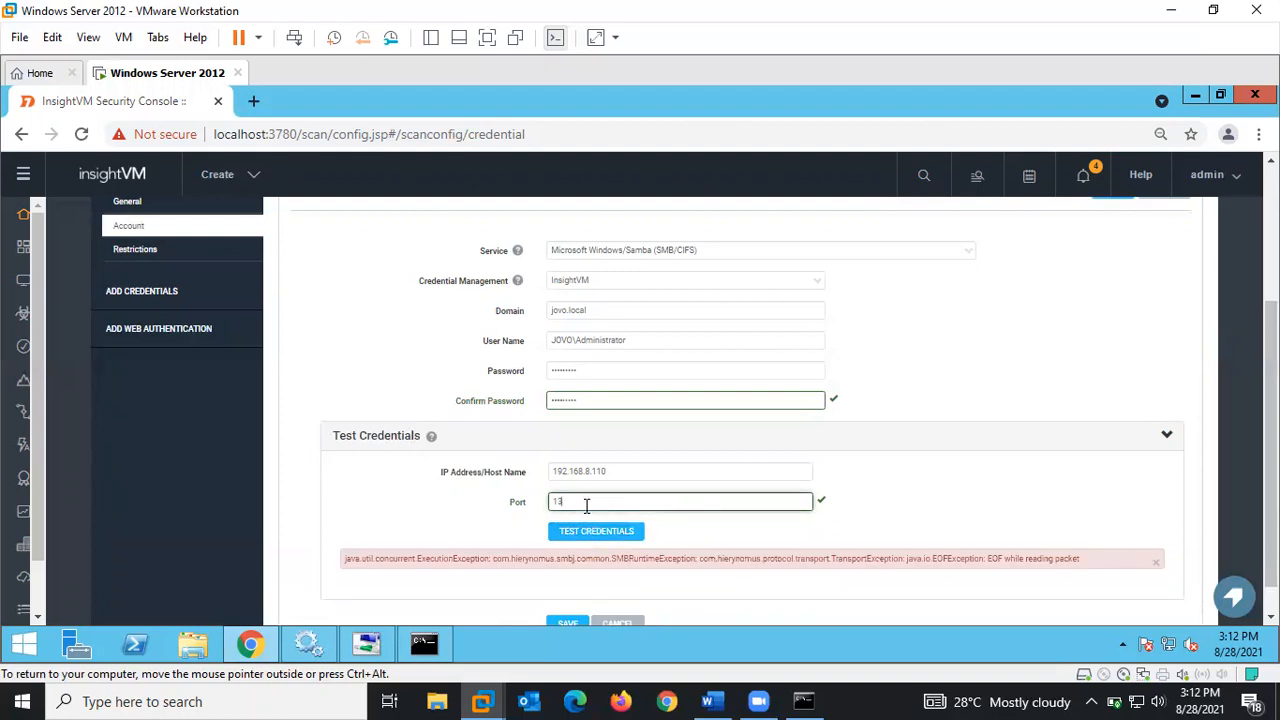
pyautogui.write('5')
pyautogui.click(580, 531)
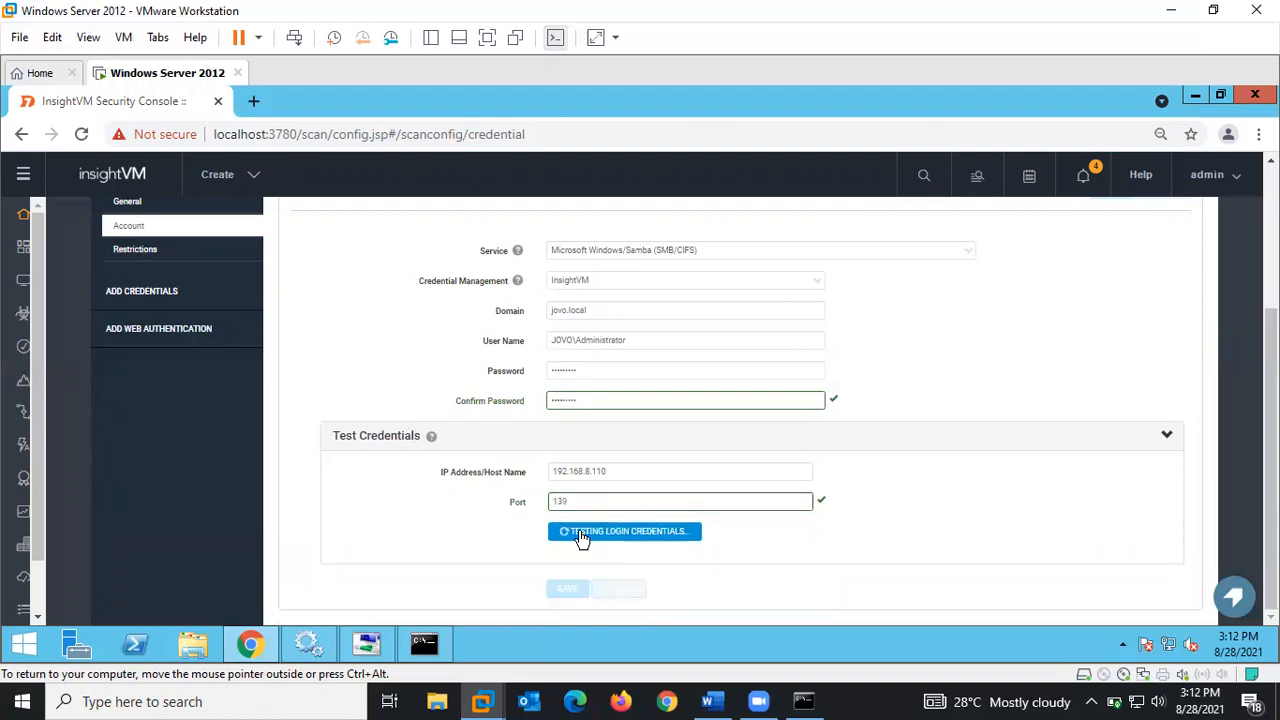
pyautogui.click(582, 503)
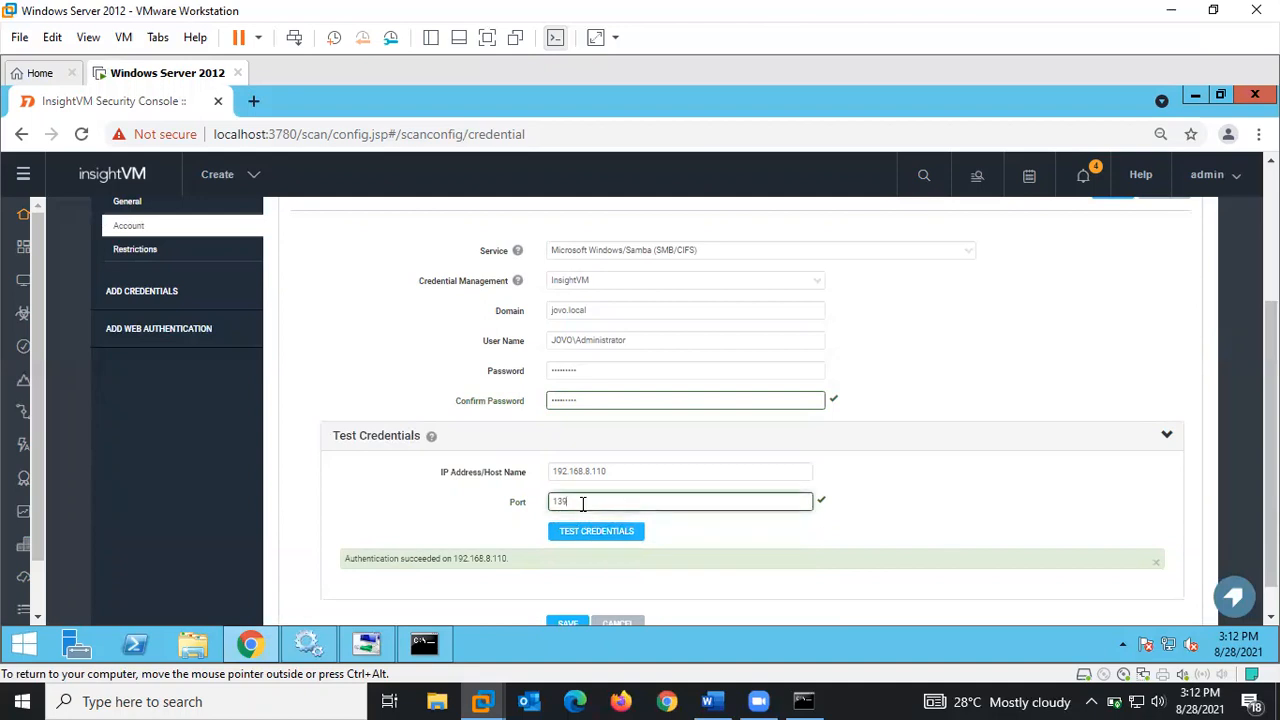
pyautogui.press('BackSpace')
pyautogui.press('BackSpace')
pyautogui.press('BackSpace')
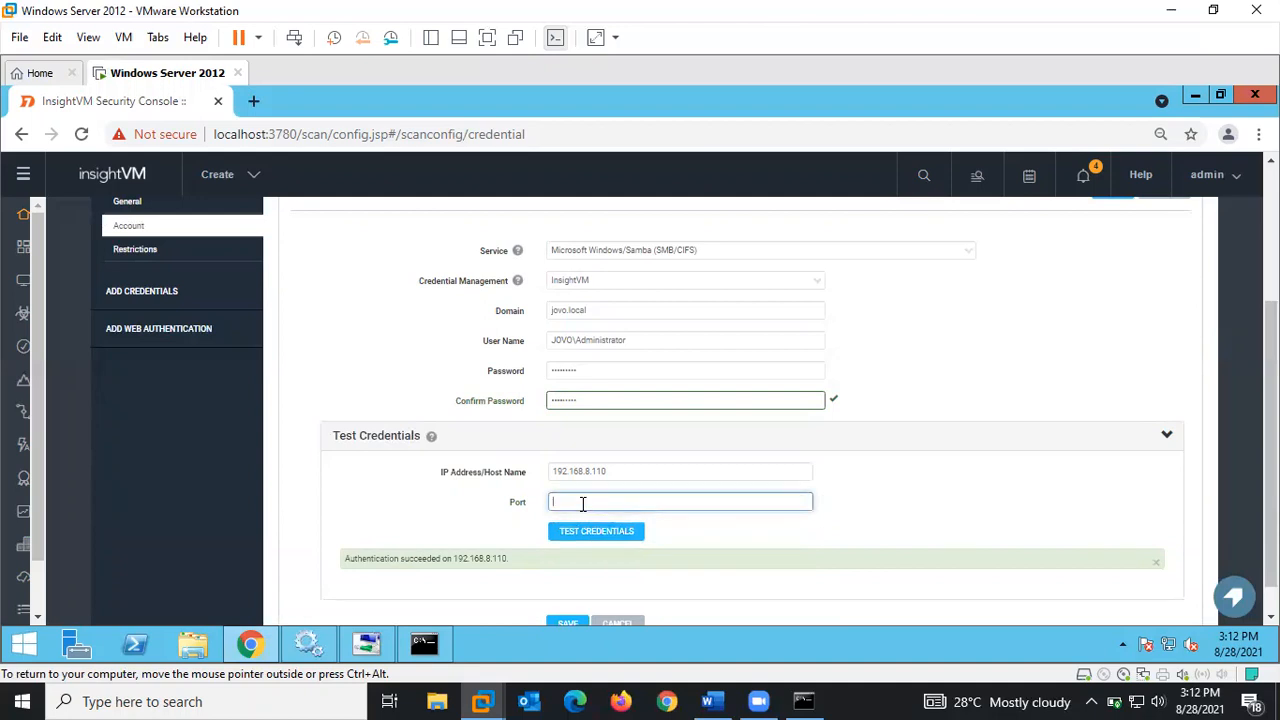
# - Save the AD Domain credential and go back to the site's Scan Credentials list
pyautogui.scroll(-1, 890, 585)
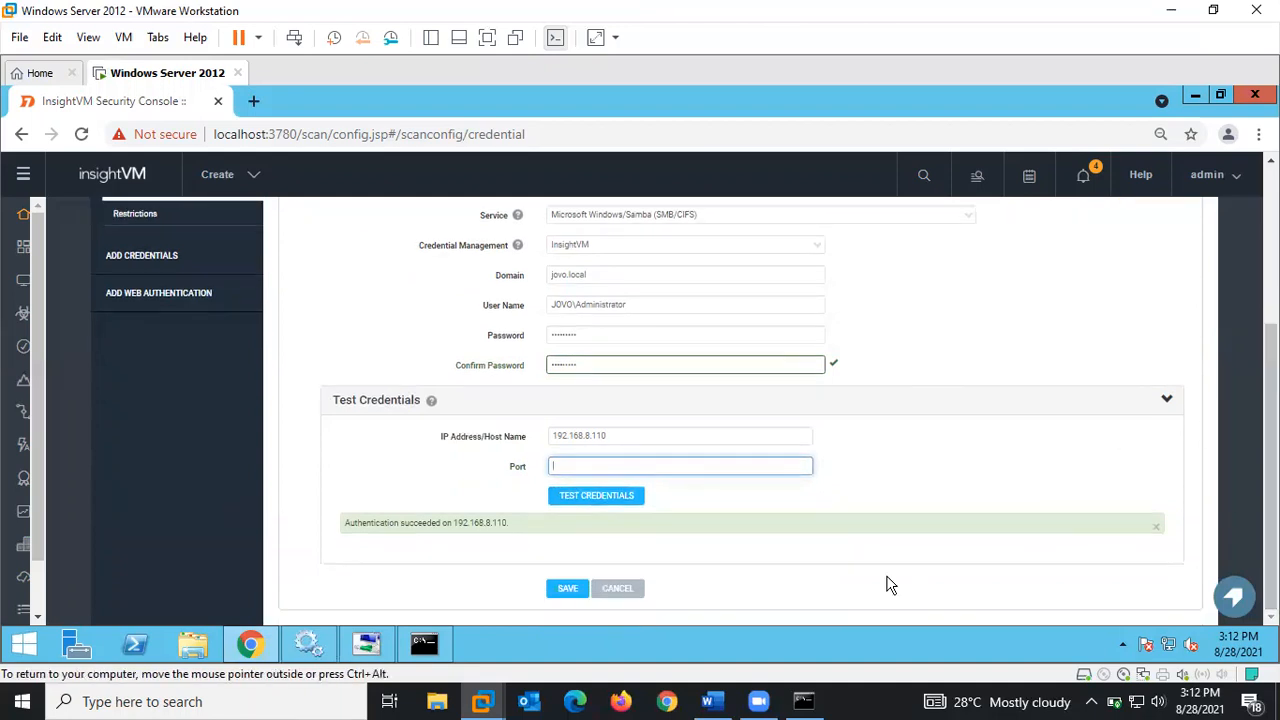
pyautogui.click(566, 589)
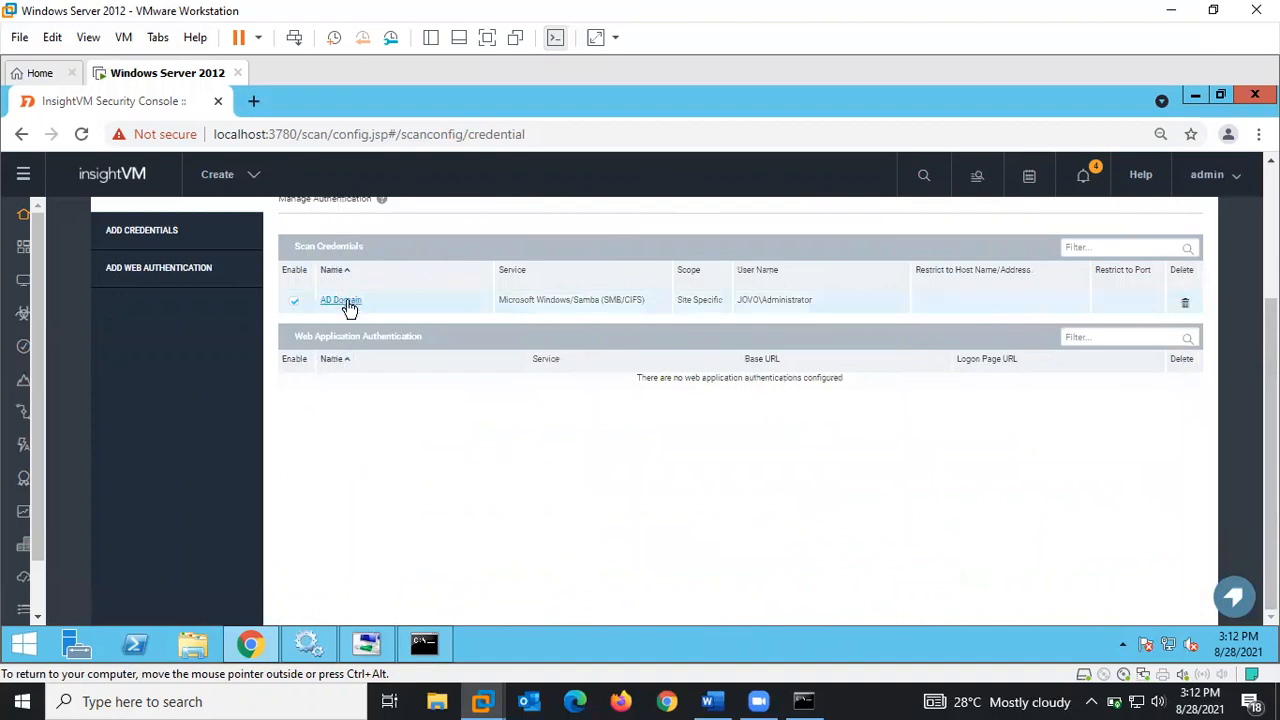
pyautogui.click(343, 304)
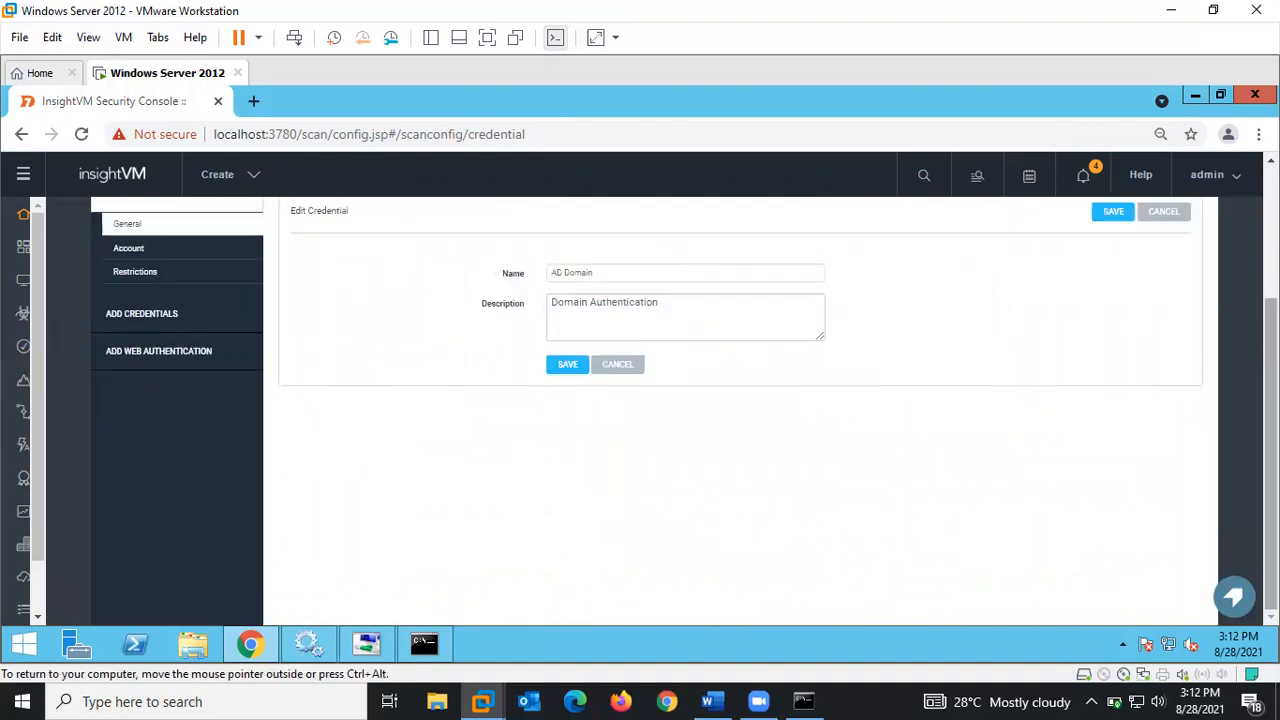
pyautogui.scroll(2, 1017, 397)
pyautogui.moveTo(1271, 338); pyautogui.dragTo(1271, 341)
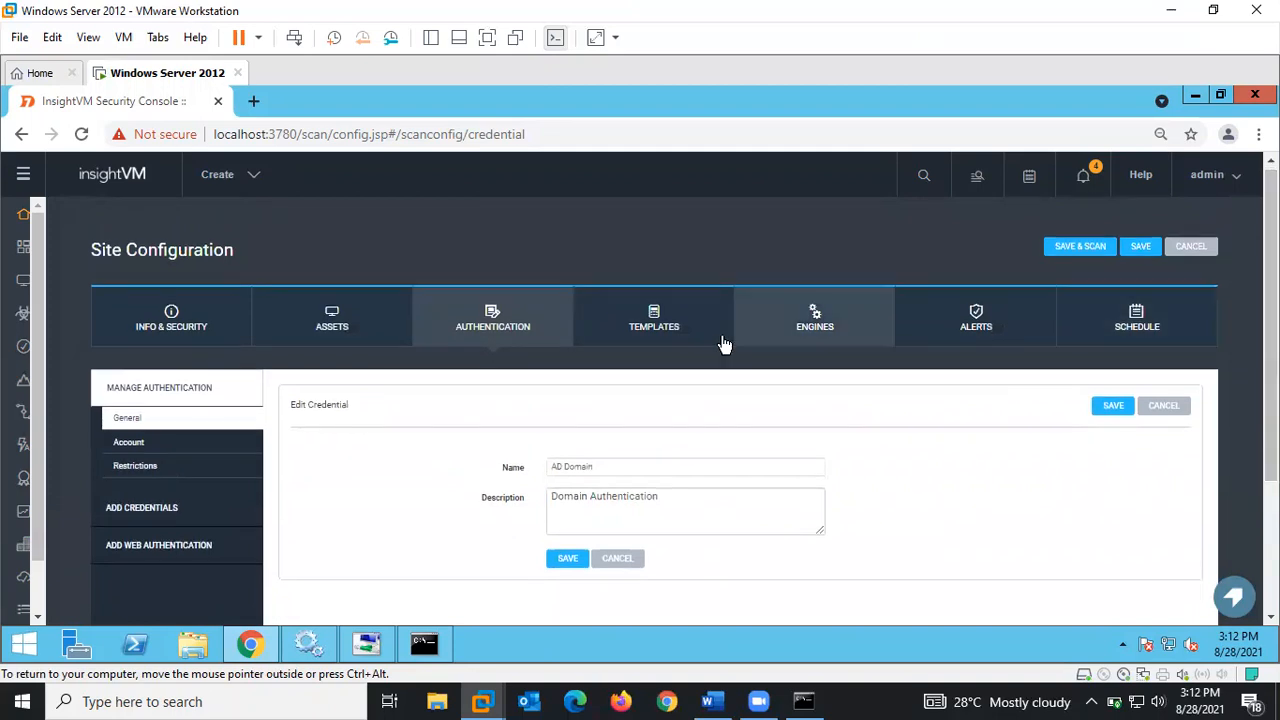
pyautogui.click(474, 316)
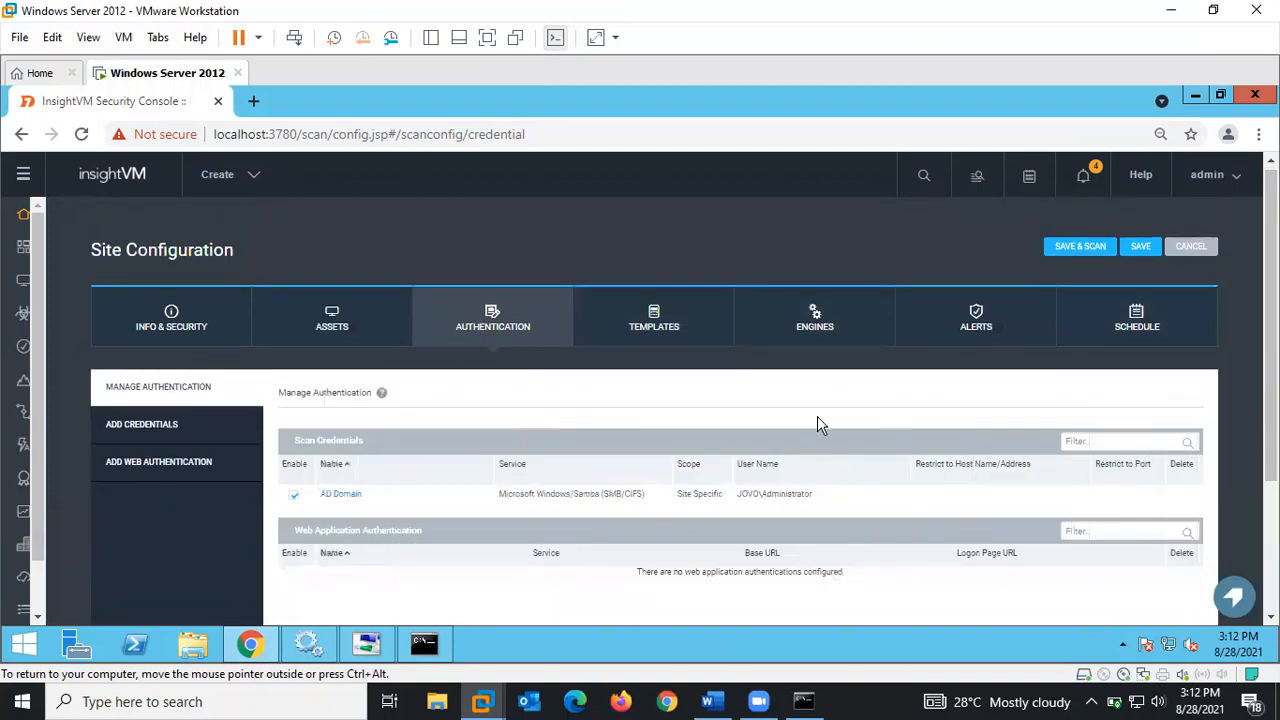
# - Browse the site's scan templates and keep Full audit without Web Spider selected
pyautogui.click(651, 330)
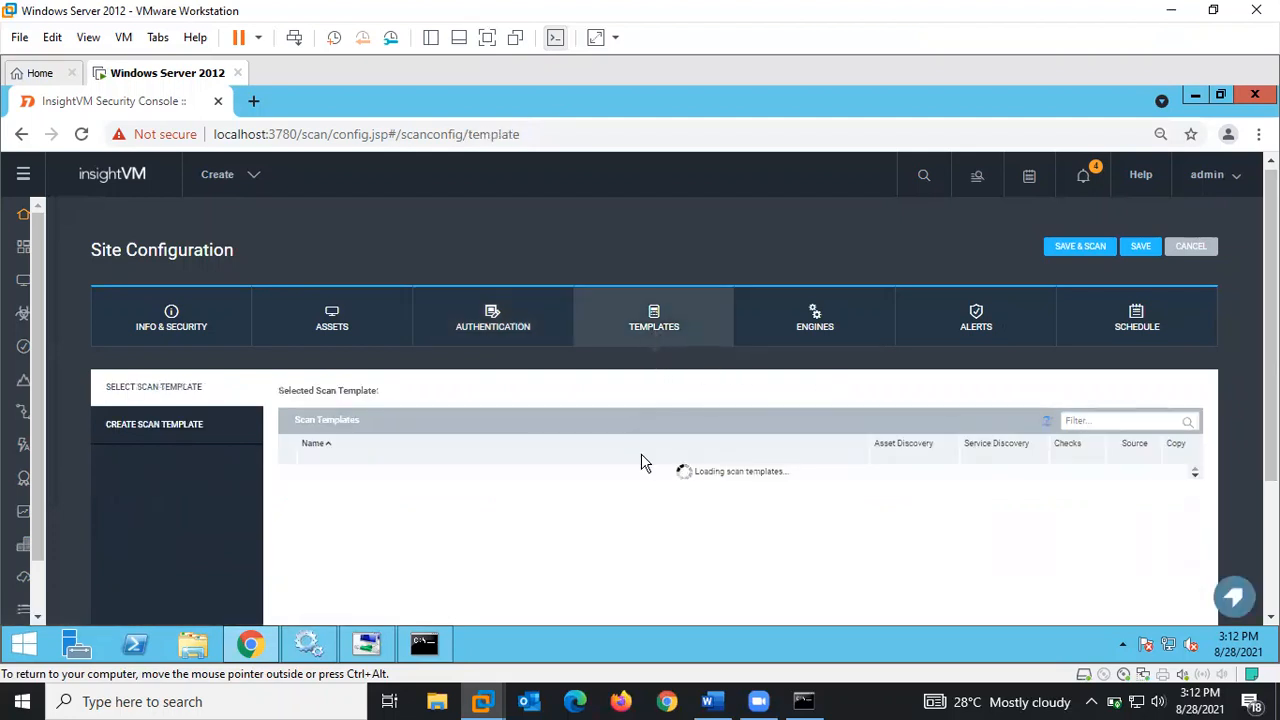
pyautogui.moveTo(1271, 305); pyautogui.dragTo(1271, 373)
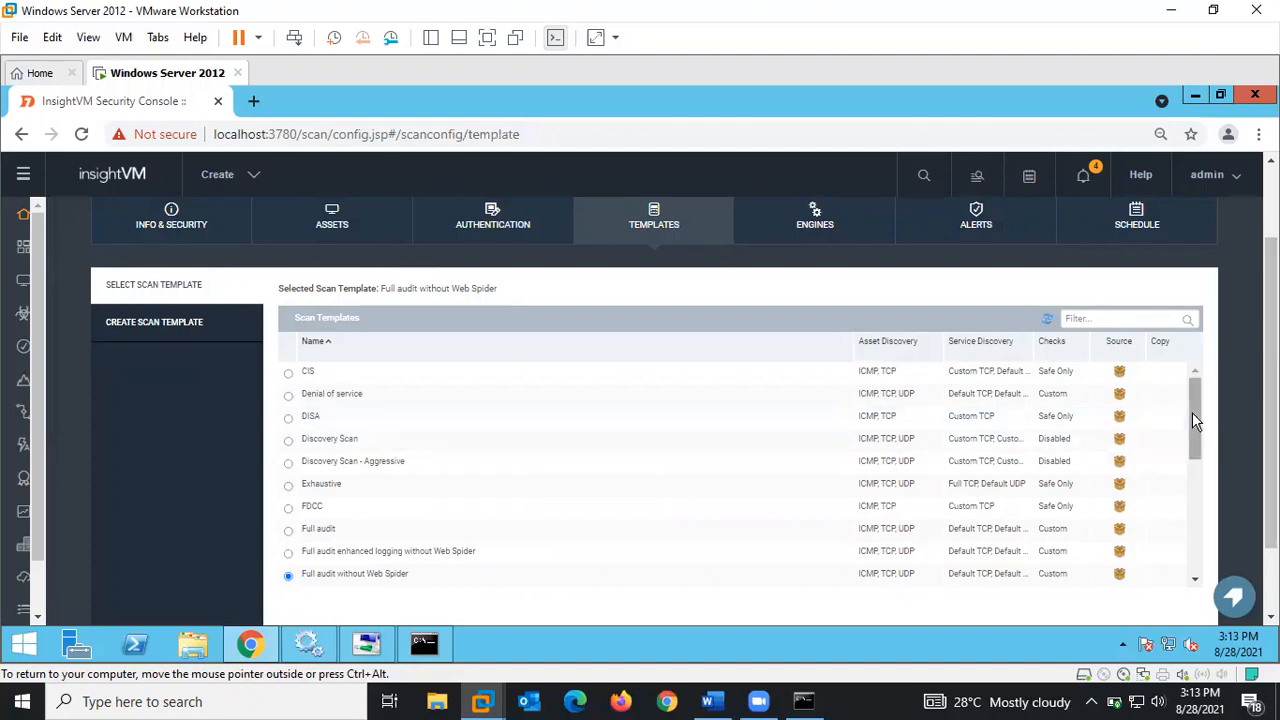
pyautogui.moveTo(1194, 414); pyautogui.dragTo(1188, 478)
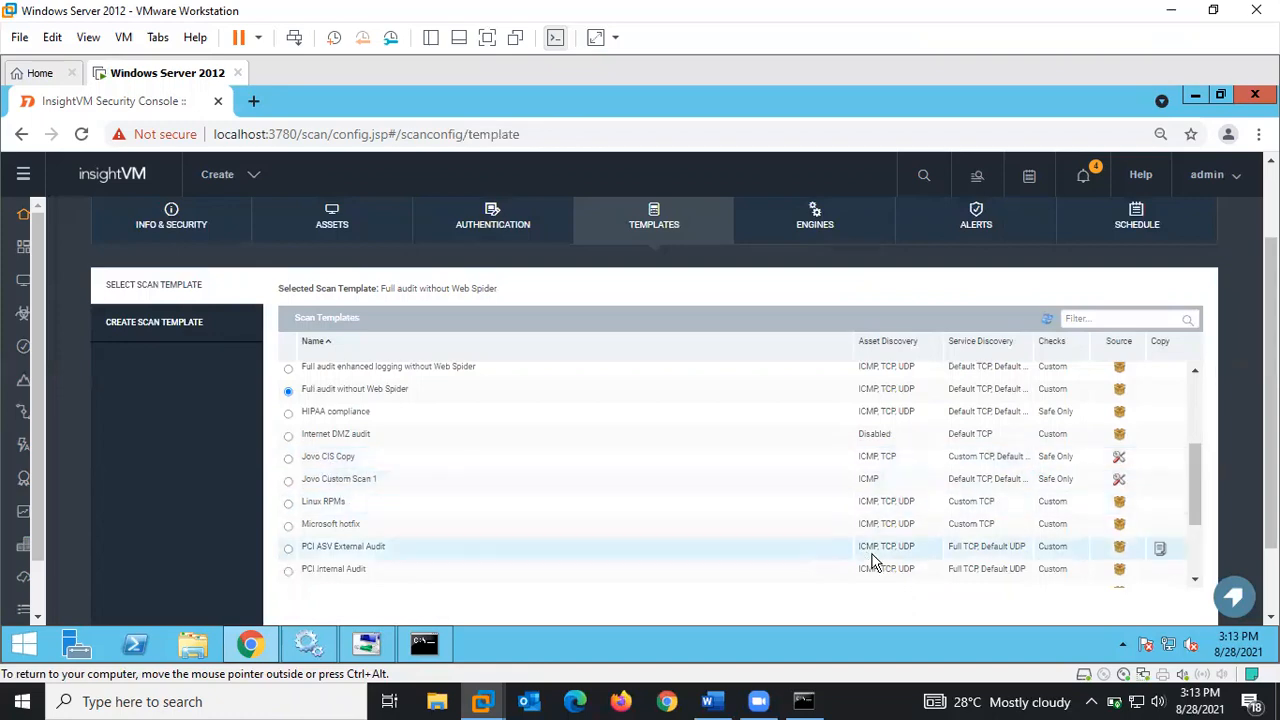
pyautogui.moveTo(1194, 463); pyautogui.dragTo(1188, 515)
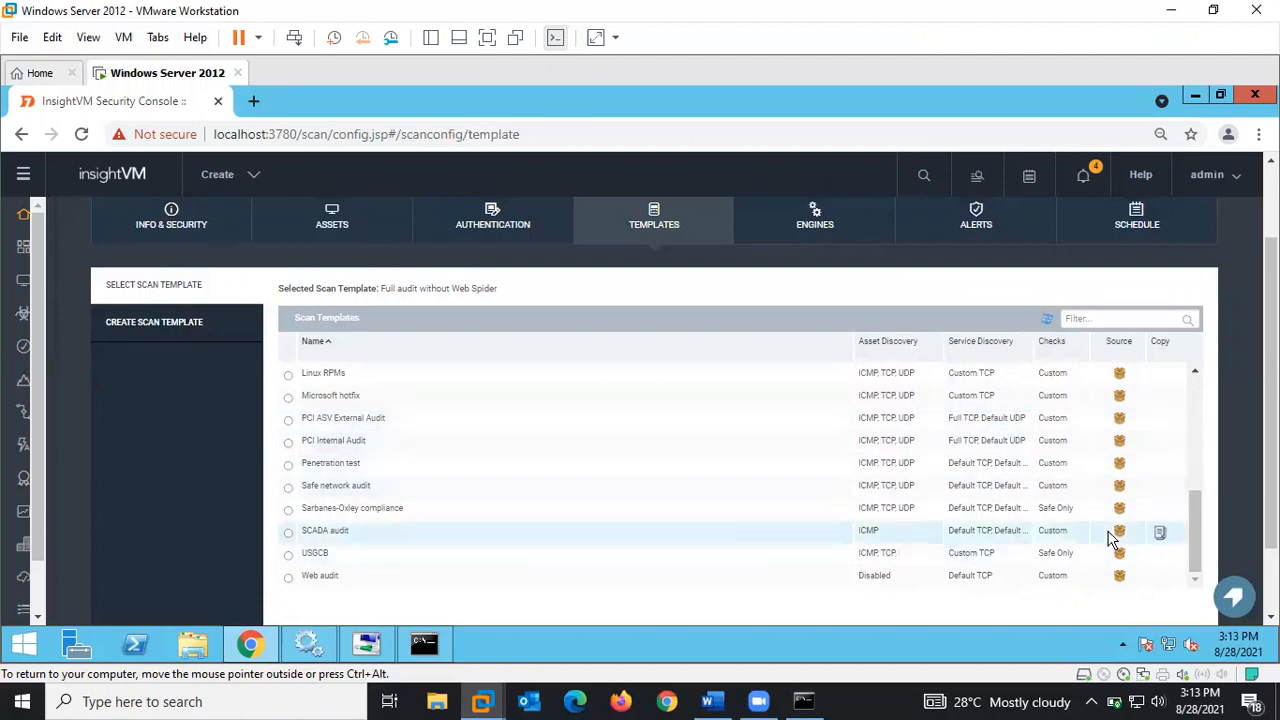
pyautogui.moveTo(1192, 523); pyautogui.dragTo(1196, 401)
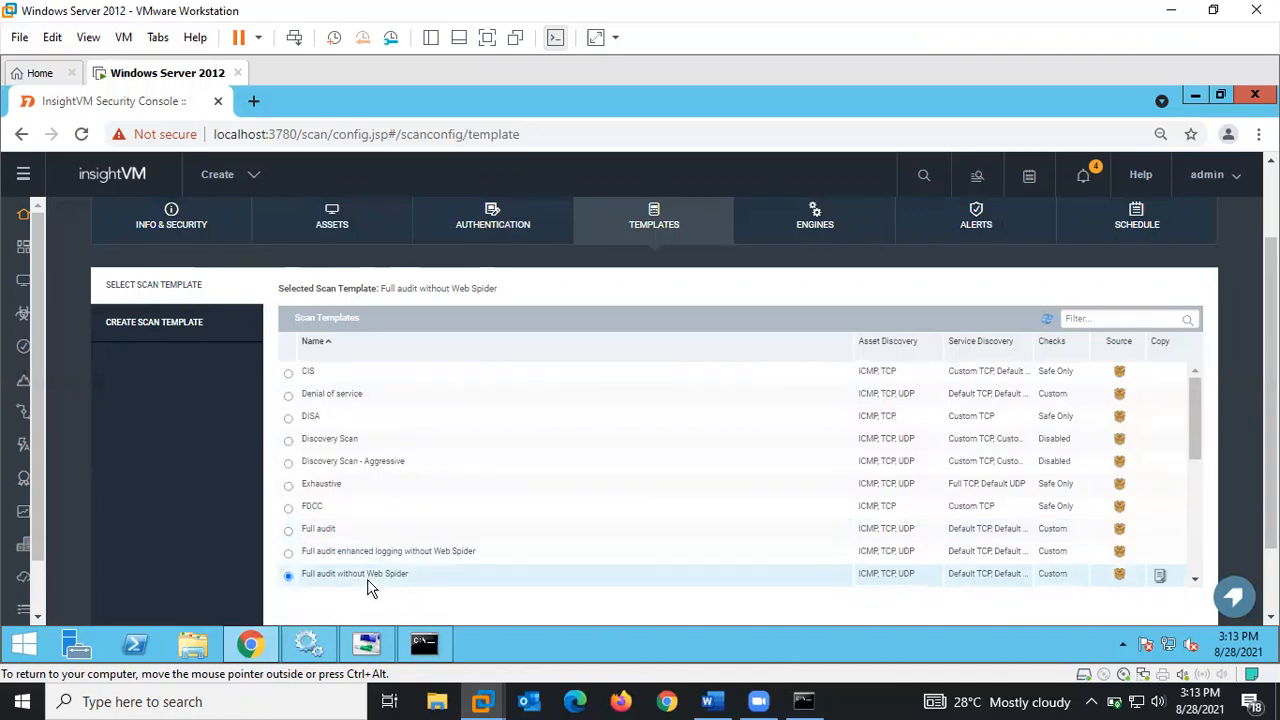
pyautogui.click(289, 531)
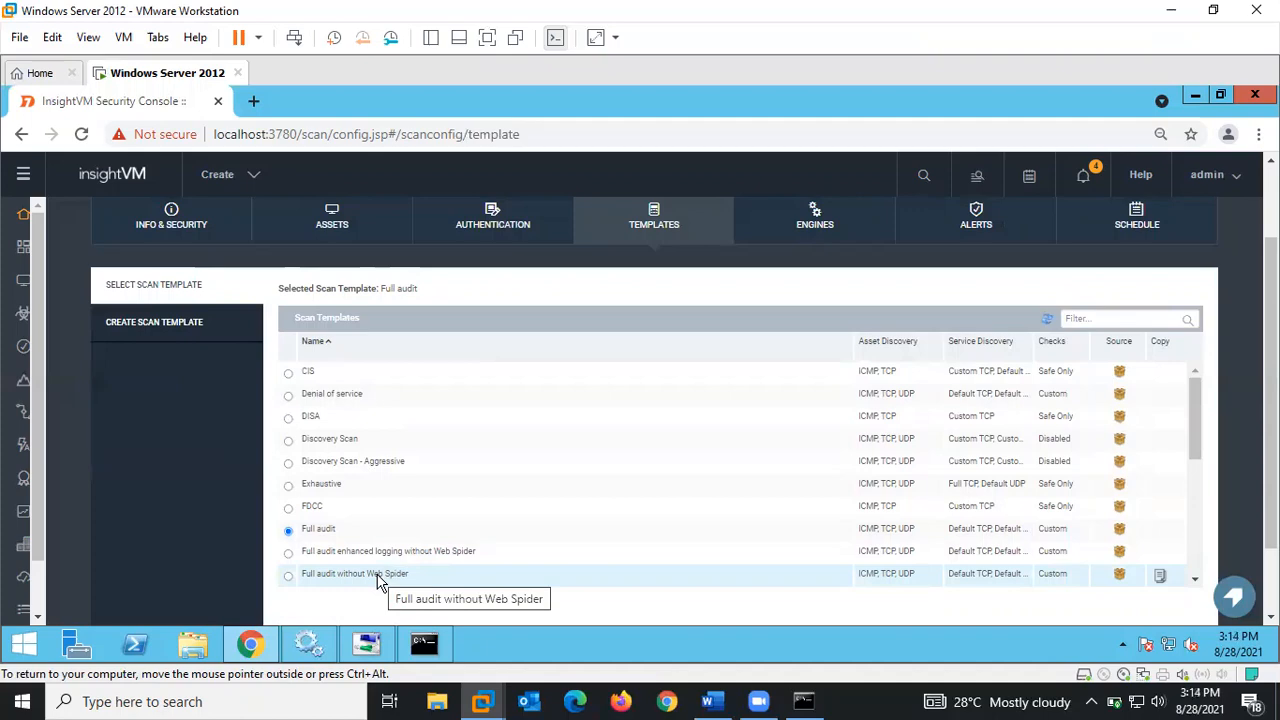
pyautogui.click(288, 577)
pyautogui.moveTo(1200, 400); pyautogui.dragTo(1171, 377)
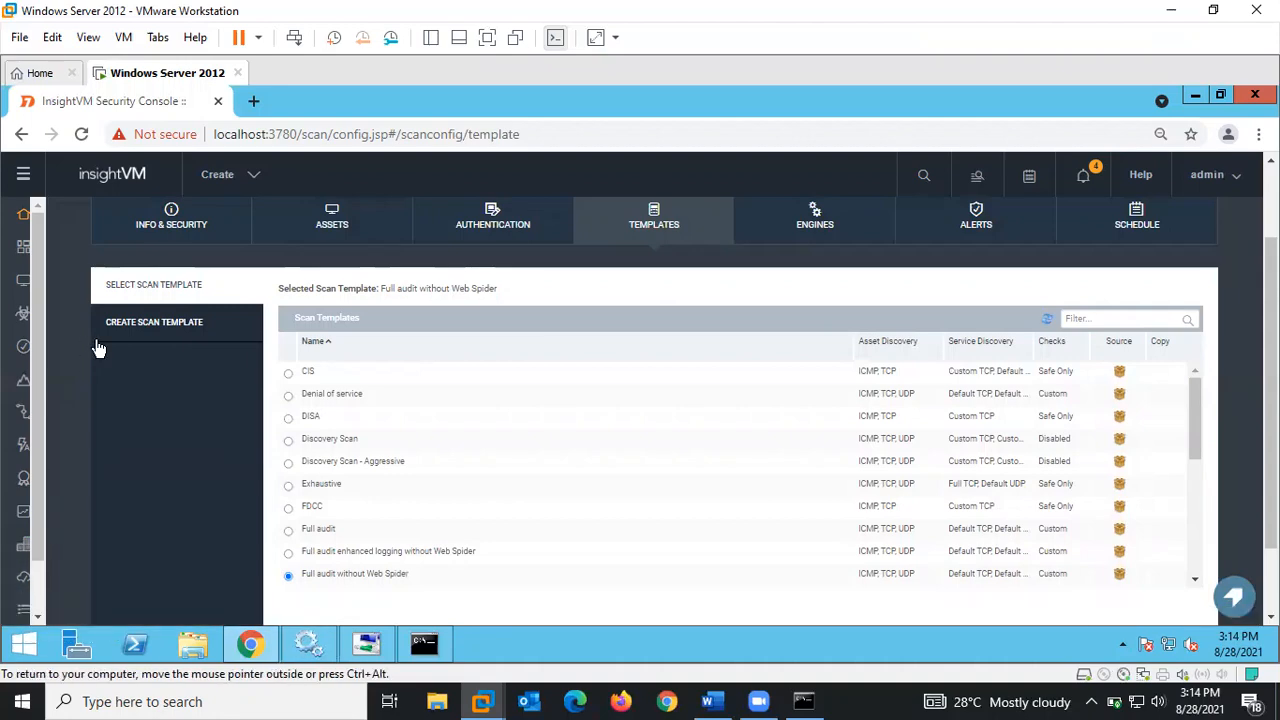
# - Start a new scan template, then view the site's scan engines with Local scan engine selected
pyautogui.click(152, 322)
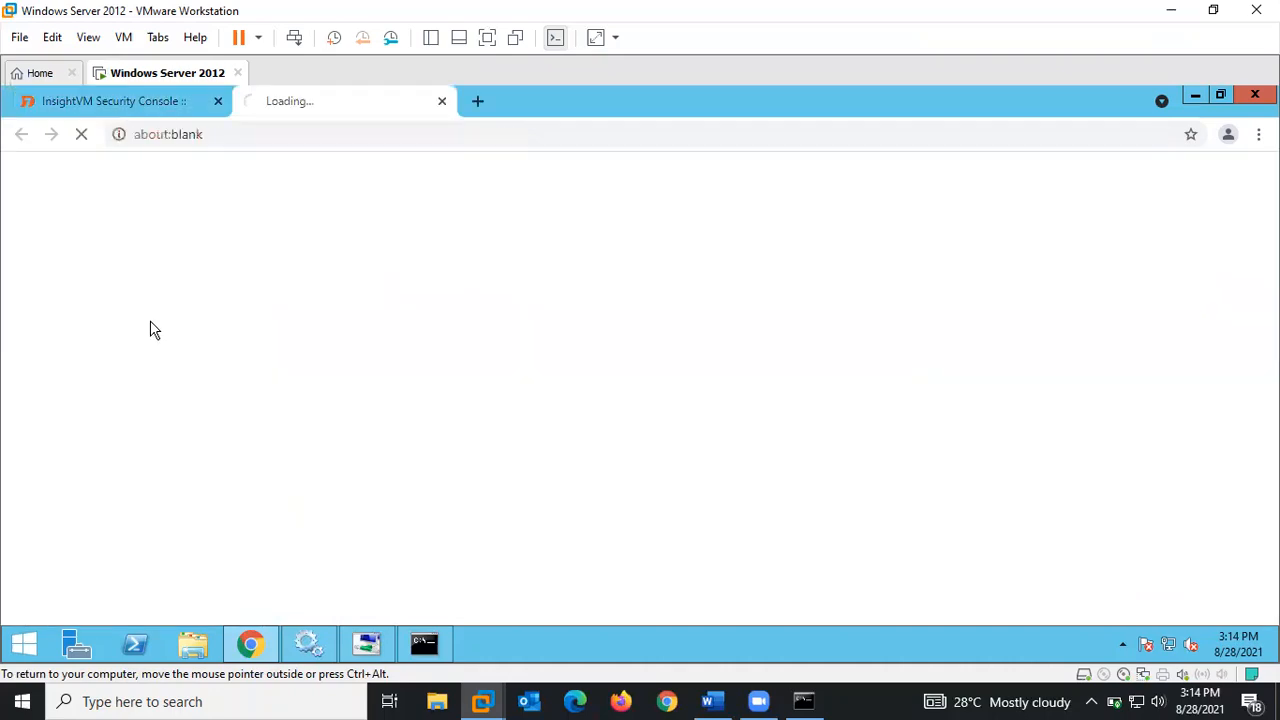
pyautogui.click(144, 100)
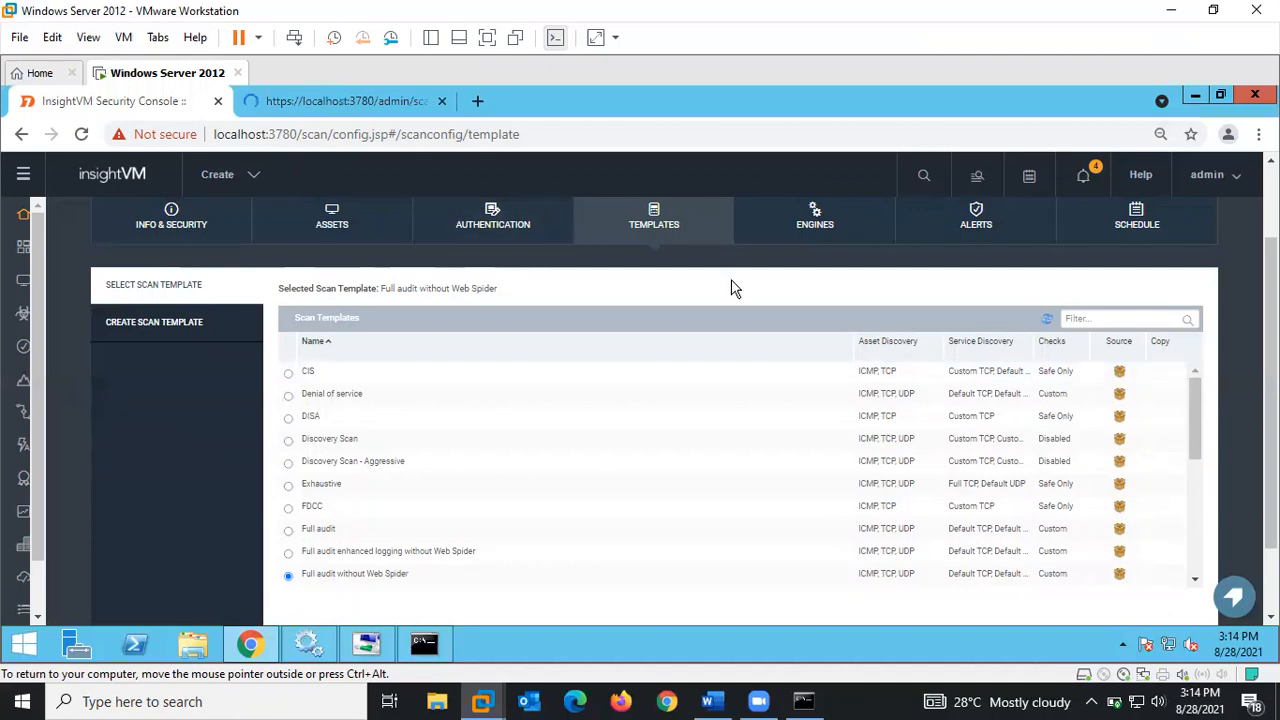
pyautogui.click(821, 225)
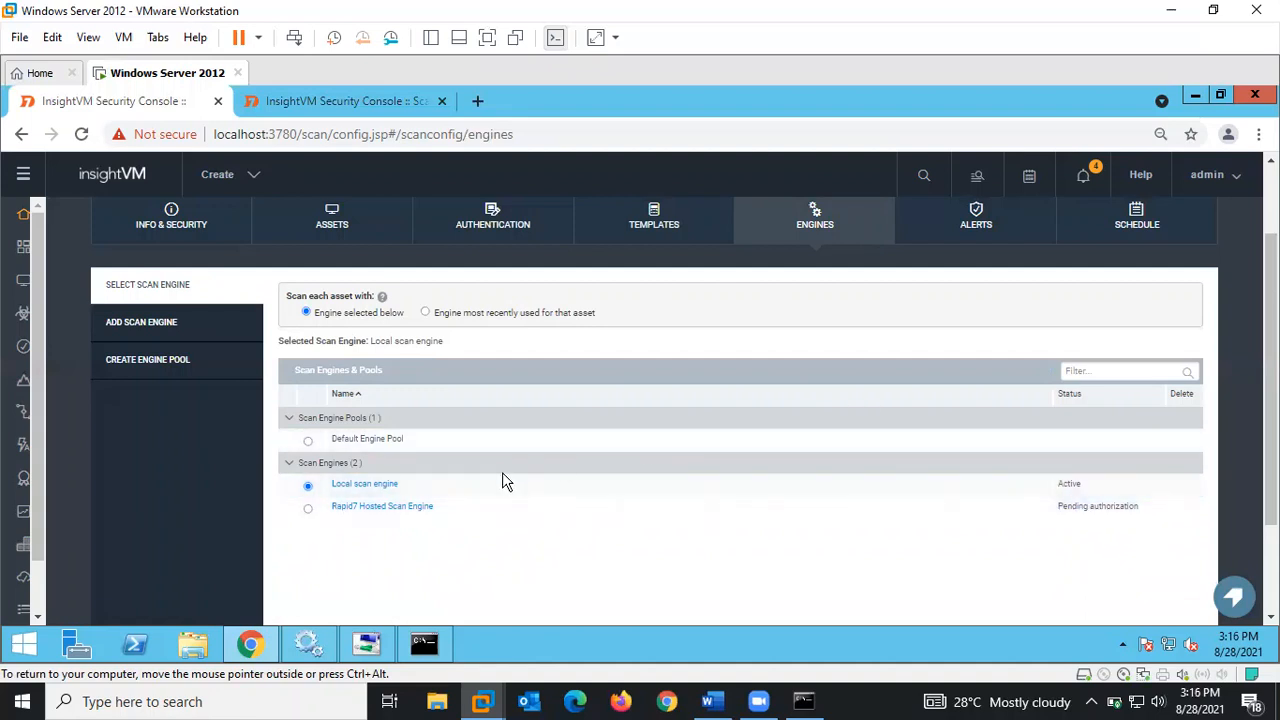
# - Include Vulnerabilities, Web Spidering and Policies checks in the new scan template
pyautogui.click(399, 96)
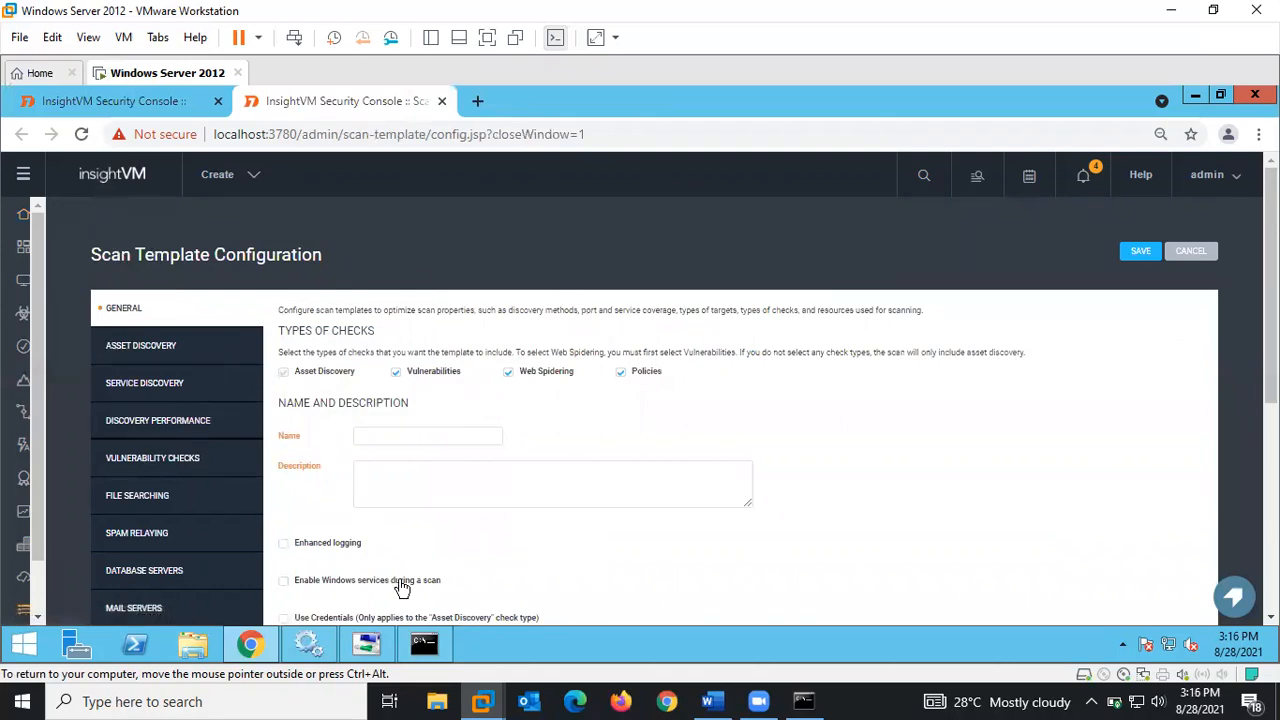
pyautogui.scroll(-1, 684, 400)
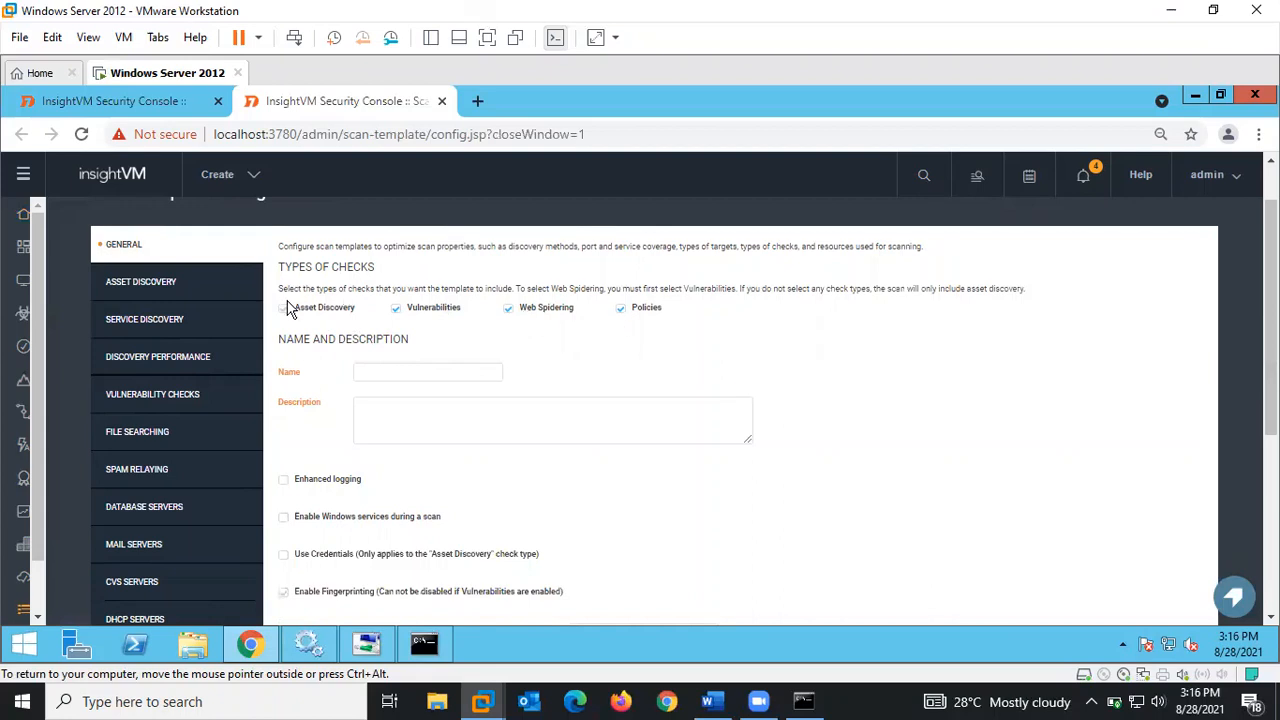
pyautogui.click(620, 310)
pyautogui.click(620, 310)
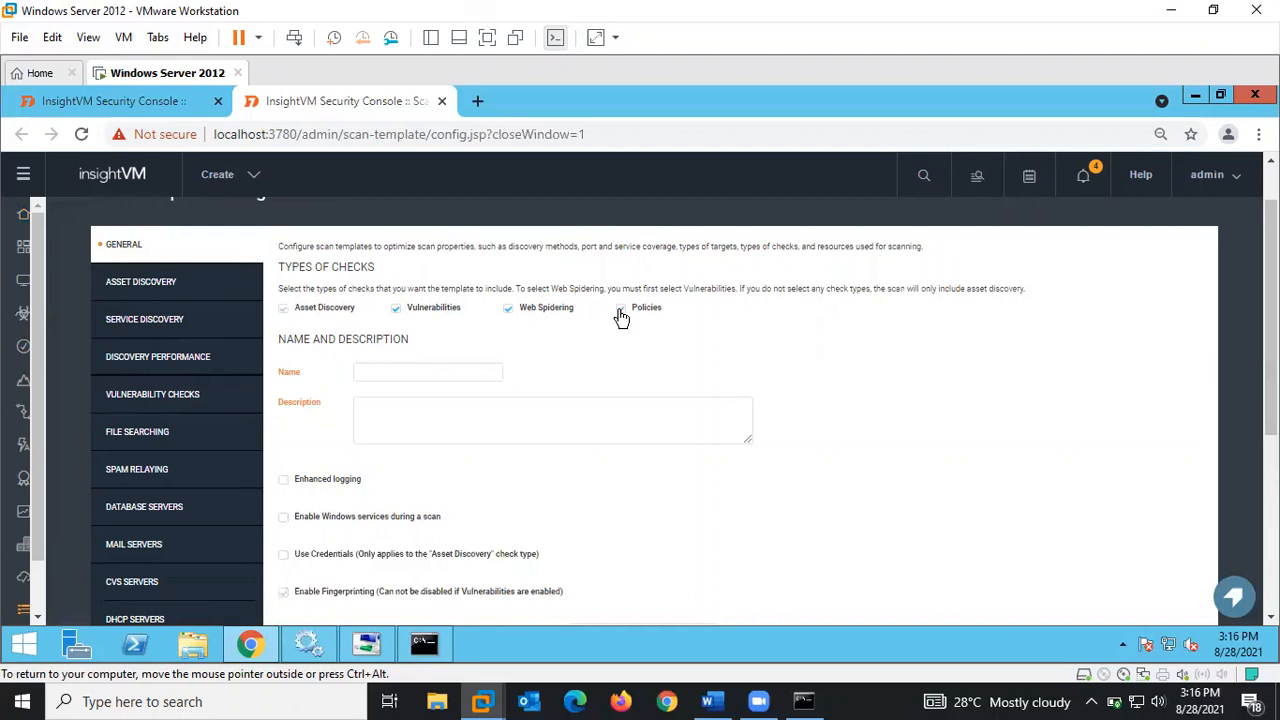
pyautogui.click(506, 312)
# - Select the template's Name and Description fields, leaving them blank
pyautogui.scroll(-1, 1270, 330)
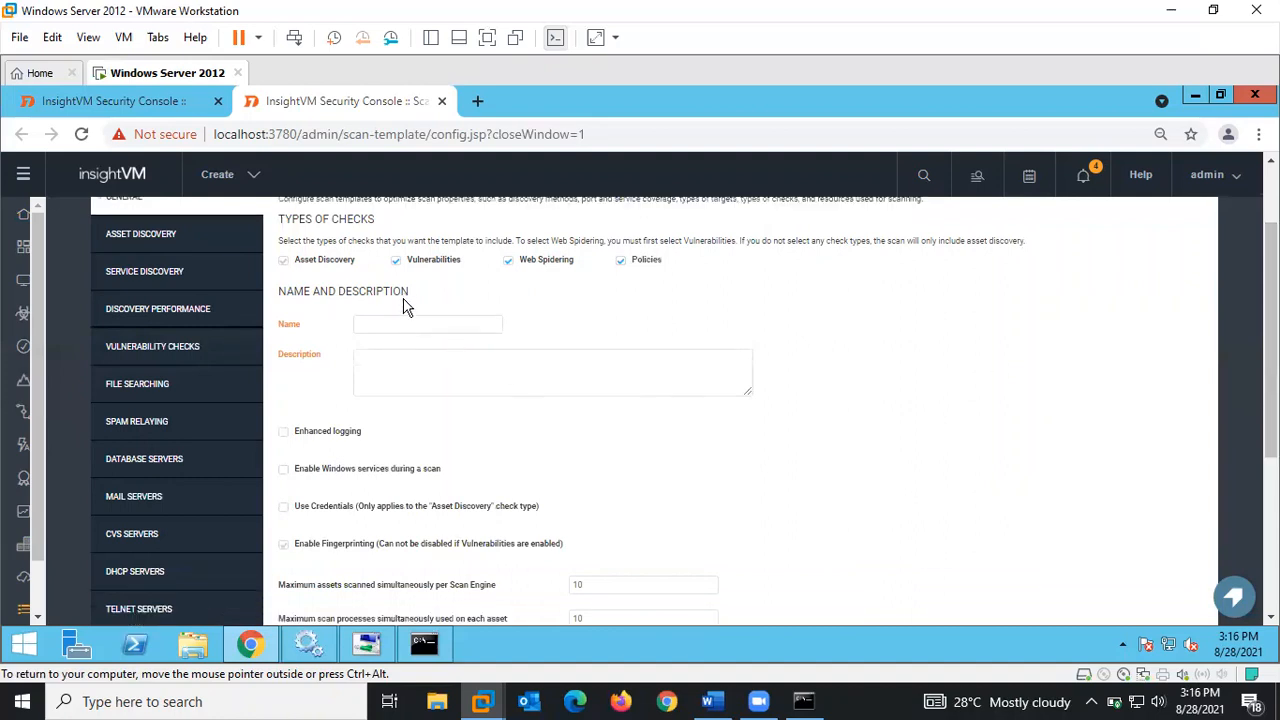
pyautogui.click(403, 322)
pyautogui.click(401, 377)
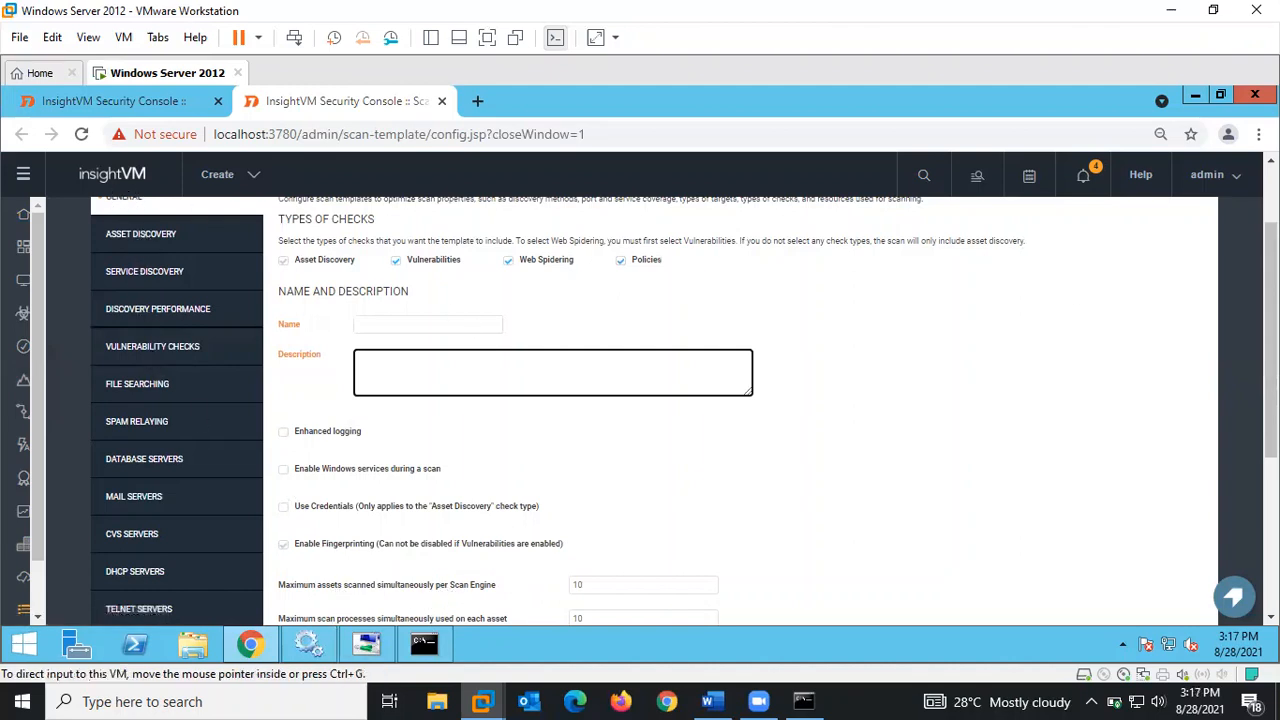
pyautogui.scroll(-4, 684, 410)
pyautogui.scroll(5, 684, 410)
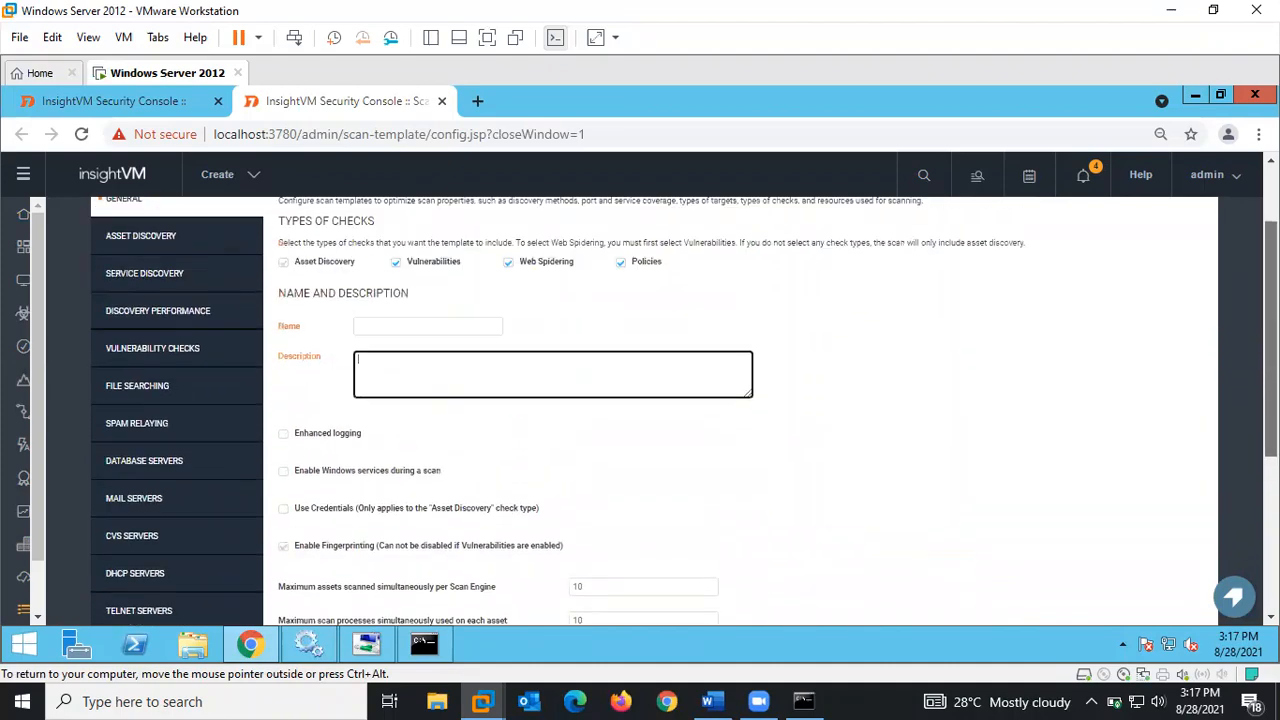
# - Have asset discovery verify live assets with both TCP and UDP packets
pyautogui.click(155, 350)
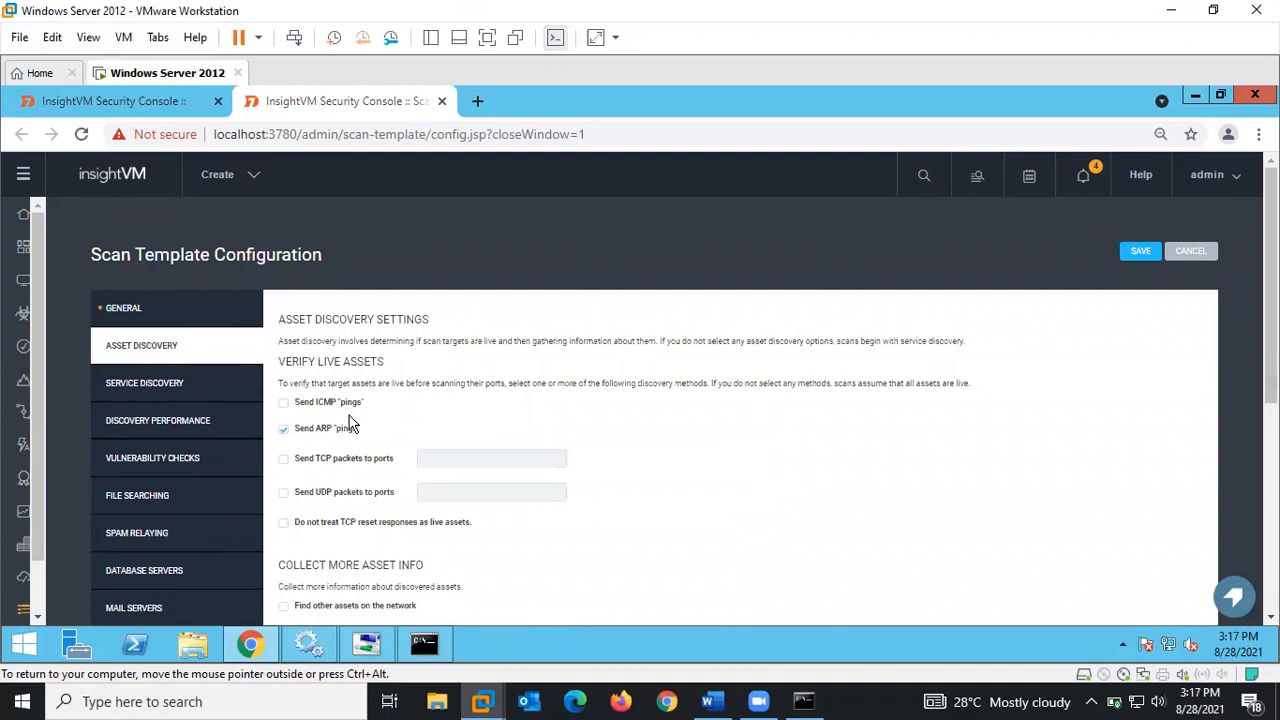
pyautogui.moveTo(365, 430)
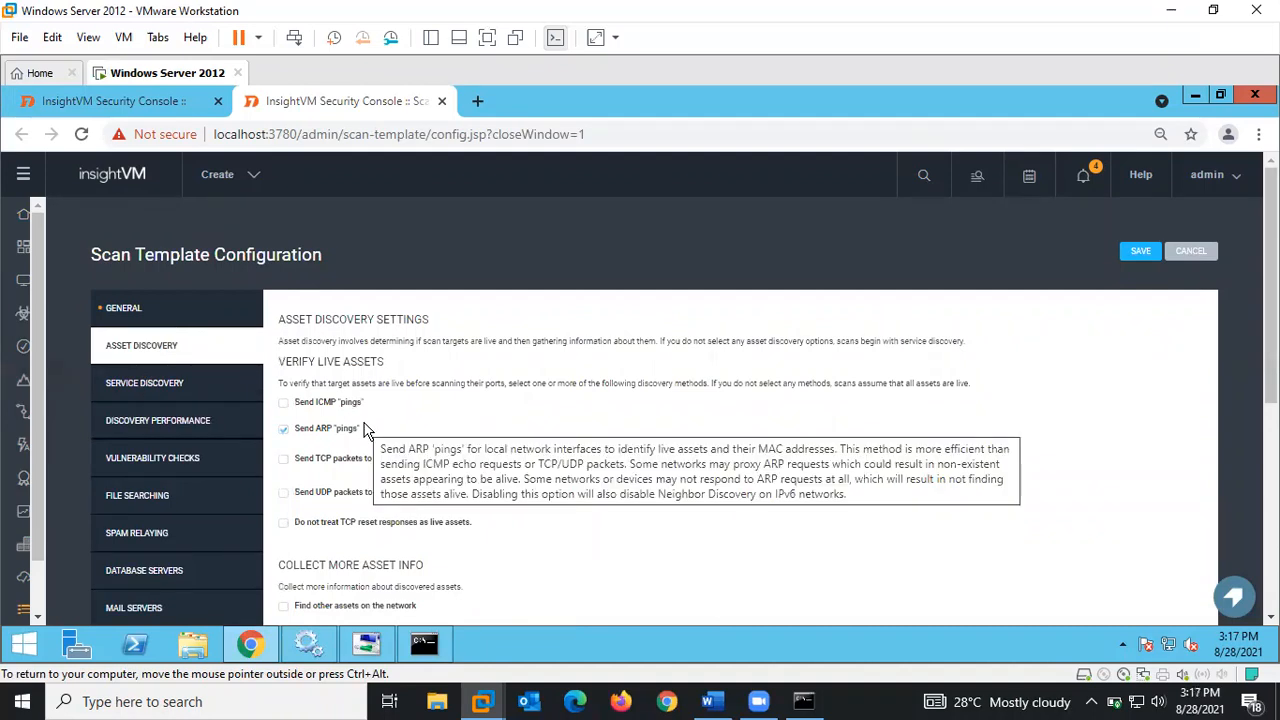
pyautogui.moveTo(397, 416)
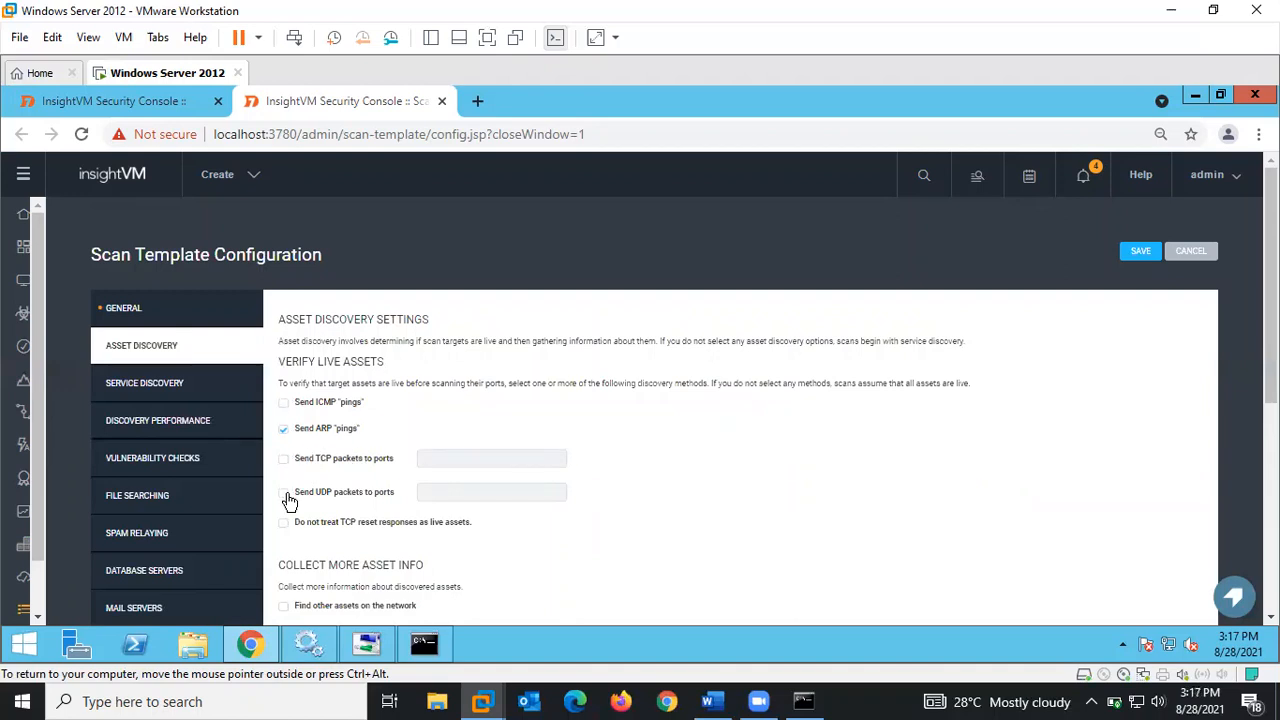
pyautogui.moveTo(289, 501)
pyautogui.click(284, 459)
pyautogui.click(284, 491)
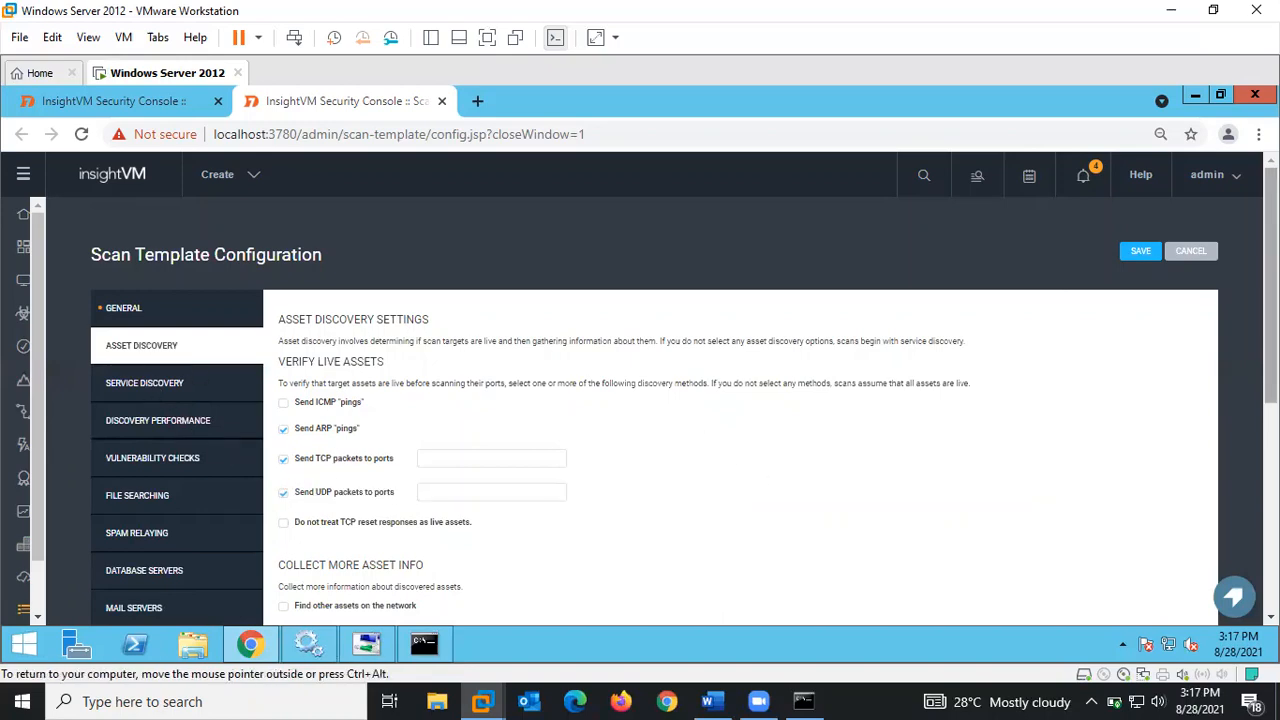
# - Turn on Collect Whois information and Fingerprint TCP/IP stacks
pyautogui.scroll(-3, 1239, 320)
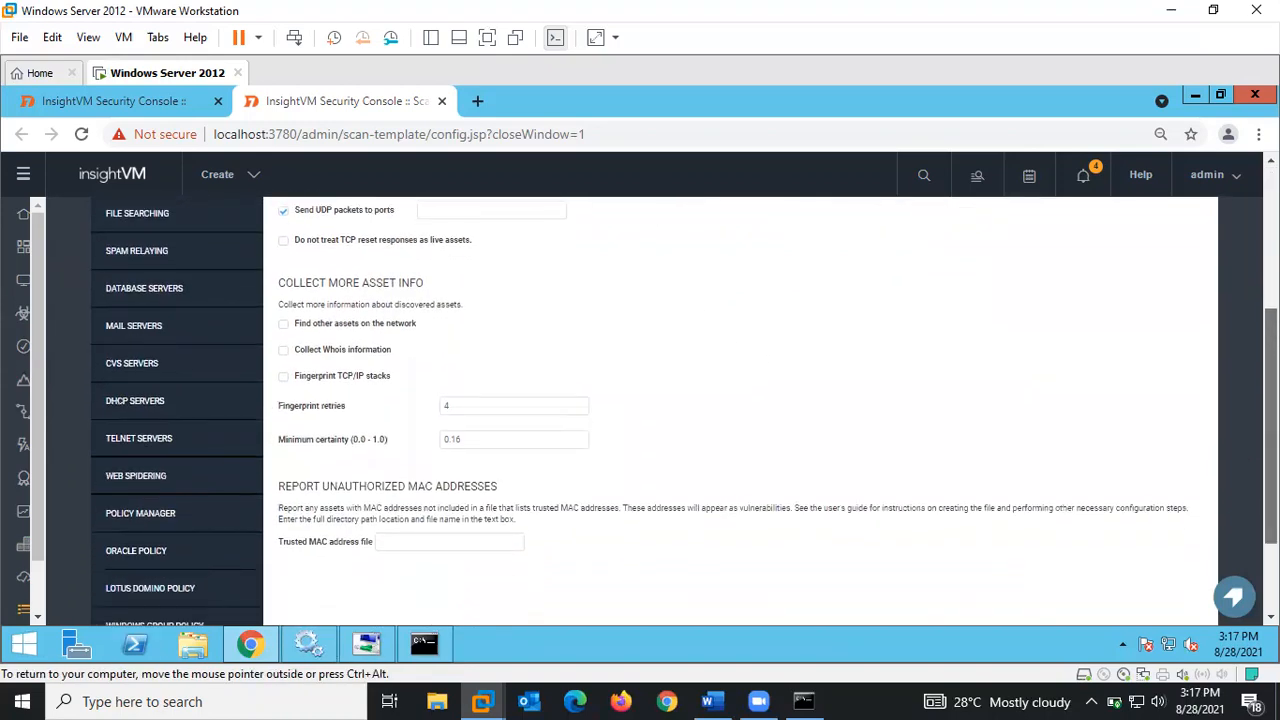
pyautogui.scroll(-1, 574, 382)
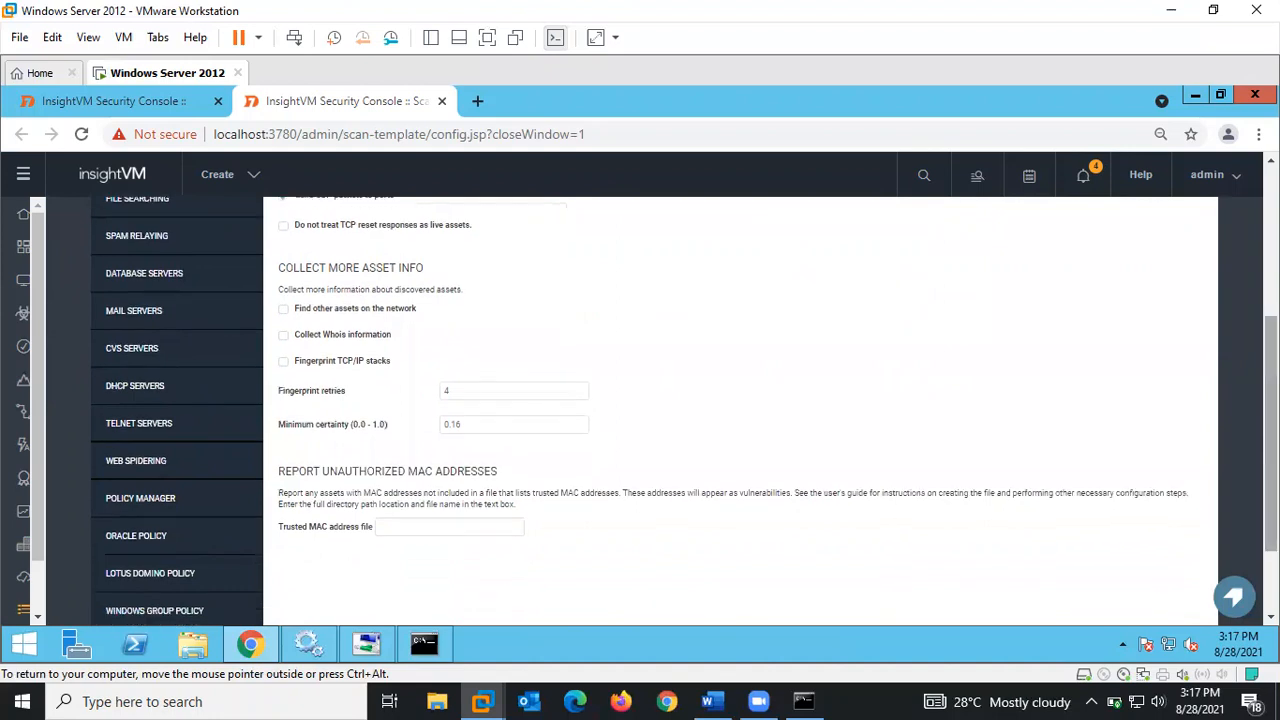
pyautogui.click(284, 338)
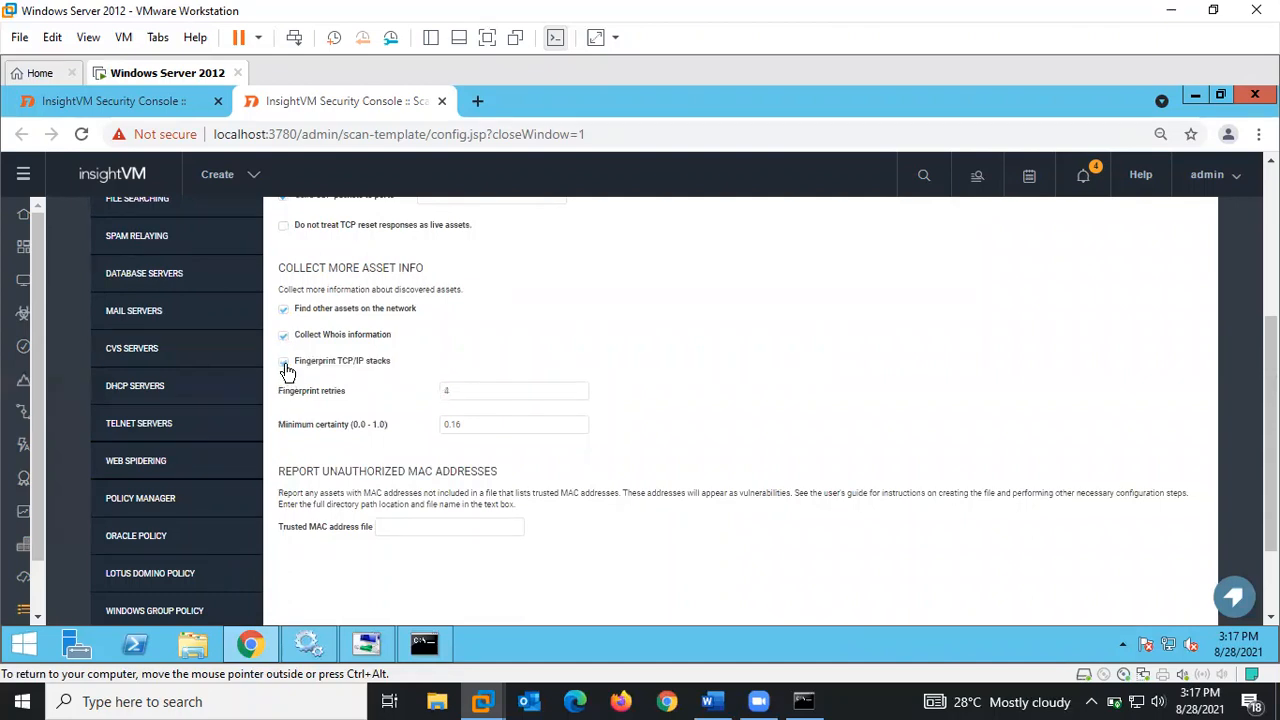
pyautogui.click(285, 365)
pyautogui.scroll(3, 1229, 490)
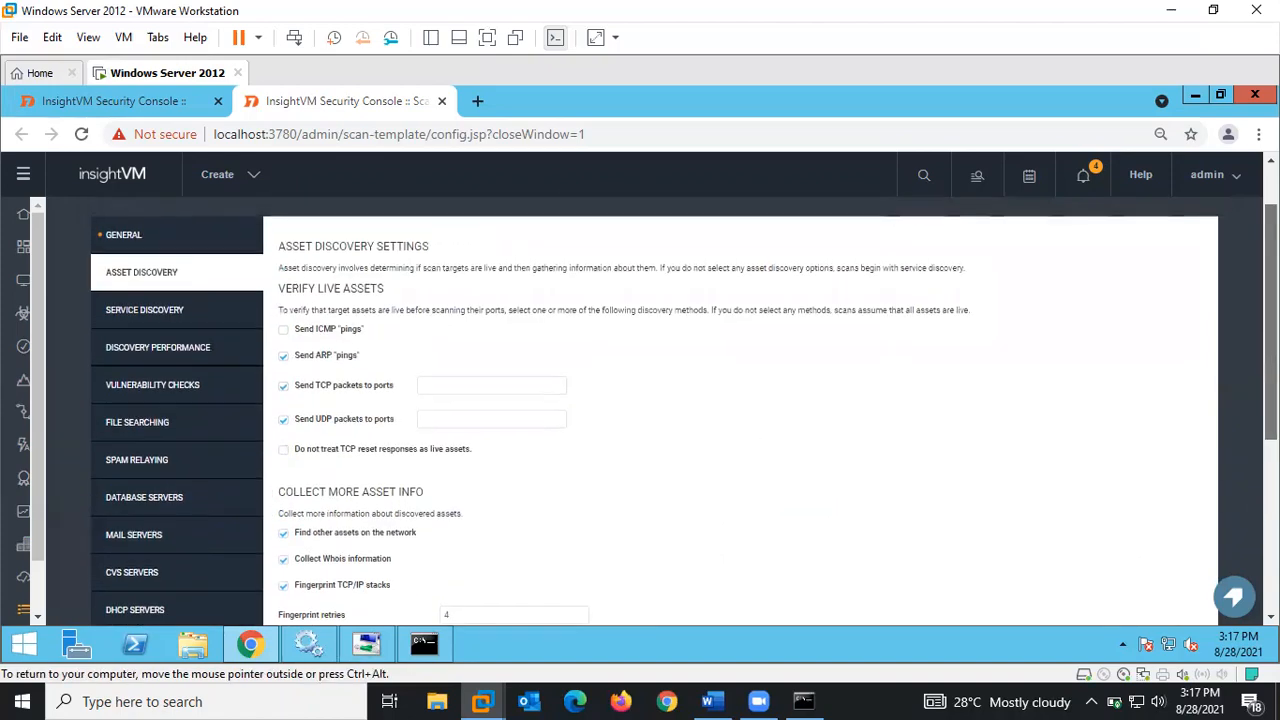
pyautogui.click(148, 322)
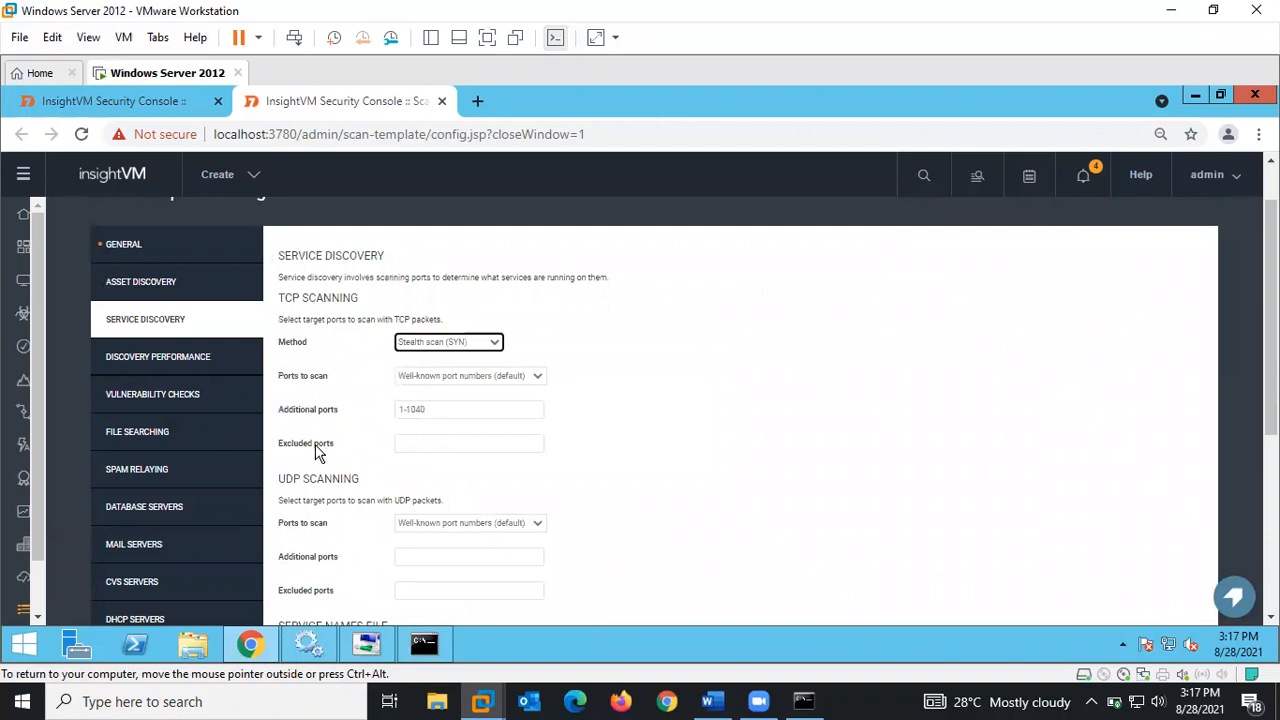
# - Keep Stealth scan (SYN) with well-known ports, add TCP ports 1-1040, and enable Nmap service detection
pyautogui.click(474, 347)
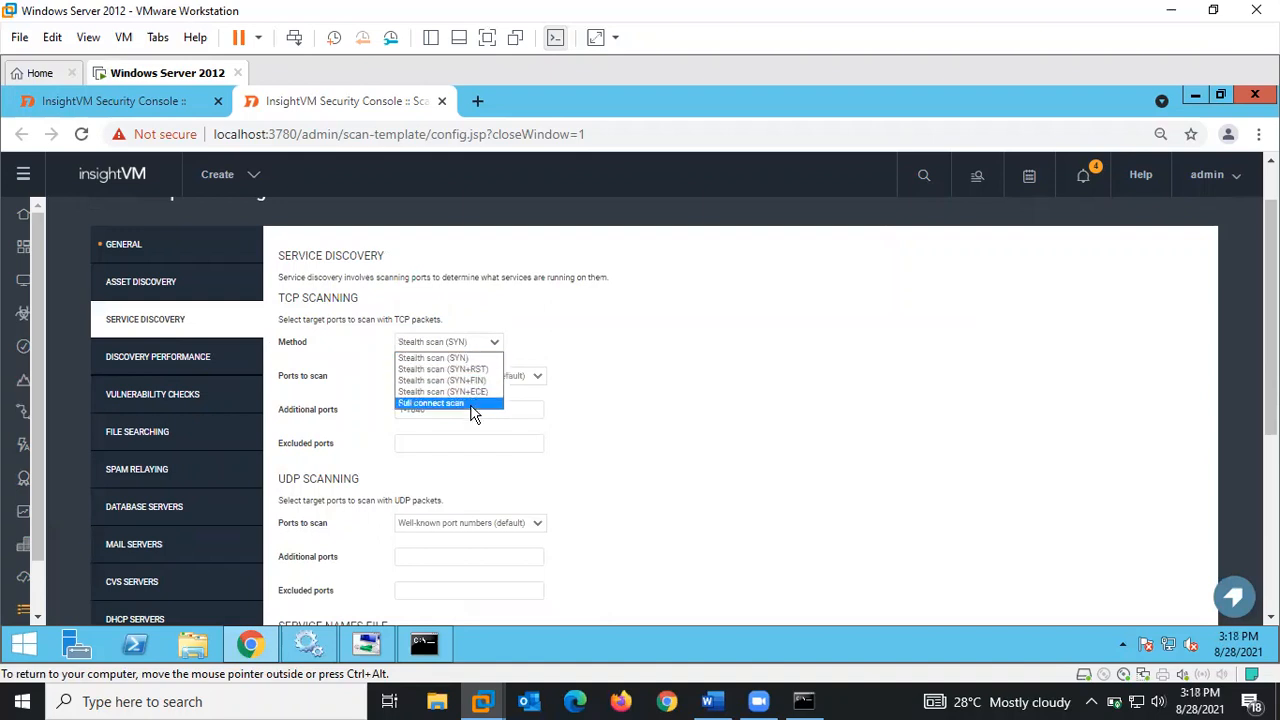
pyautogui.click(686, 427)
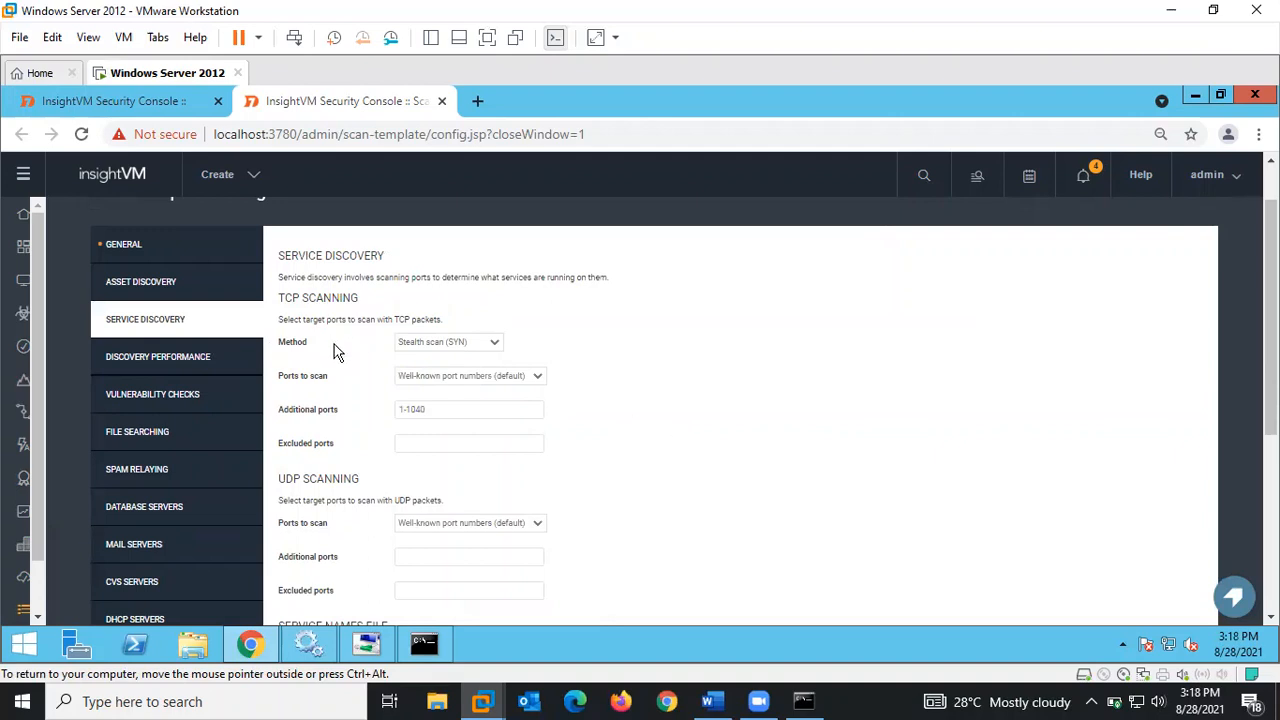
pyautogui.click(413, 380)
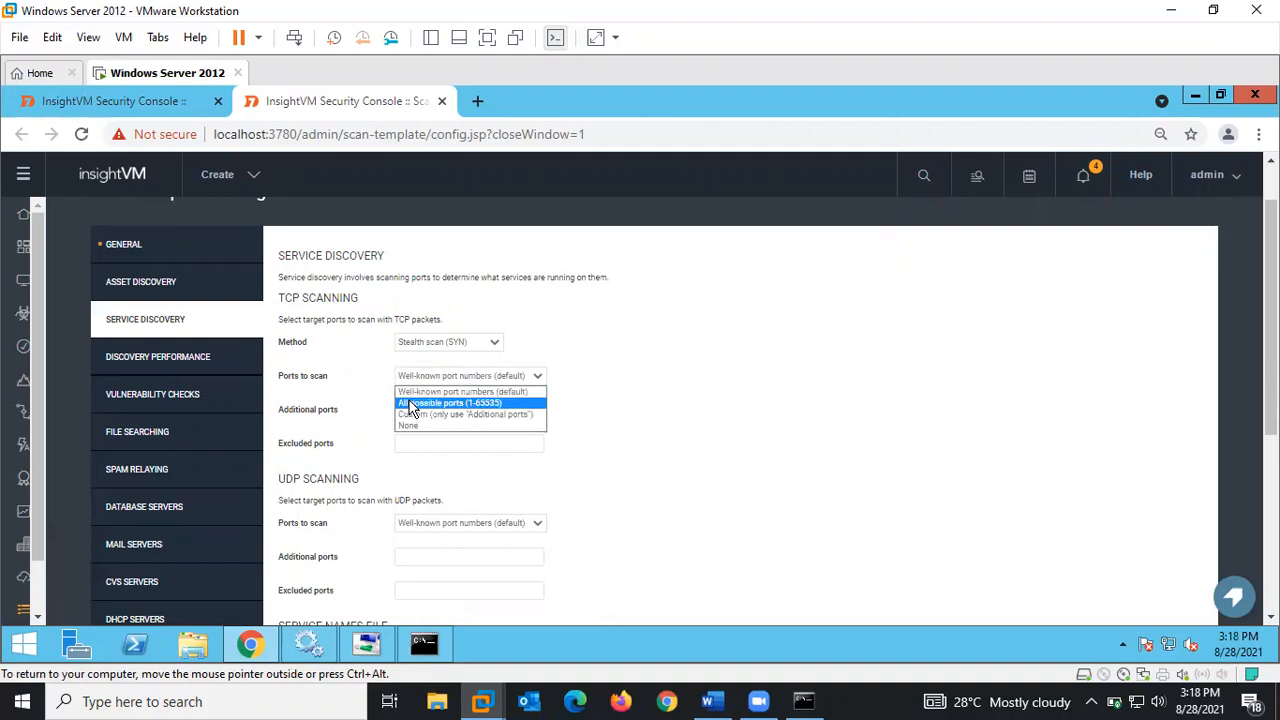
pyautogui.click(412, 391)
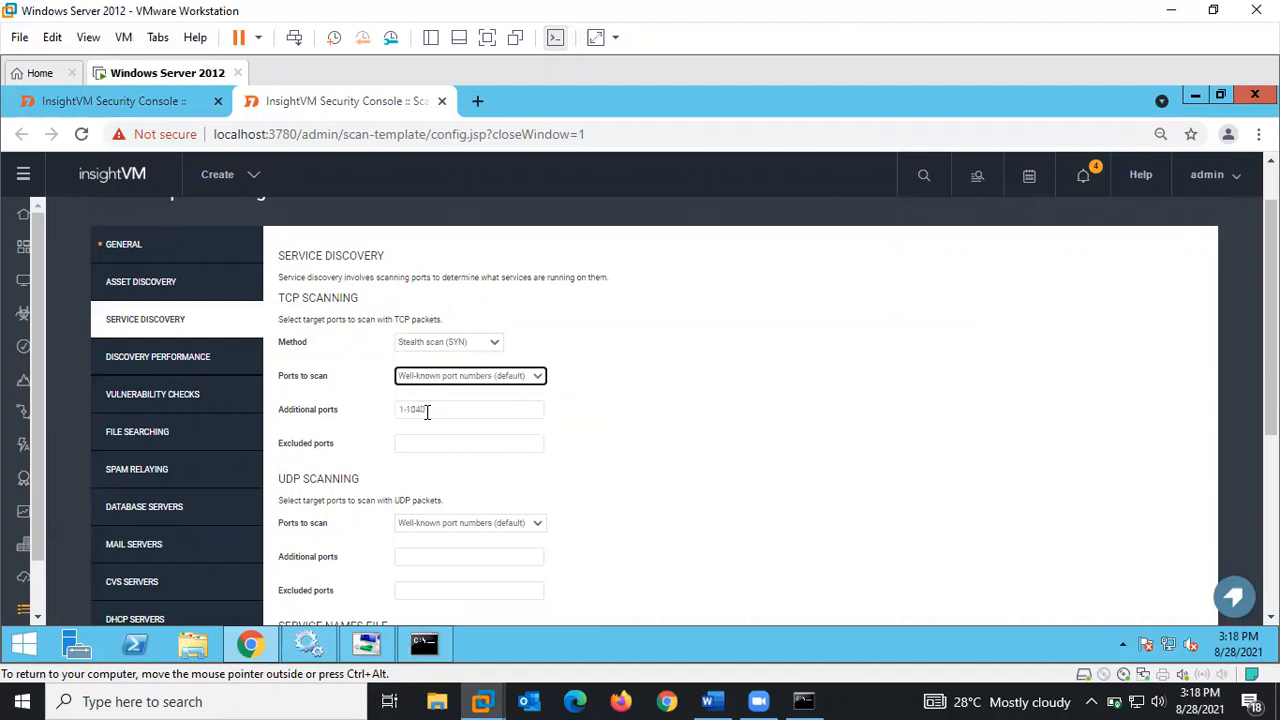
pyautogui.click(438, 412)
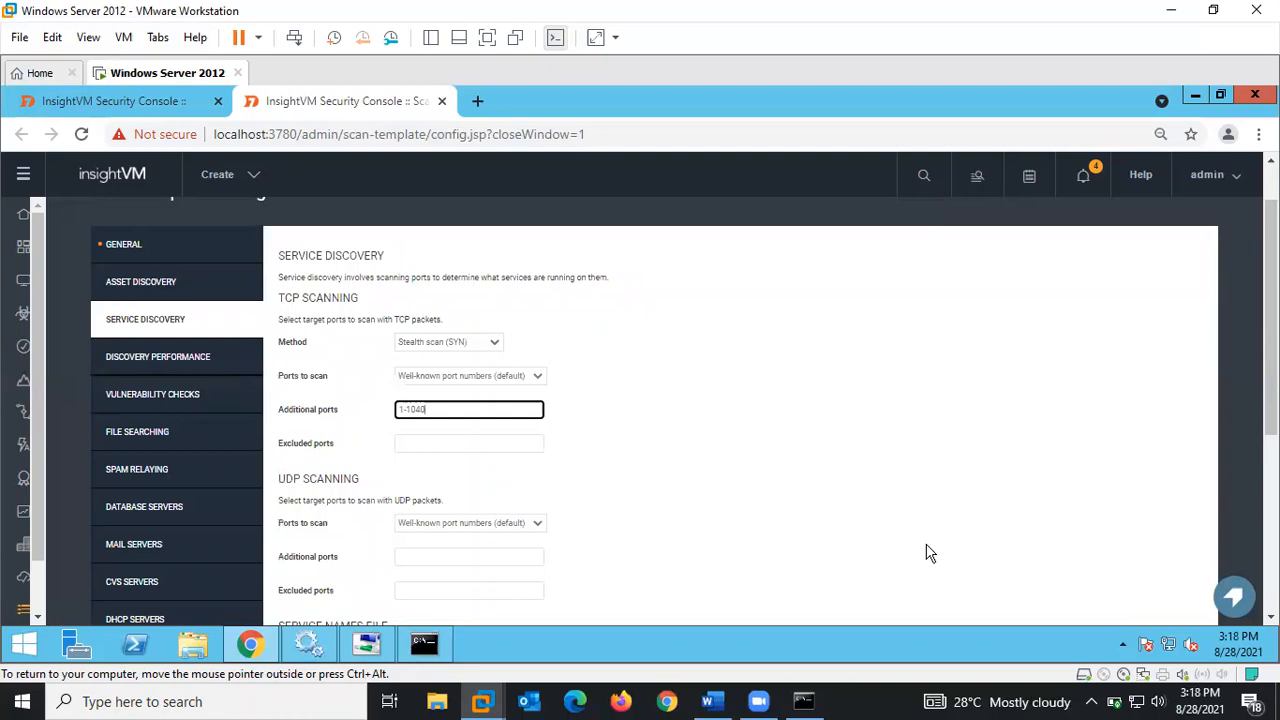
pyautogui.scroll(-1, 1270, 320)
pyautogui.scroll(-1, 1270, 320)
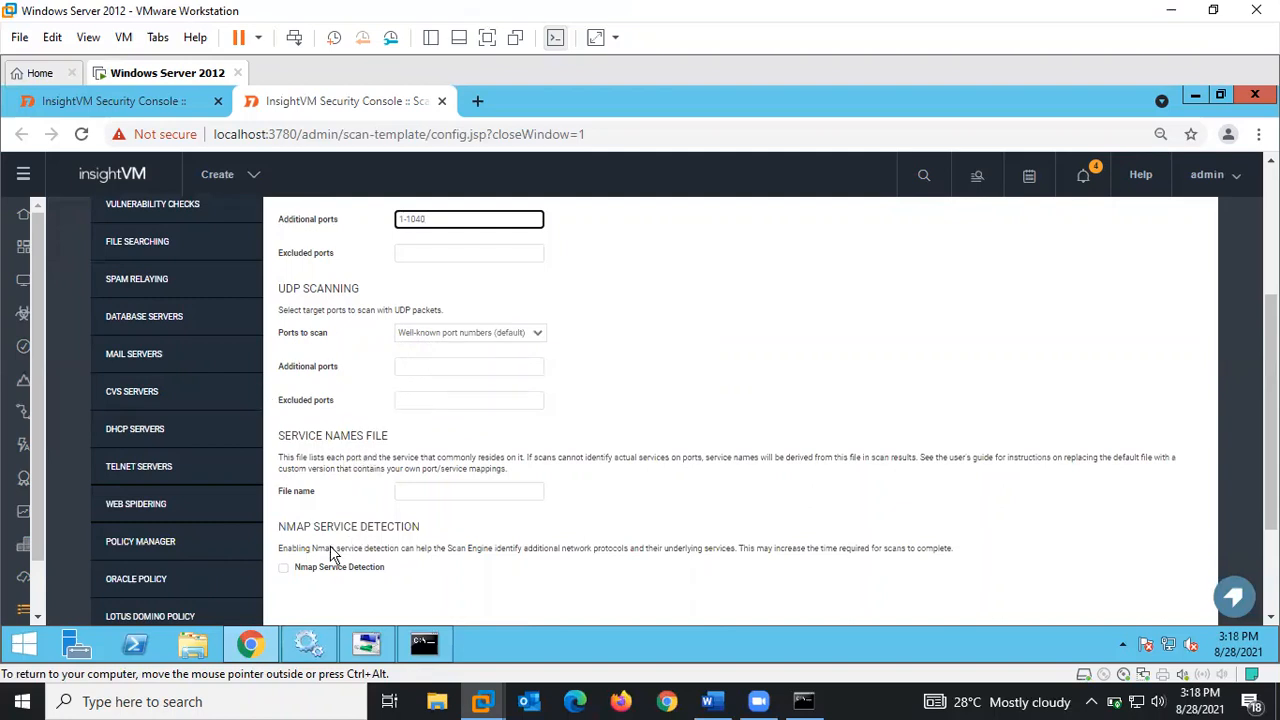
pyautogui.click(283, 570)
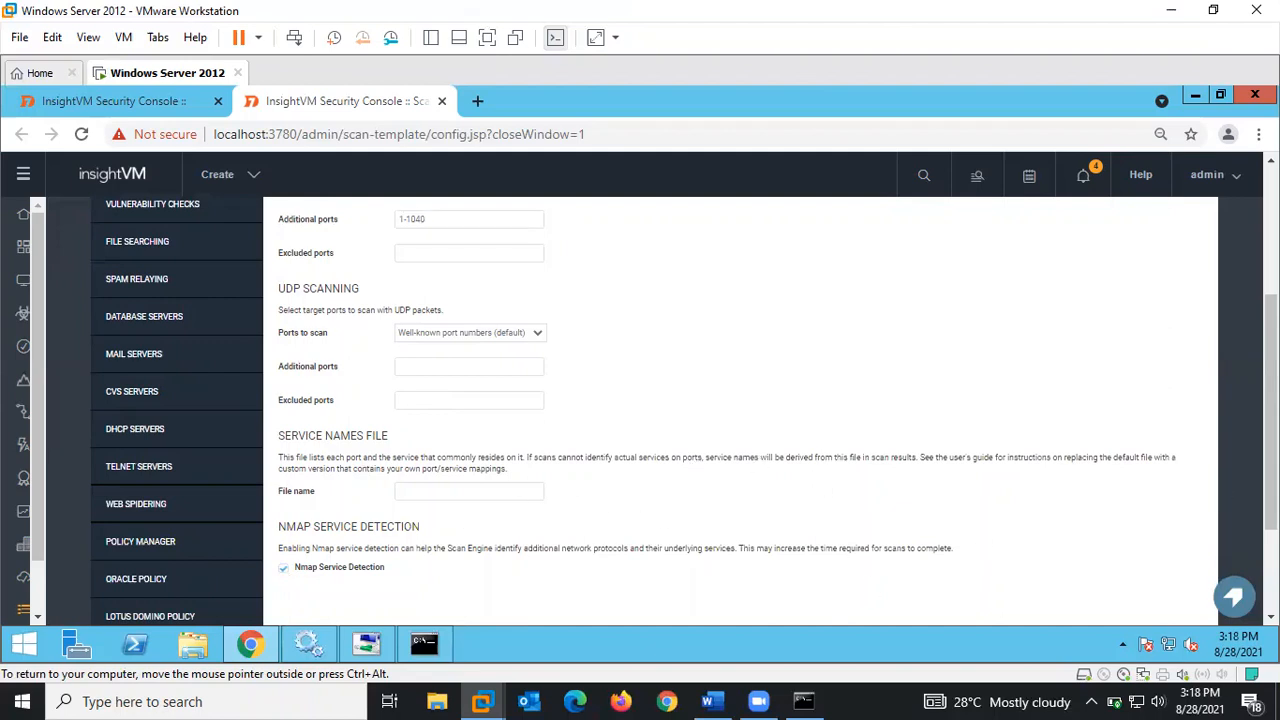
pyautogui.moveTo(1271, 412); pyautogui.dragTo(1271, 318)
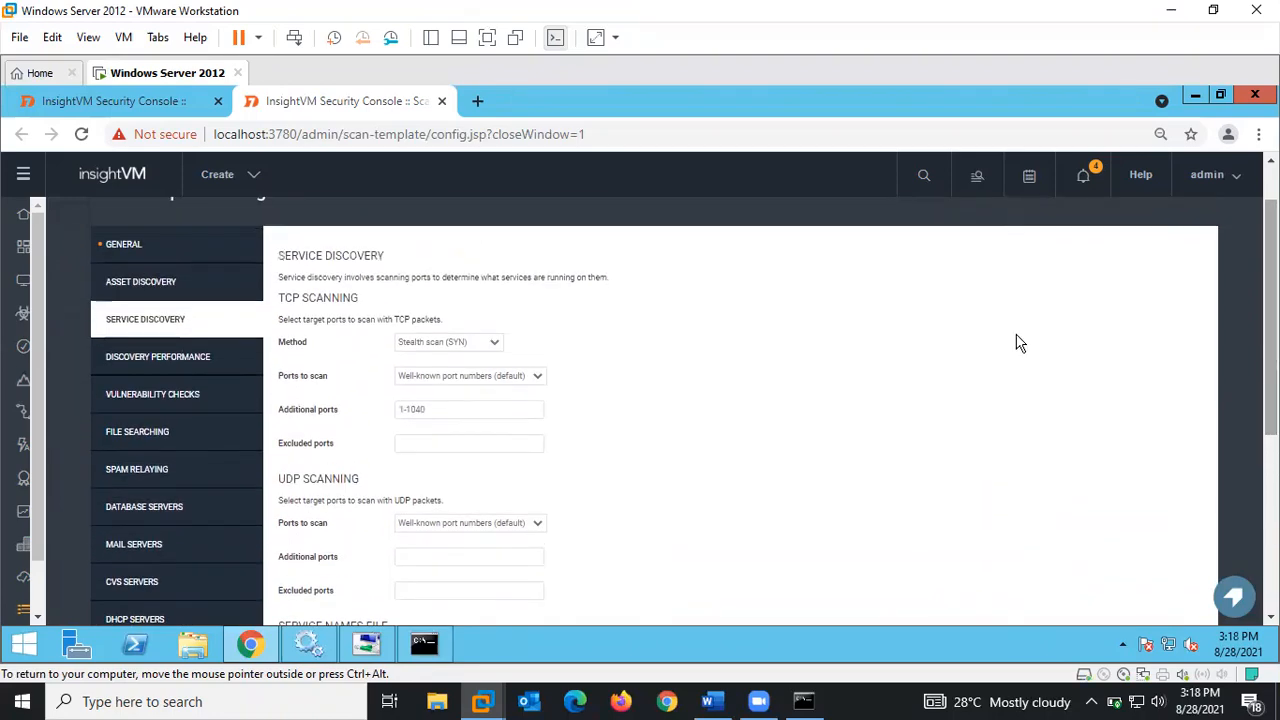
# - Review Discovery Performance: retries, 500–3000 ms timeouts and packet rate limits
pyautogui.click(152, 360)
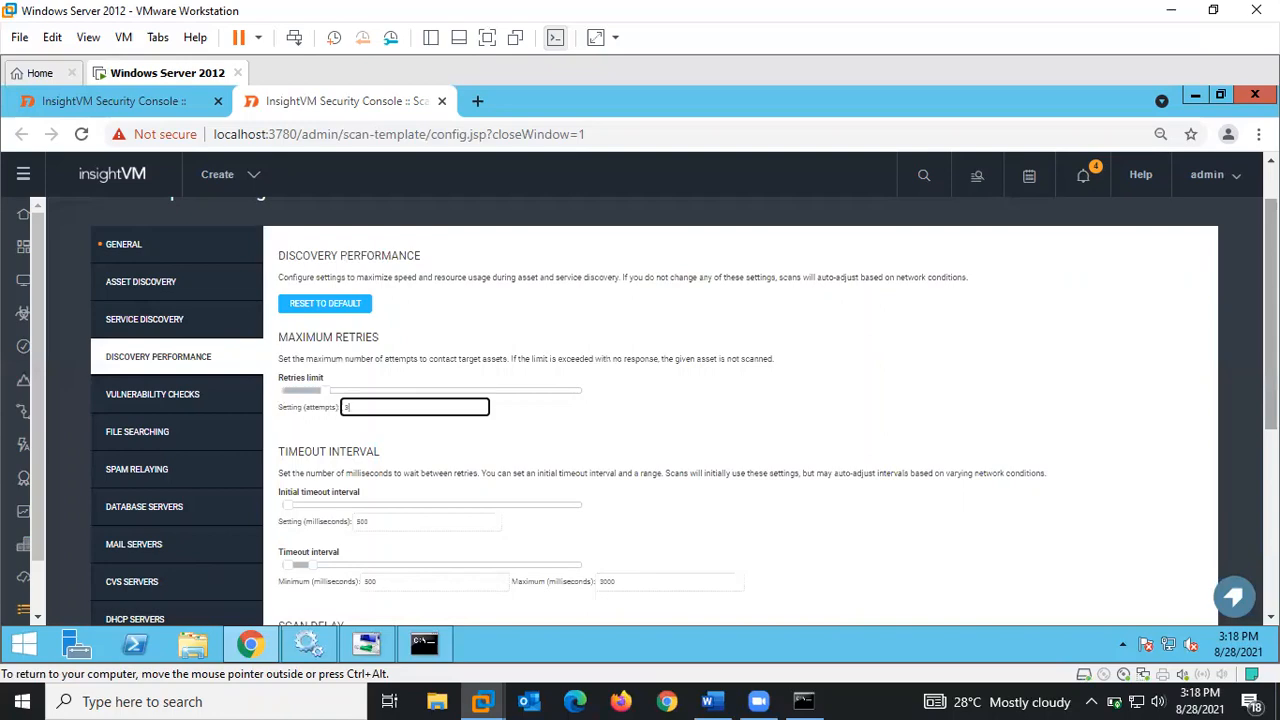
pyautogui.scroll(-2, 684, 412)
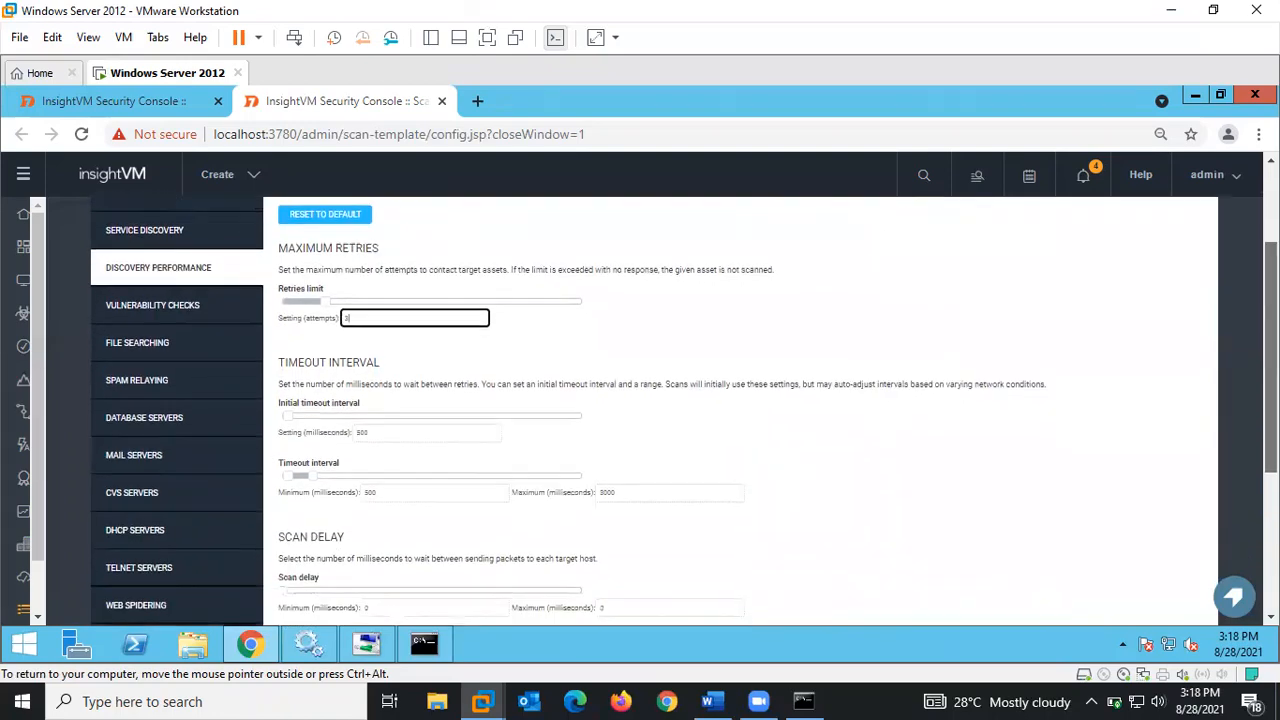
pyautogui.scroll(-4, 684, 412)
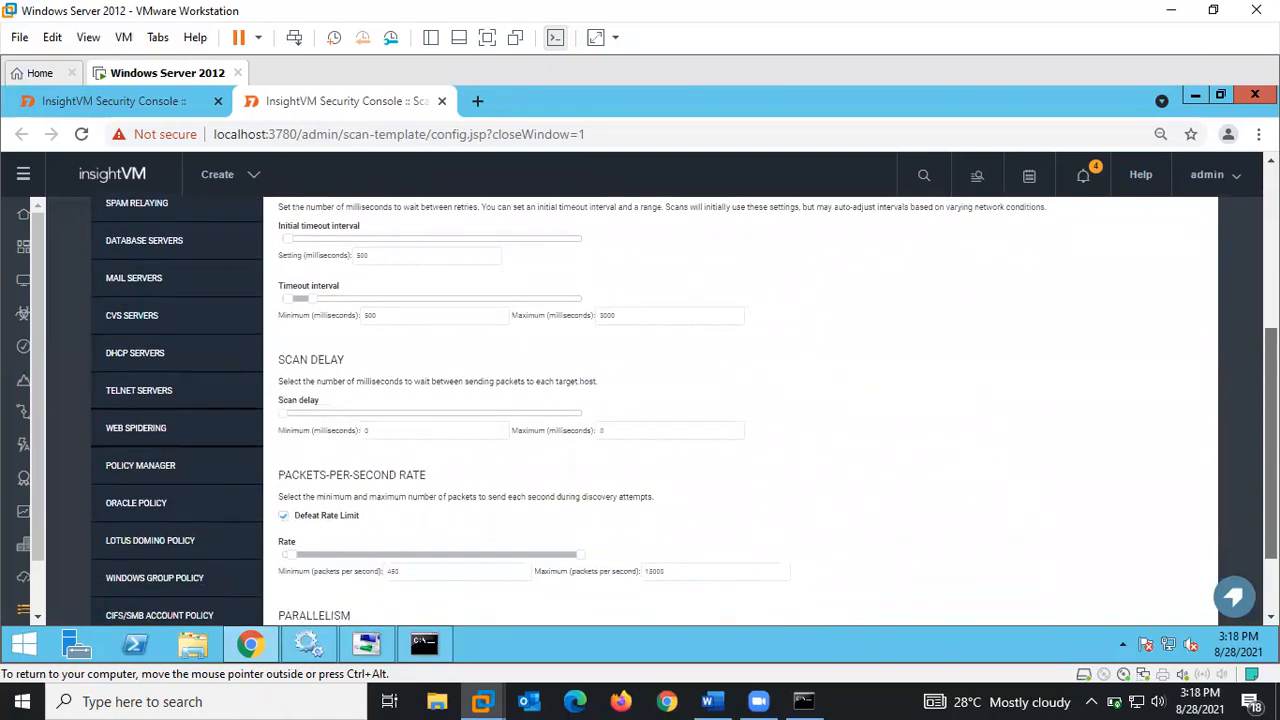
pyautogui.scroll(-2, 1240, 517)
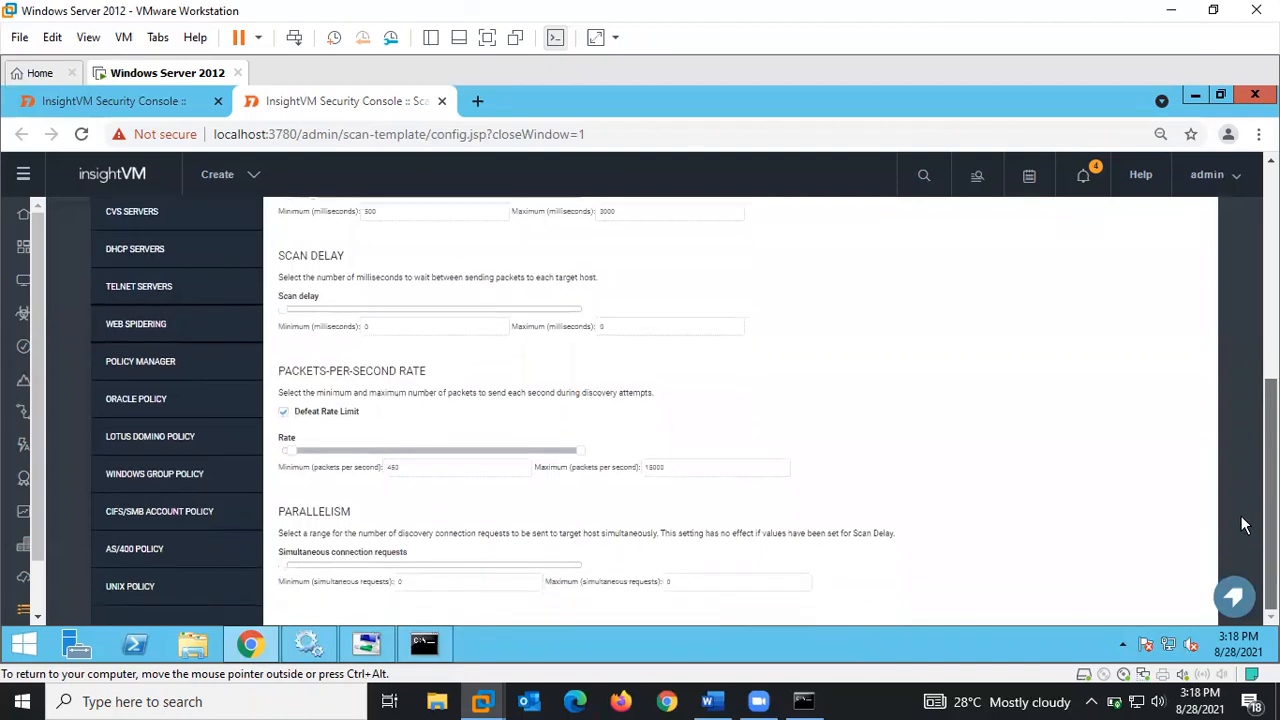
pyautogui.scroll(7, 1240, 517)
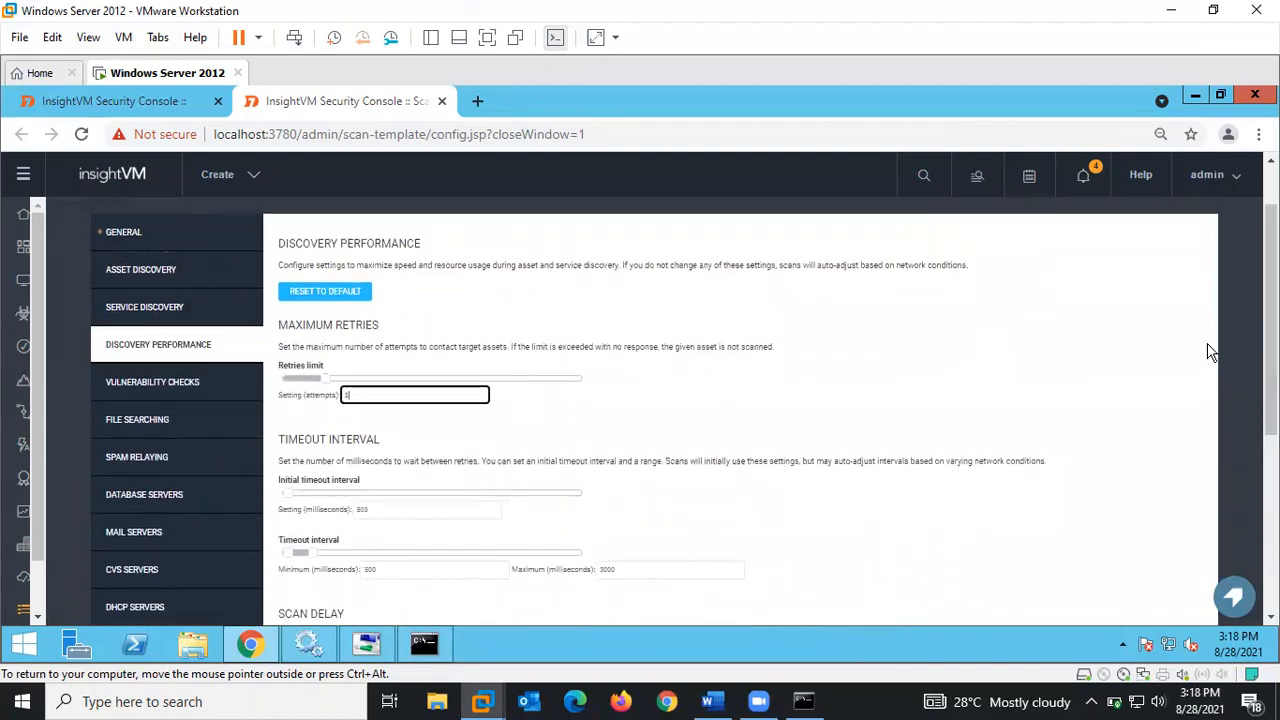
# - In Vulnerability Checks, expand the category, individual check and check type sections, then list categories to add
pyautogui.click(130, 382)
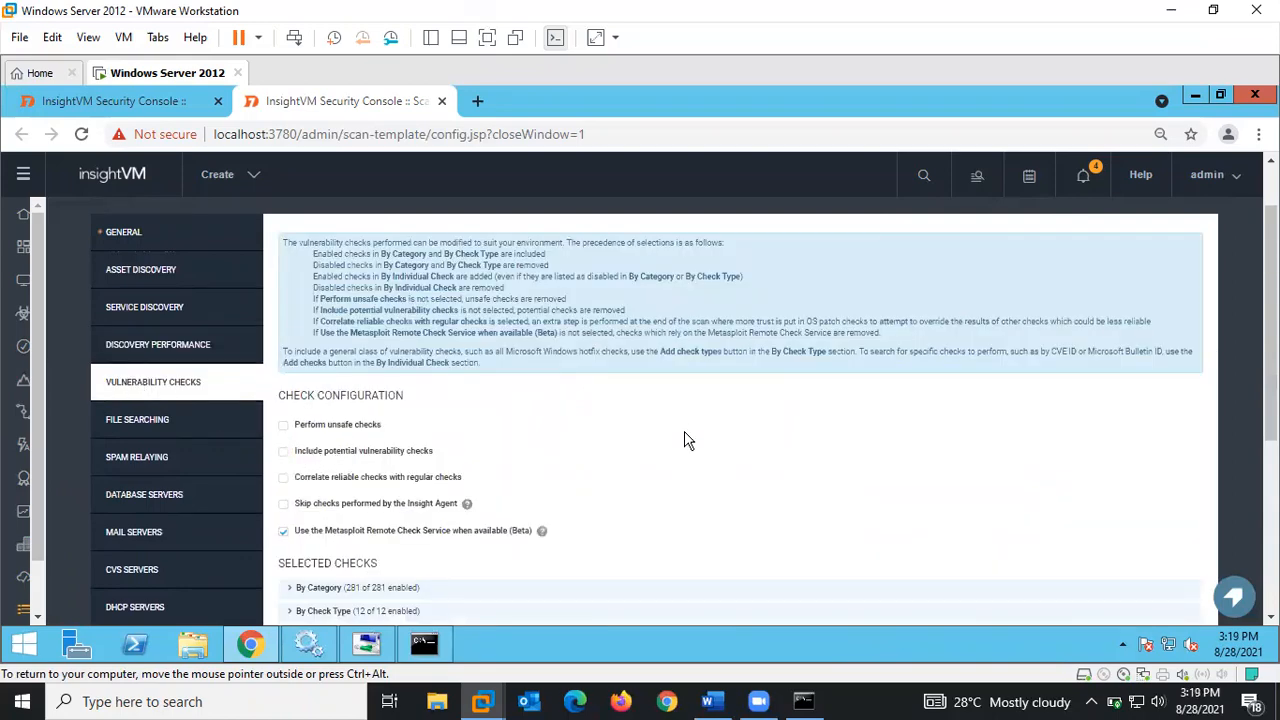
pyautogui.scroll(-1, 1086, 463)
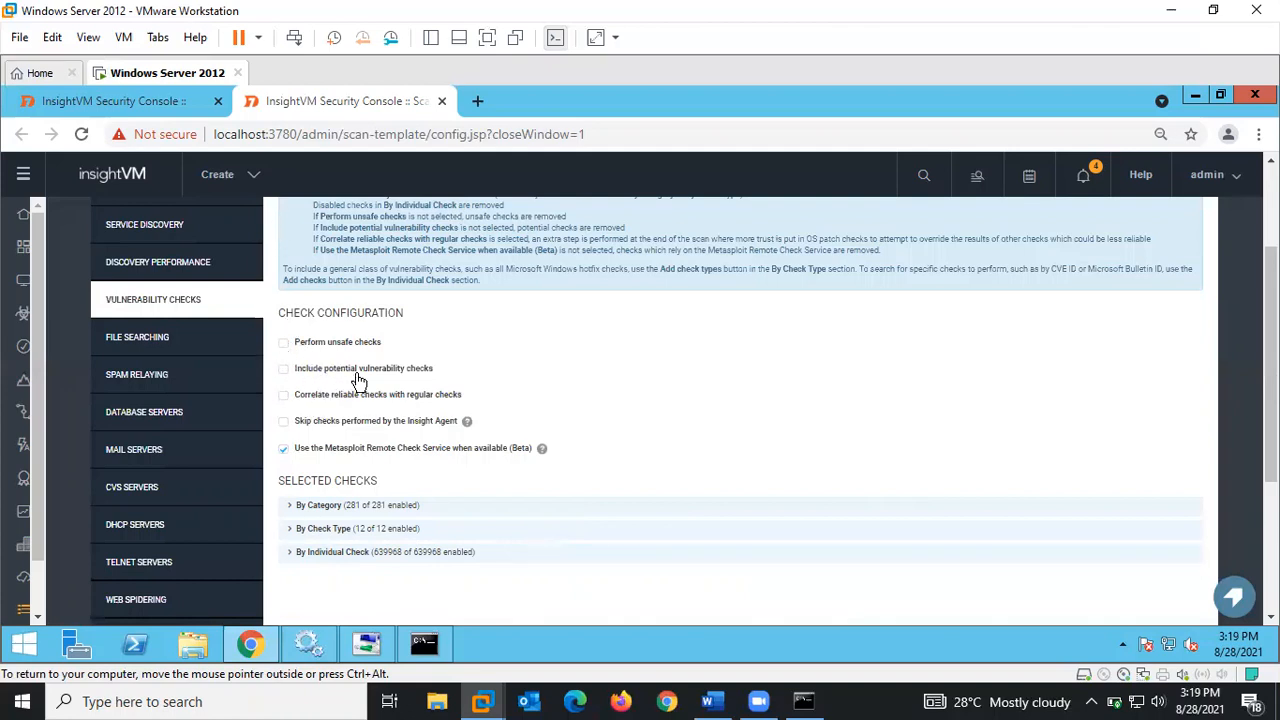
pyautogui.click(288, 510)
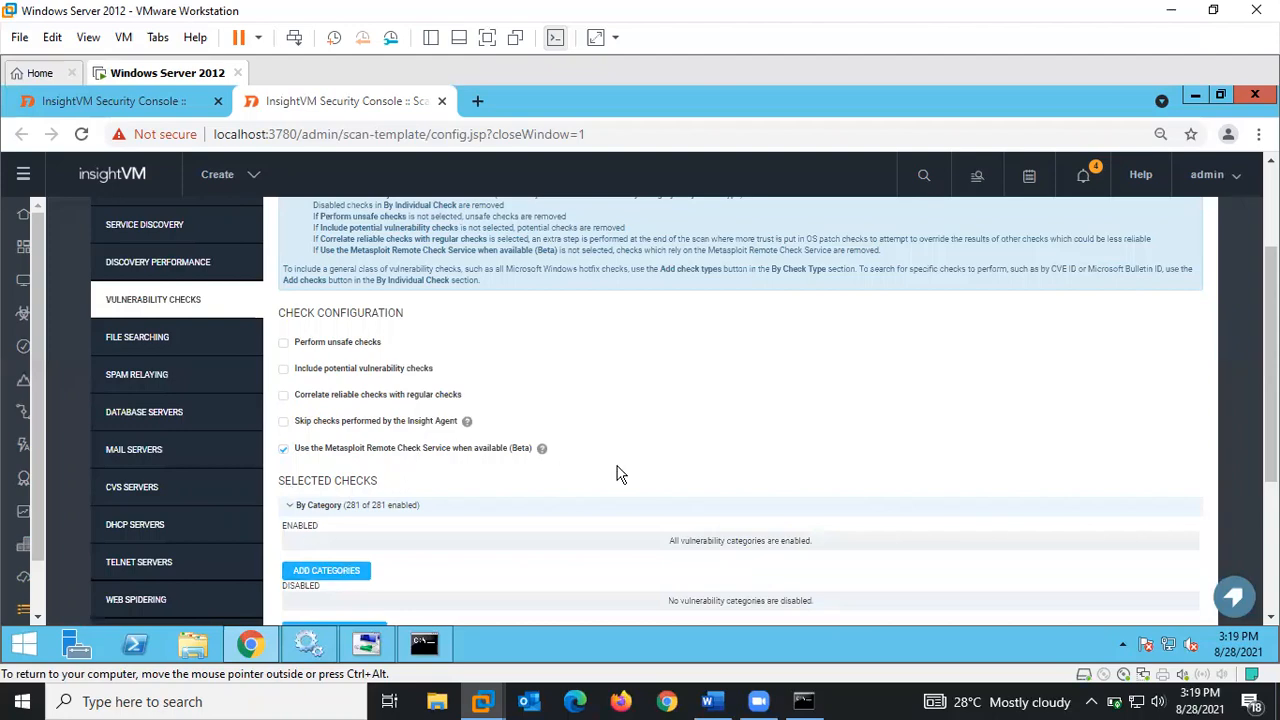
pyautogui.scroll(-3, 1270, 350)
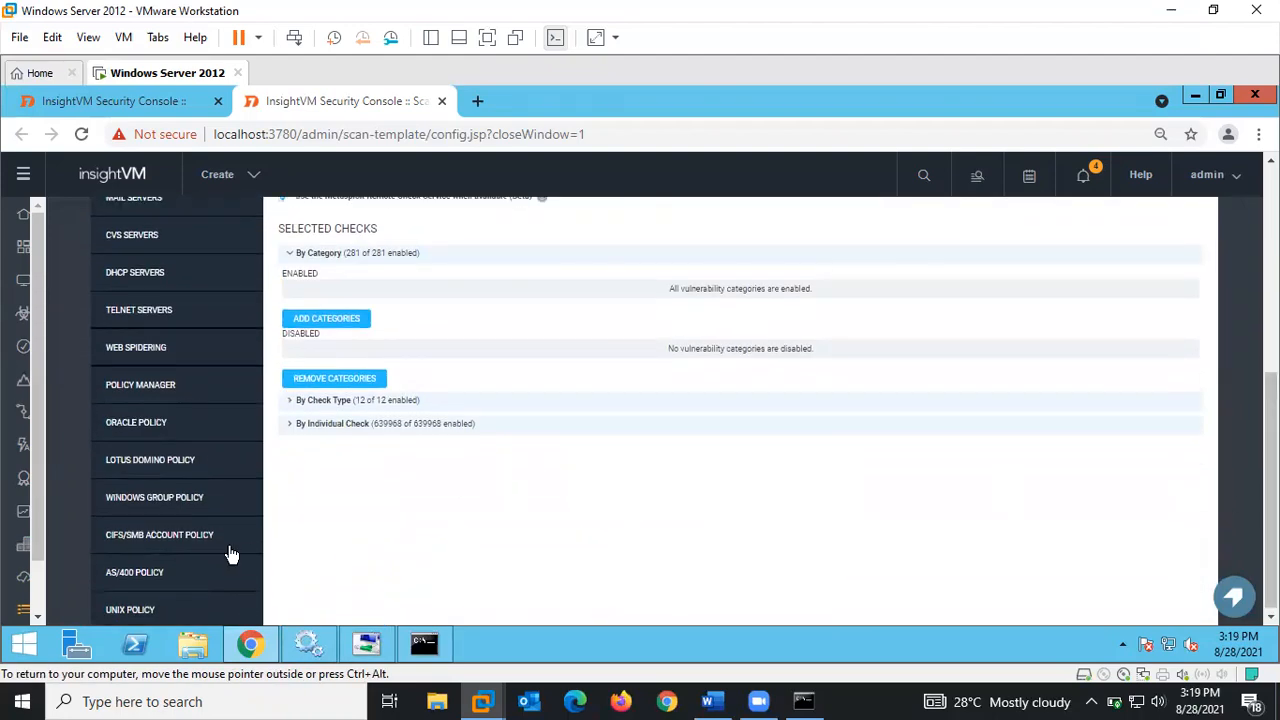
pyautogui.click(290, 426)
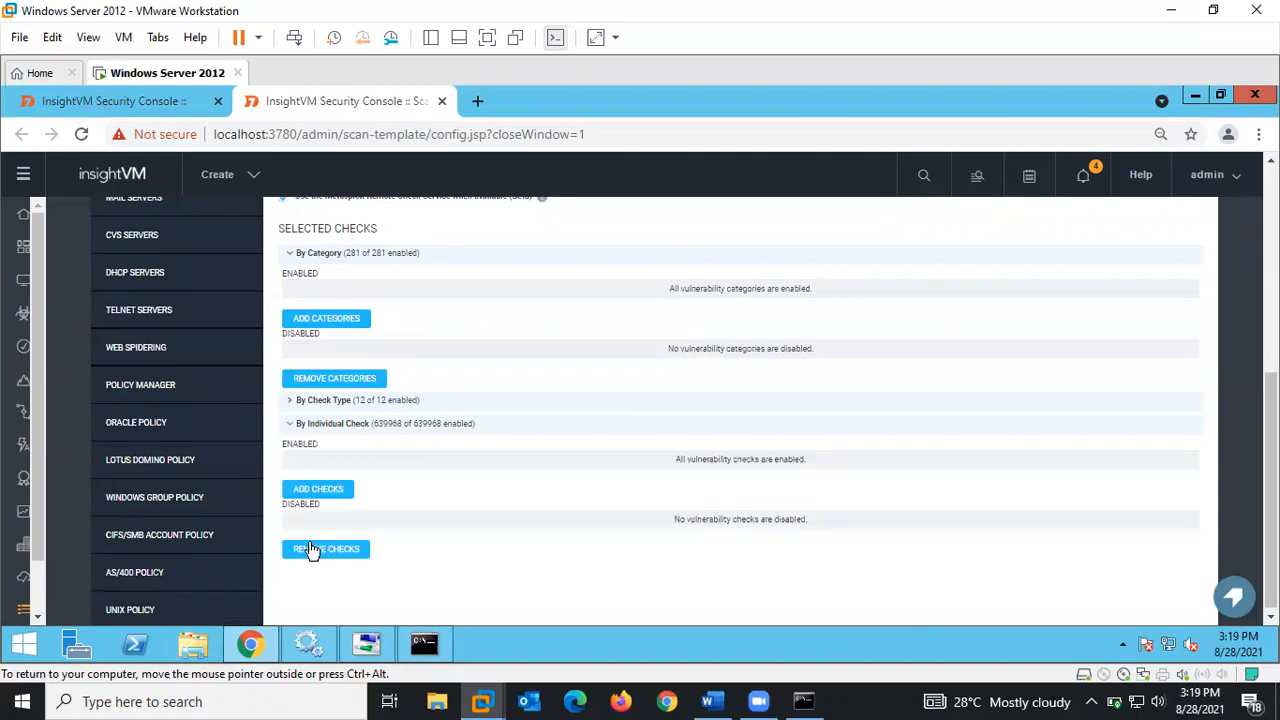
pyautogui.click(290, 401)
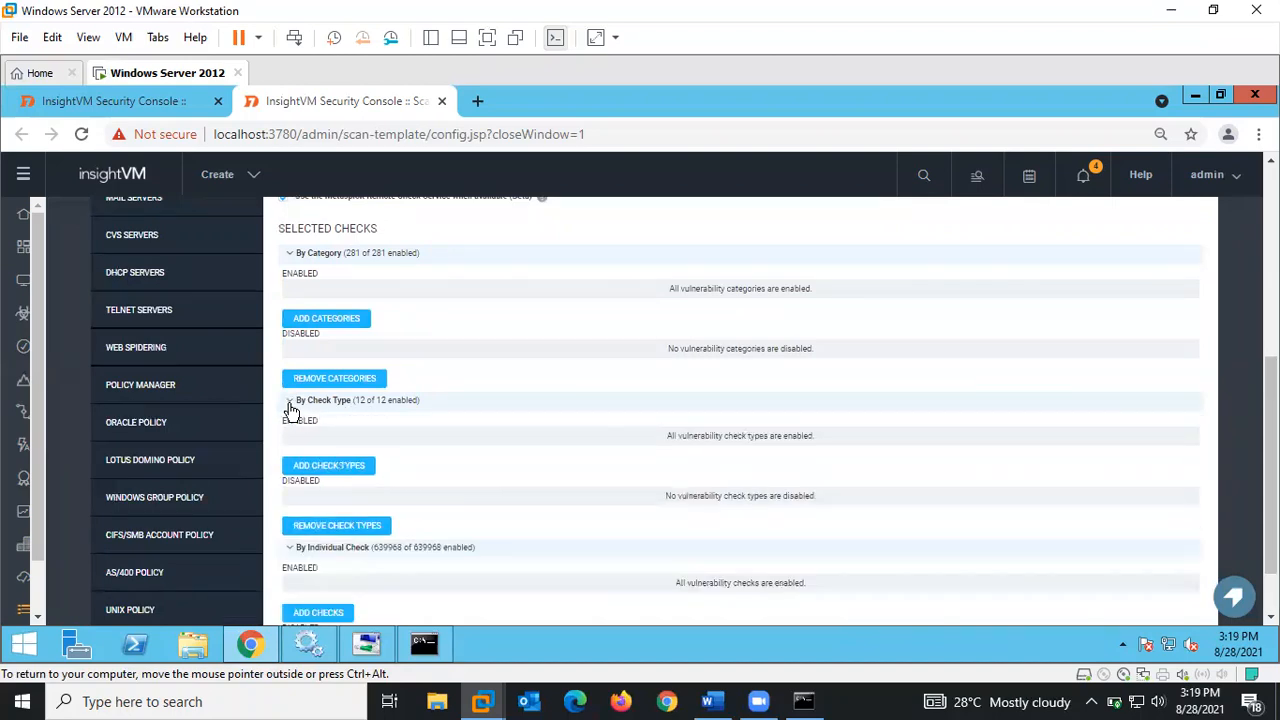
pyautogui.click(312, 321)
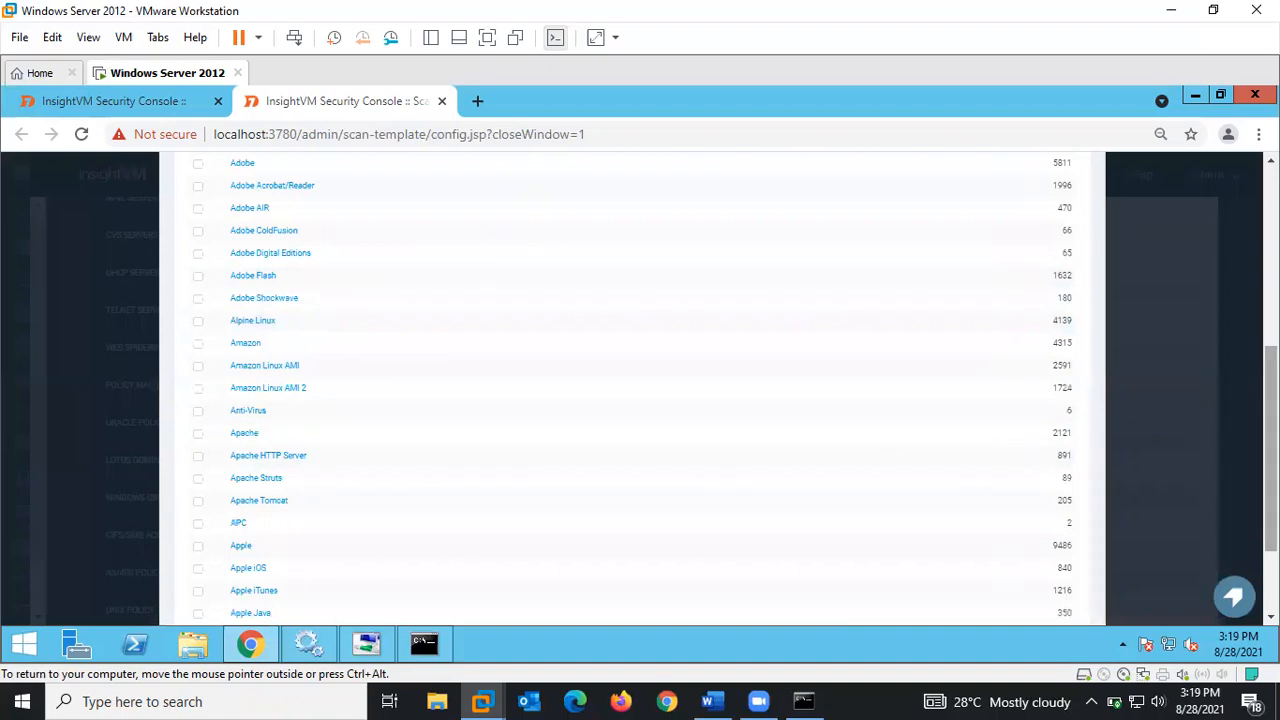
pyautogui.scroll(3, 632, 390)
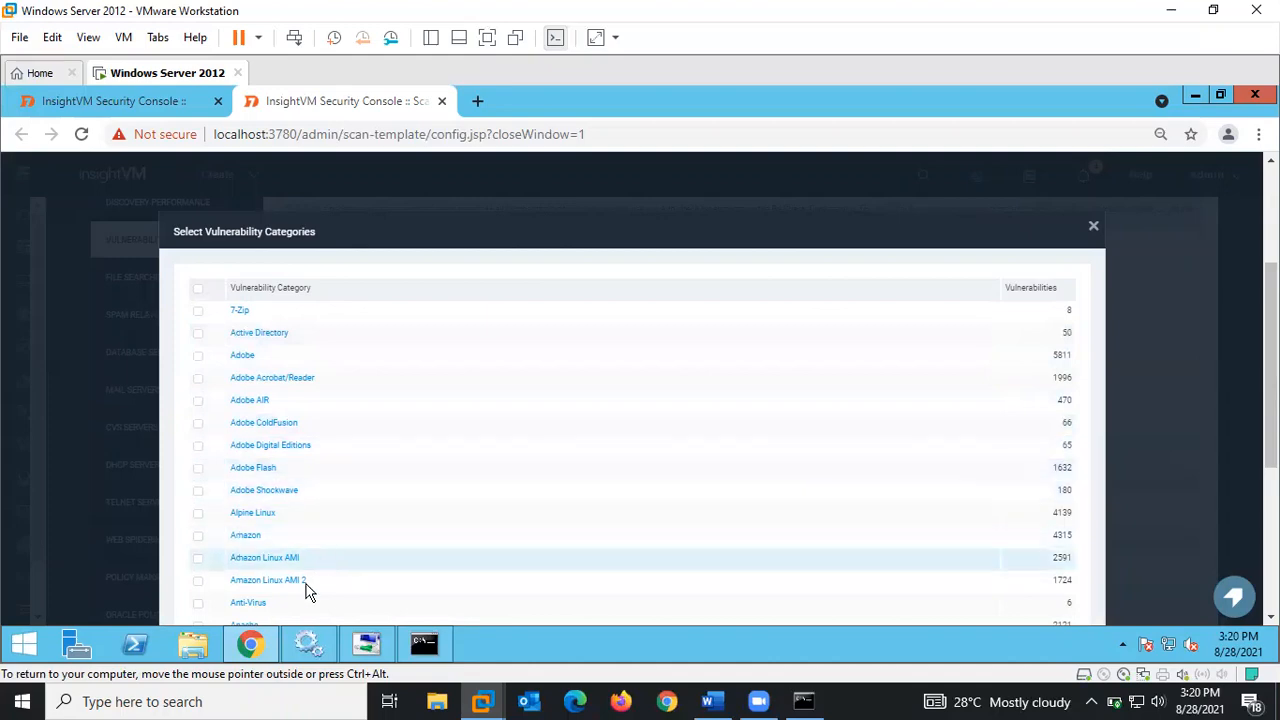
# - Scroll through the vulnerability categories list and close it without adding any
pyautogui.scroll(-3, 640, 400)
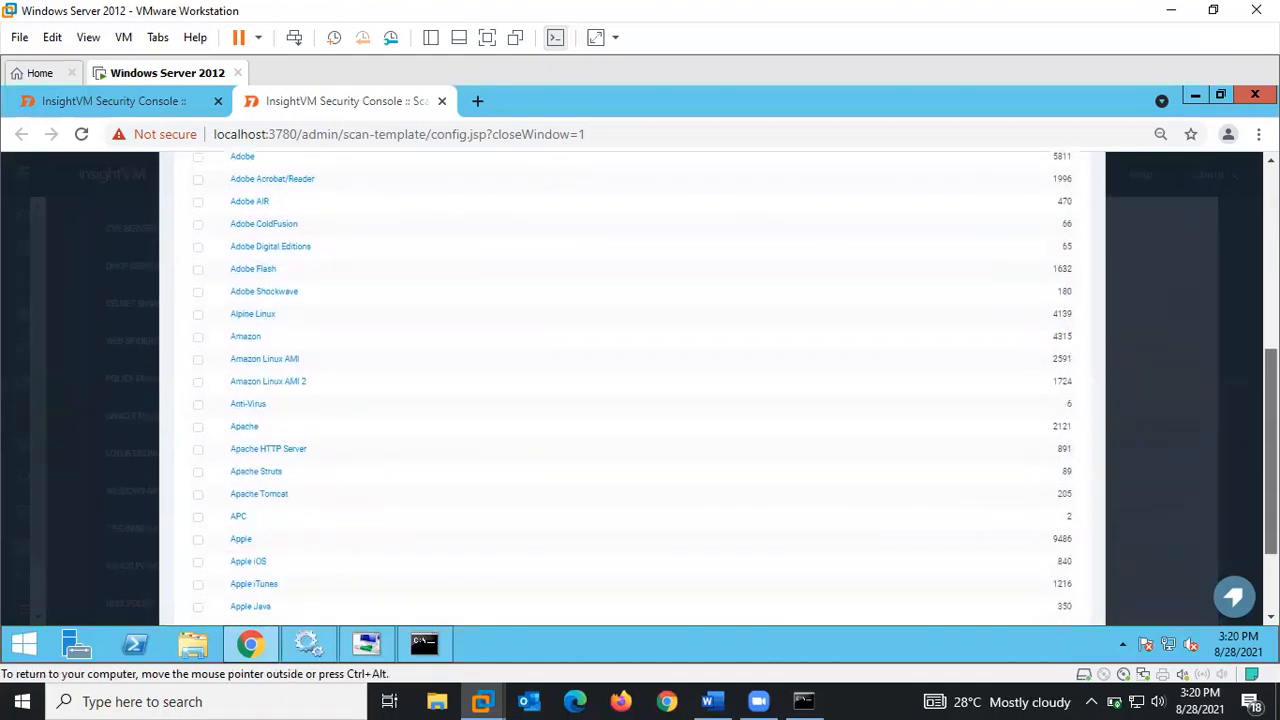
pyautogui.moveTo(1271, 465); pyautogui.dragTo(1271, 480)
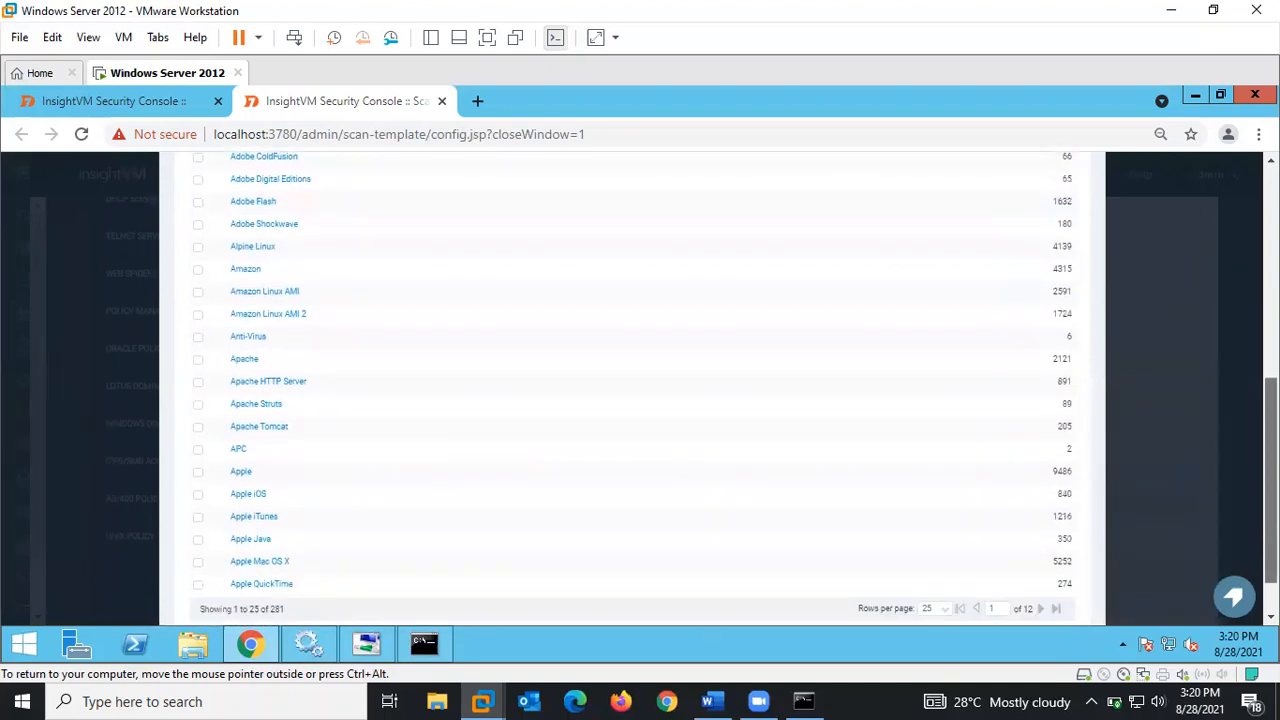
pyautogui.moveTo(1271, 480); pyautogui.dragTo(1271, 499)
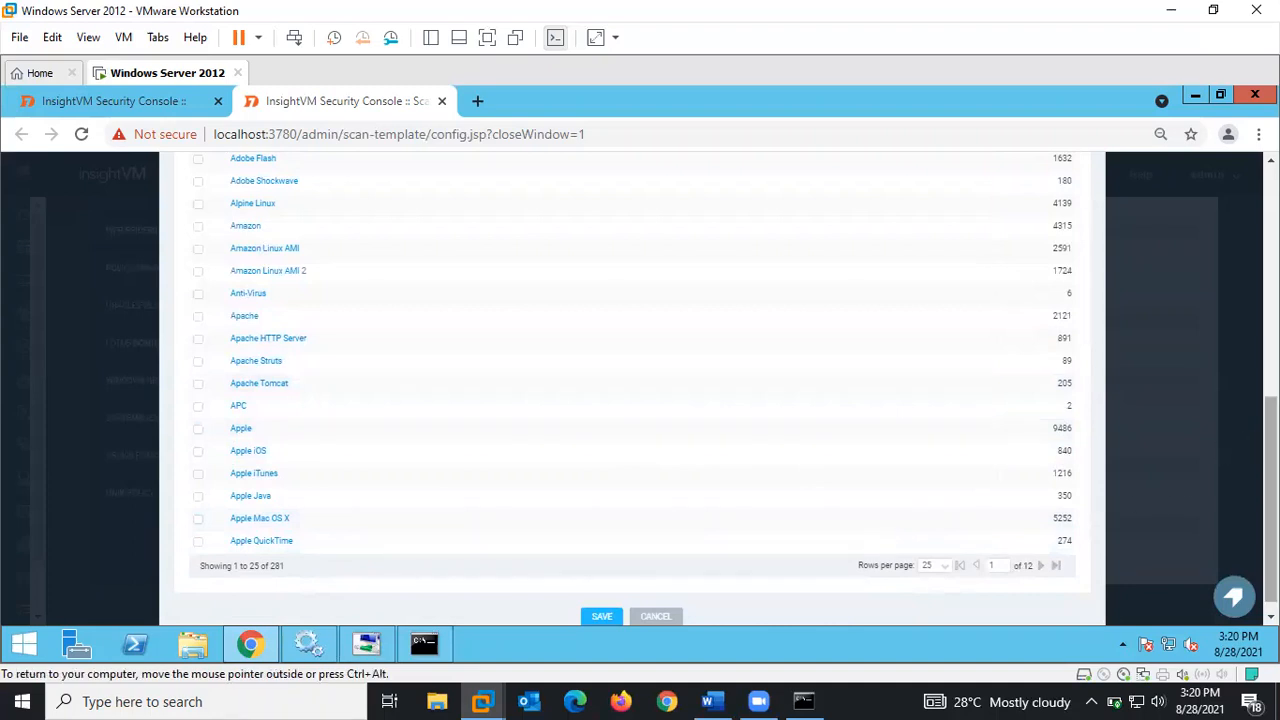
pyautogui.scroll(5, 640, 390)
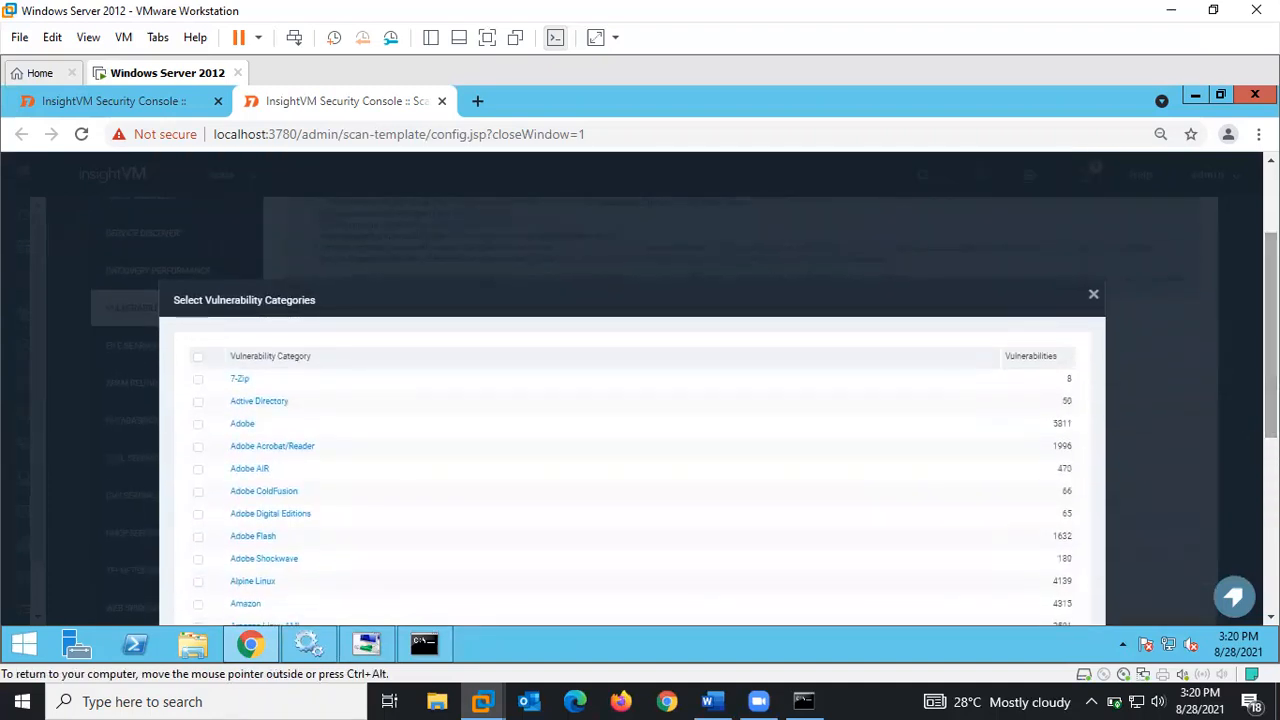
pyautogui.click(1093, 294)
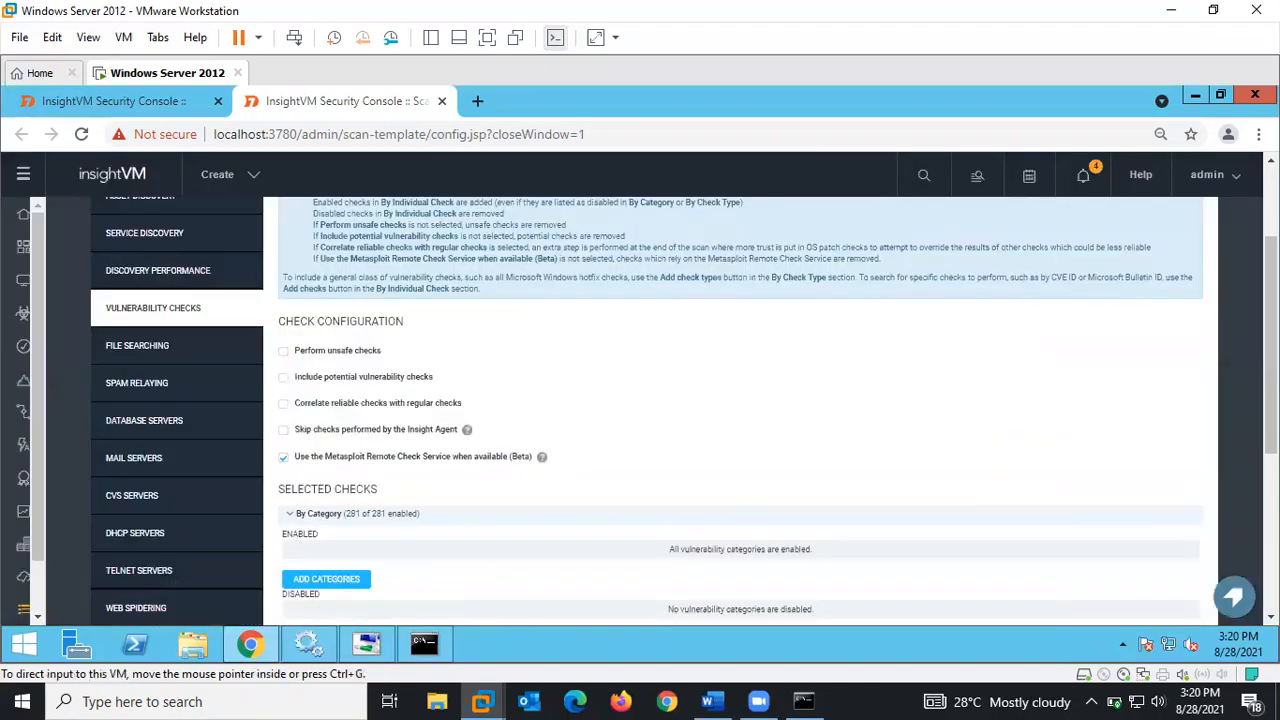
pyautogui.scroll(-3, 631, 462)
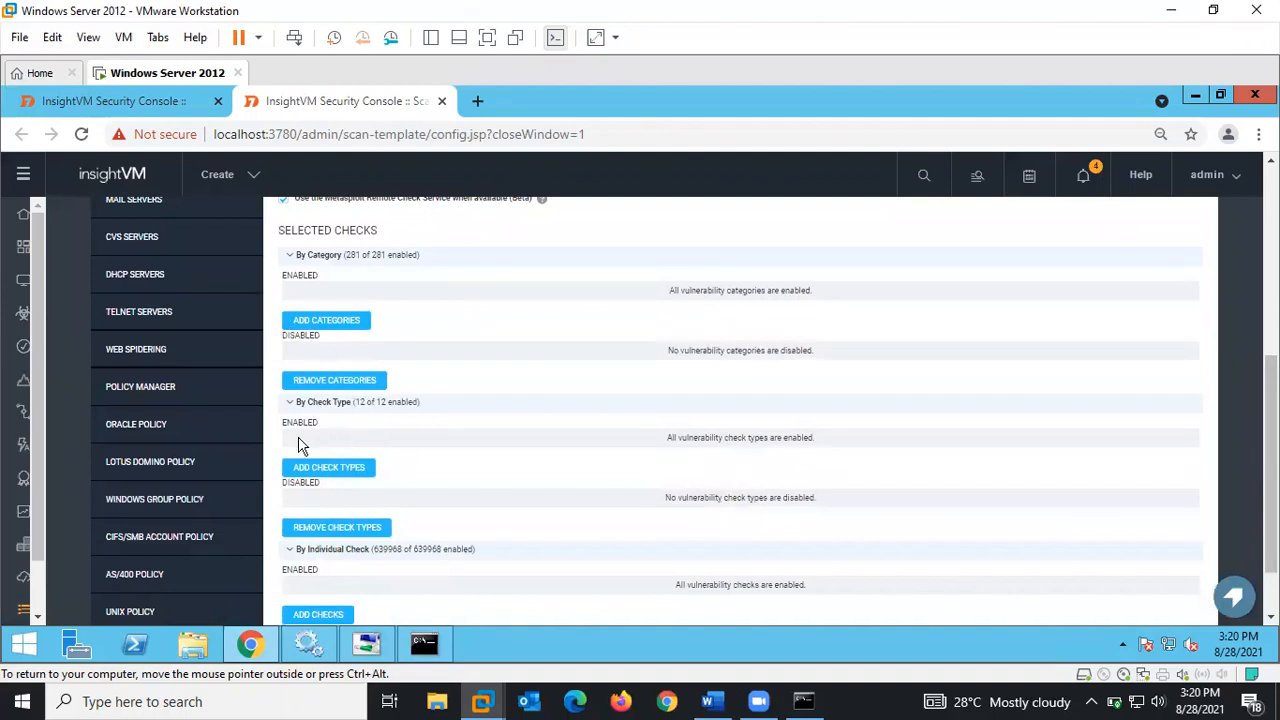
pyautogui.click(336, 470)
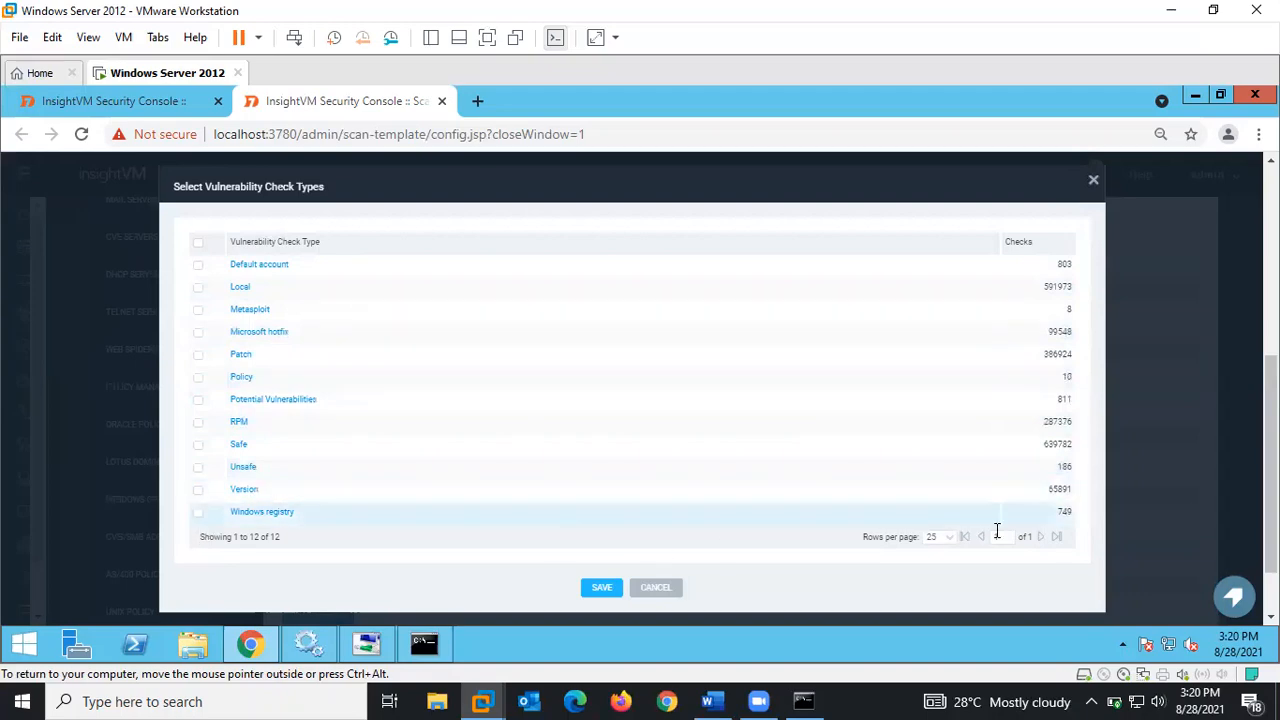
pyautogui.click(947, 540)
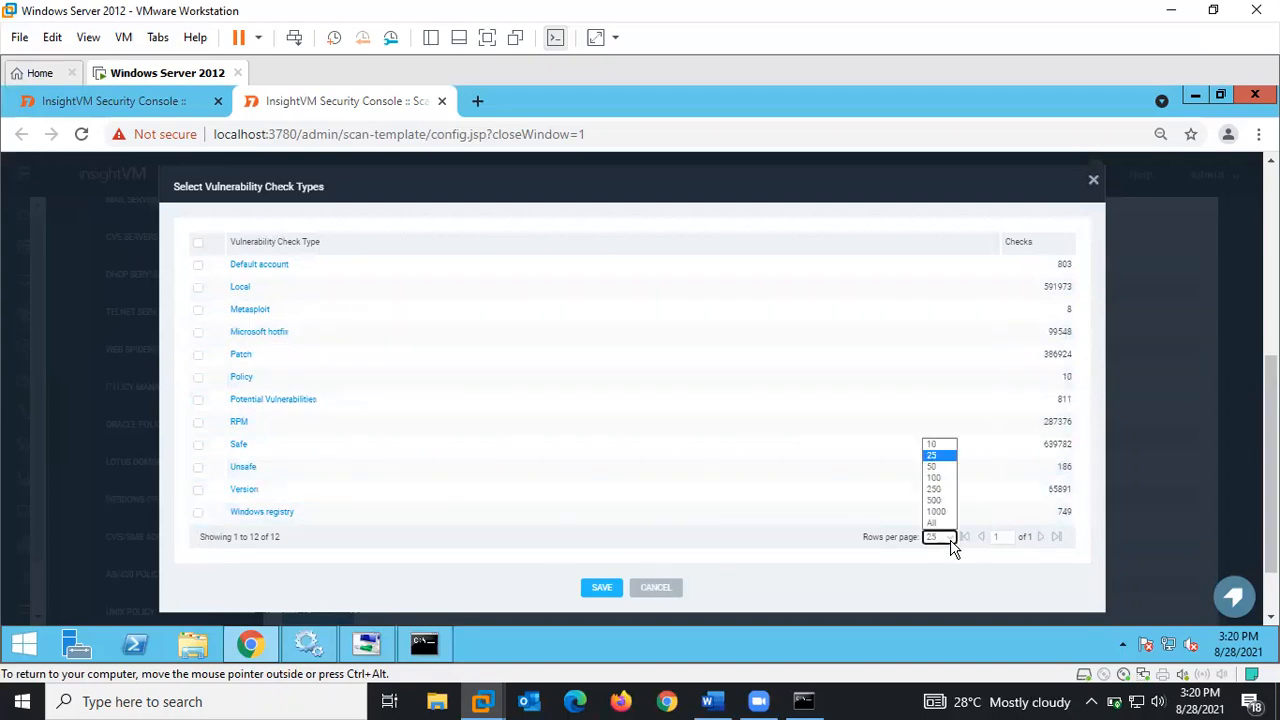
pyautogui.click(933, 467)
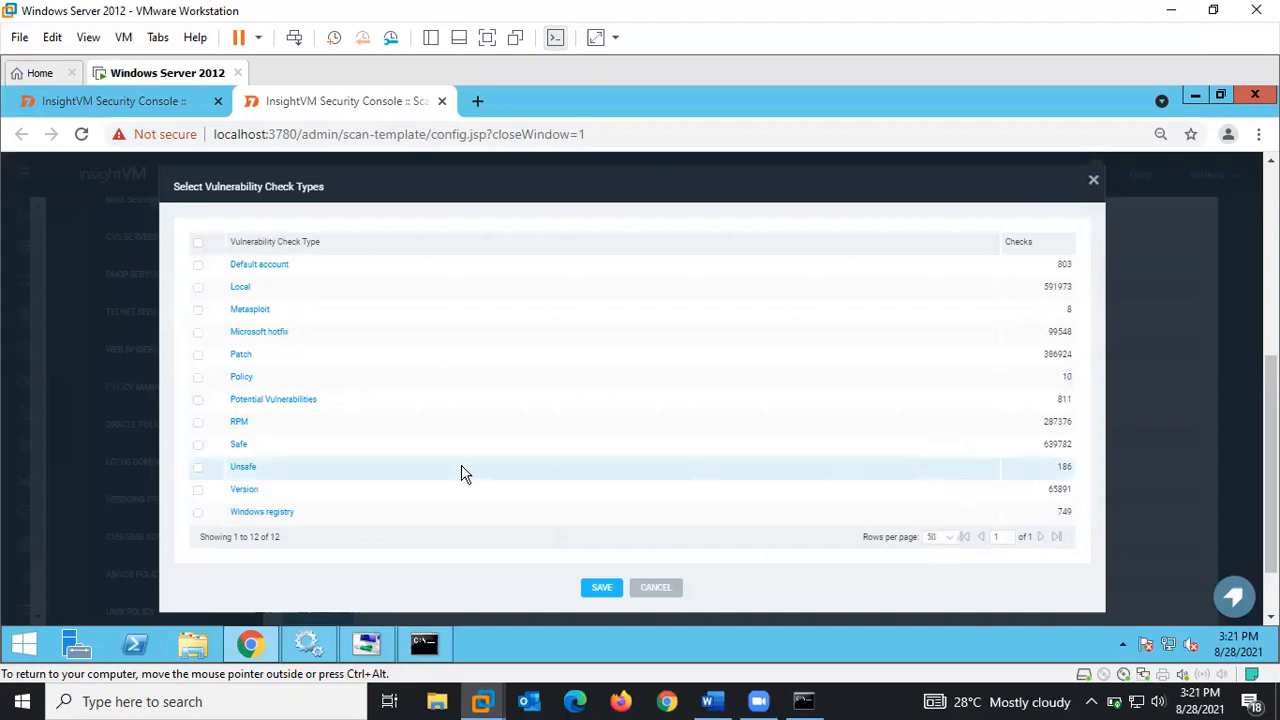
pyautogui.click(656, 588)
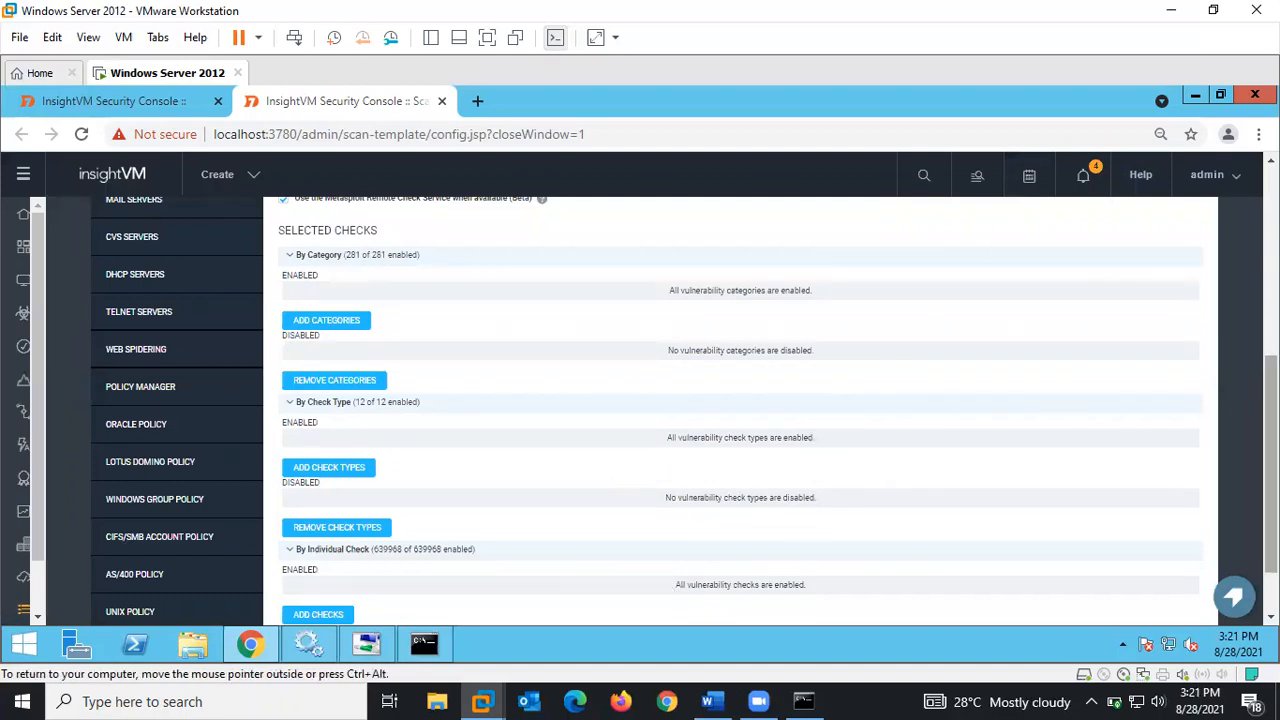
# - Search the individual vulnerability checks for CVE-2000-0887, then cancel without adding any checks
pyautogui.scroll(-1, 857, 569)
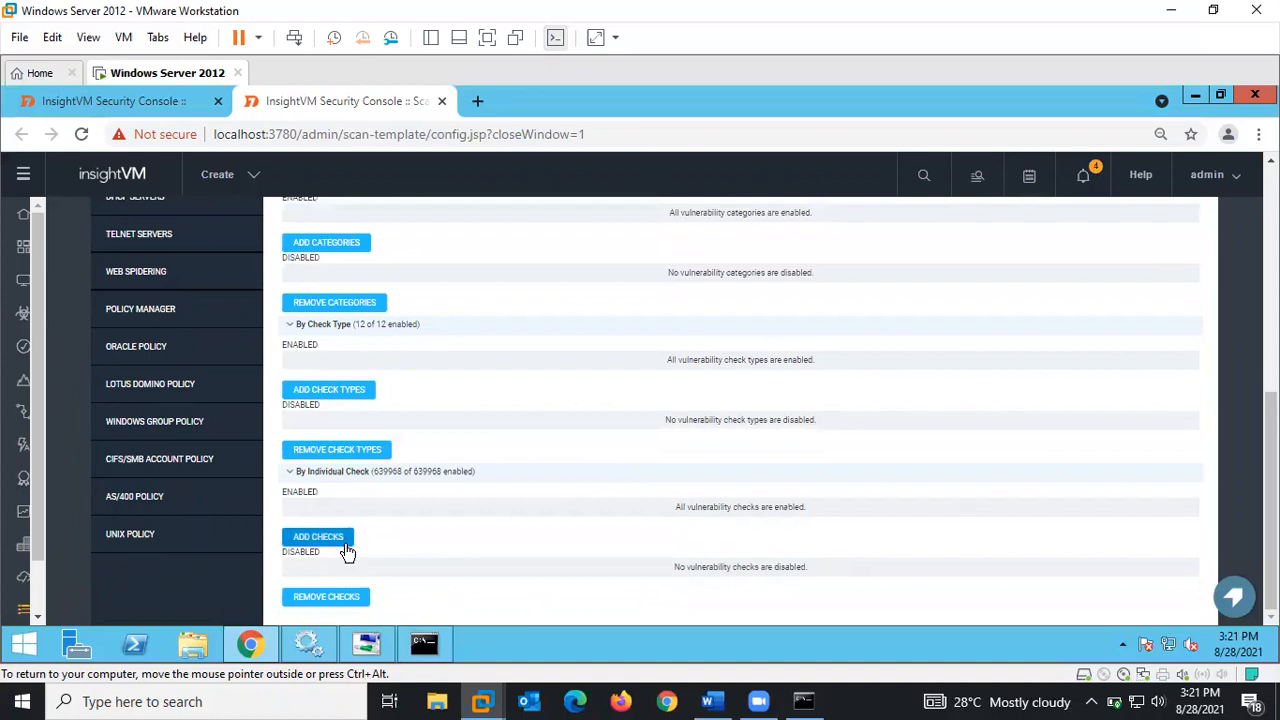
pyautogui.click(334, 541)
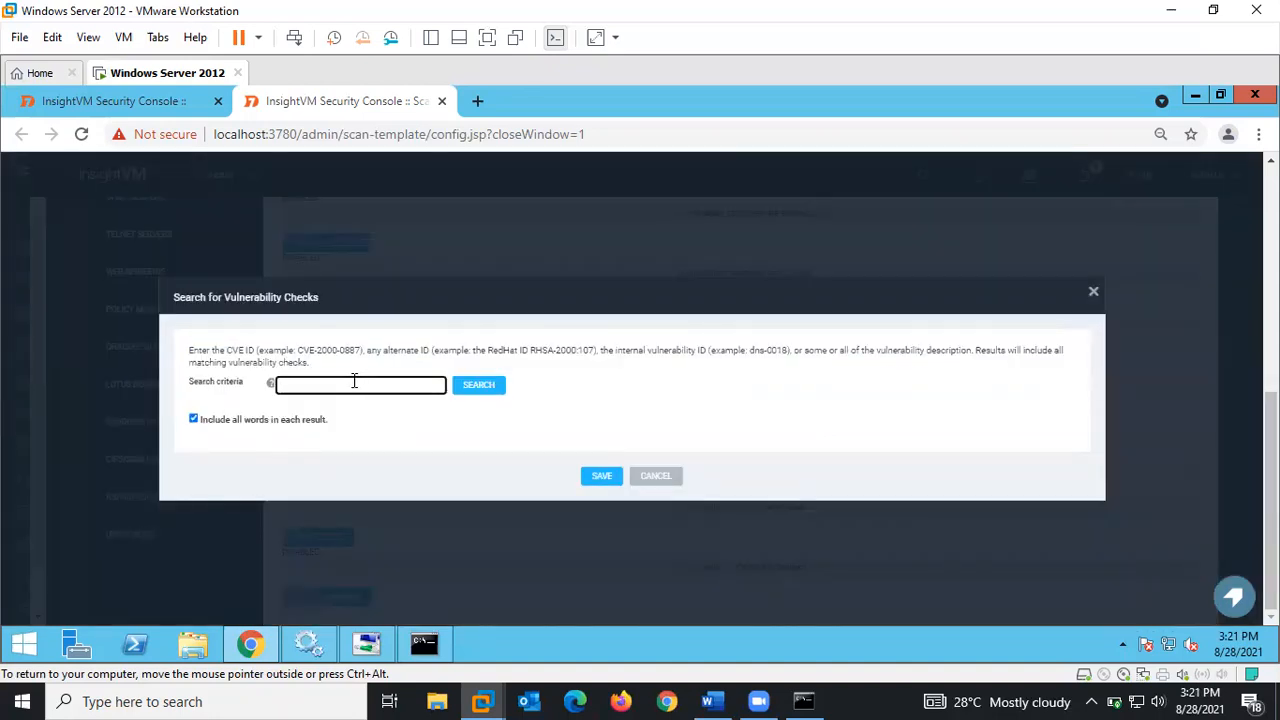
pyautogui.moveTo(296, 355)
pyautogui.mouseDown()
pyautogui.moveTo(363, 353)
pyautogui.moveTo(299, 357)
pyautogui.mouseUp()
pyautogui.hotkey('ctrl', 'c')
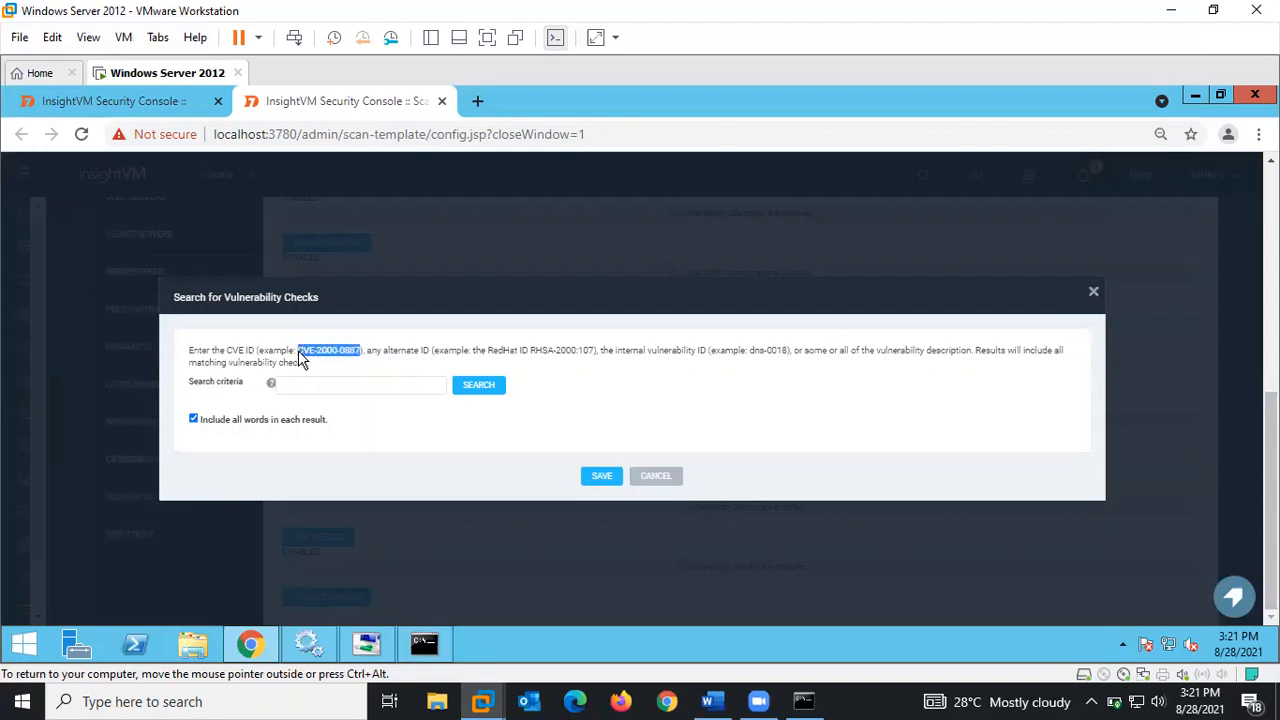
pyautogui.click(301, 386)
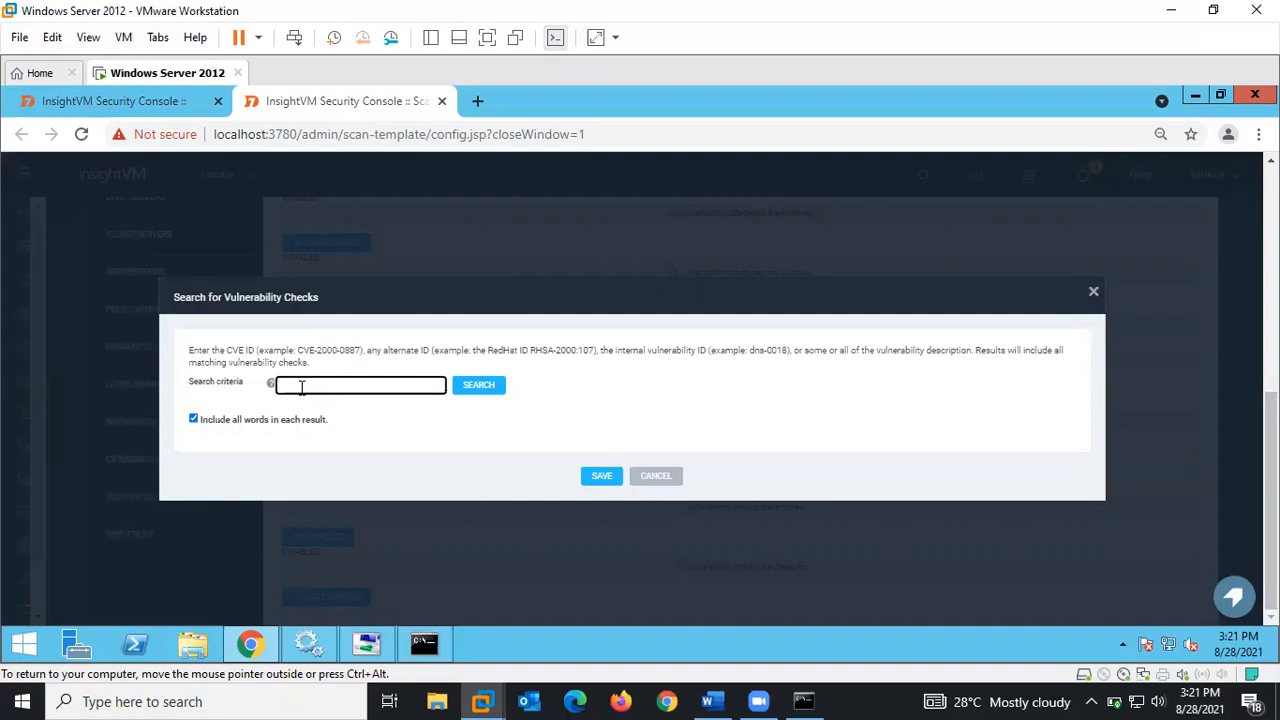
pyautogui.hotkey('ctrl', 'v')
pyautogui.click(481, 389)
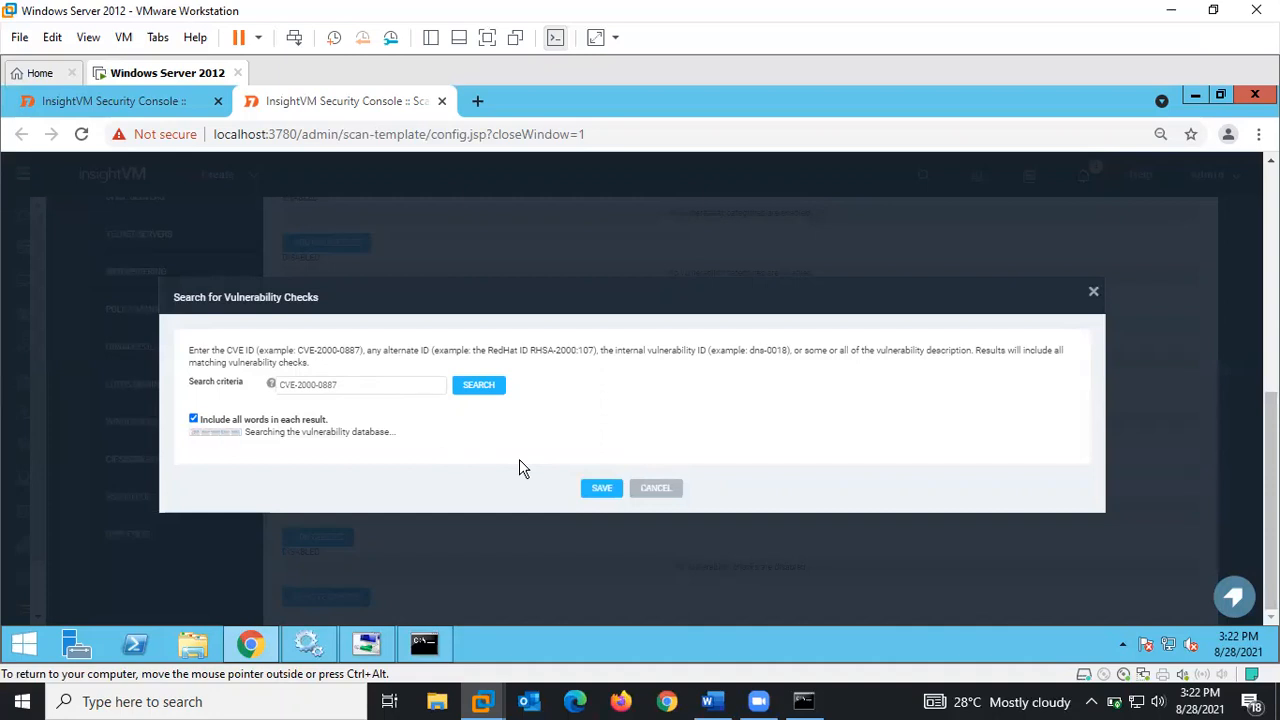
pyautogui.click(658, 490)
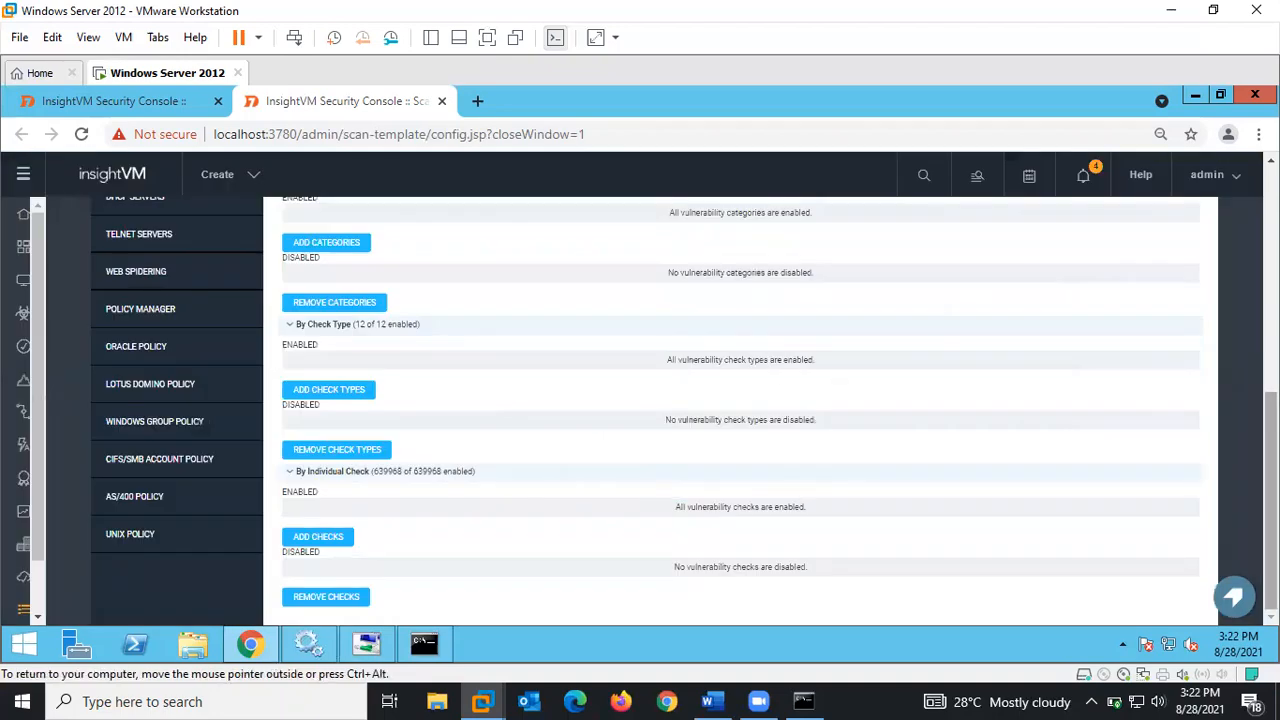
# - Return to the site configuration tab and view its Alerts section, which lists no alerts
pyautogui.scroll(10, 740, 410)
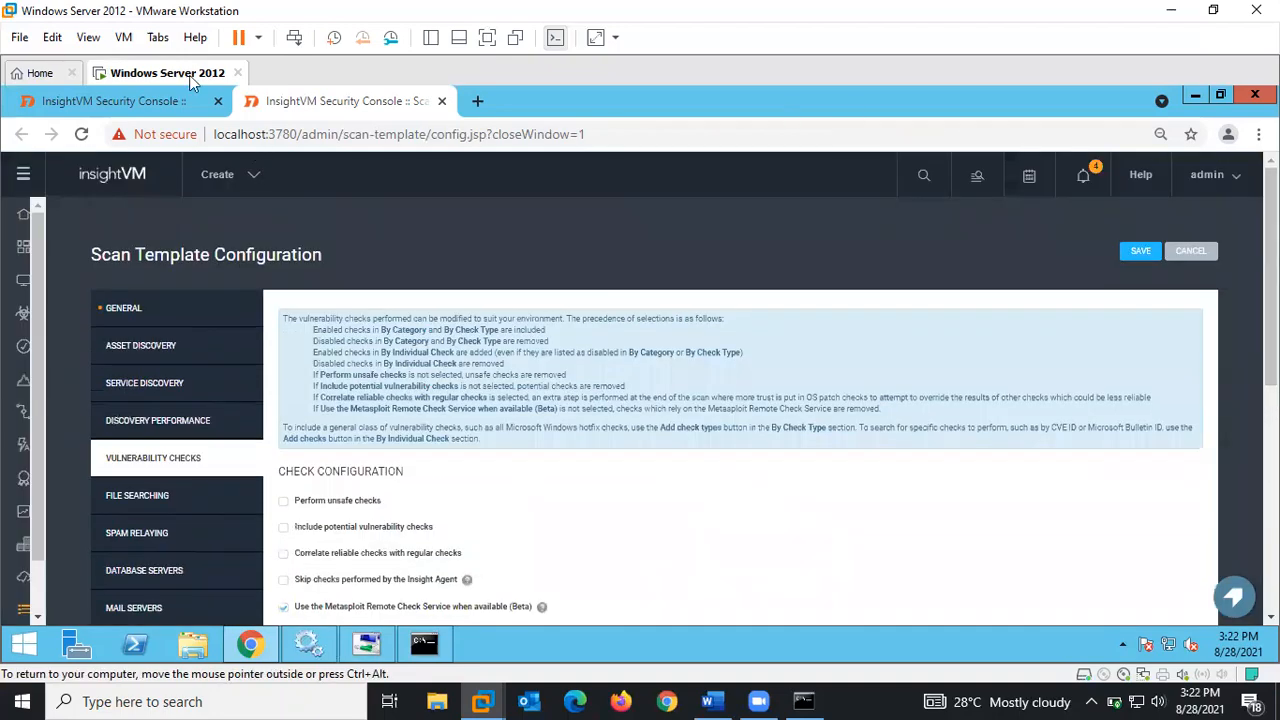
pyautogui.click(166, 104)
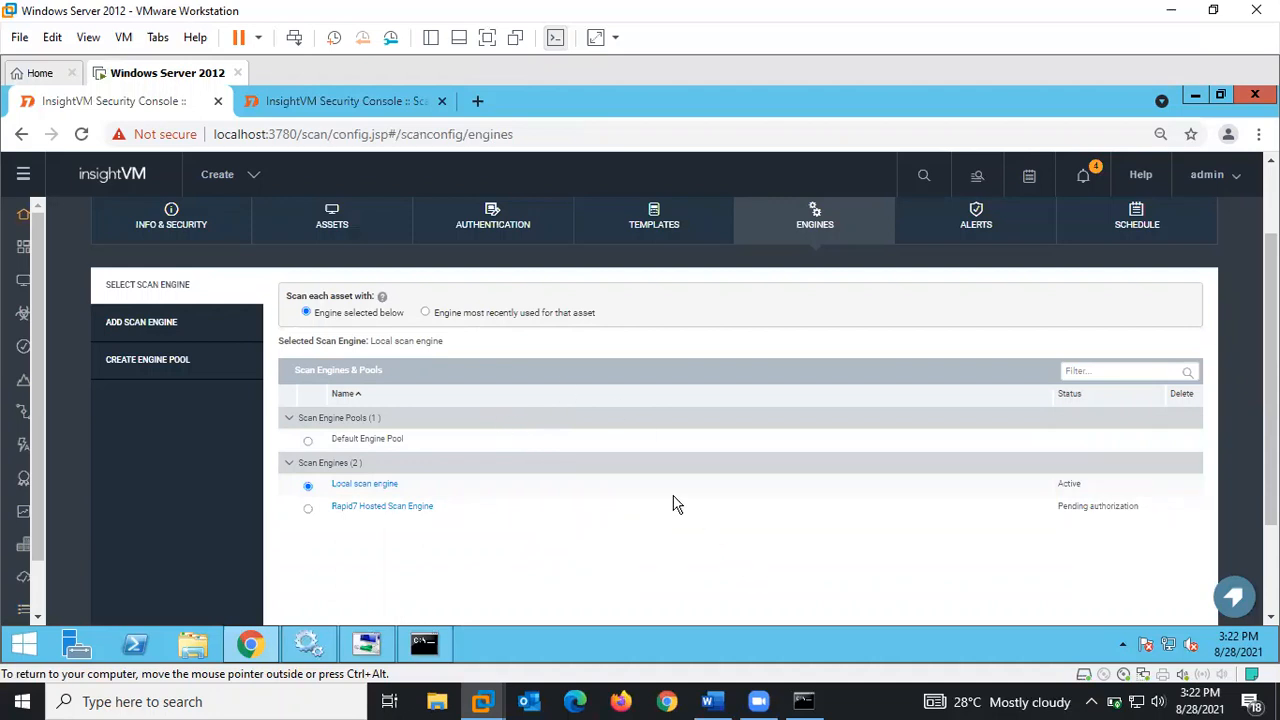
pyautogui.moveTo(1271, 380); pyautogui.dragTo(1271, 330)
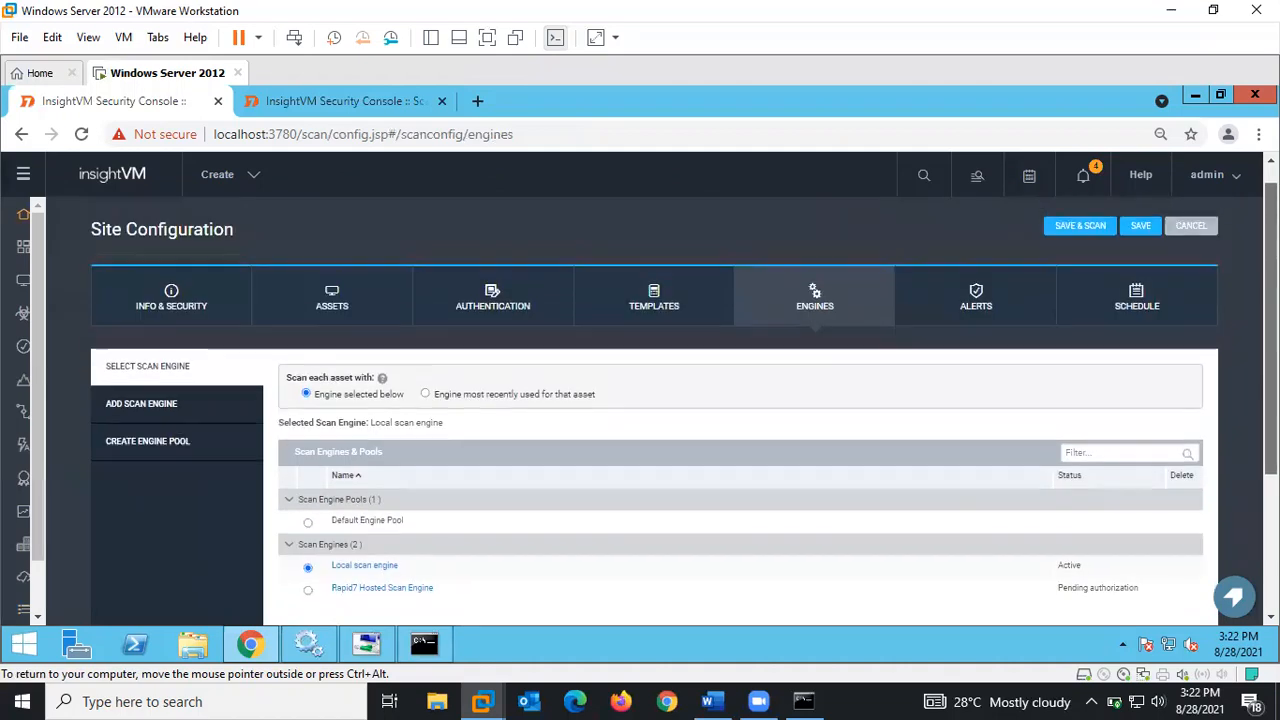
pyautogui.click(980, 296)
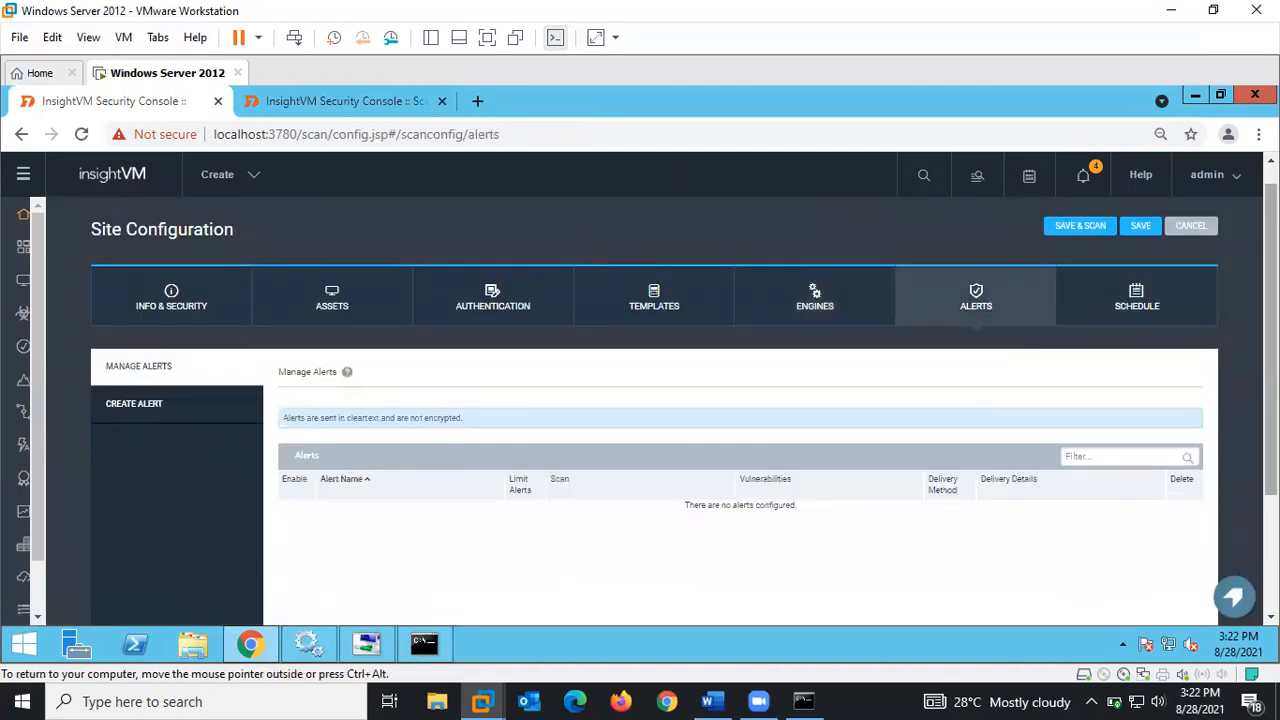
pyautogui.scroll(-3, 684, 400)
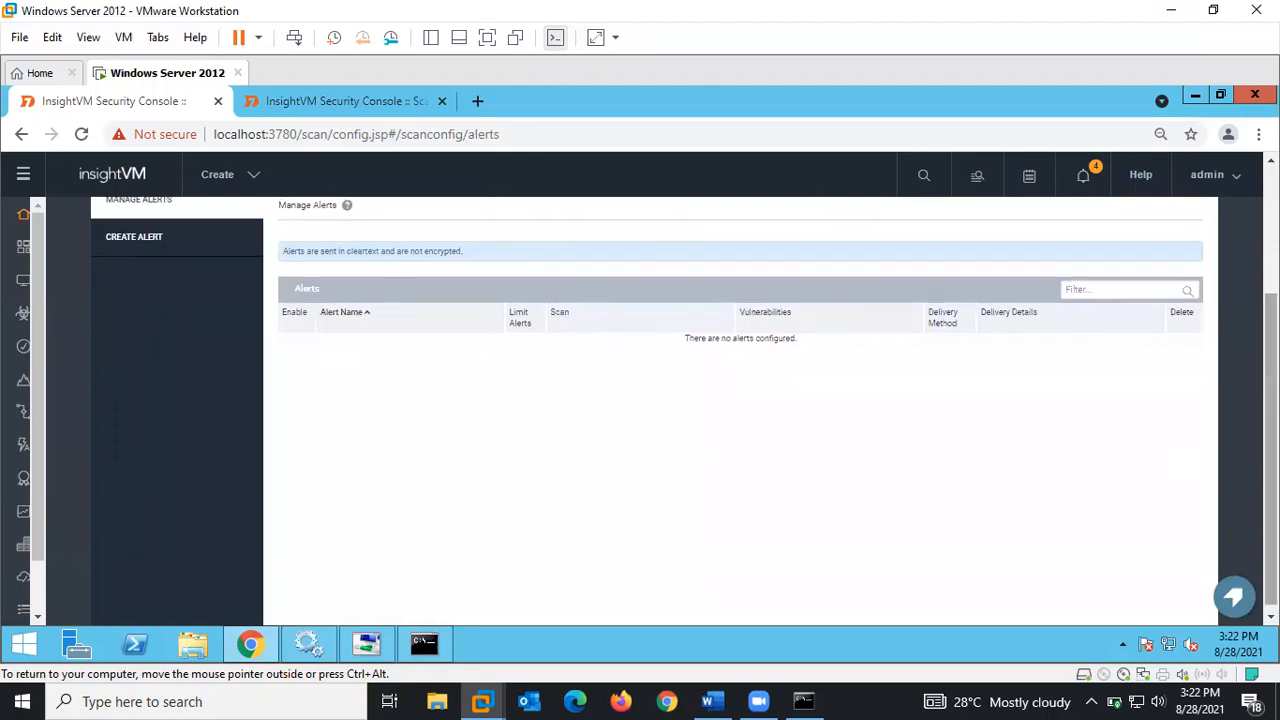
pyautogui.scroll(3, 1216, 350)
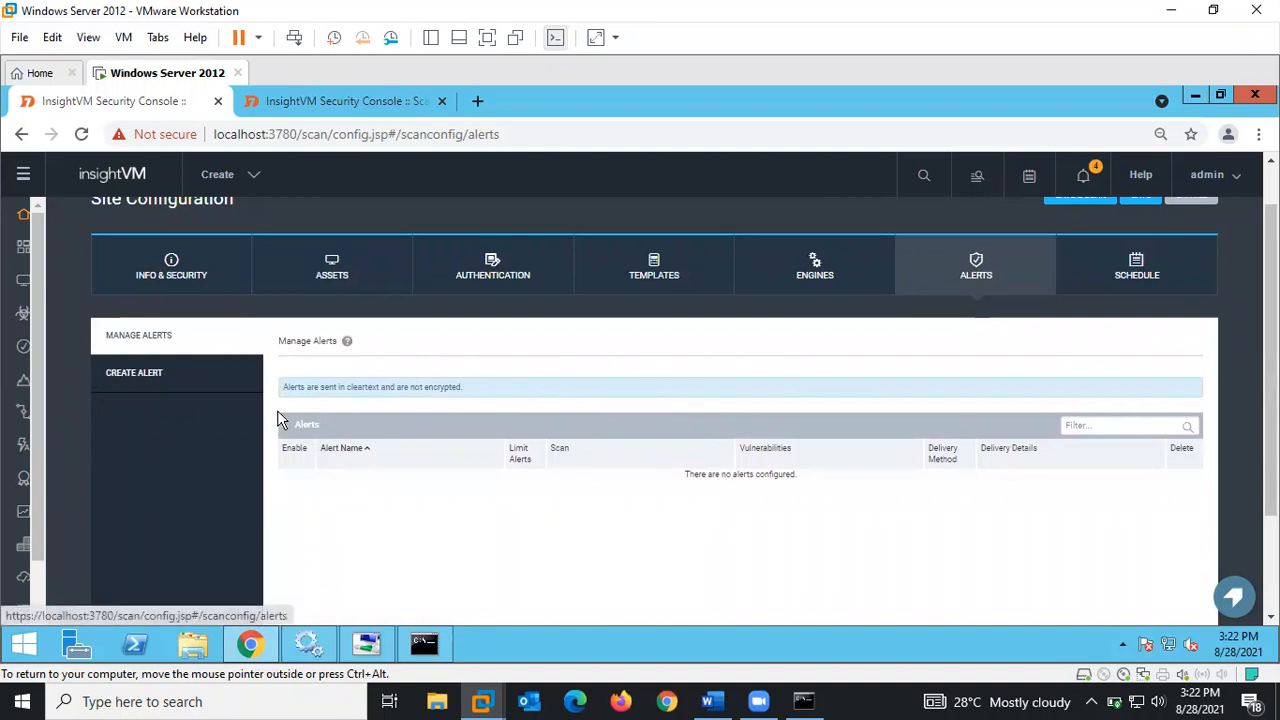
# - Create a new alert named 'test alert' with Maximum Alerts set to 5
pyautogui.click(162, 376)
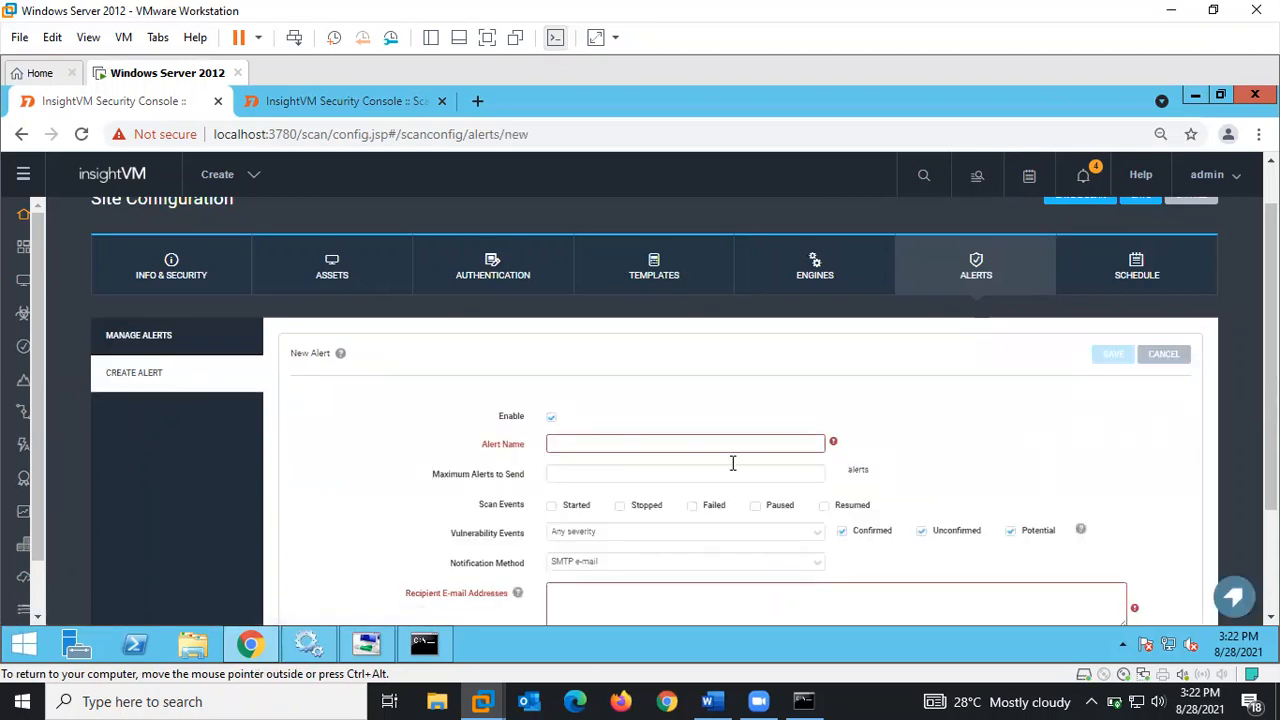
pyautogui.click(565, 441)
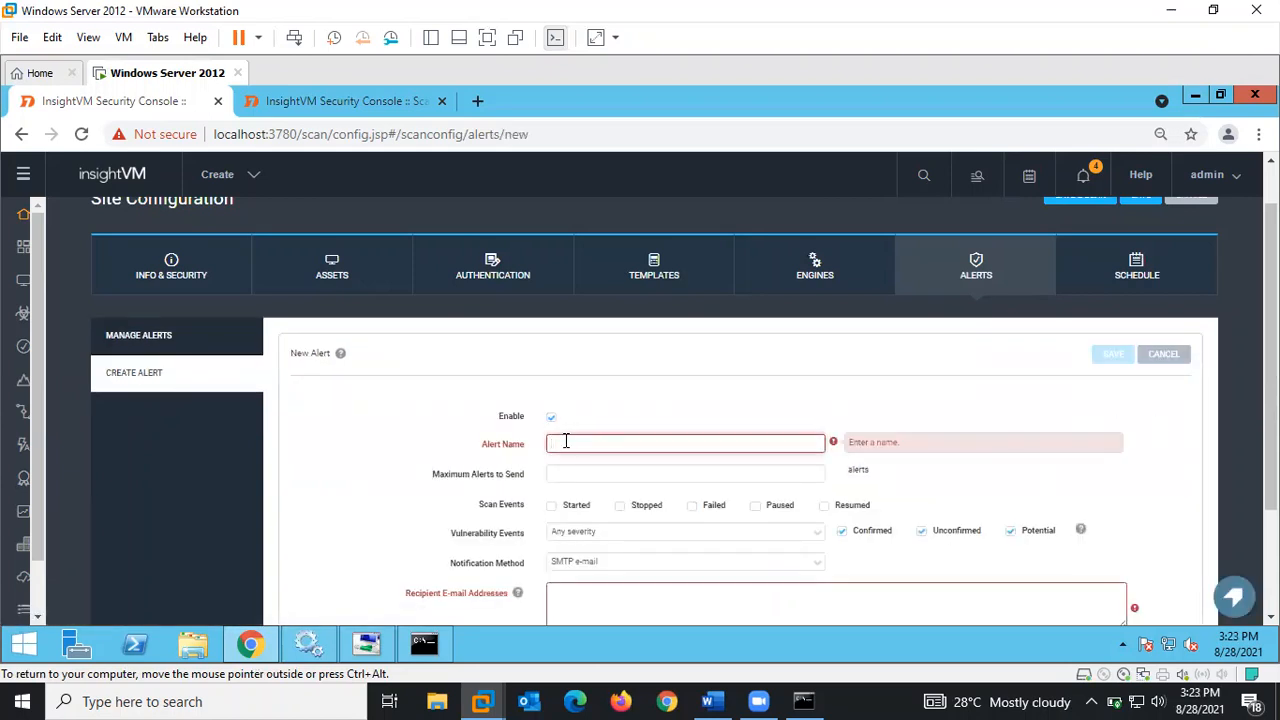
pyautogui.write('test alert')
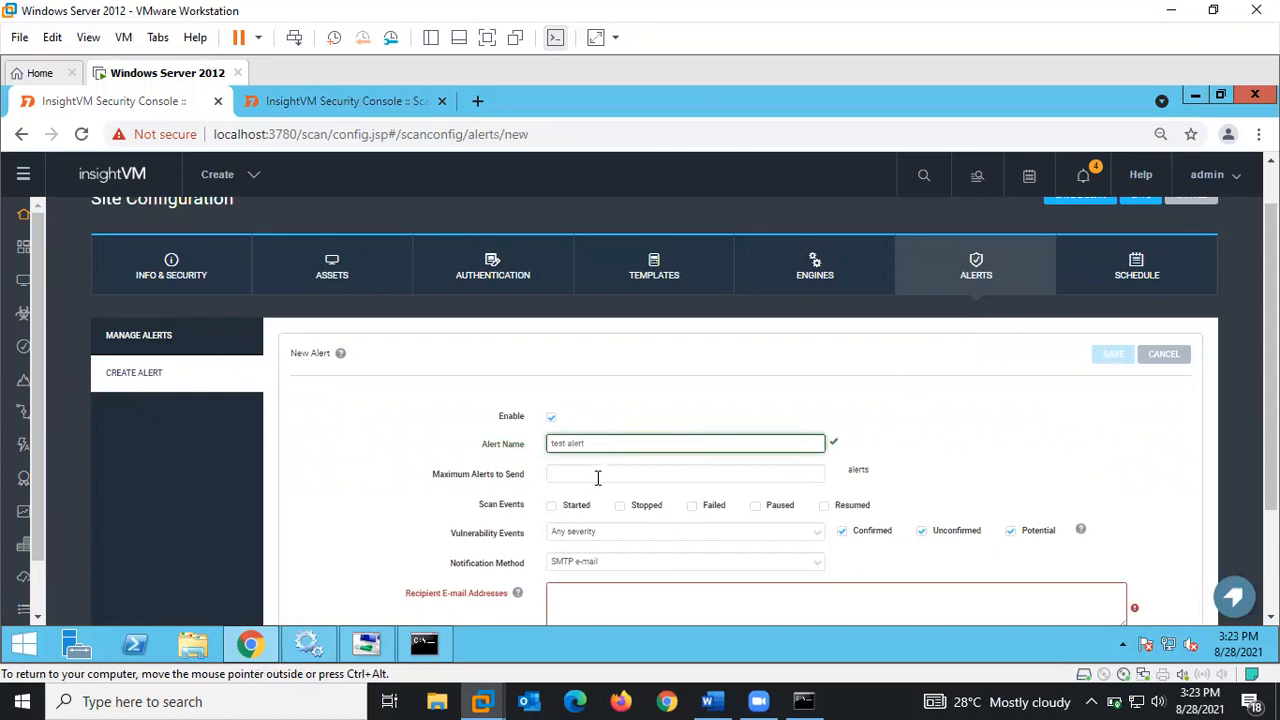
pyautogui.click(588, 475)
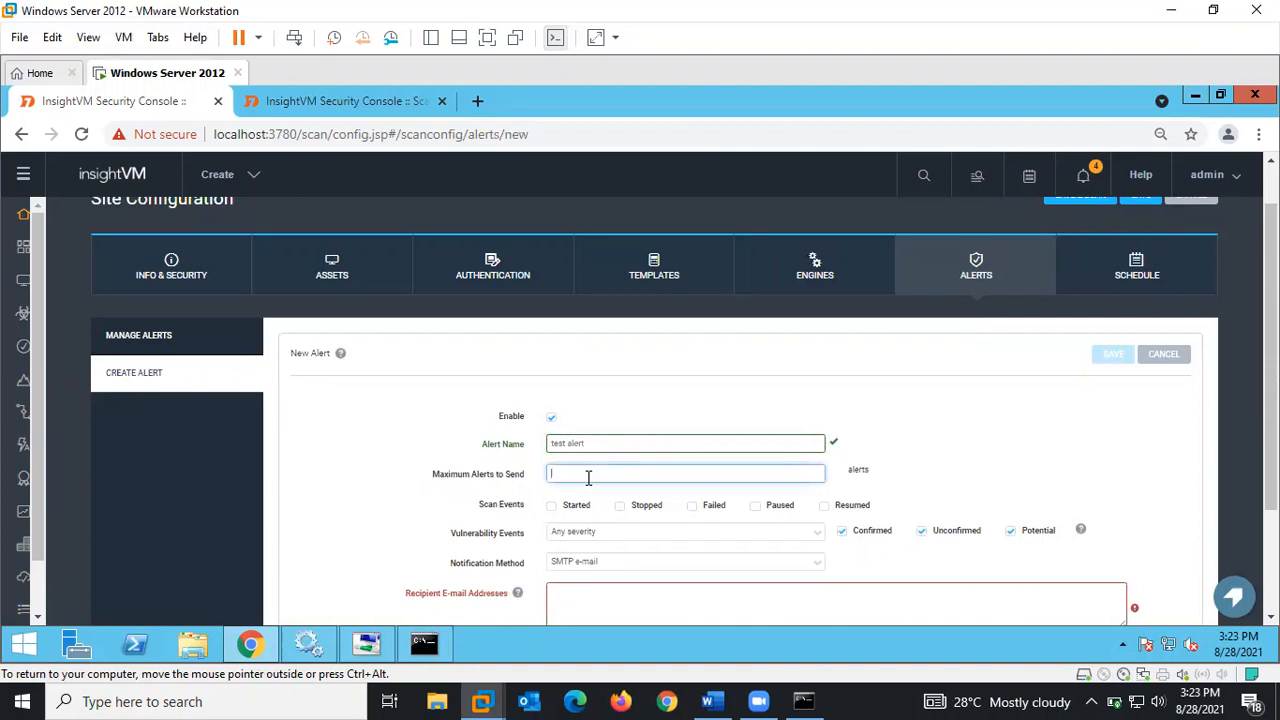
pyautogui.write('5')
# - Enable alerts for all scan events (start, stop, fail, pause, resume) and keep Any severity
pyautogui.click(552, 509)
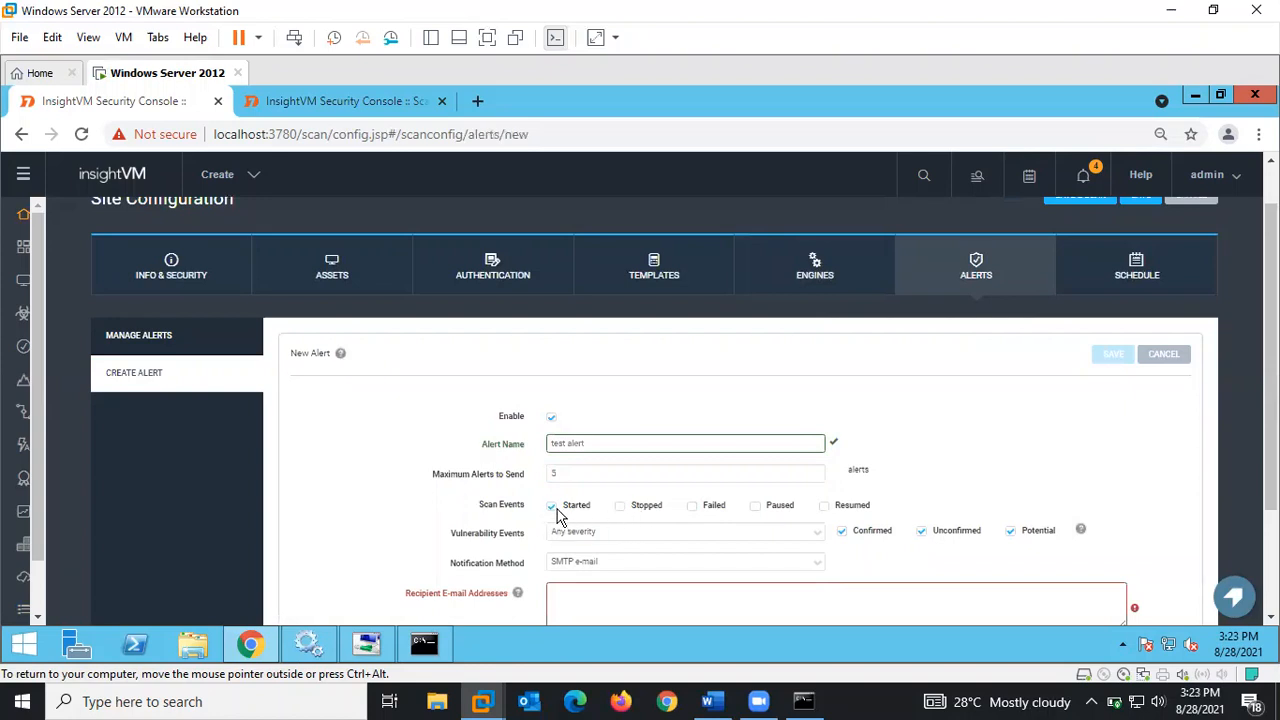
pyautogui.click(620, 510)
pyautogui.click(692, 510)
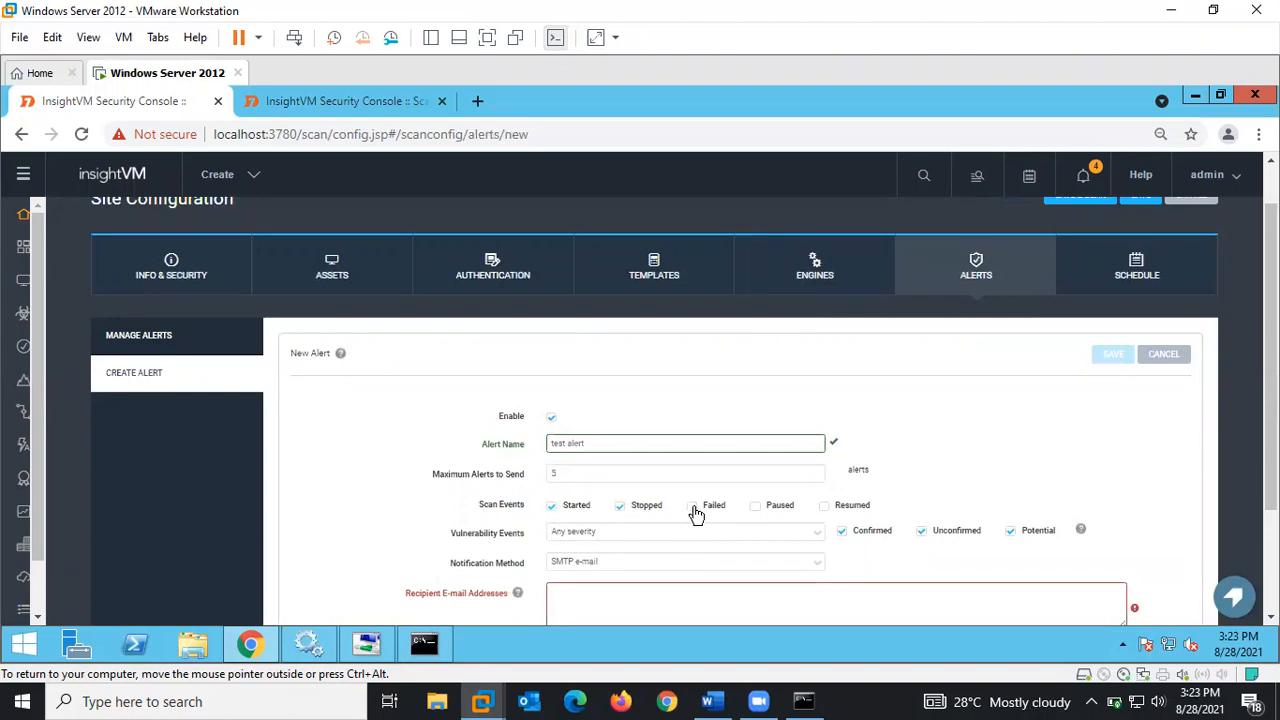
pyautogui.click(757, 507)
pyautogui.click(824, 507)
pyautogui.scroll(-3, 909, 440)
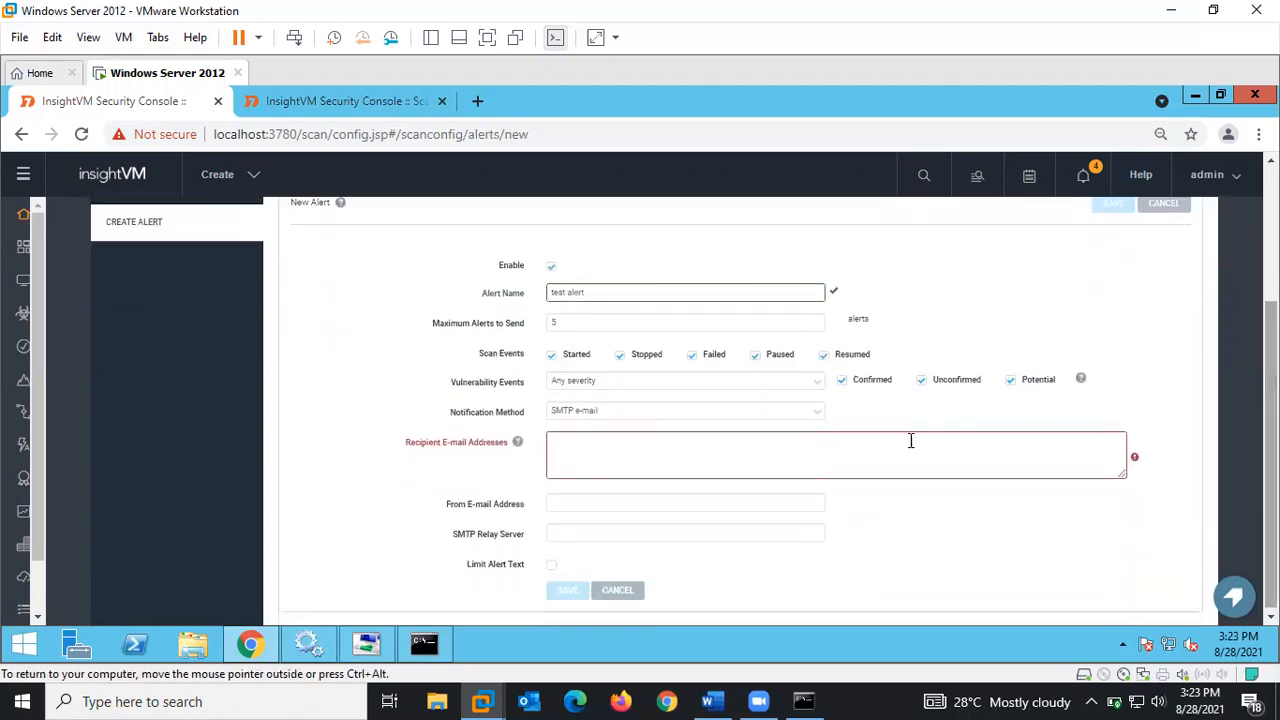
pyautogui.click(587, 388)
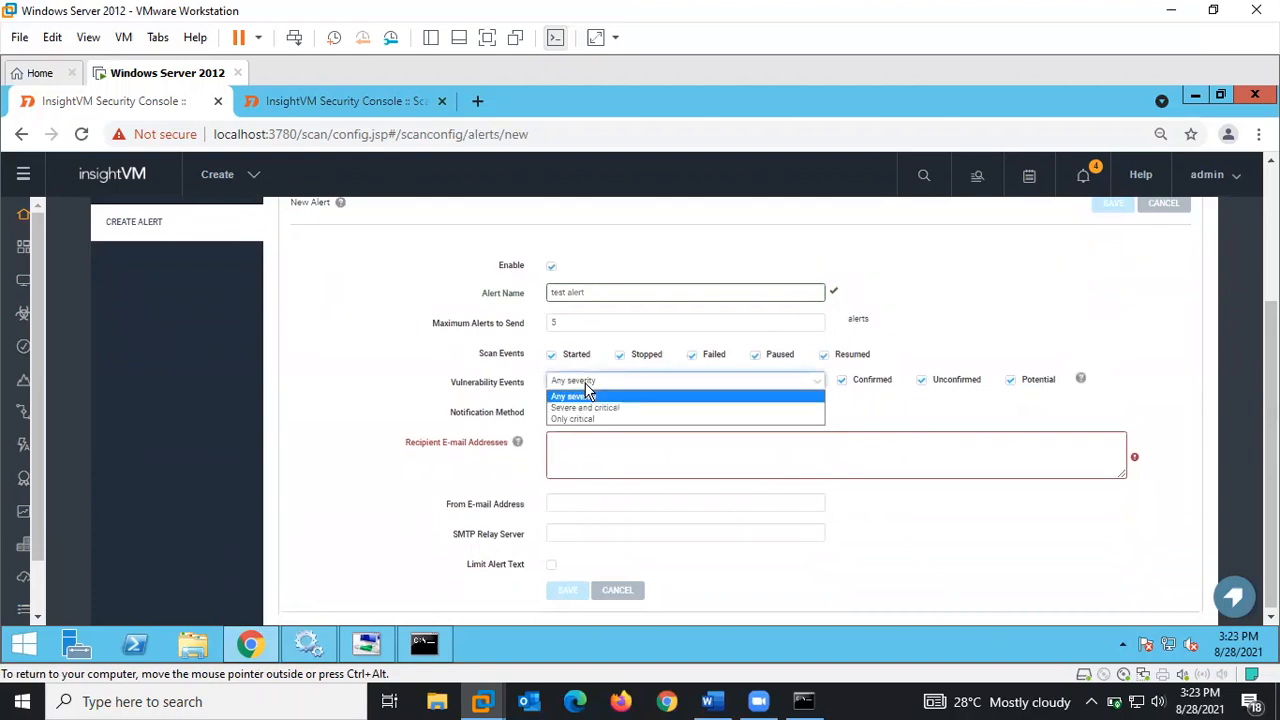
pyautogui.click(587, 390)
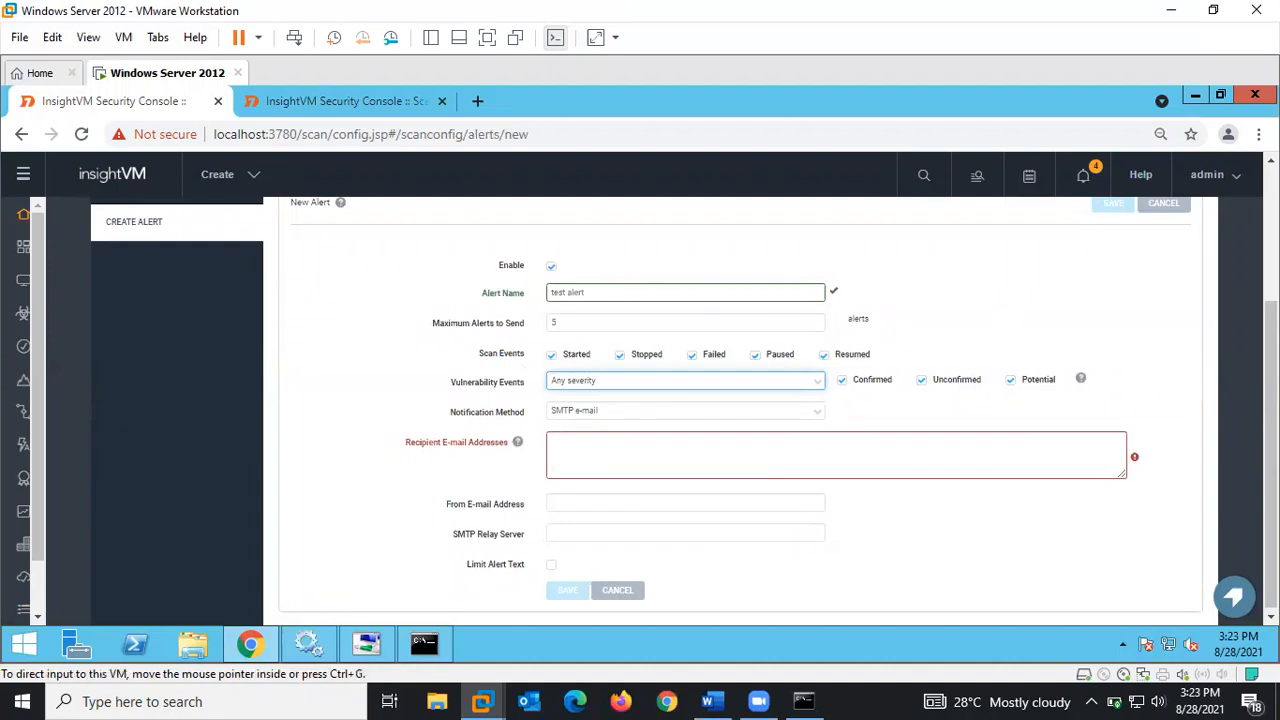
# - Enter a sender e-mail address in the alert form, then cancel the new alert without saving
pyautogui.scroll(-1, 720, 550)
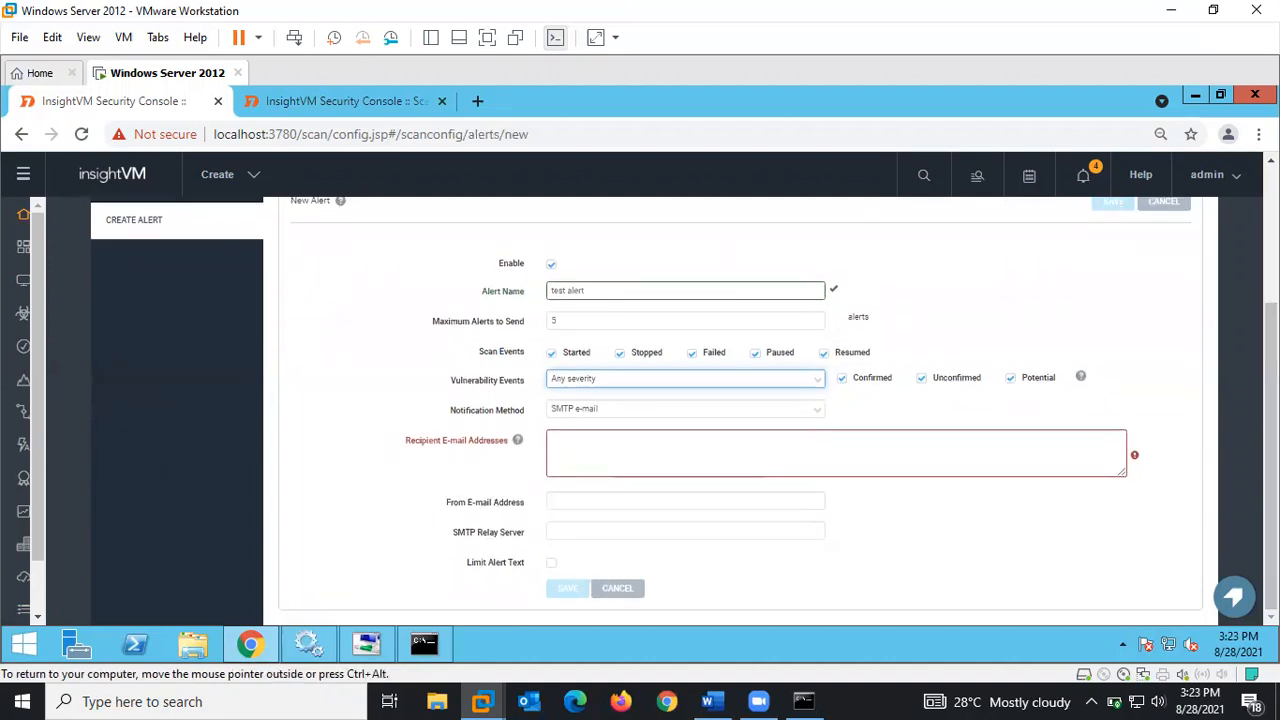
pyautogui.click(587, 500)
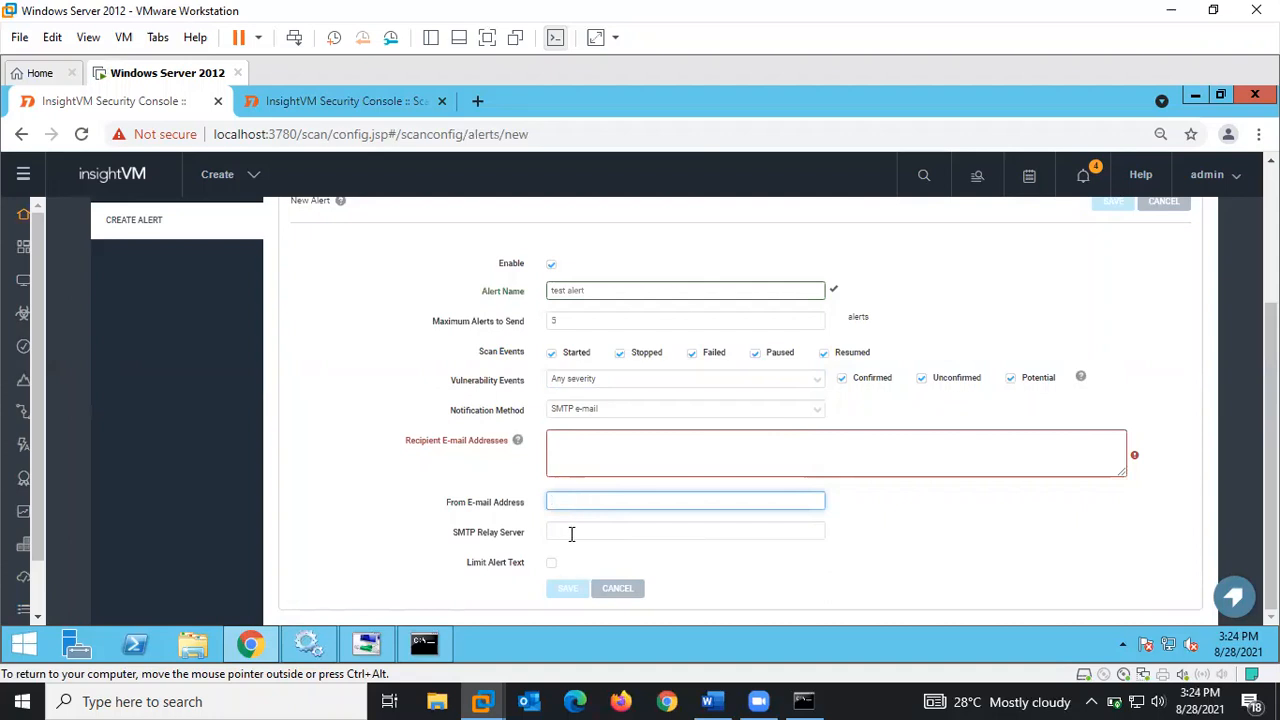
pyautogui.click(571, 533)
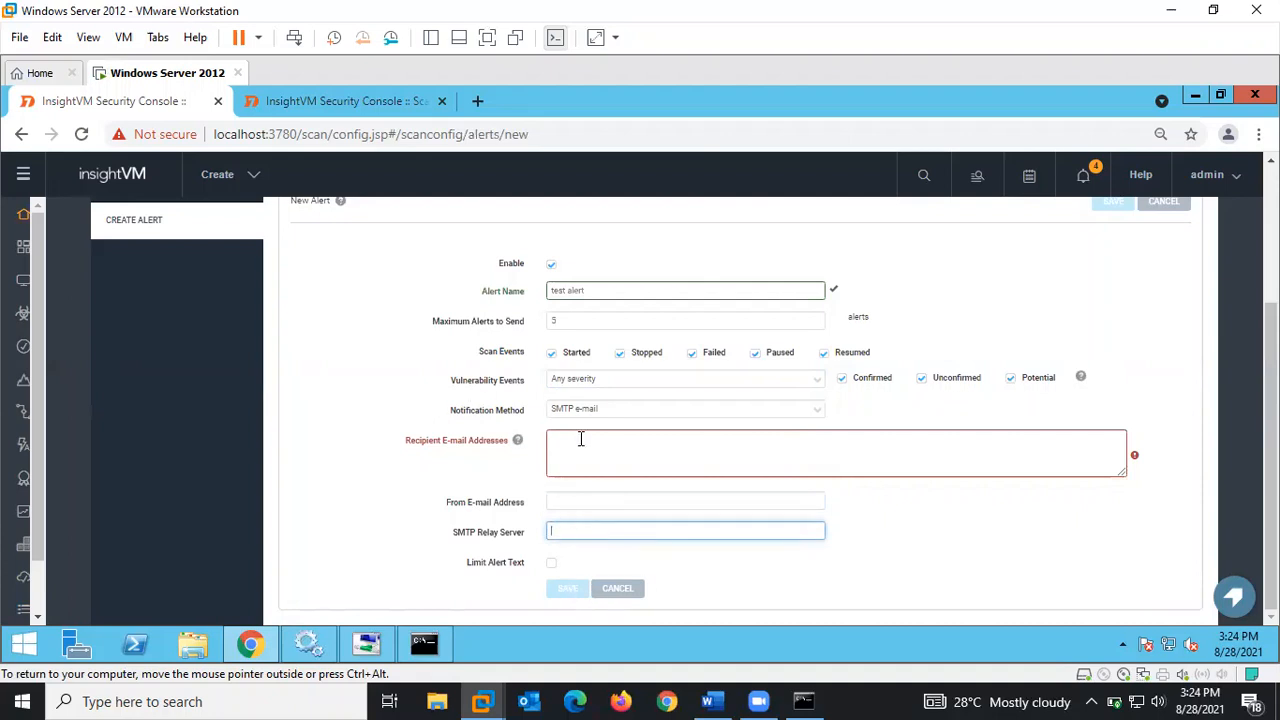
pyautogui.scroll(1, 1270, 420)
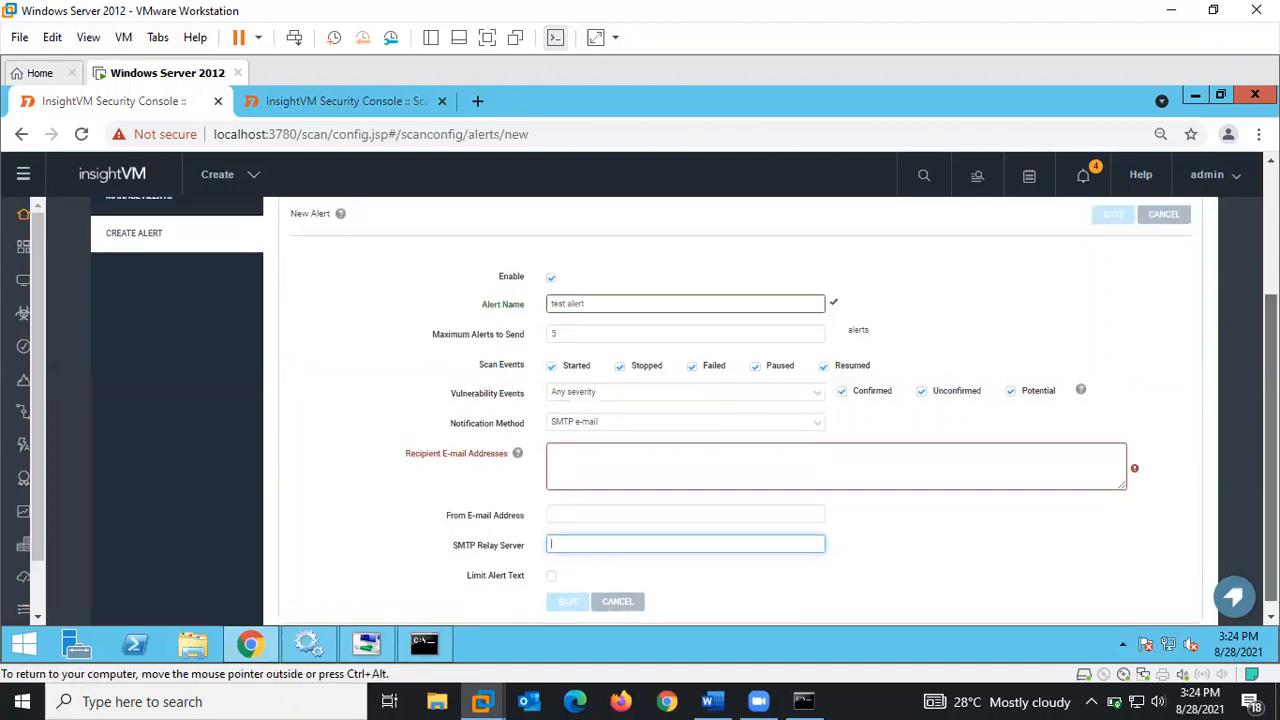
pyautogui.scroll(-1, 1270, 420)
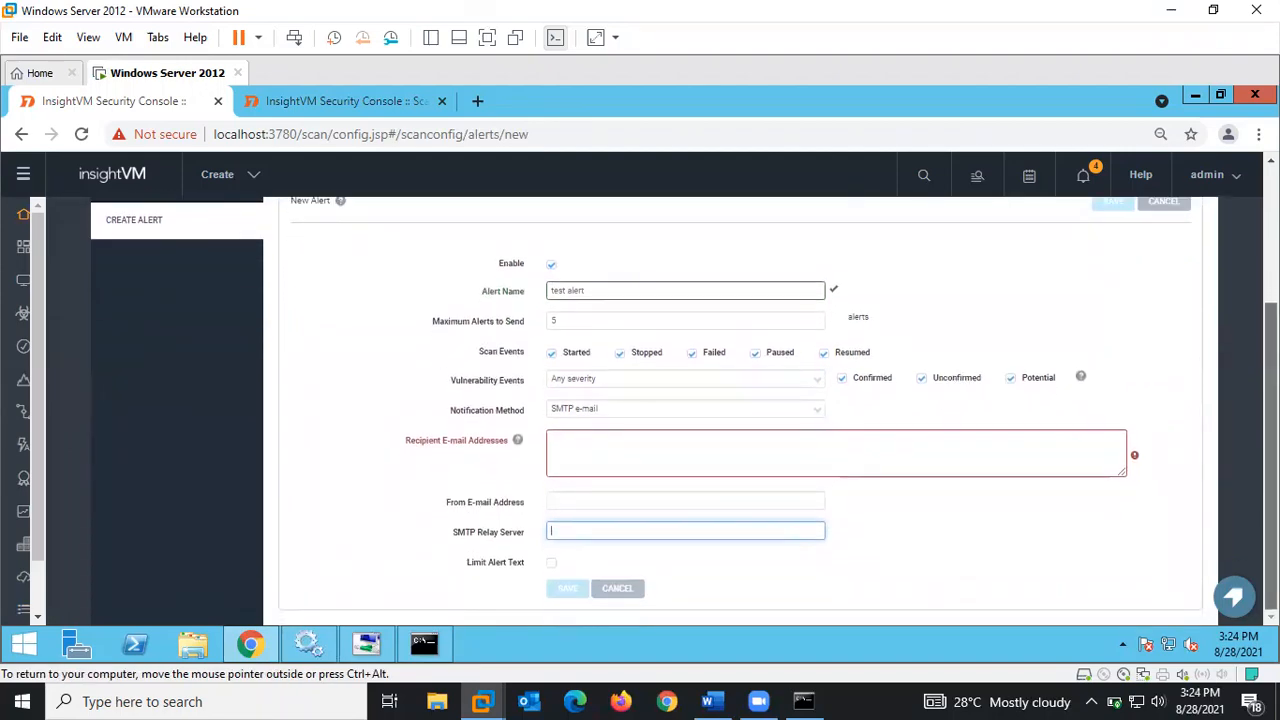
pyautogui.scroll(2, 650, 410)
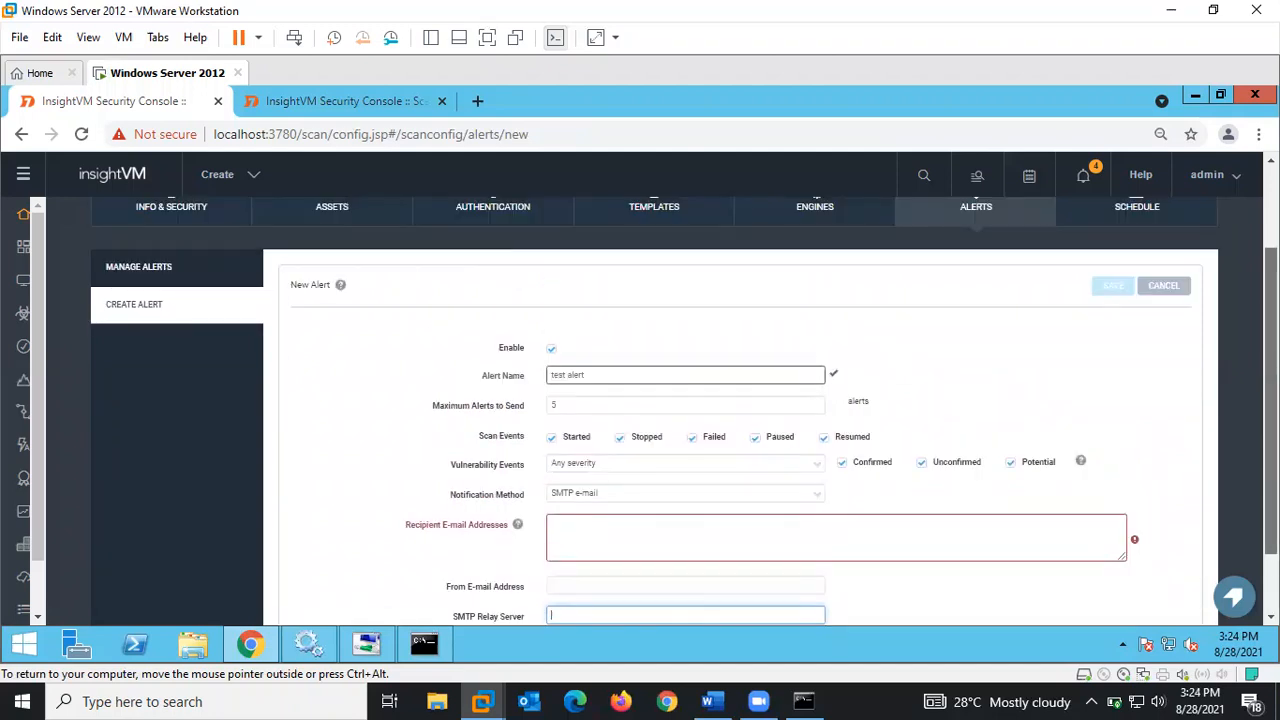
pyautogui.moveTo(1271, 400); pyautogui.dragTo(1271, 452)
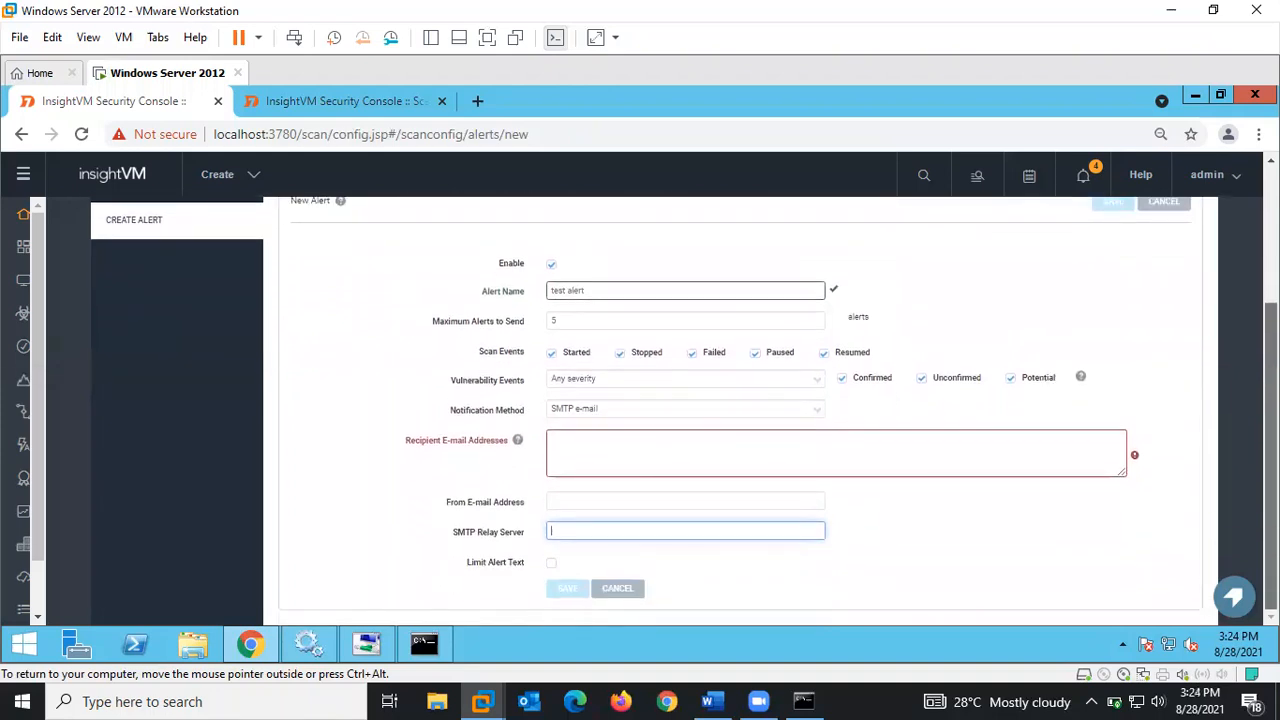
pyautogui.click(577, 500)
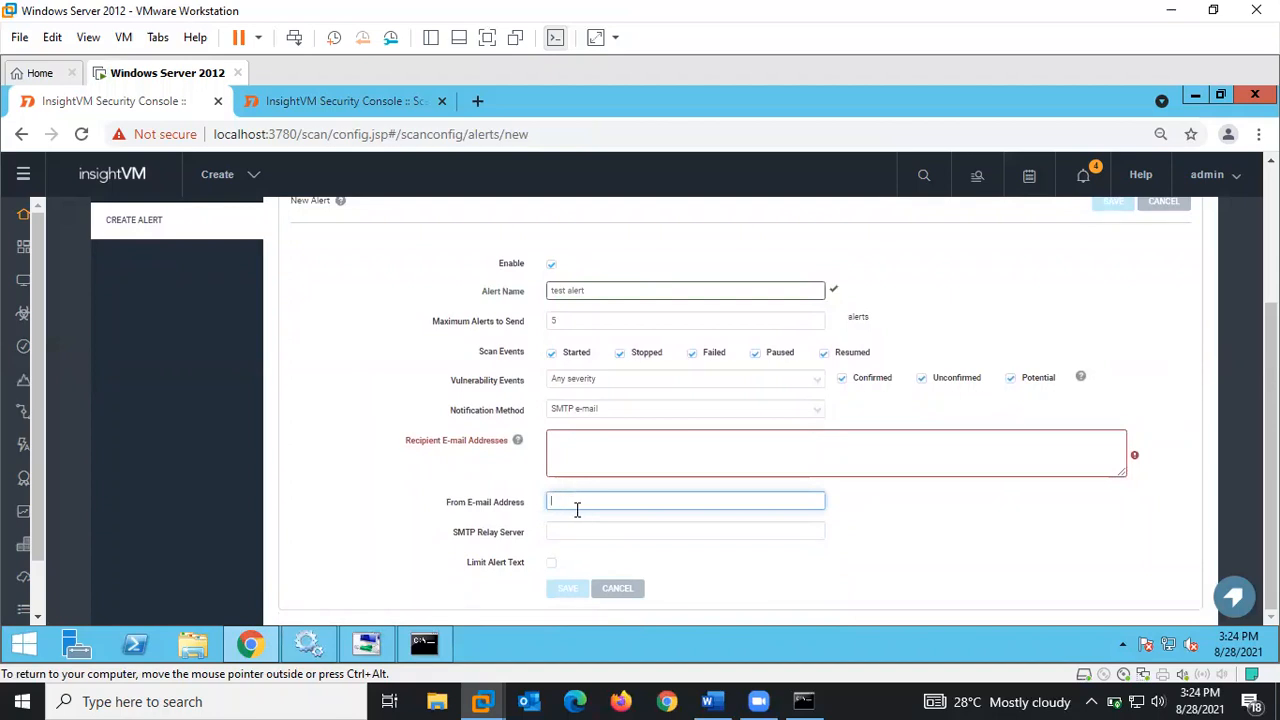
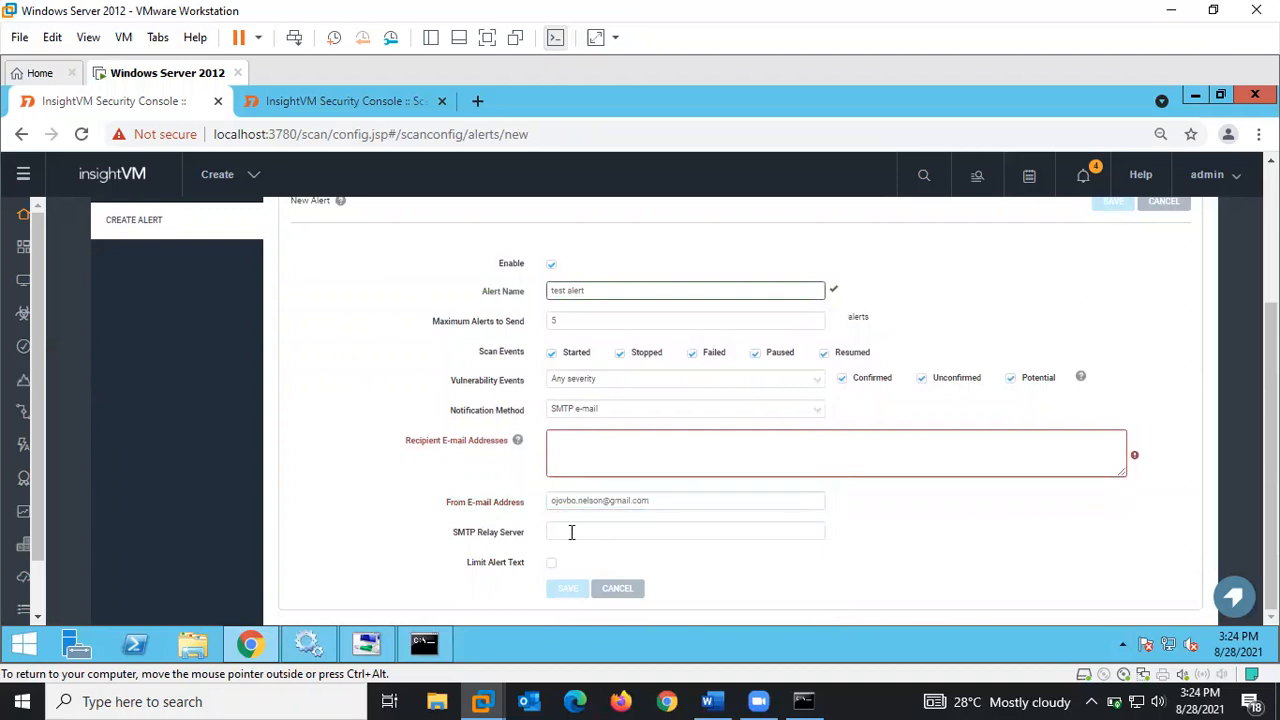
pyautogui.click(571, 531)
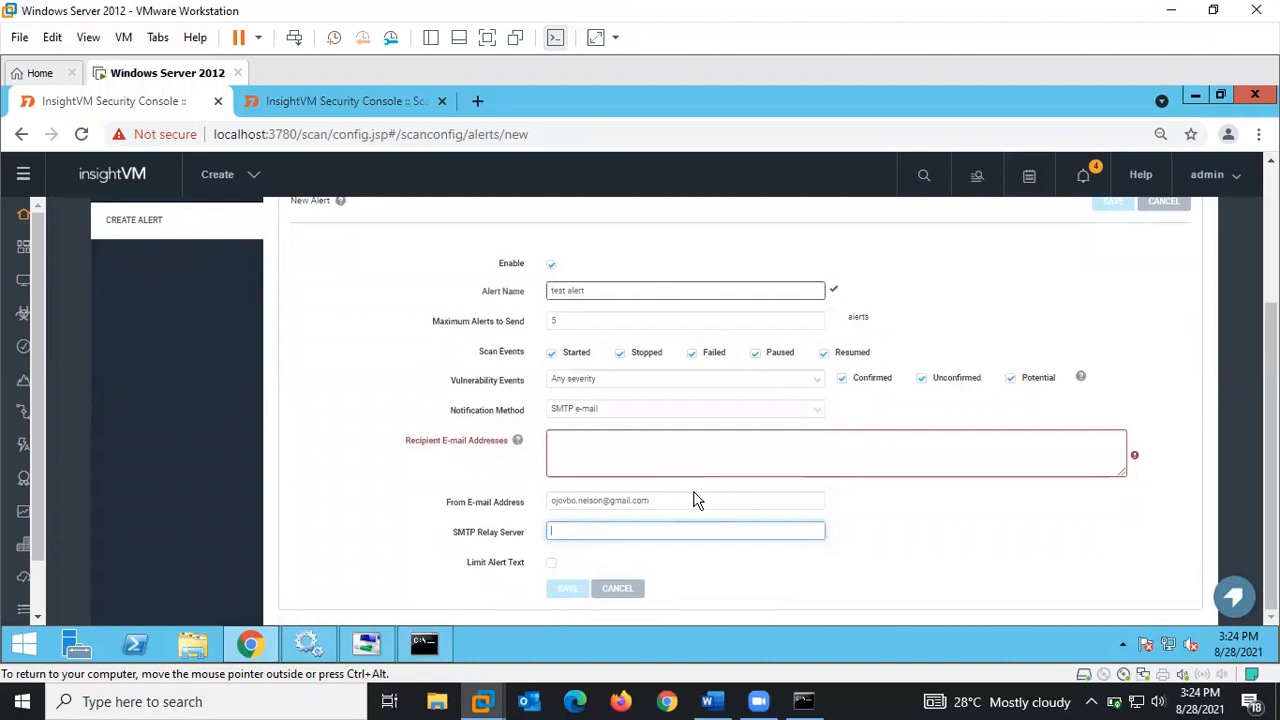
pyautogui.click(630, 589)
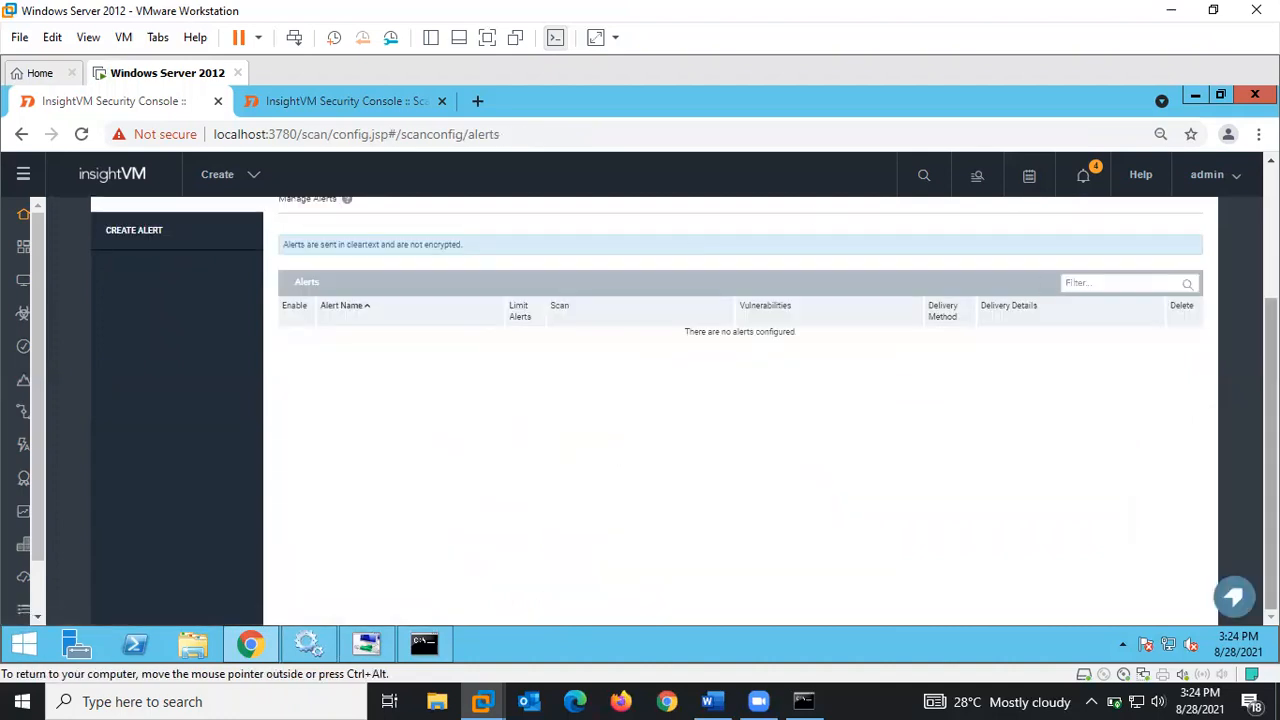
# - Create a new scan schedule on the Schedule tab with a 12:00 PM start time
pyautogui.scroll(3, 1150, 290)
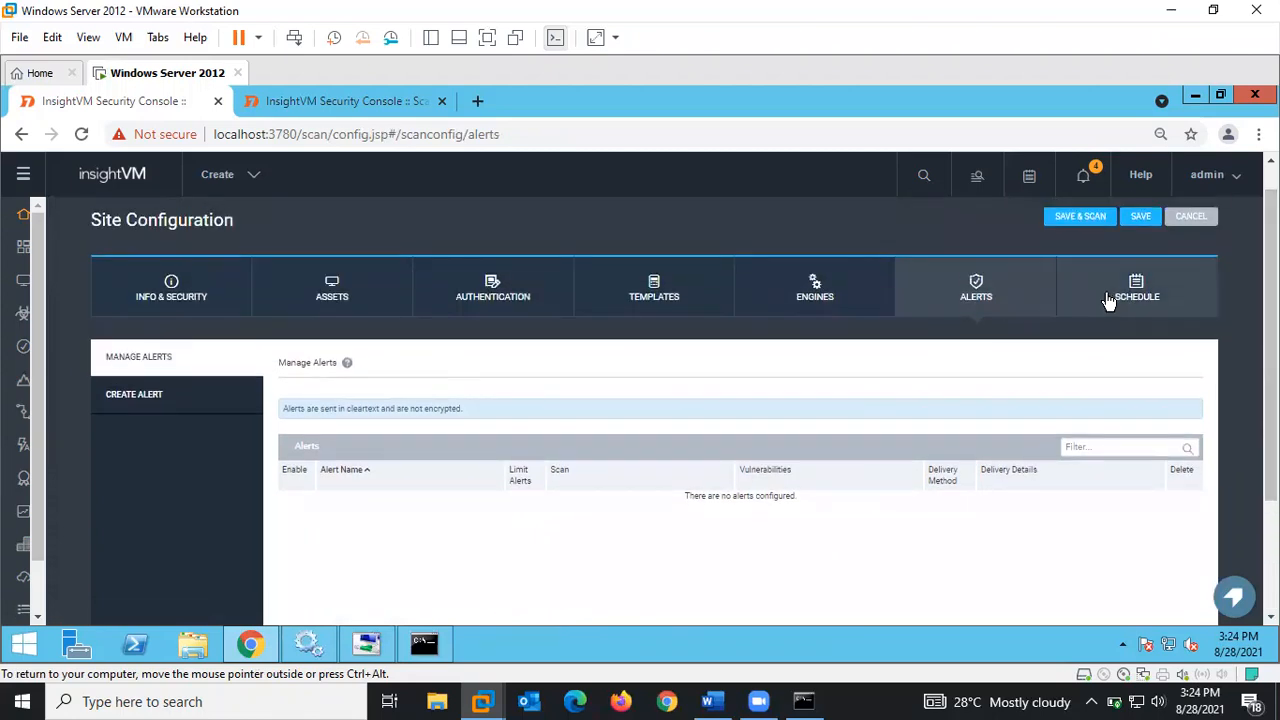
pyautogui.click(1108, 300)
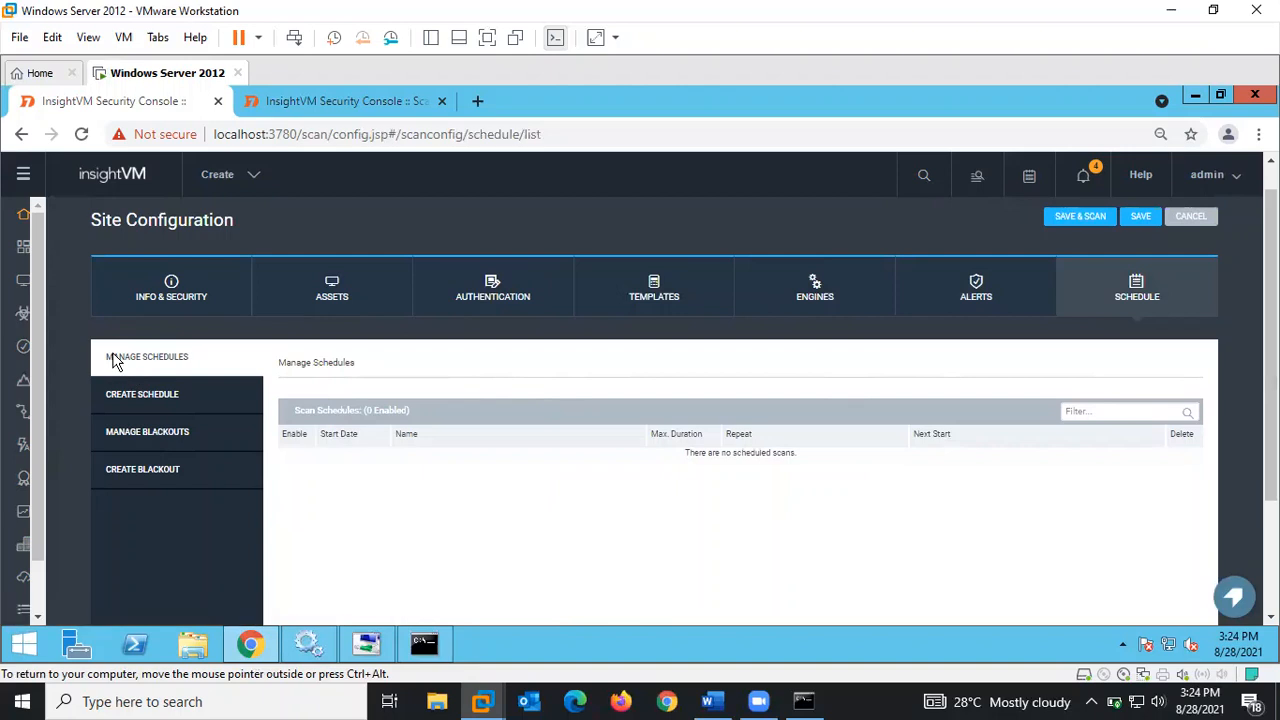
pyautogui.click(182, 400)
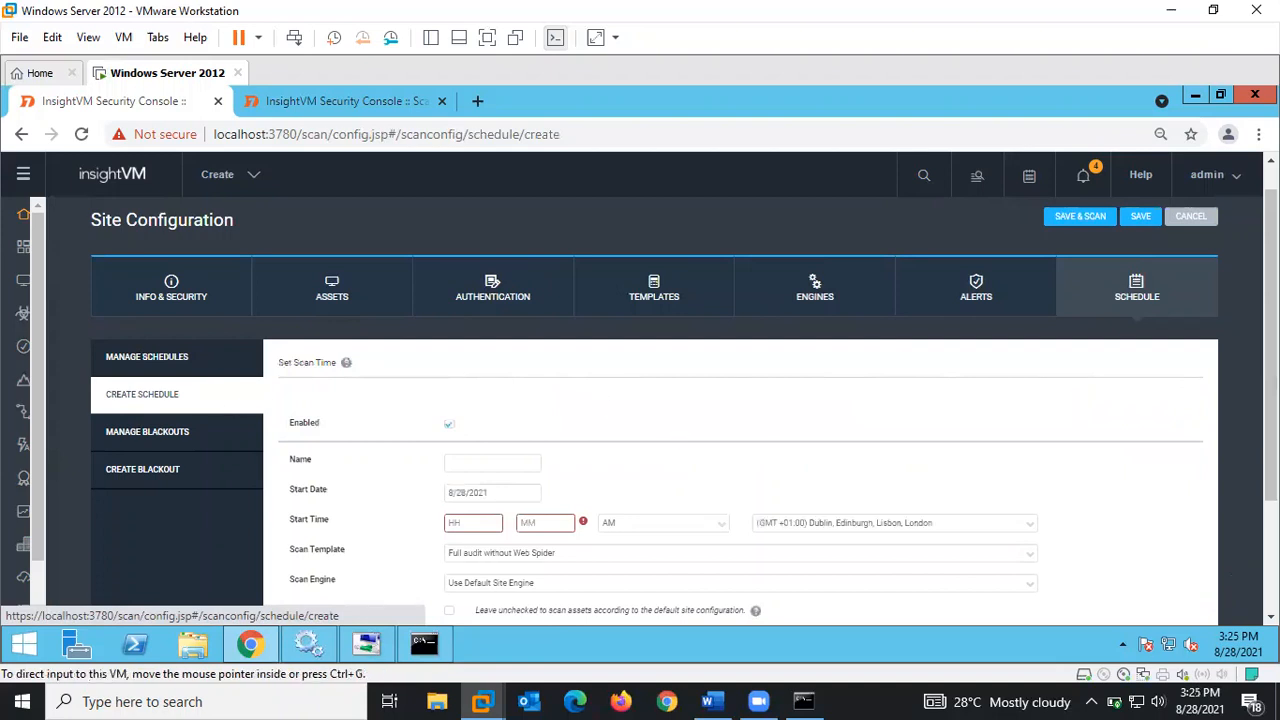
pyautogui.scroll(-3, 640, 410)
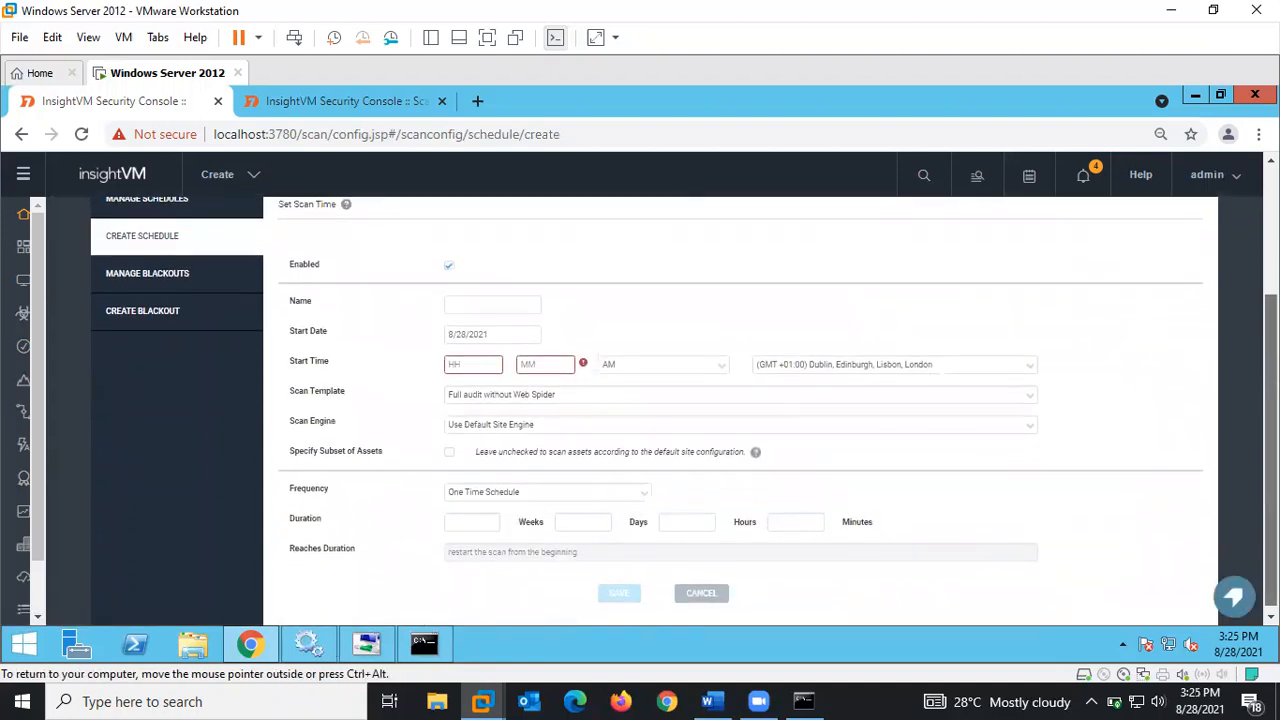
pyautogui.click(470, 357)
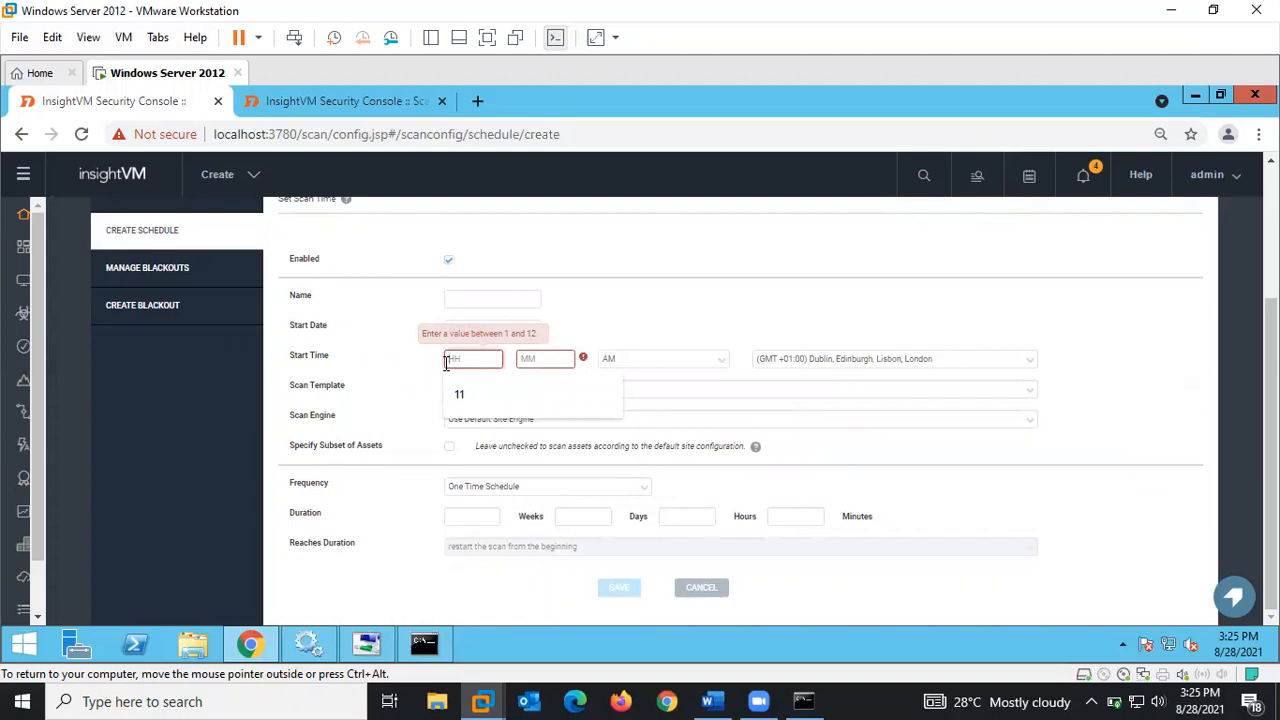
pyautogui.write('12')
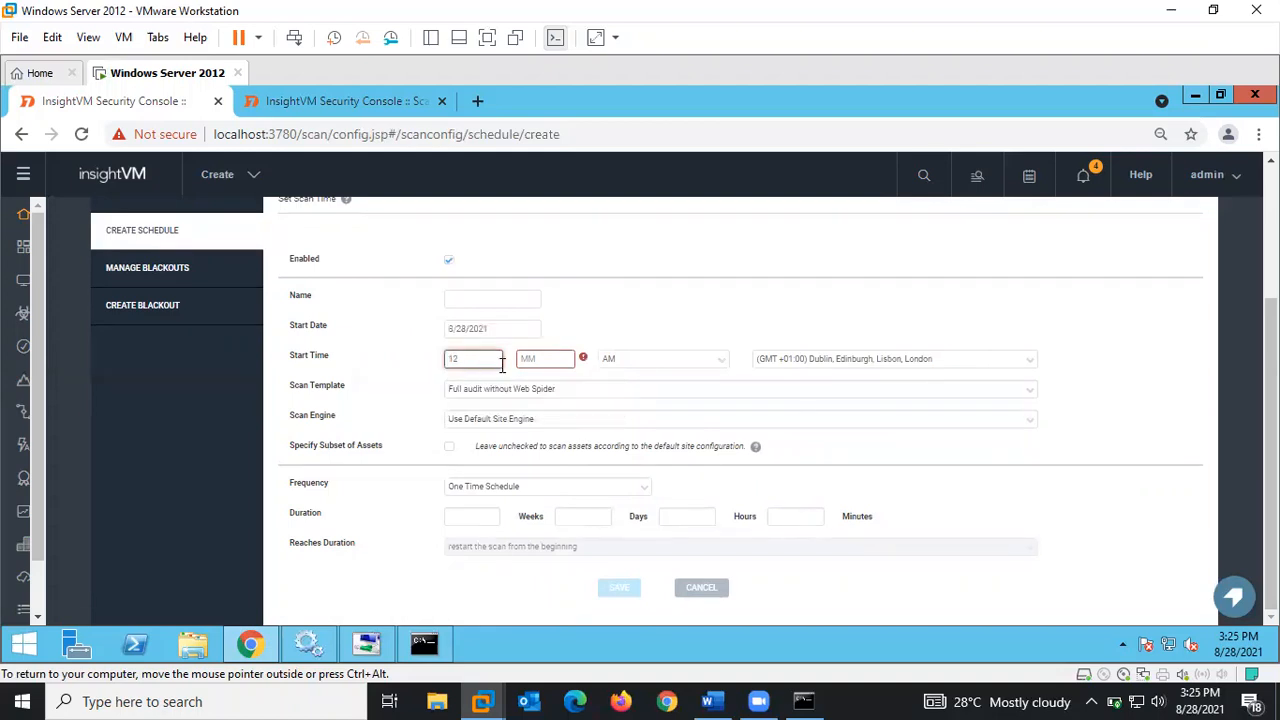
pyautogui.click(530, 360)
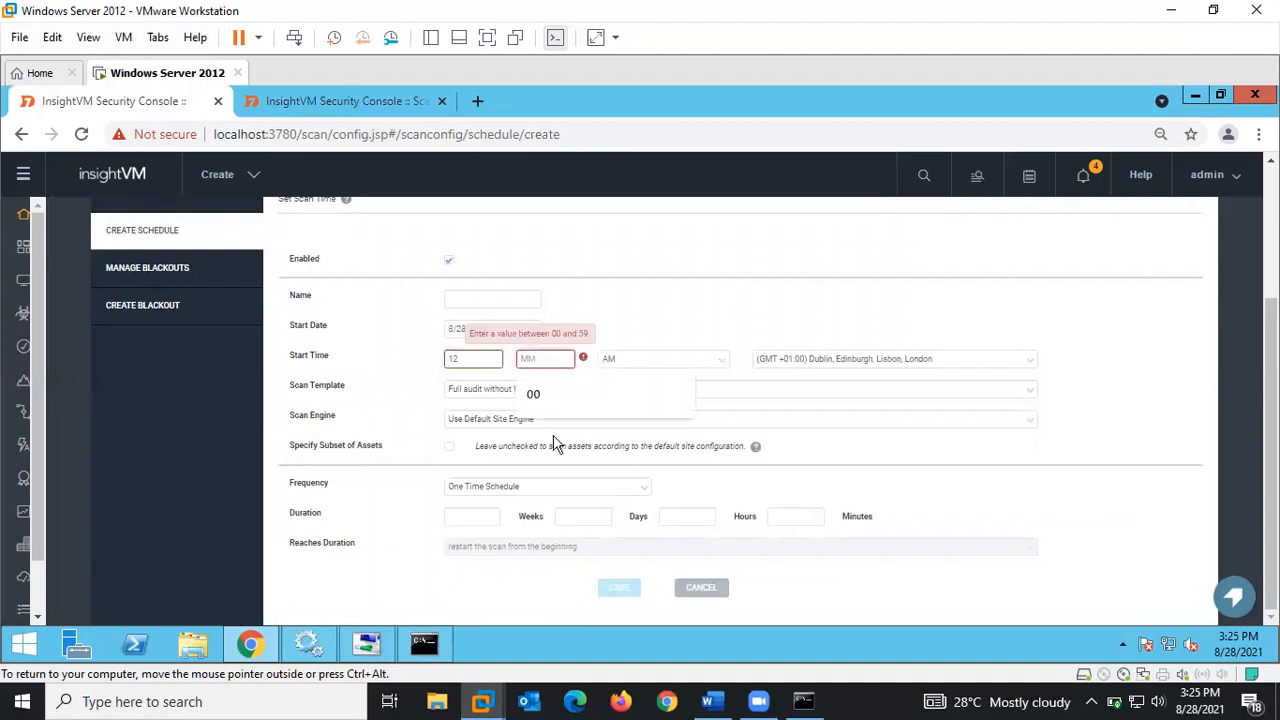
pyautogui.click(546, 398)
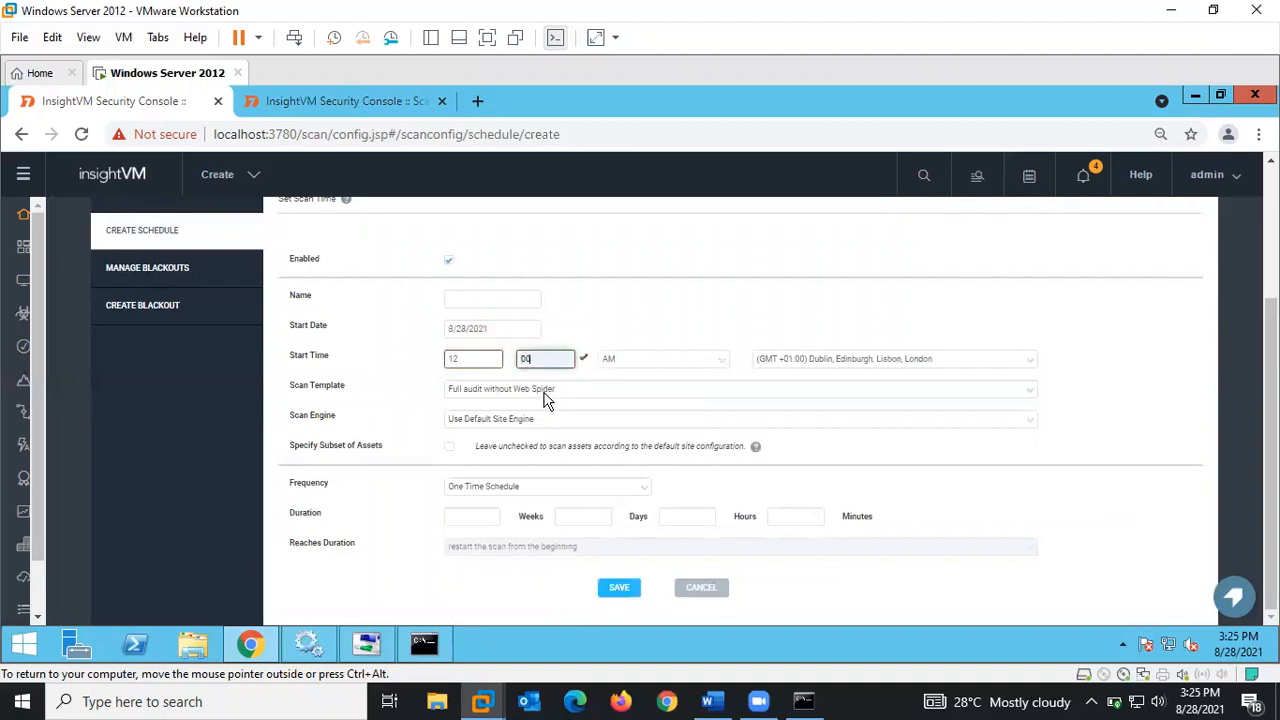
pyautogui.click(706, 362)
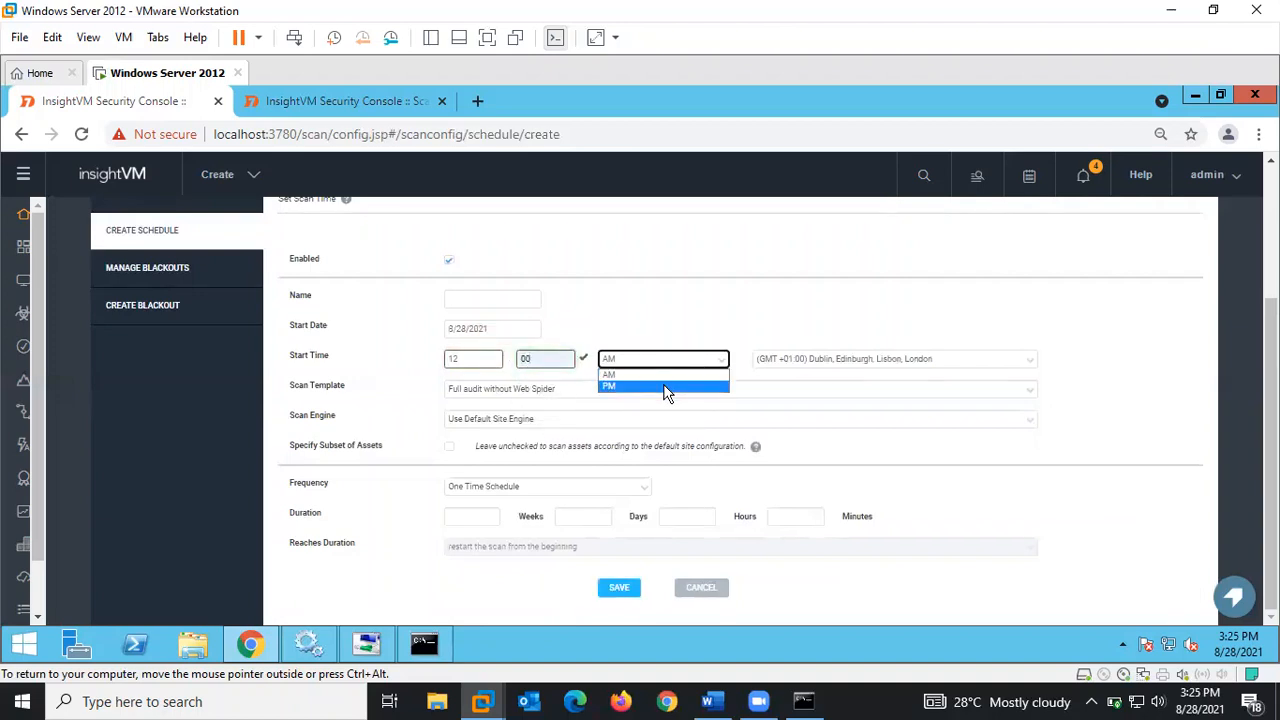
pyautogui.click(666, 388)
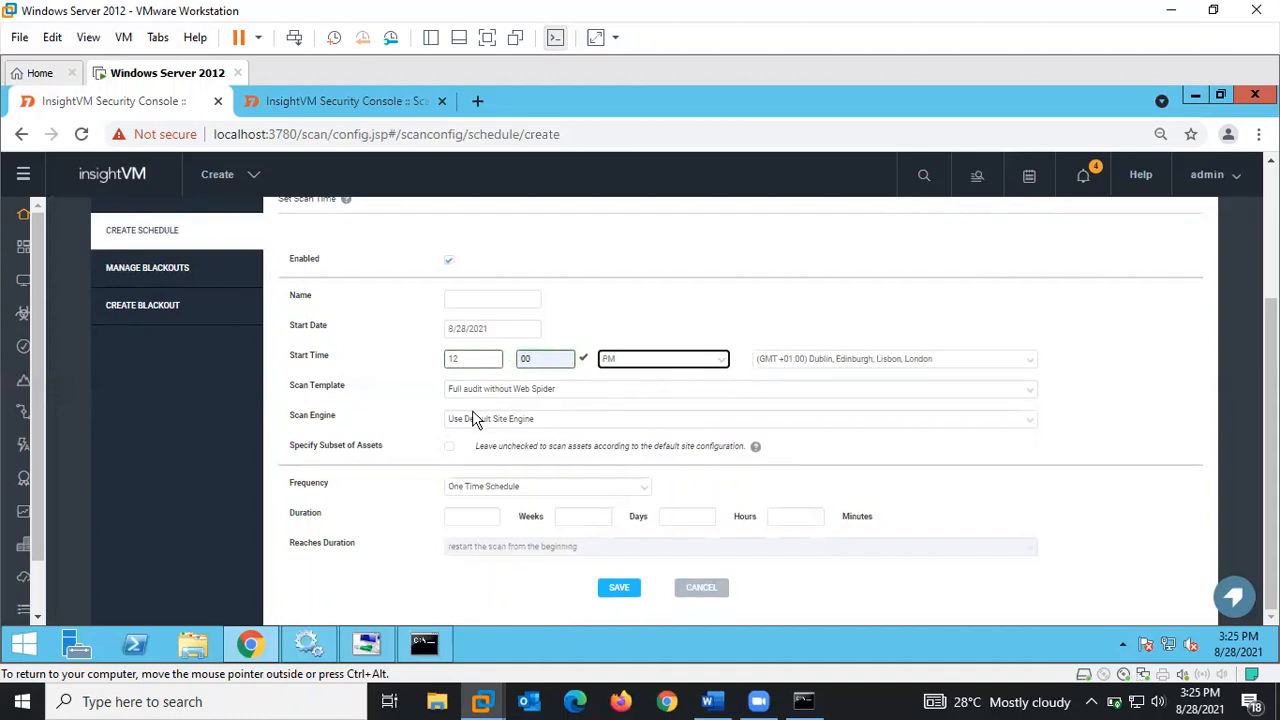
# - Keep the London time zone and Full audit without Web Spider template, using the Local scan engine
pyautogui.click(786, 357)
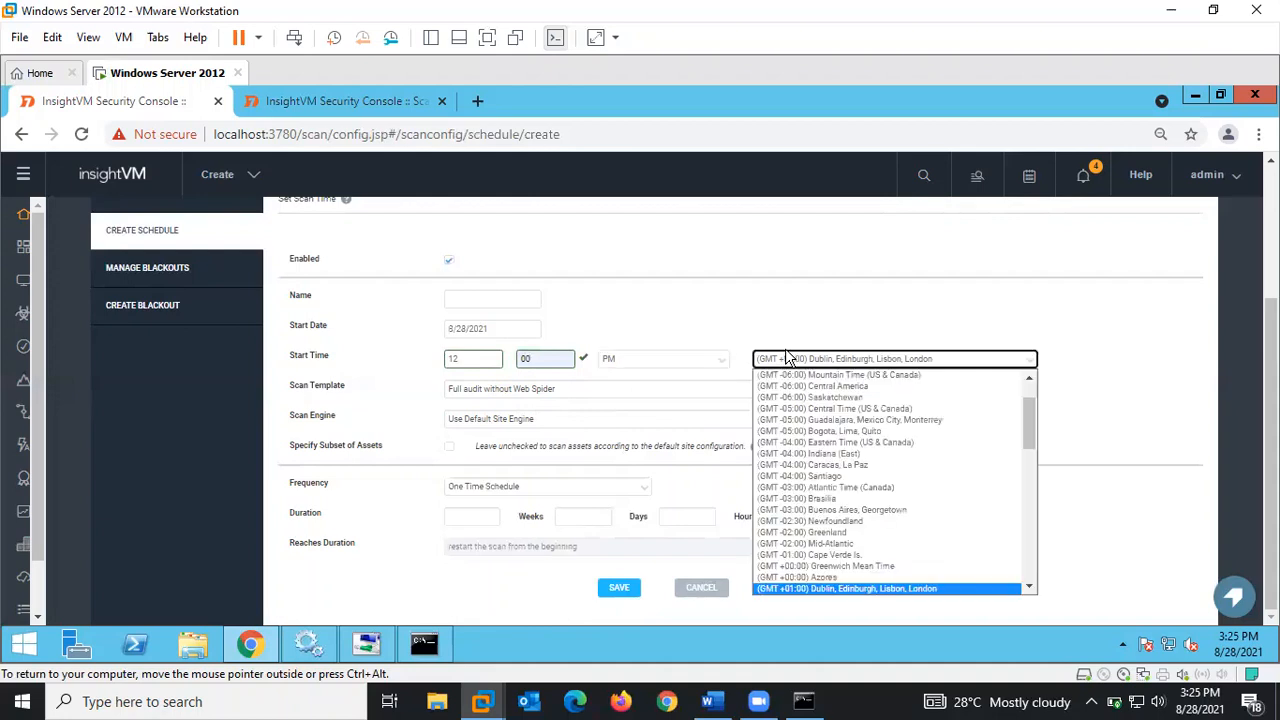
pyautogui.click(757, 322)
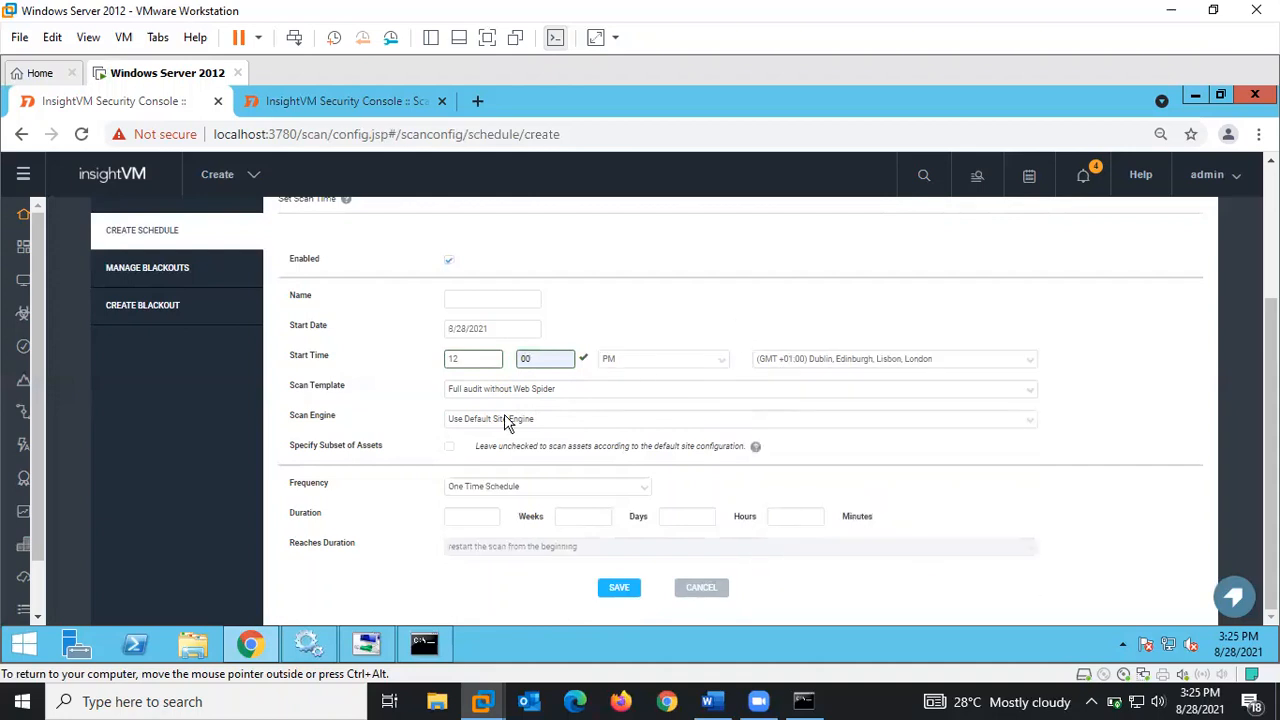
pyautogui.click(475, 393)
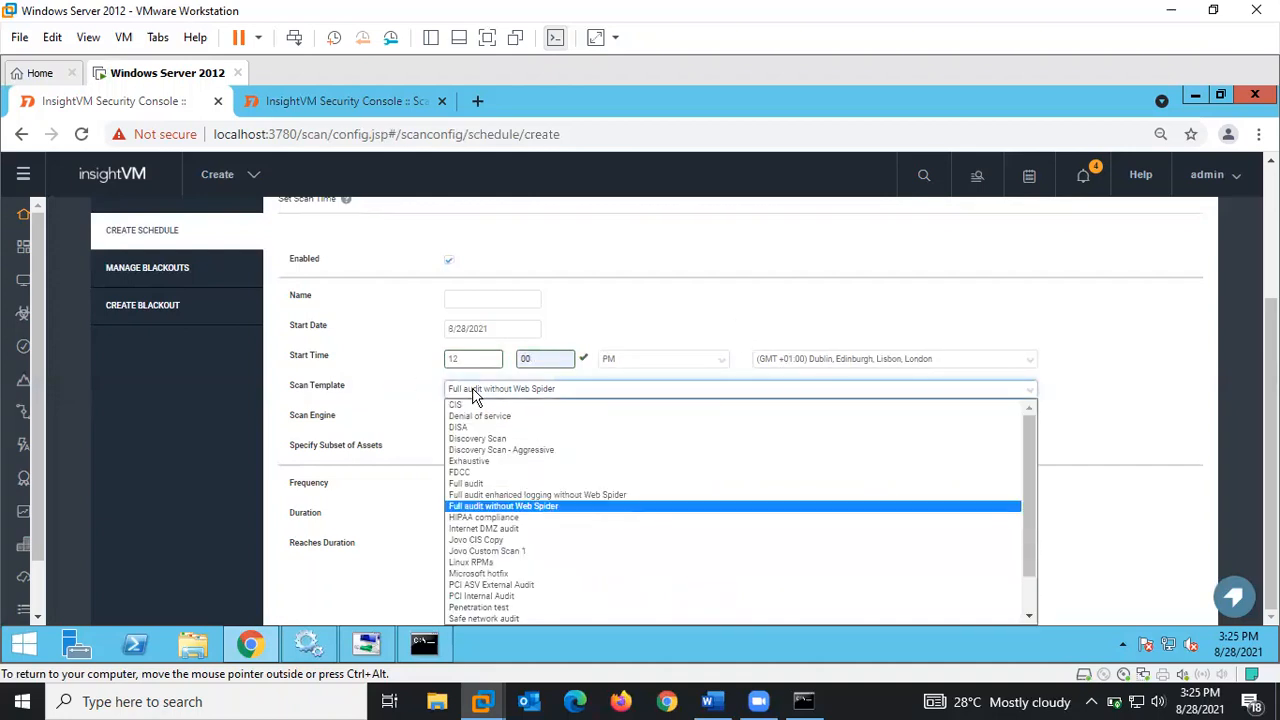
pyautogui.click(475, 393)
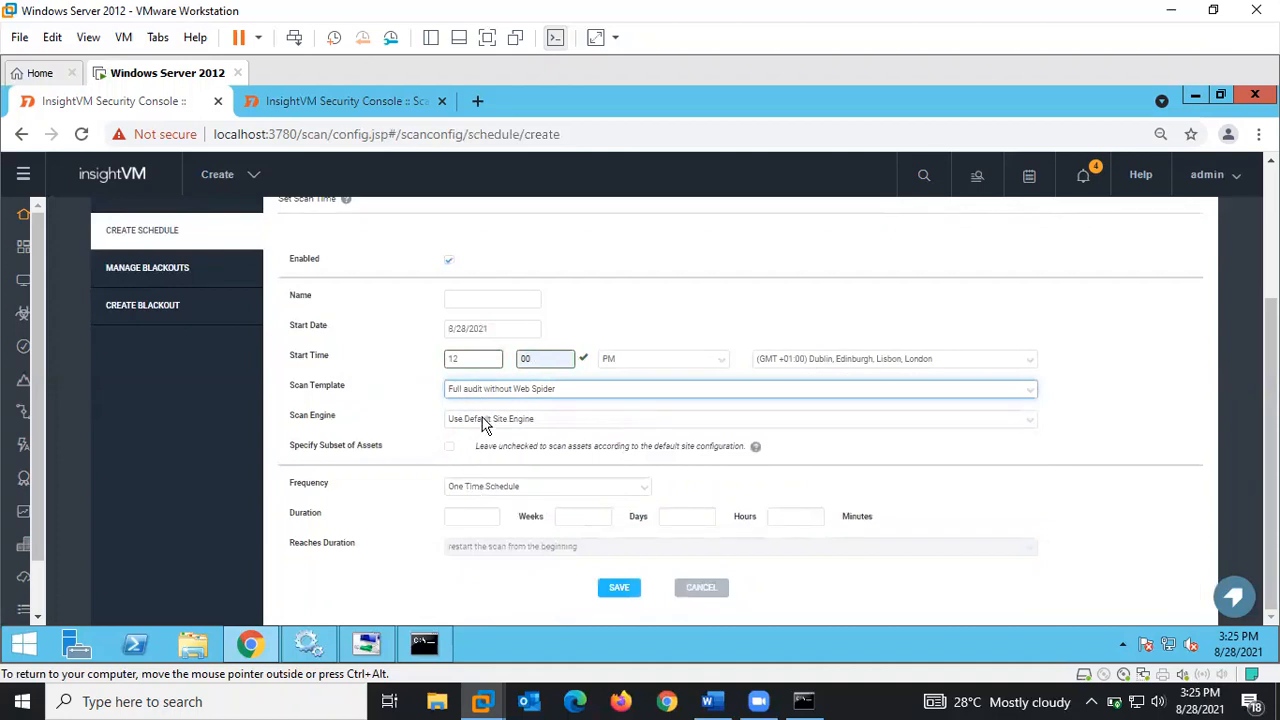
pyautogui.click(483, 420)
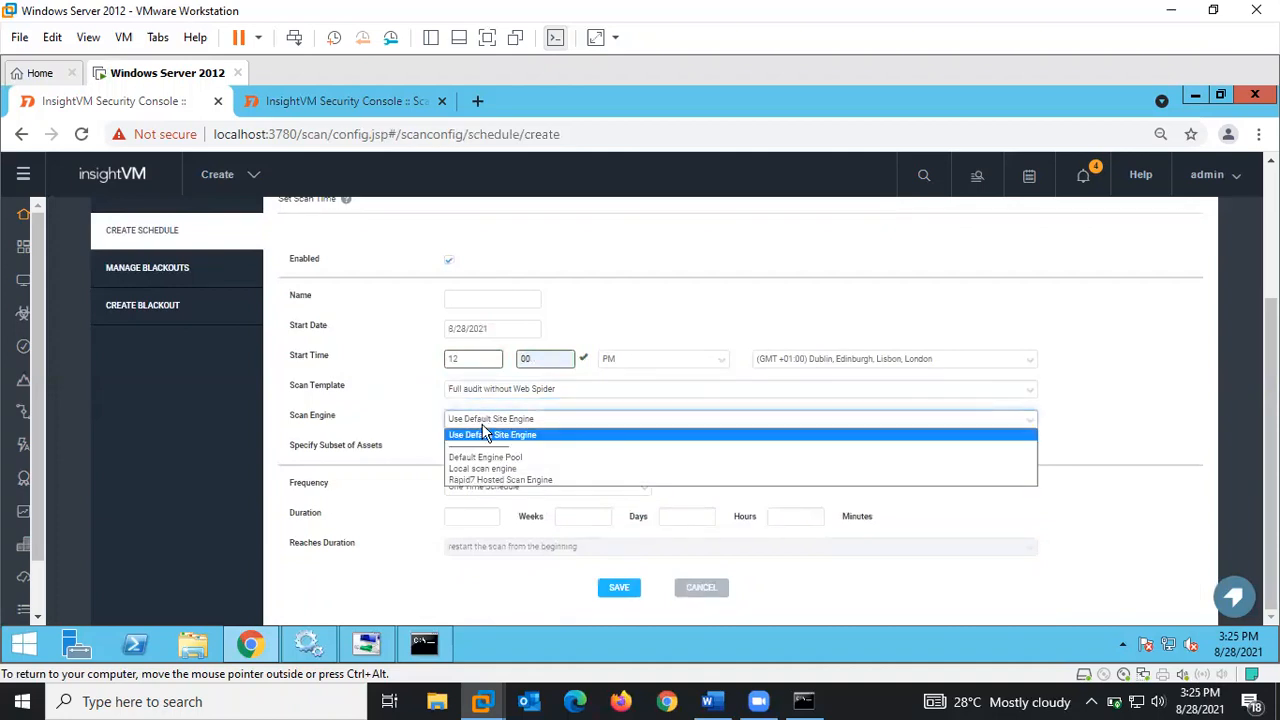
pyautogui.click(480, 469)
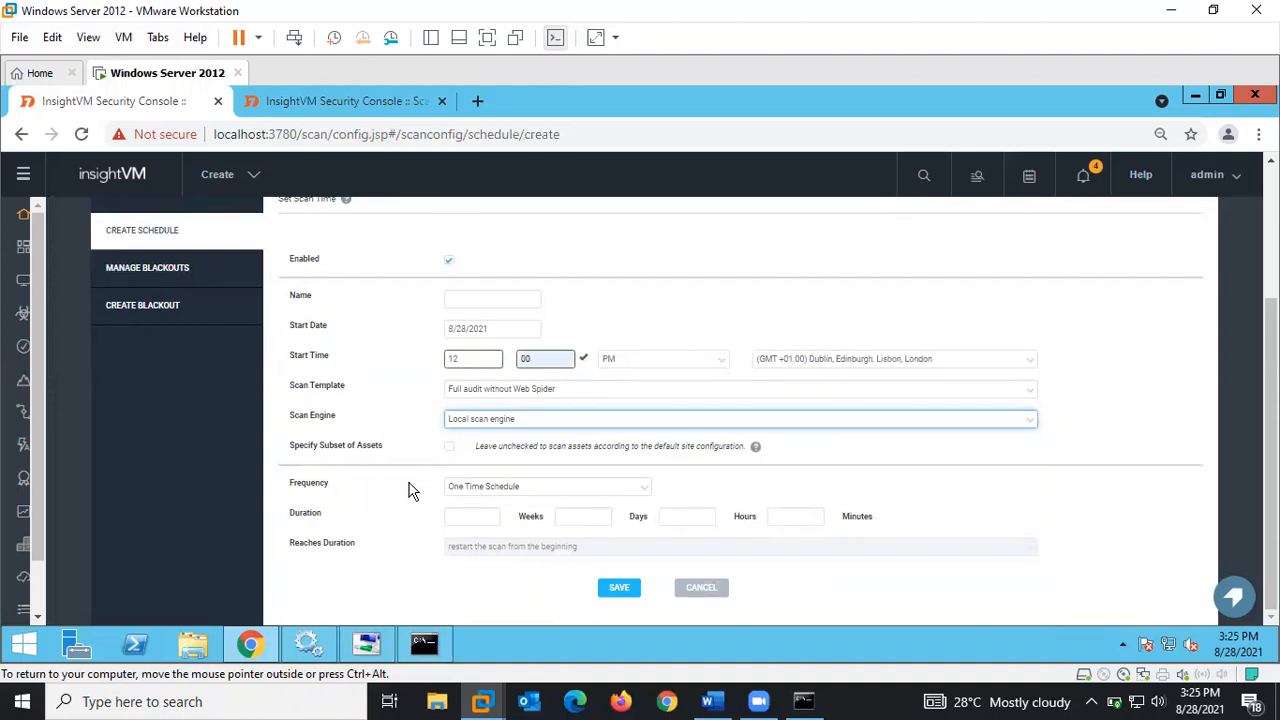
pyautogui.click(490, 488)
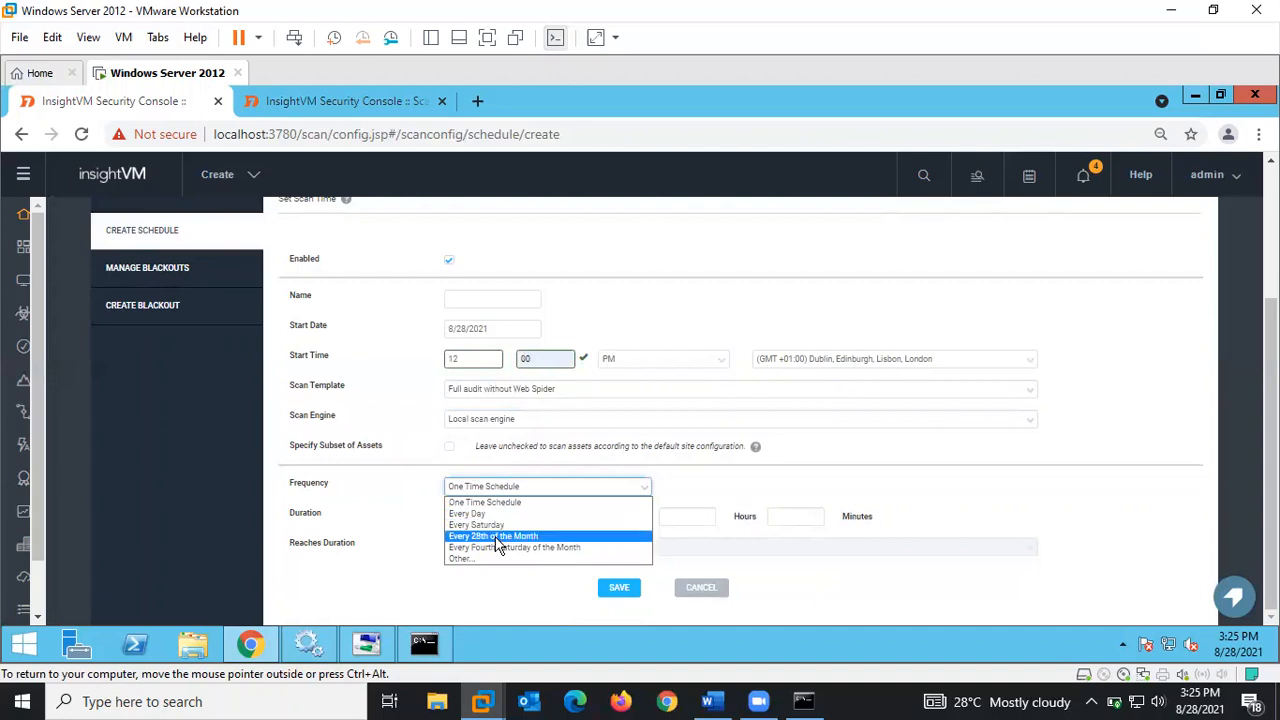
# - Set the schedule frequency to Other, repeating weekly every 1 week
pyautogui.click(461, 560)
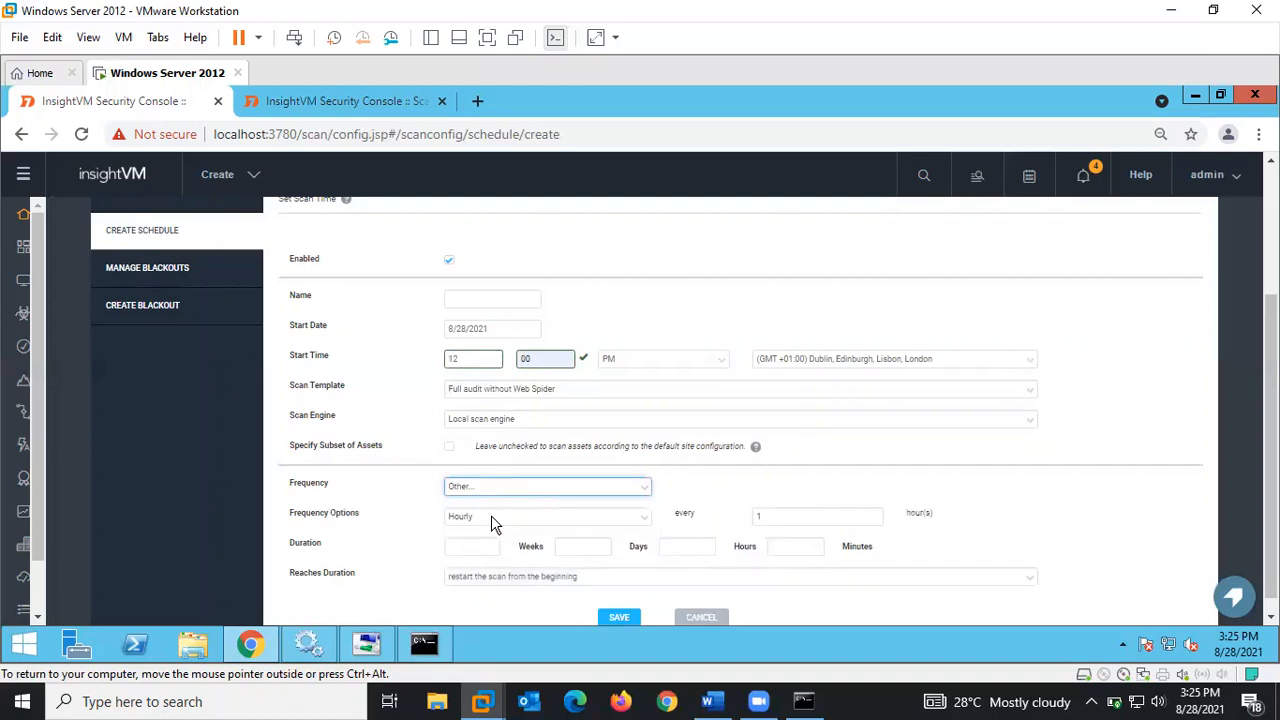
pyautogui.click(491, 516)
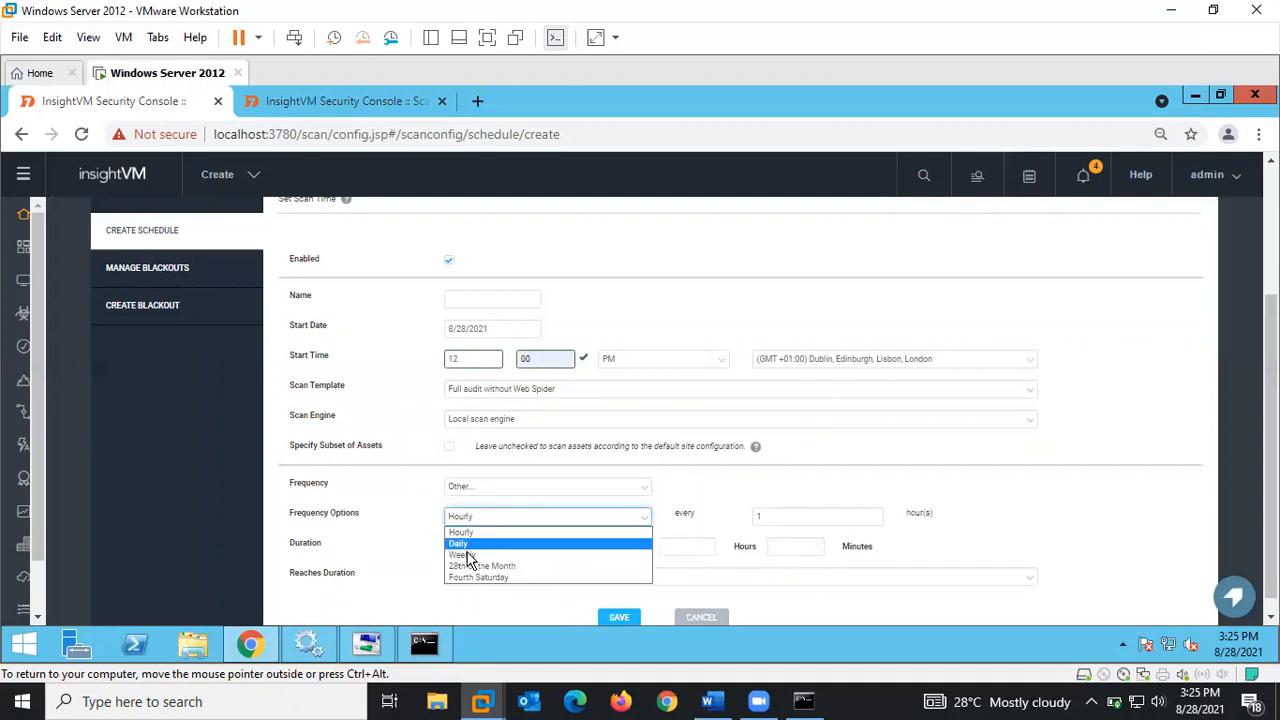
pyautogui.click(466, 555)
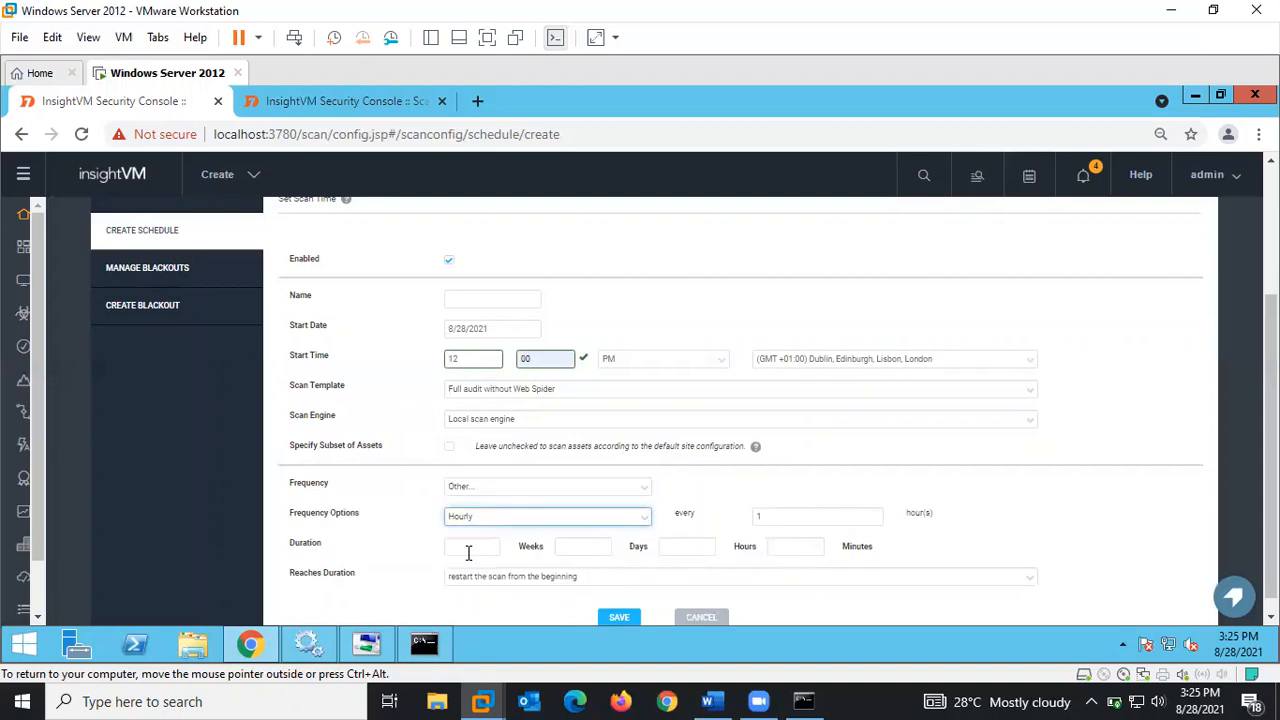
pyautogui.click(476, 487)
pyautogui.click(476, 487)
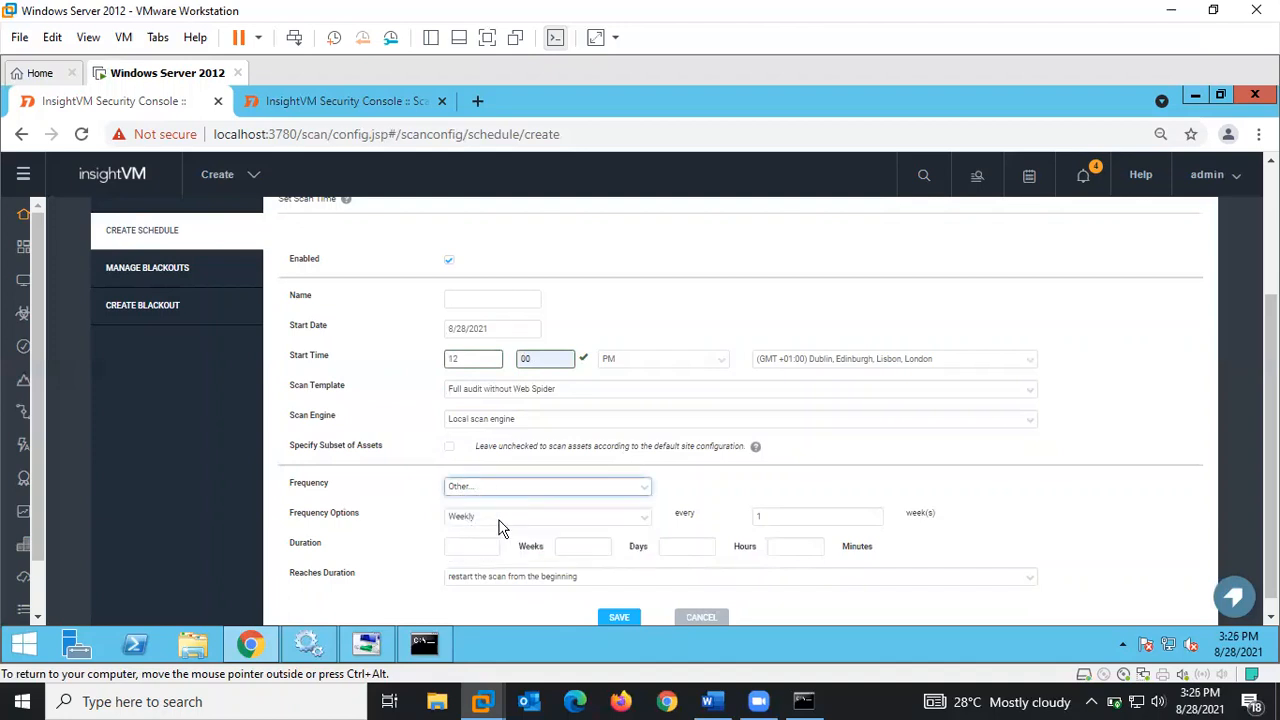
pyautogui.click(788, 515)
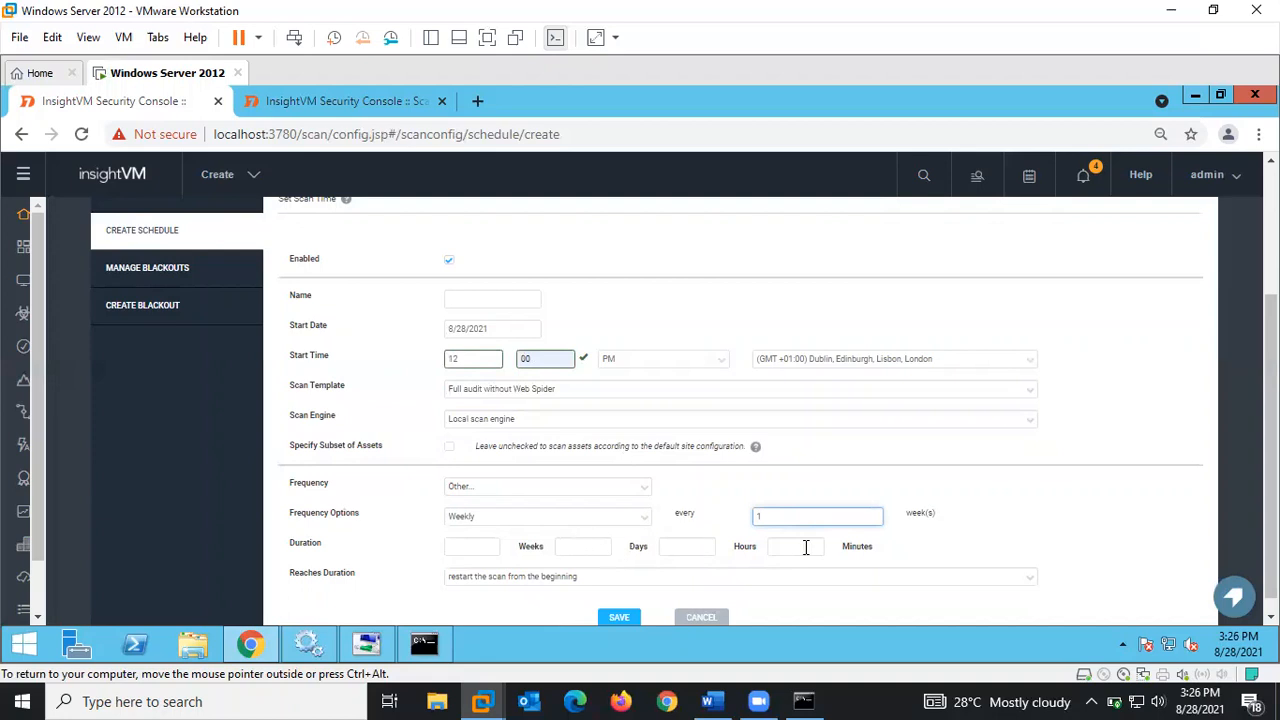
# - Limit the scan duration to 2 hours, restarting the scan from the beginning when reached
pyautogui.click(489, 547)
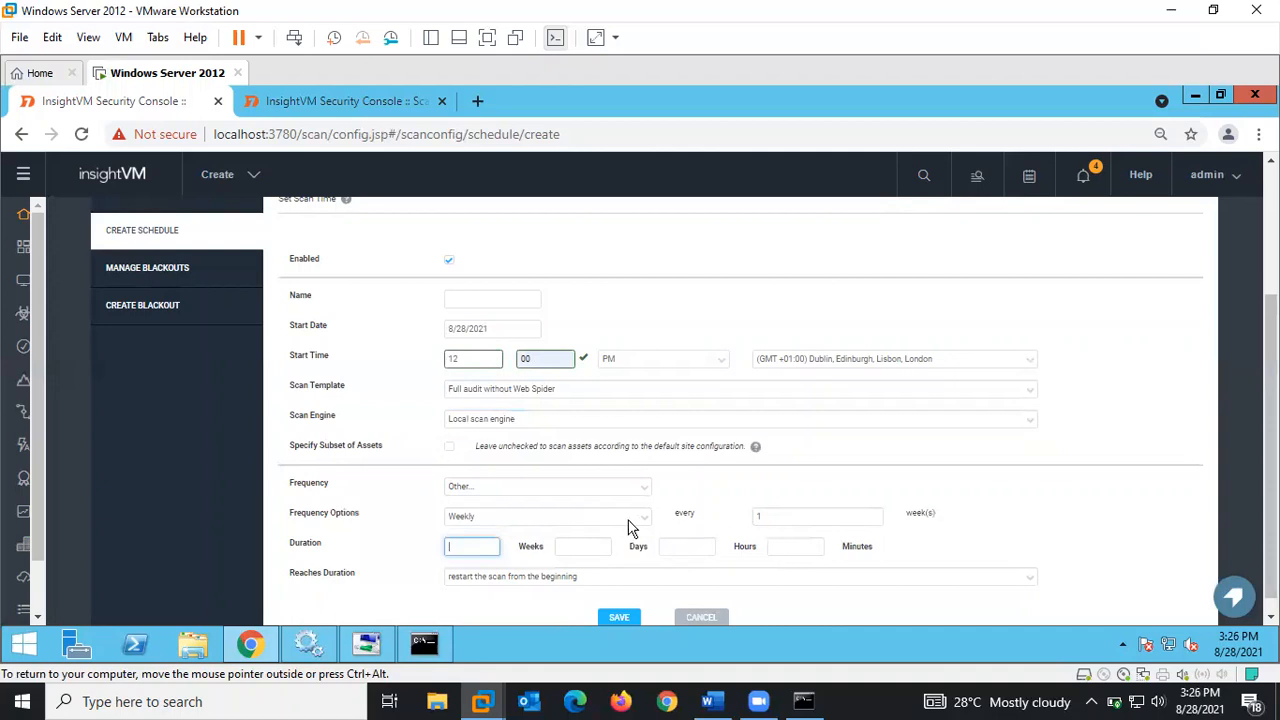
pyautogui.click(700, 547)
pyautogui.click(545, 547)
pyautogui.click(676, 546)
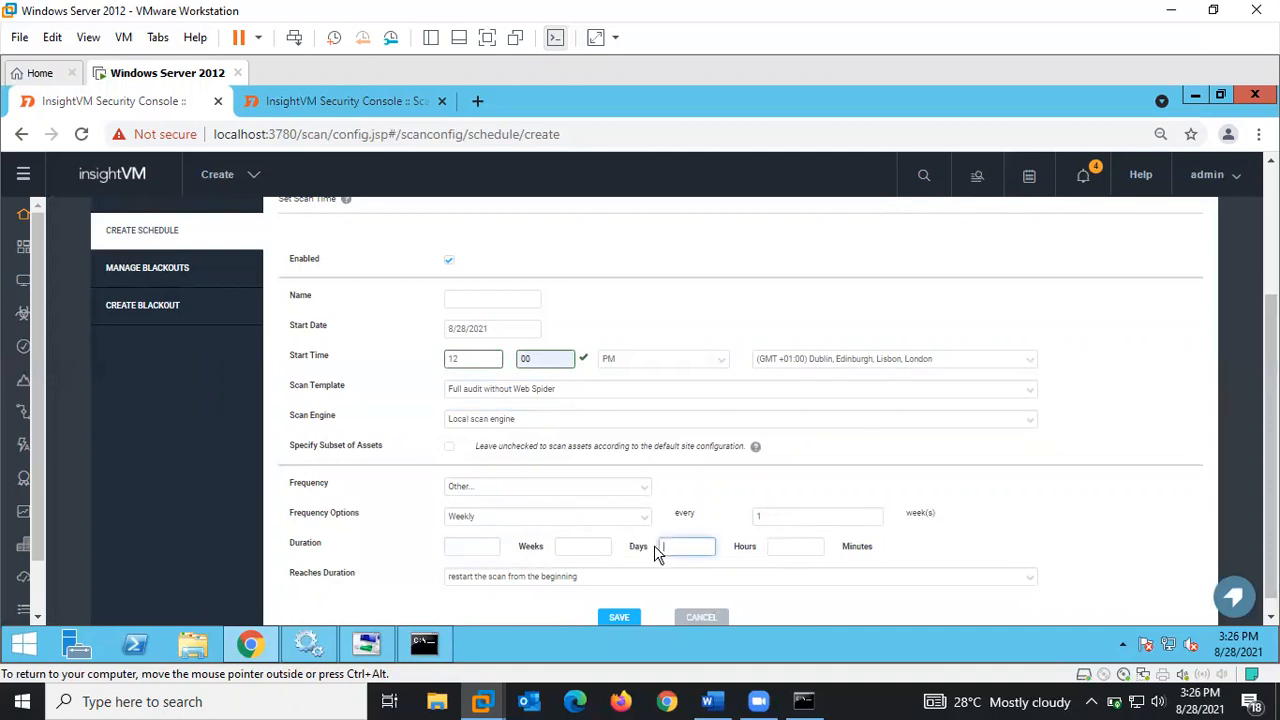
pyautogui.click(569, 547)
pyautogui.click(703, 548)
pyautogui.write('2')
pyautogui.click(483, 580)
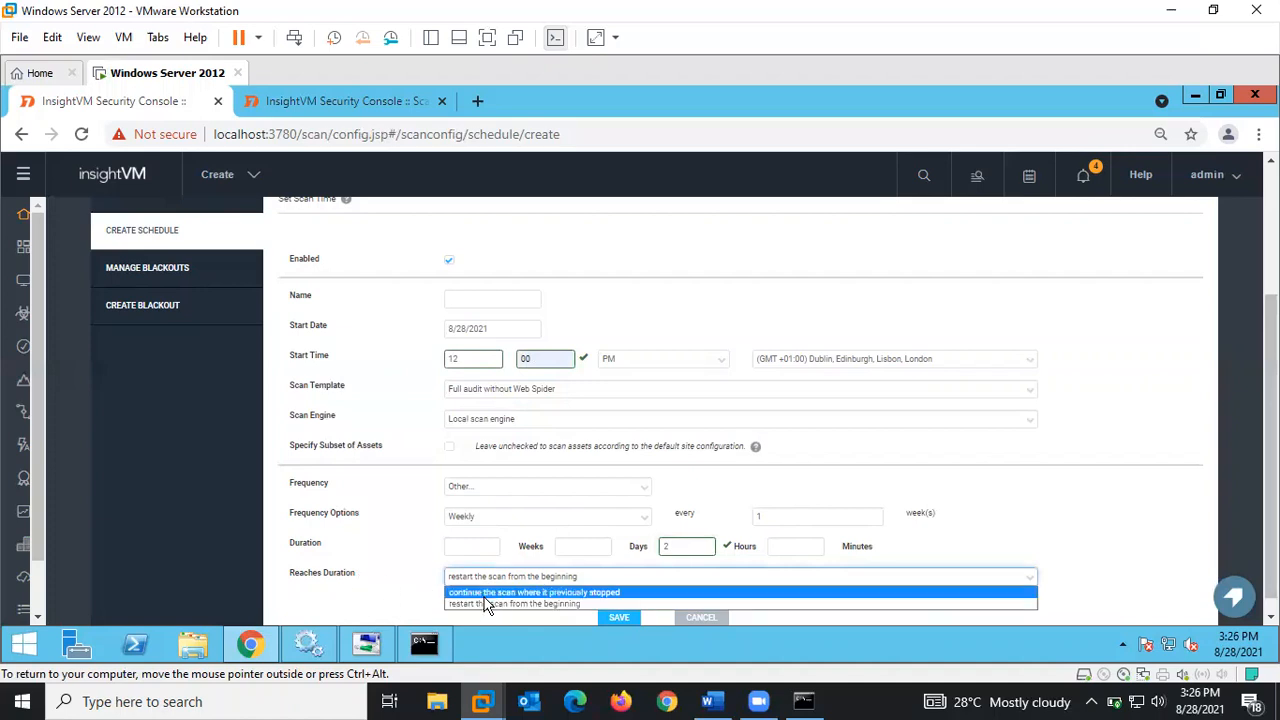
pyautogui.click(568, 594)
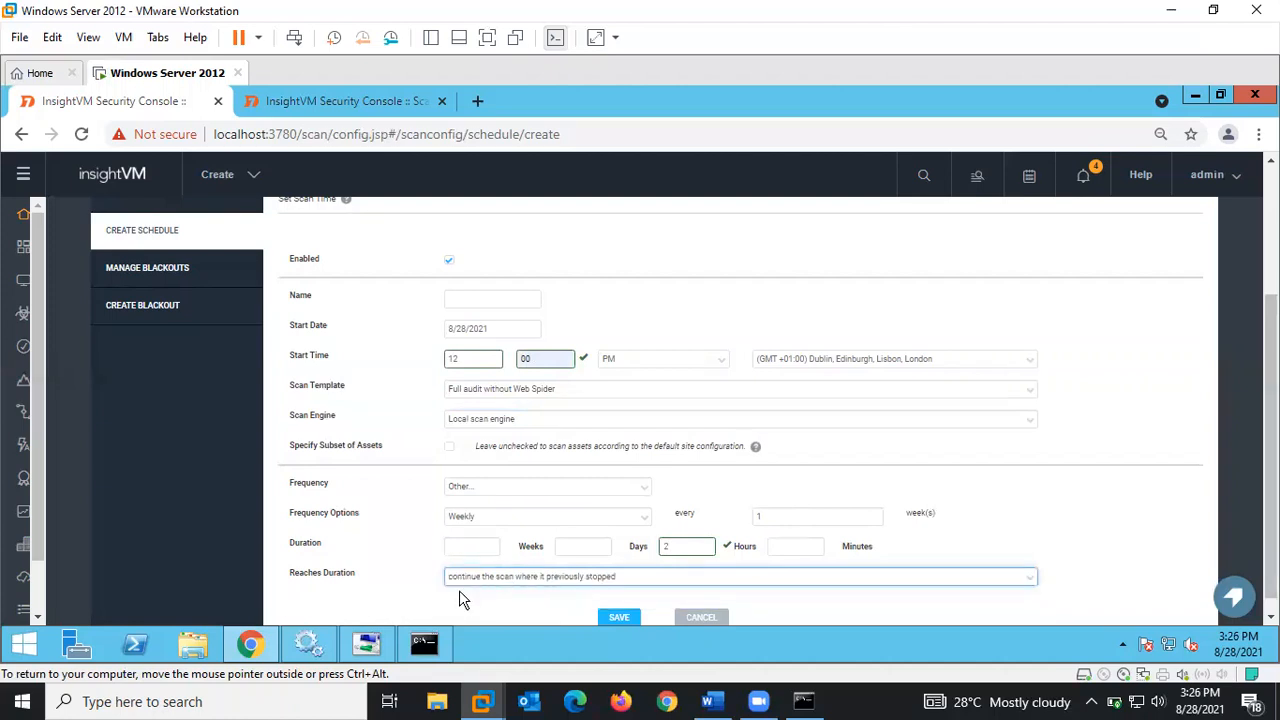
pyautogui.click(489, 578)
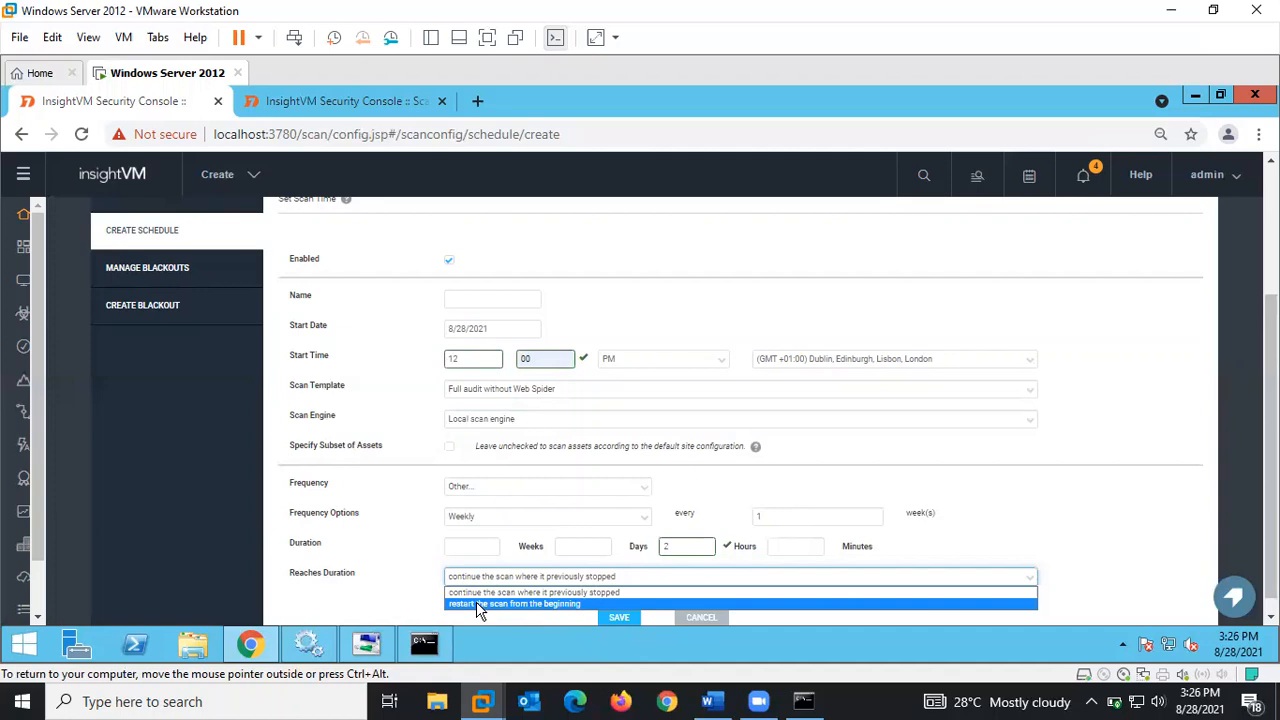
pyautogui.click(478, 605)
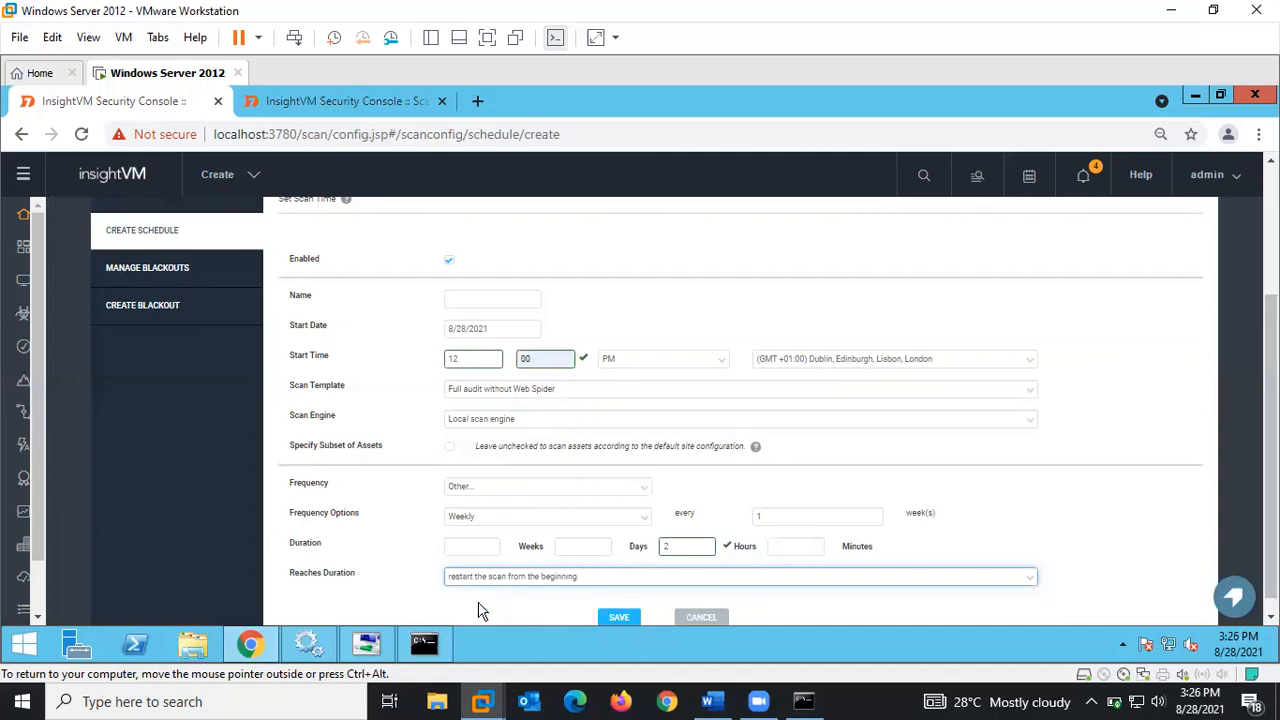
# - Save the weekly scan schedule and start a new blackout from Manage Blackouts
pyautogui.click(619, 618)
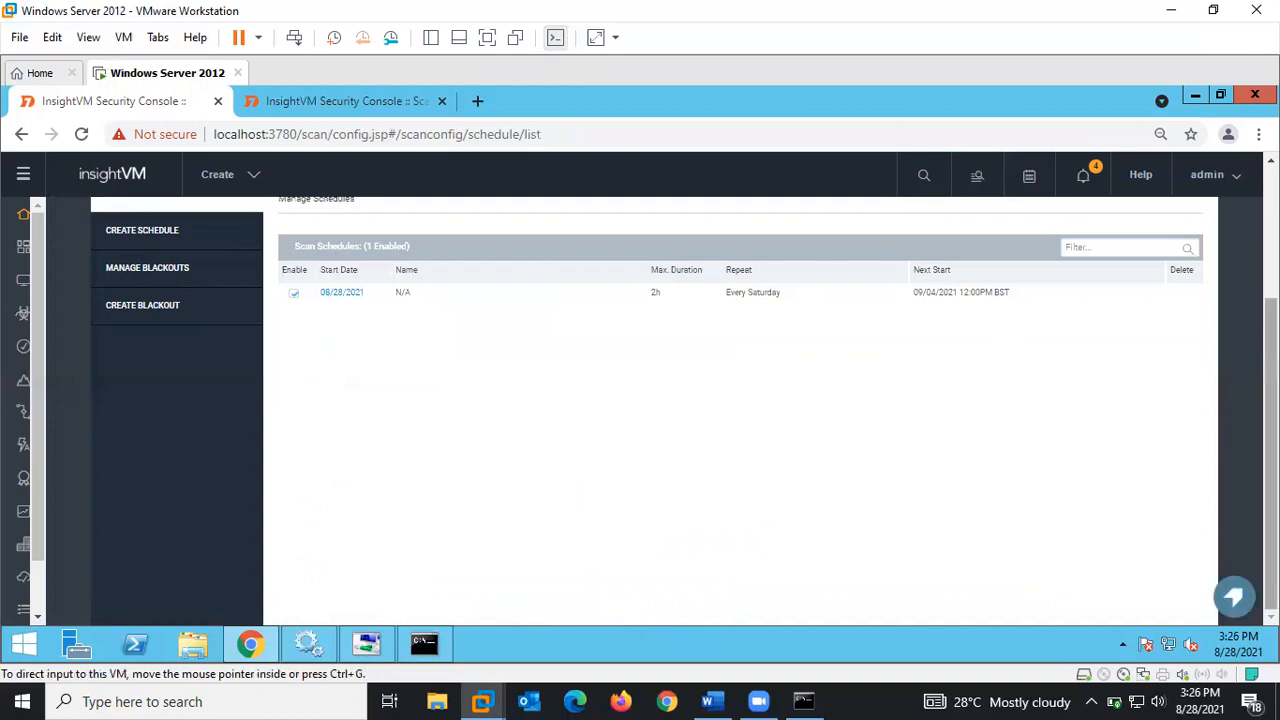
pyautogui.click(166, 277)
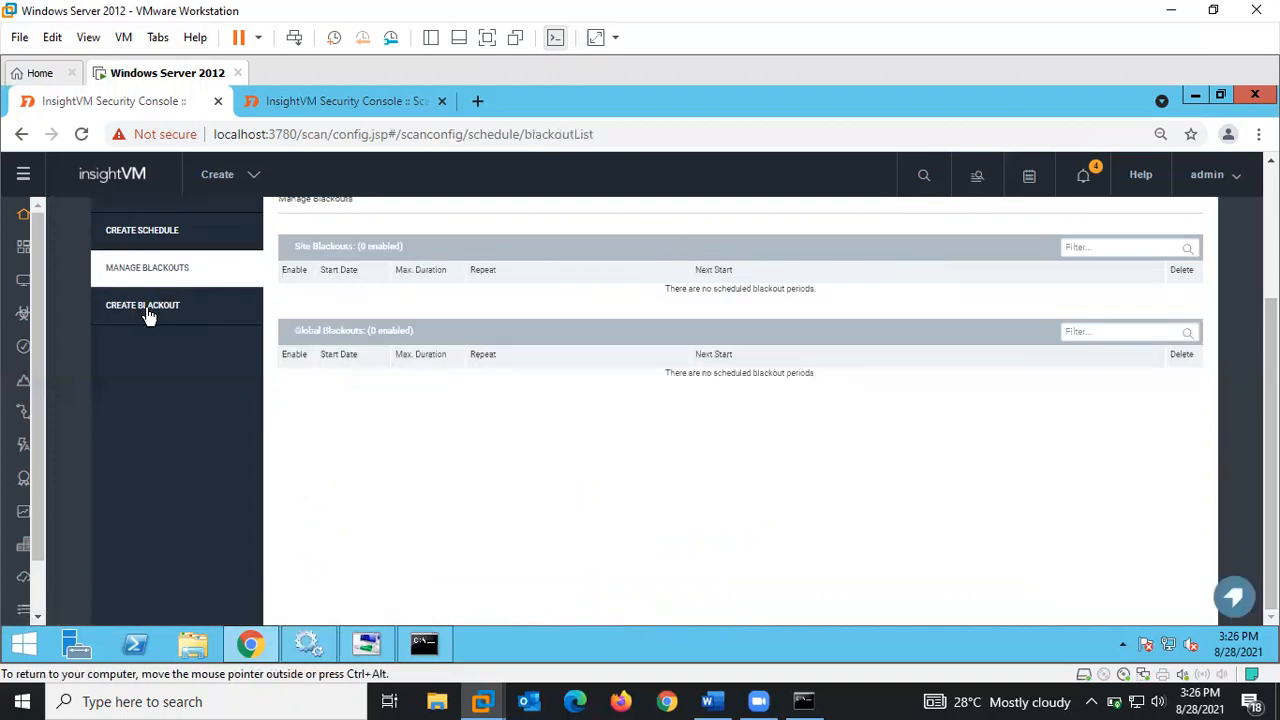
pyautogui.click(148, 314)
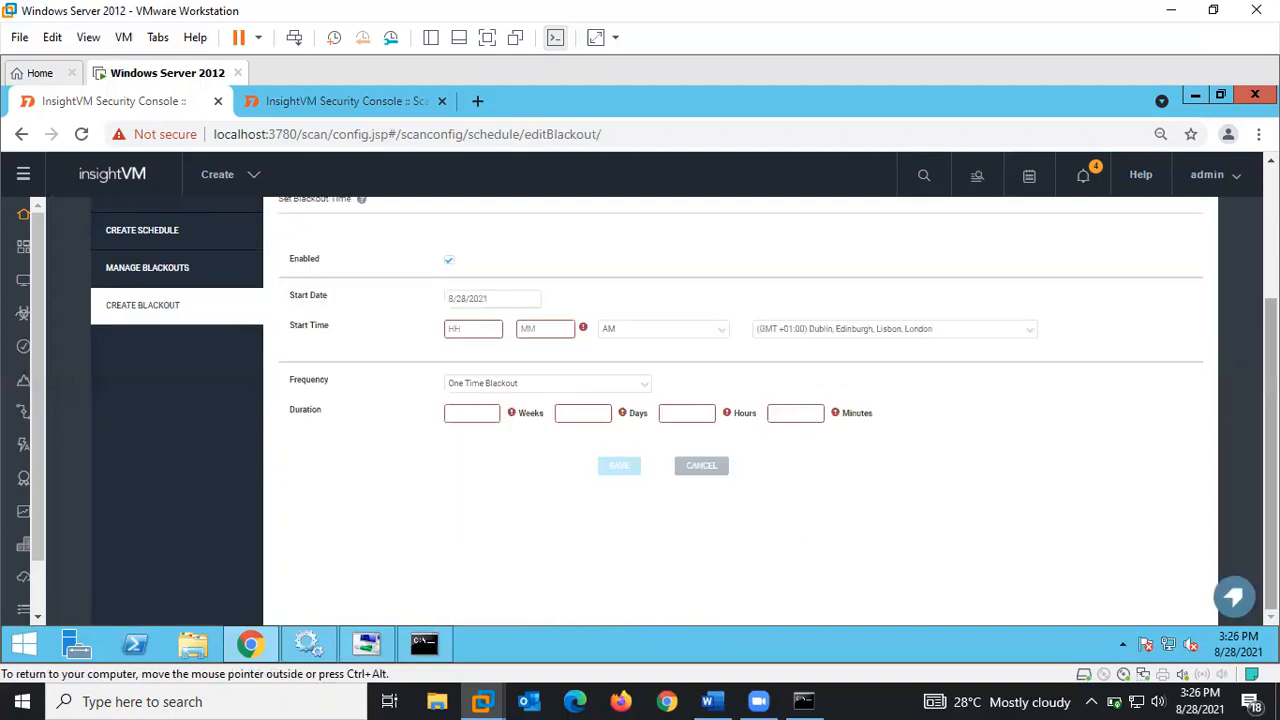
# - Set the blackout start time to 4:00 PM
pyautogui.scroll(1, 740, 410)
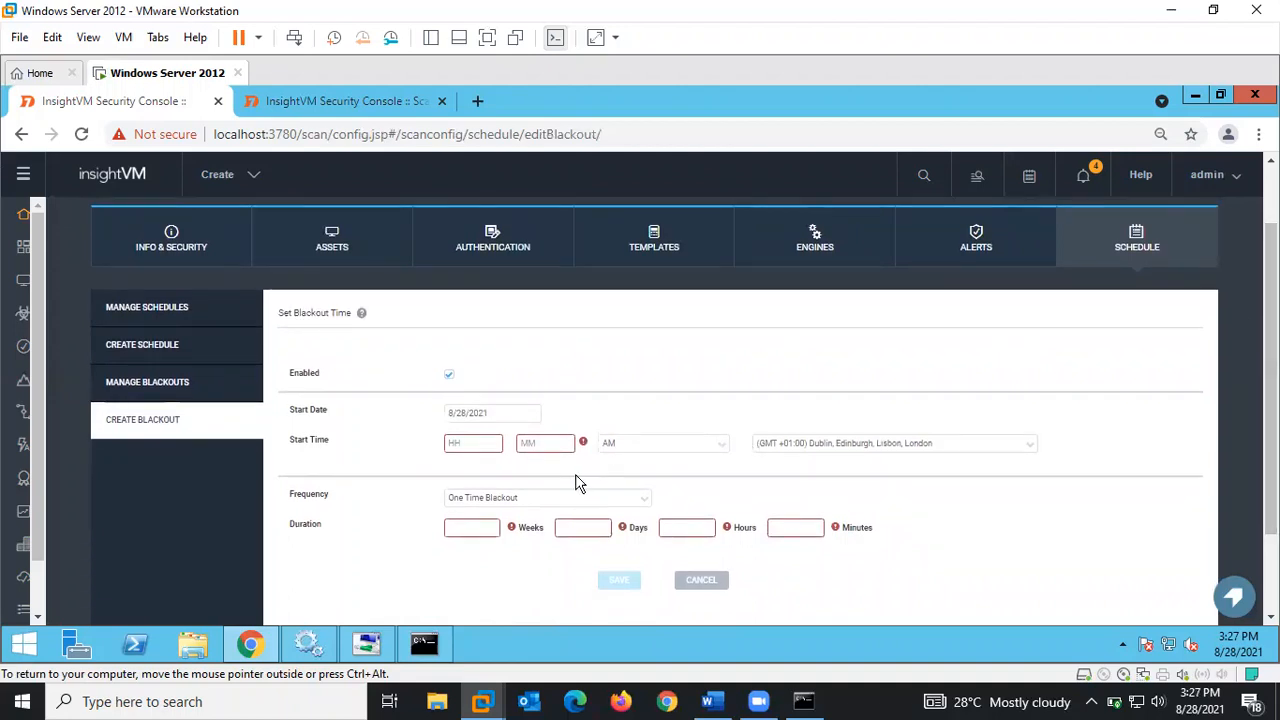
pyautogui.click(466, 444)
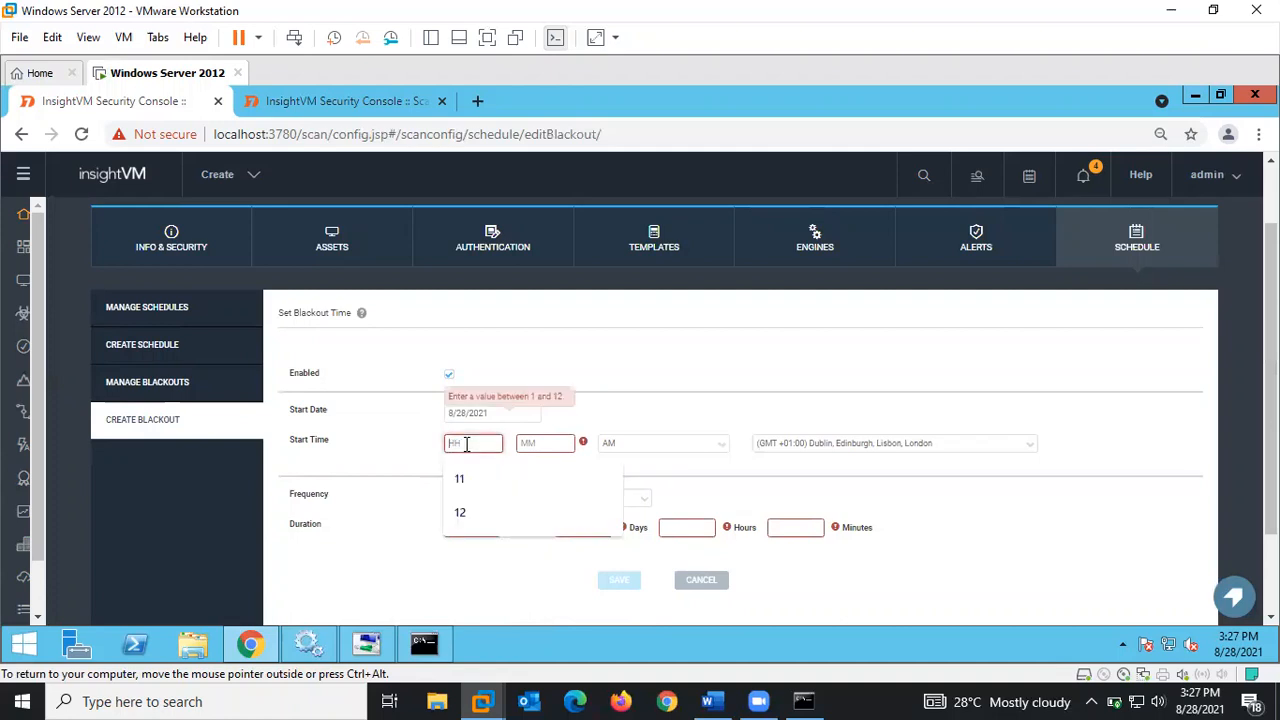
pyautogui.write('1')
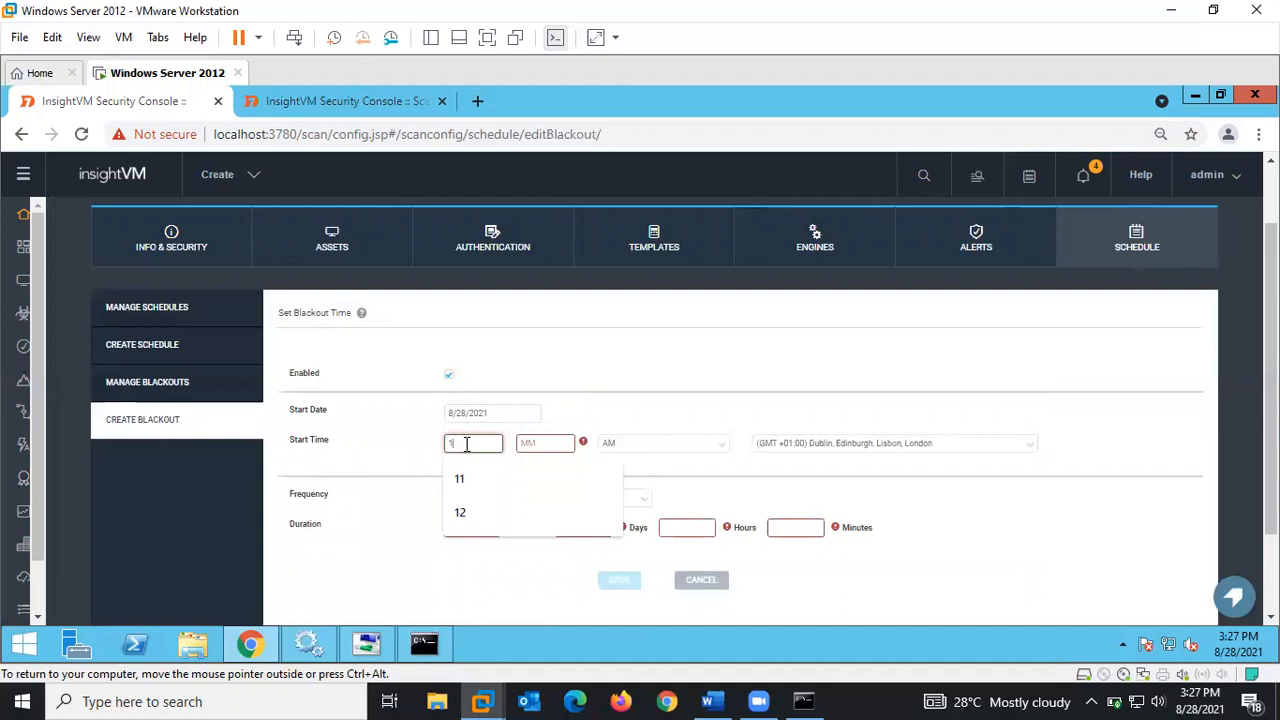
pyautogui.write('4')
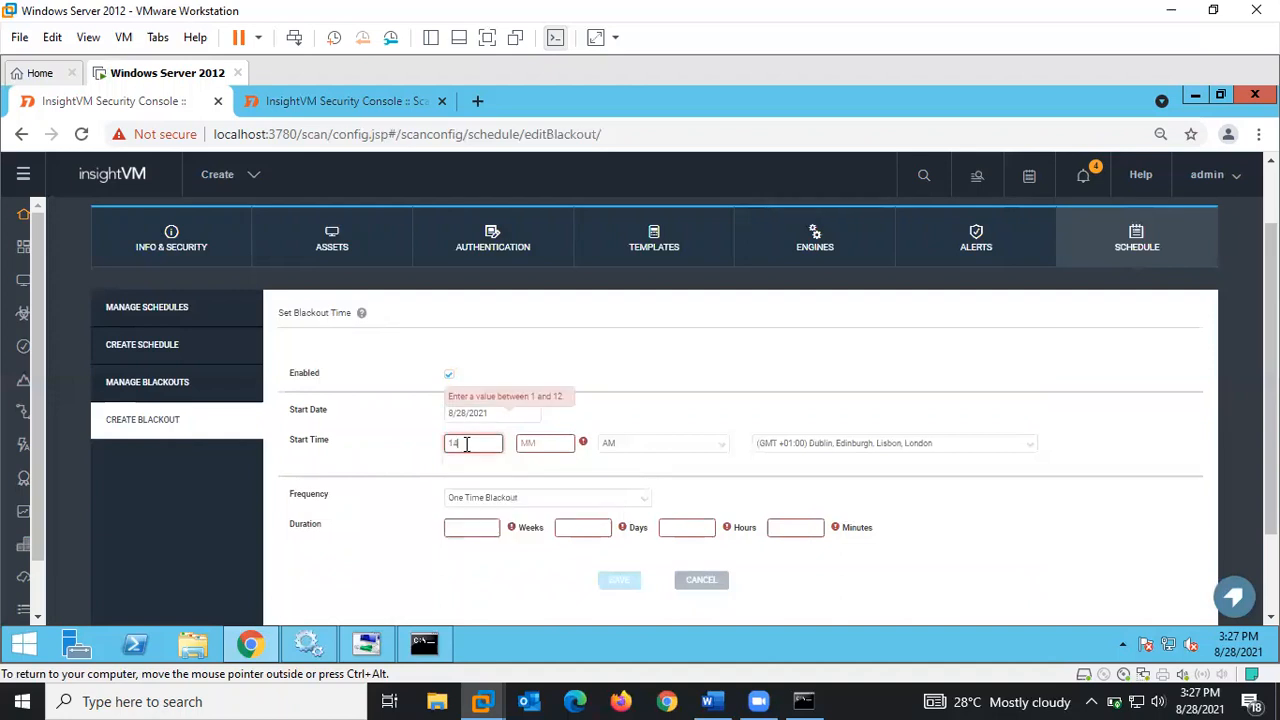
pyautogui.press('BackSpace')
pyautogui.write('6')
pyautogui.click(530, 443)
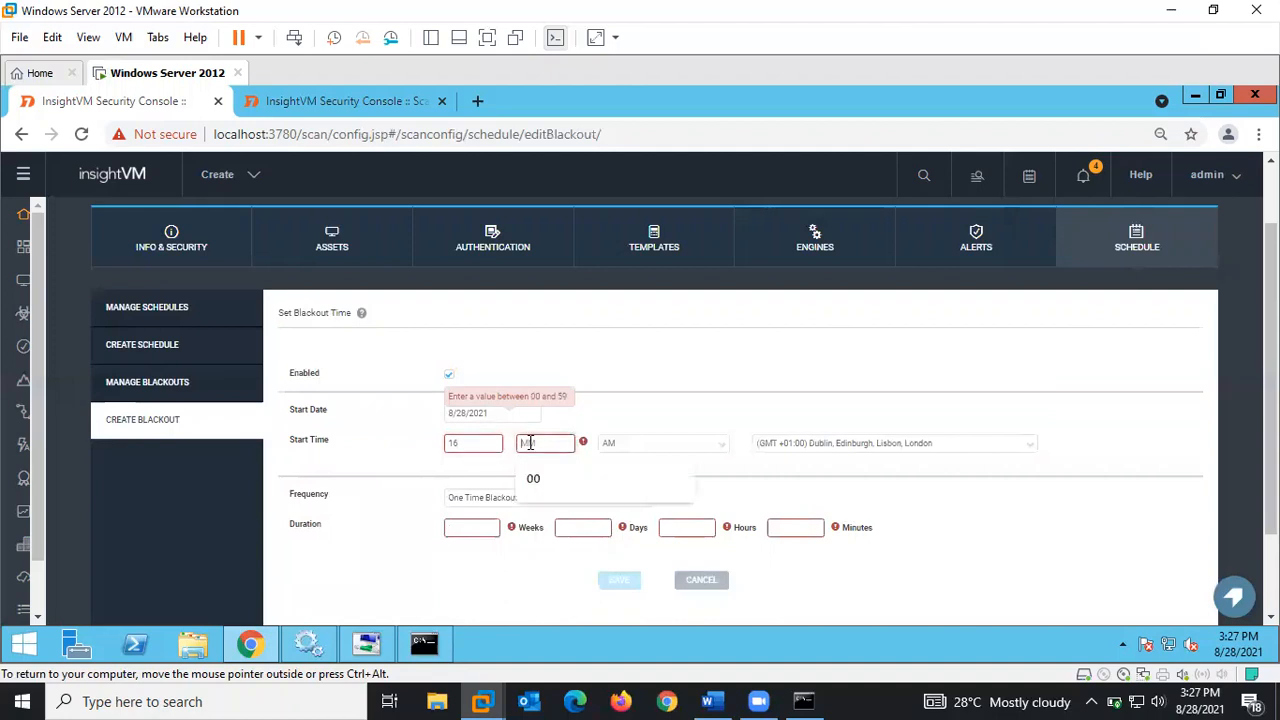
pyautogui.click(547, 481)
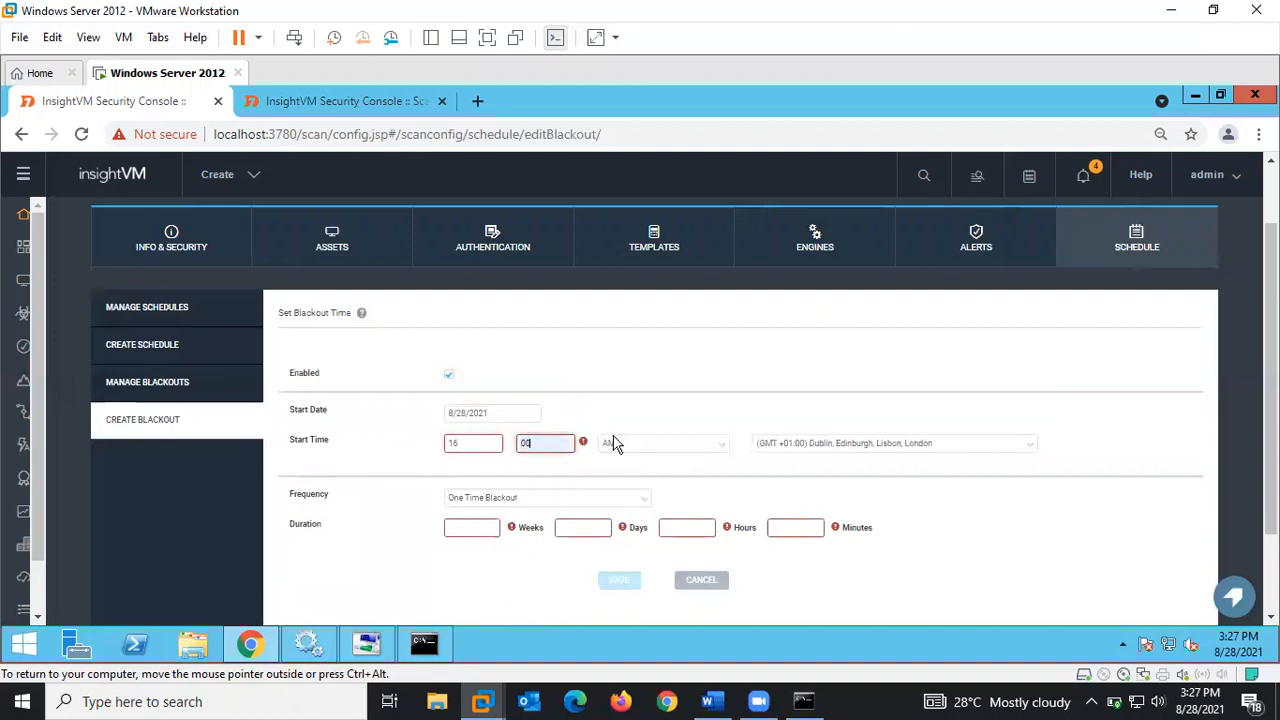
pyautogui.click(478, 440)
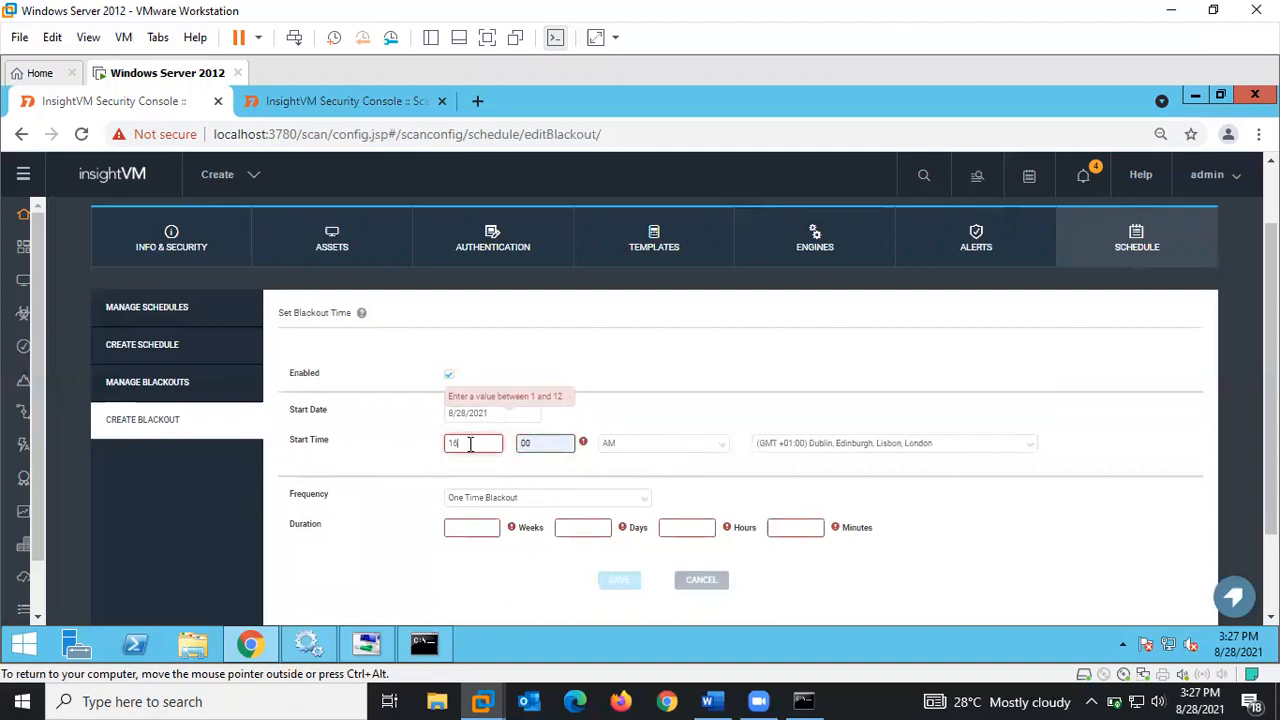
pyautogui.press('BackSpace')
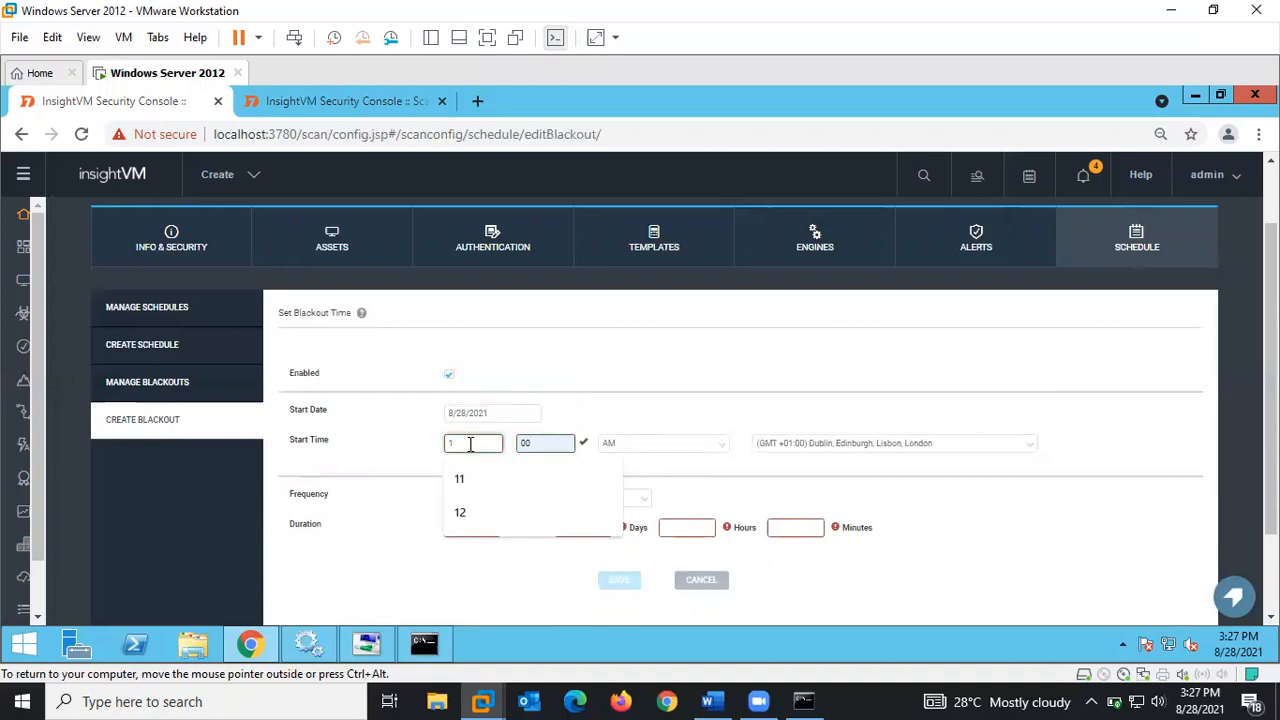
pyautogui.press('BackSpace')
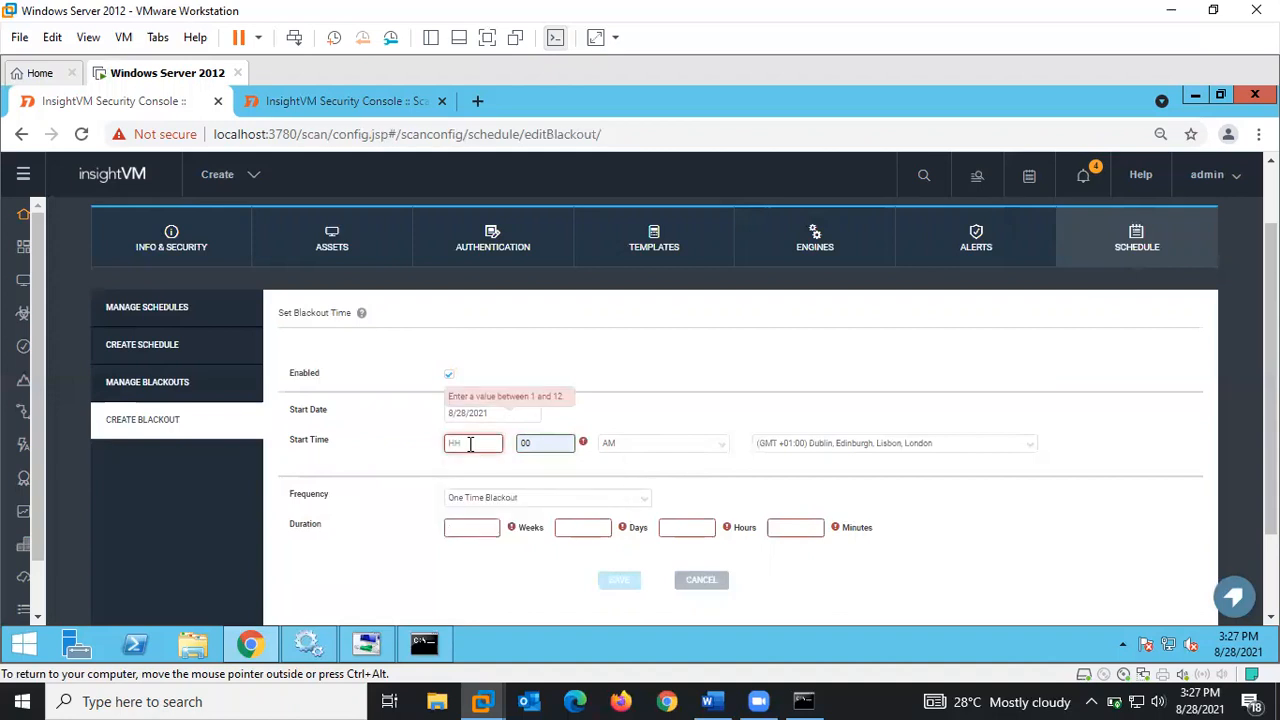
pyautogui.write('4')
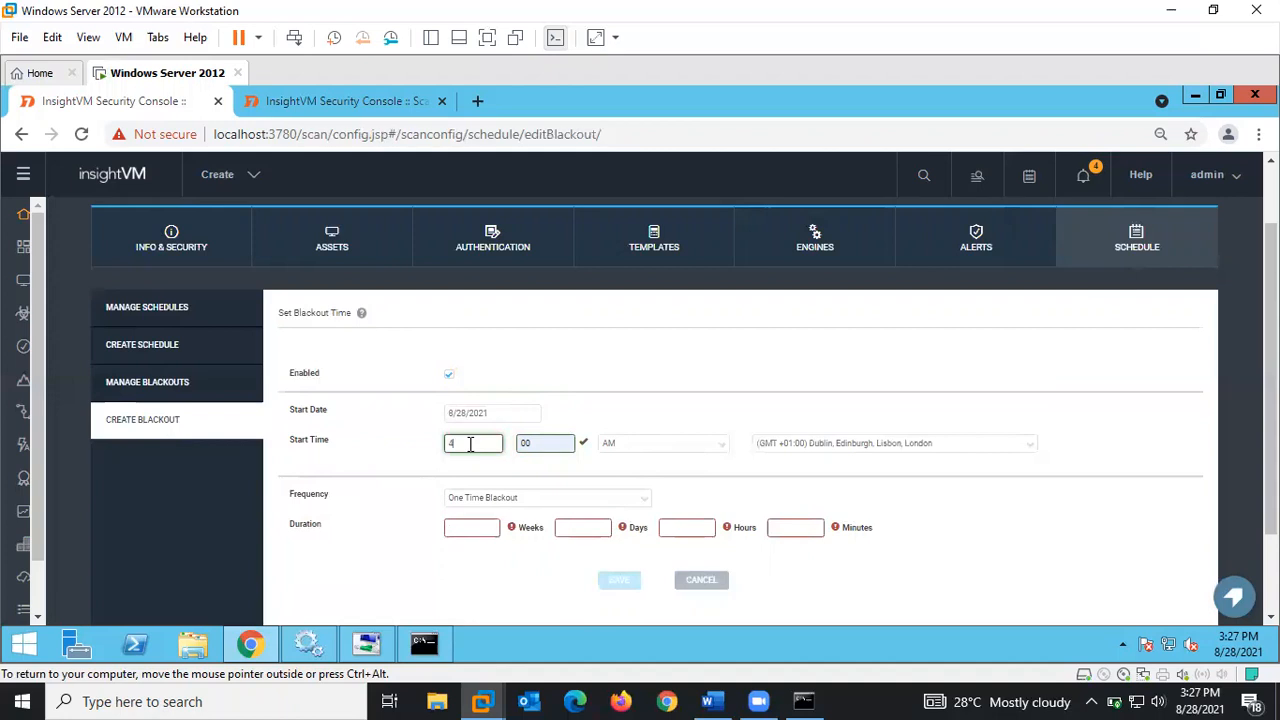
pyautogui.click(626, 446)
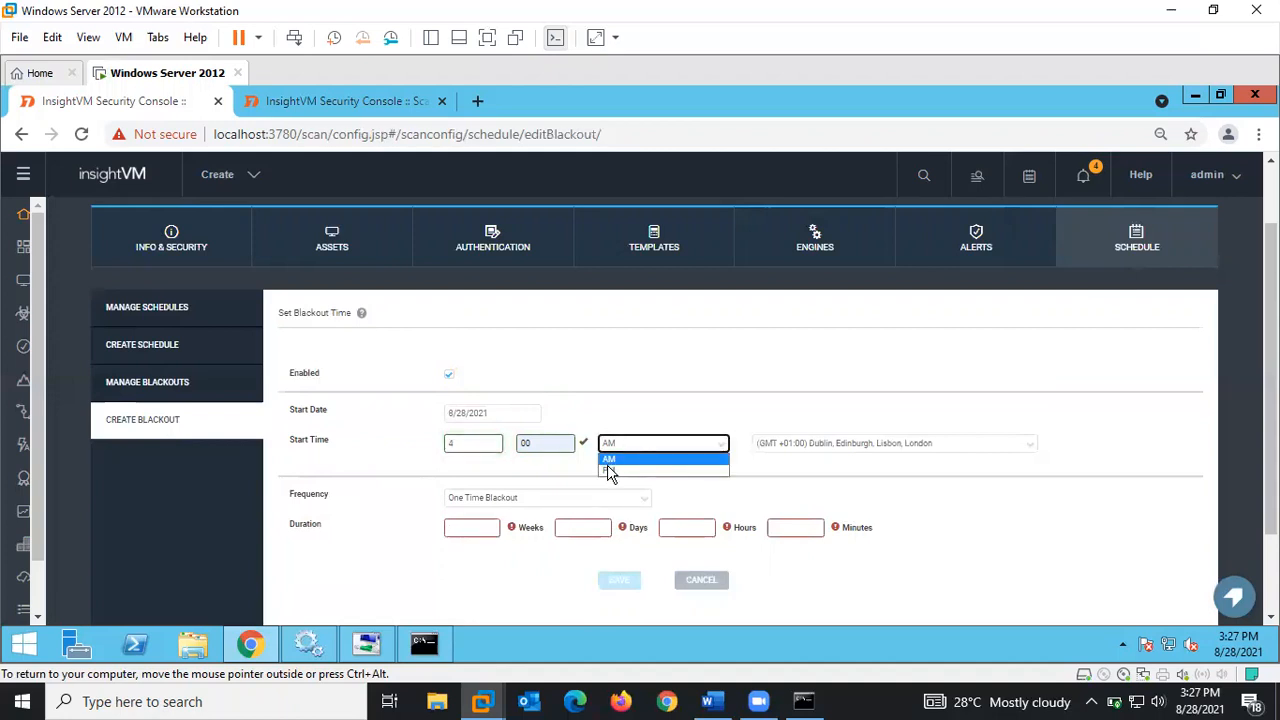
pyautogui.click(607, 470)
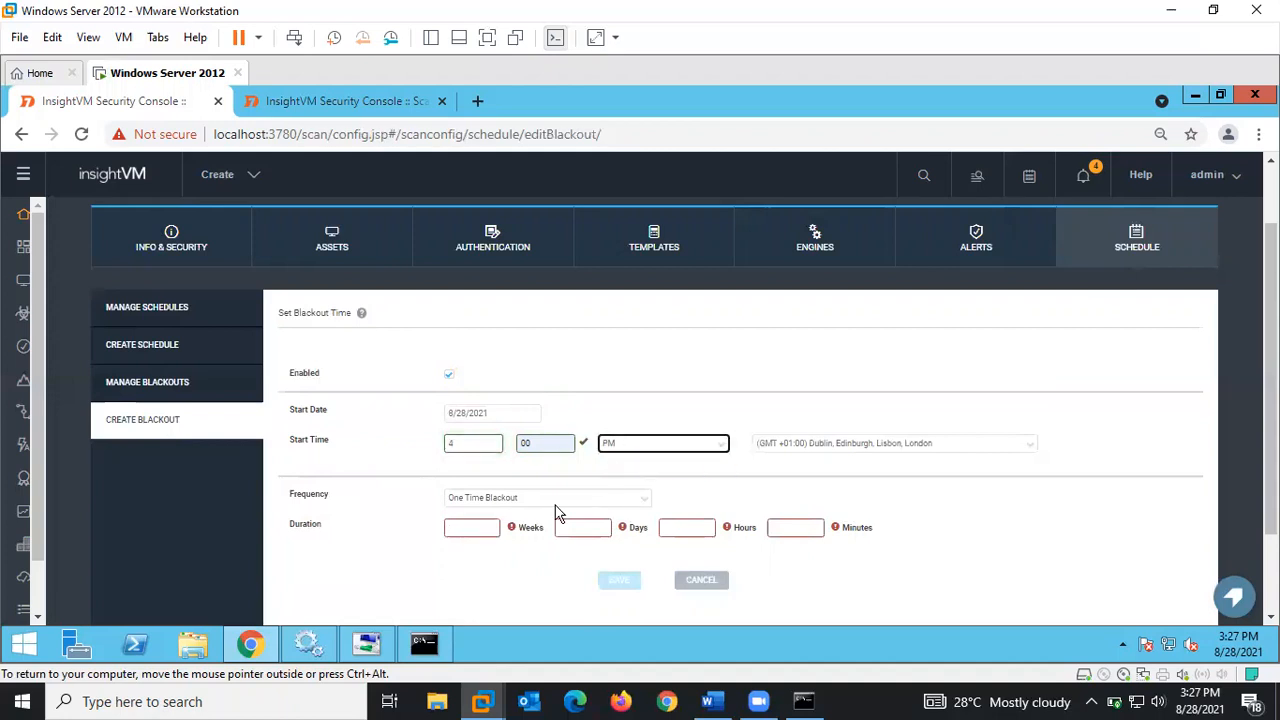
# - Make the blackout repeat Every Day with an 11-week duration and try saving it
pyautogui.click(484, 499)
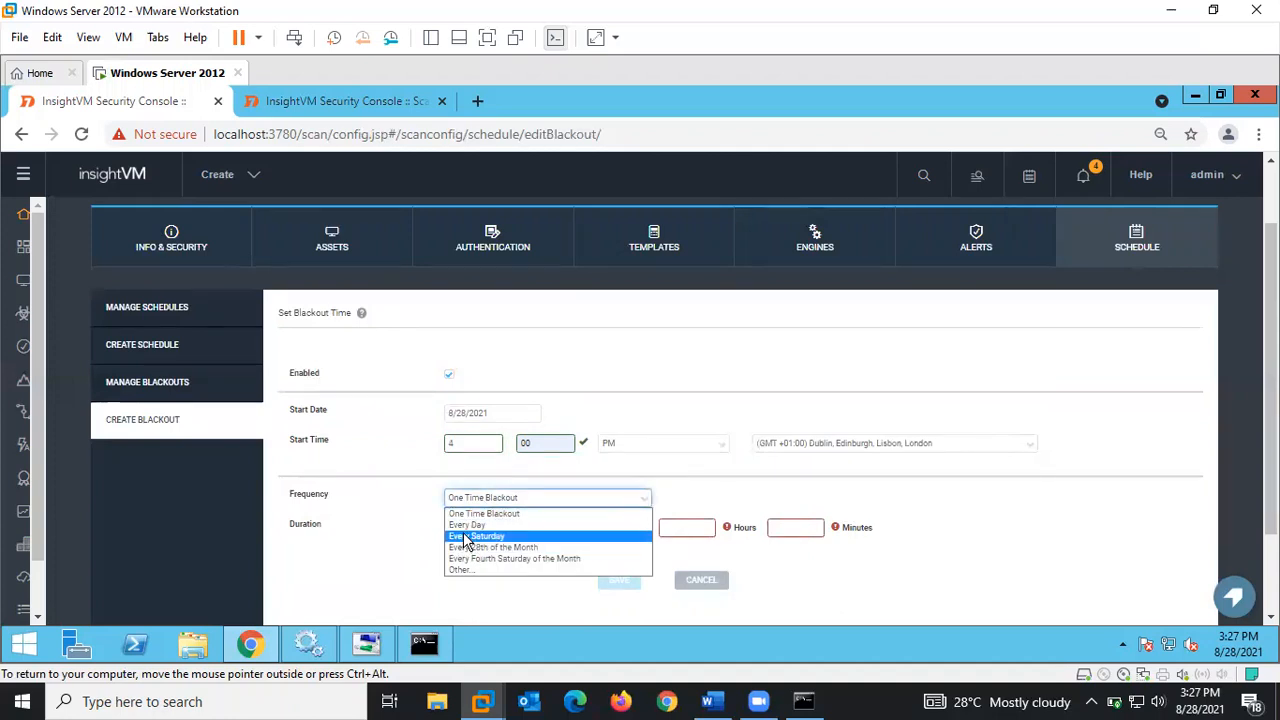
pyautogui.click(468, 525)
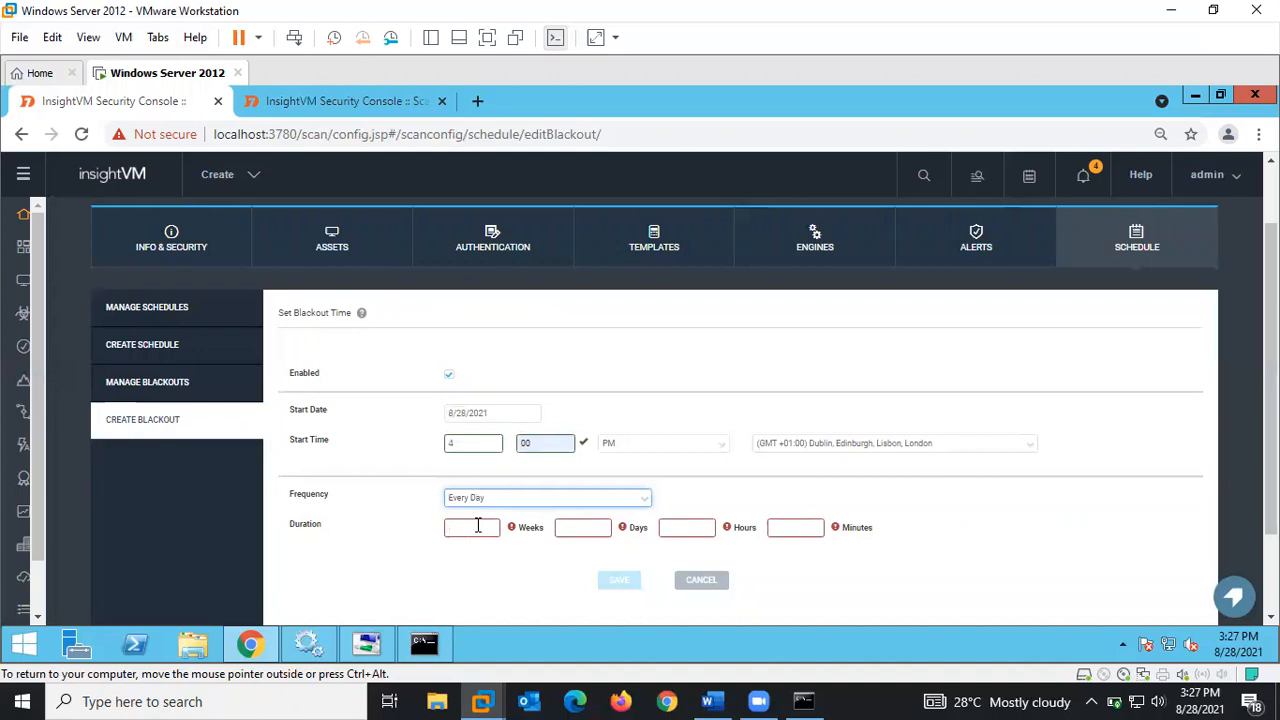
pyautogui.click(478, 525)
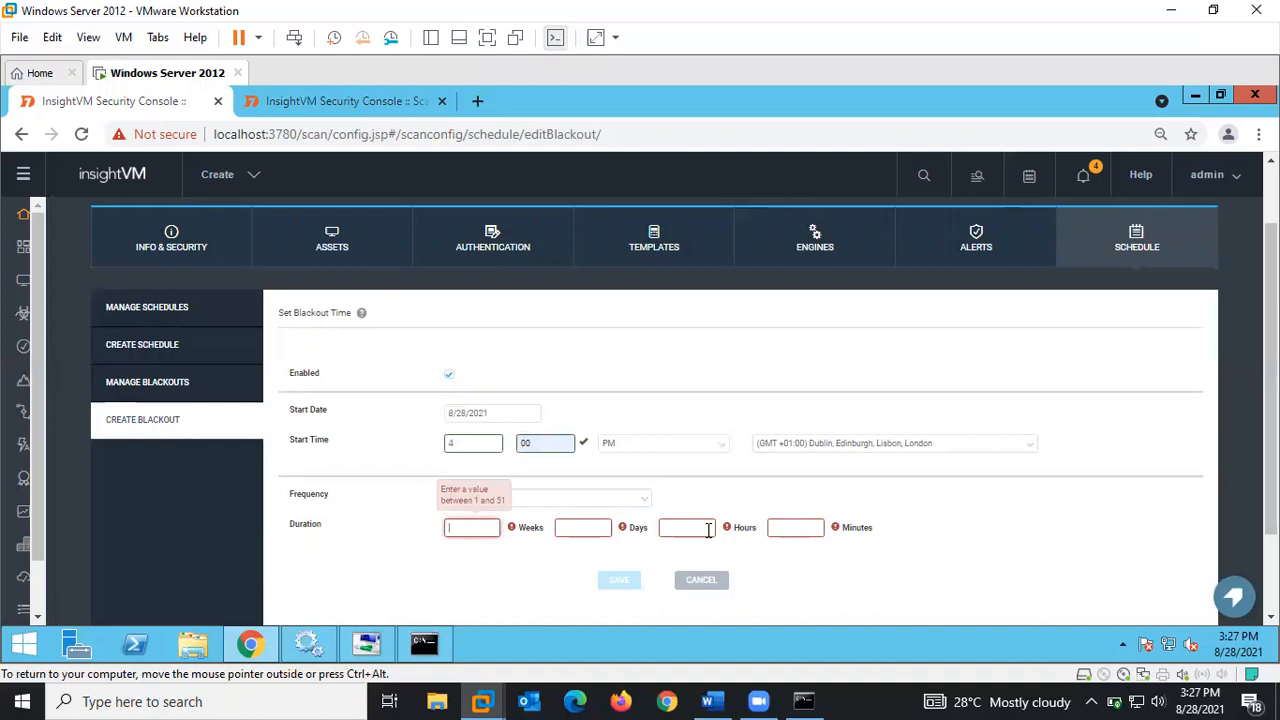
pyautogui.write('11')
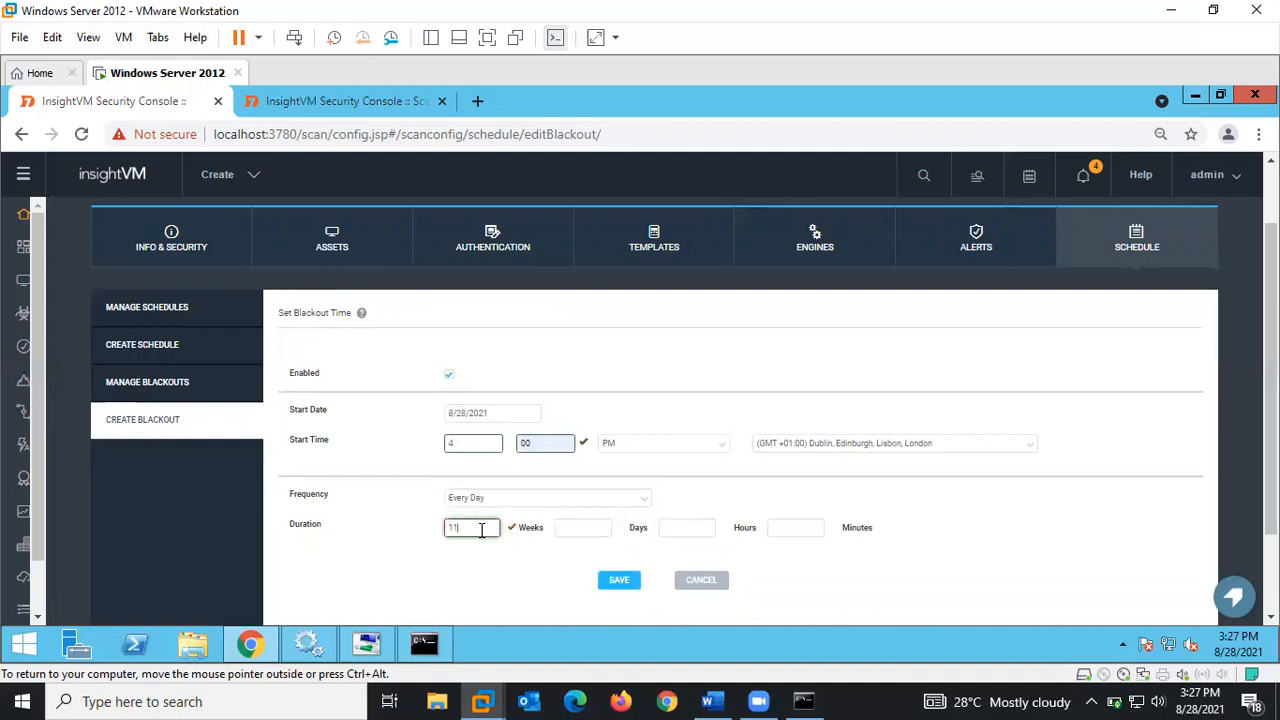
pyautogui.click(619, 581)
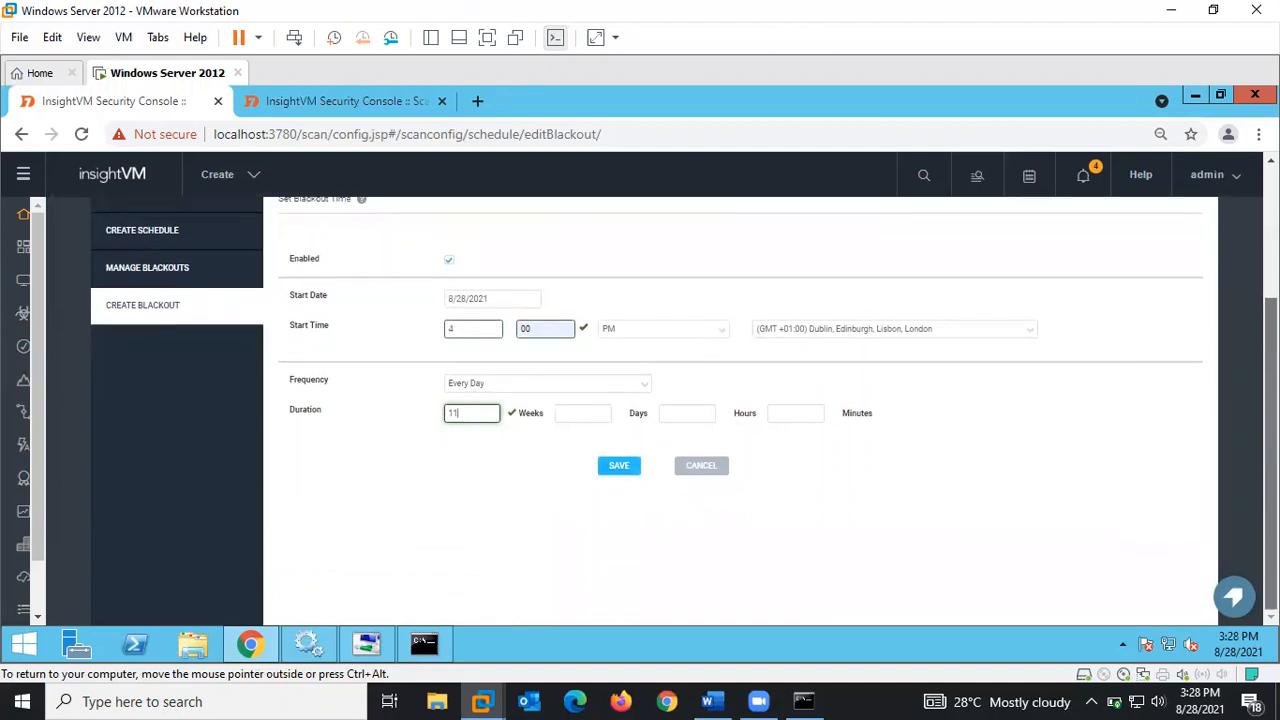
# - Save the daily blackout and go back to the scan schedules list
pyautogui.click(630, 472)
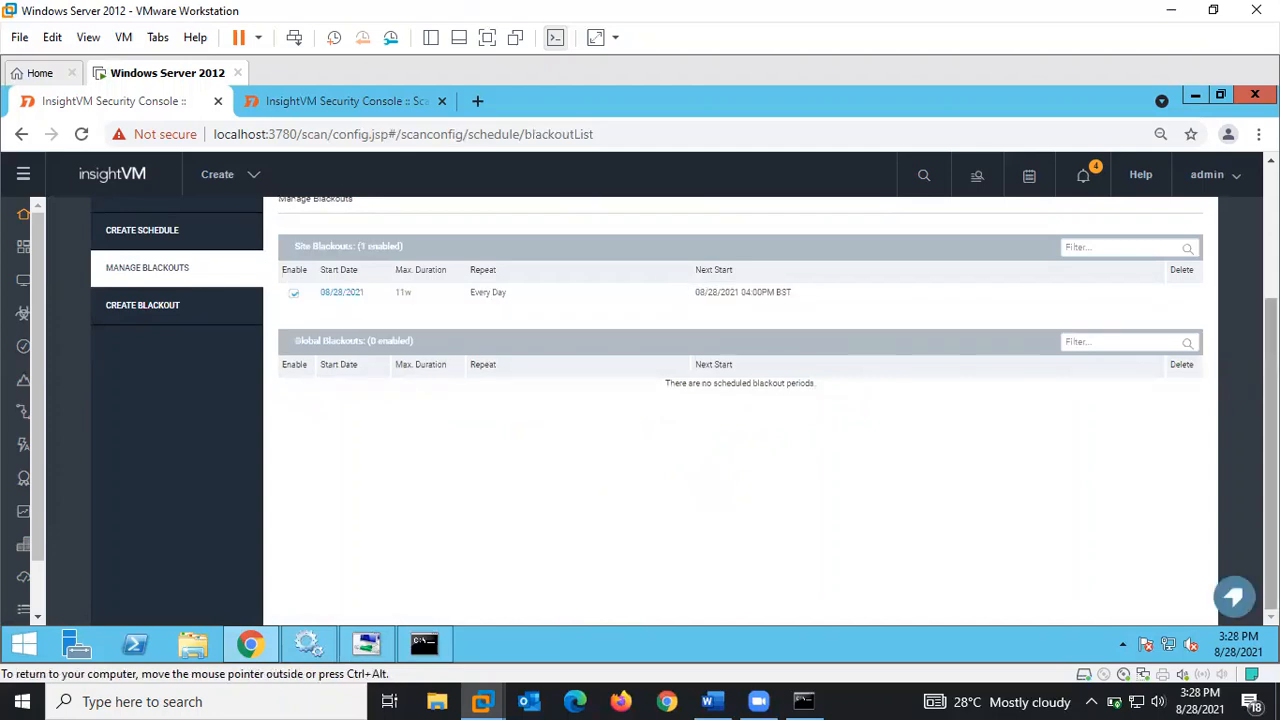
pyautogui.scroll(3, 684, 400)
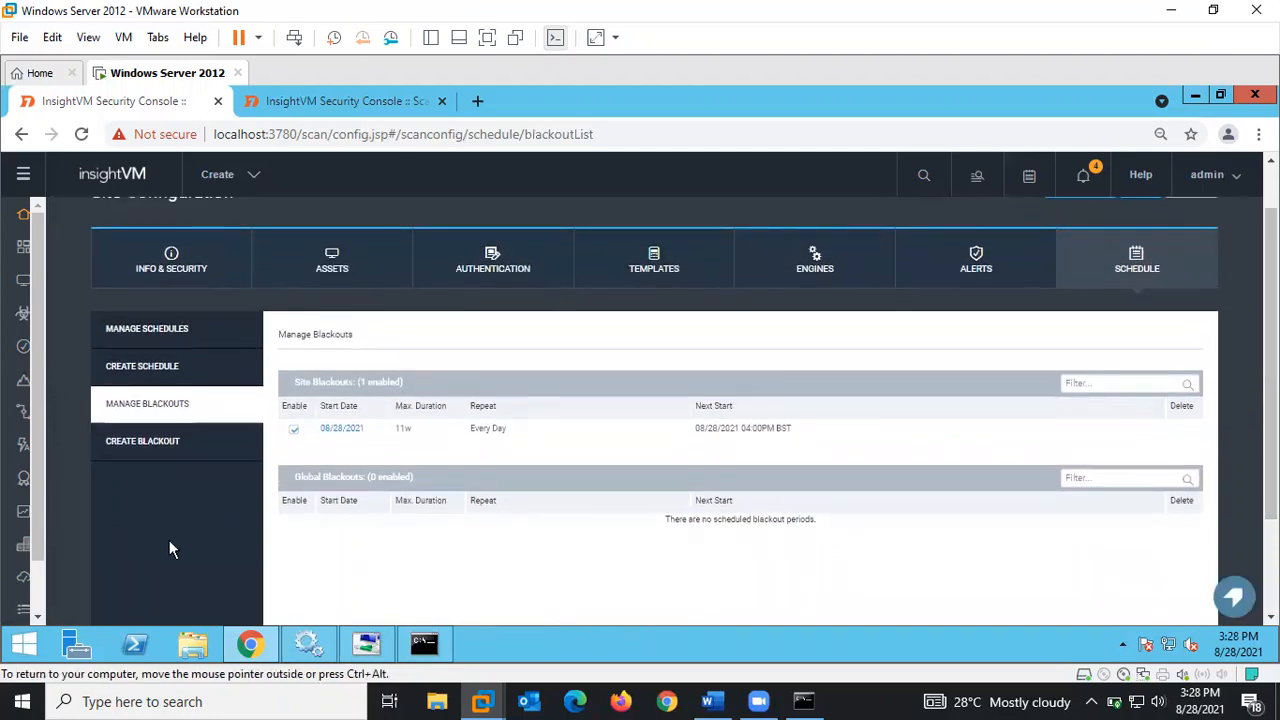
pyautogui.click(160, 330)
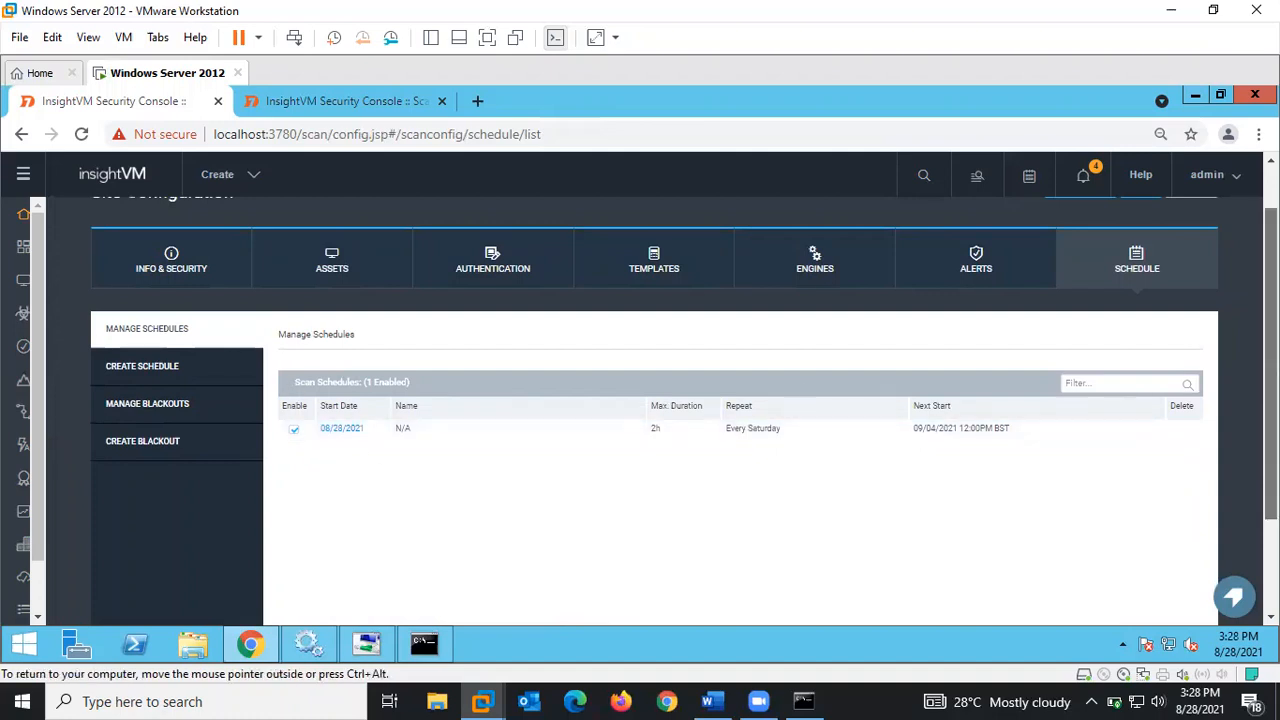
# - Save the site configuration and confirm Save & Scan to start its scan
pyautogui.scroll(1, 1078, 258)
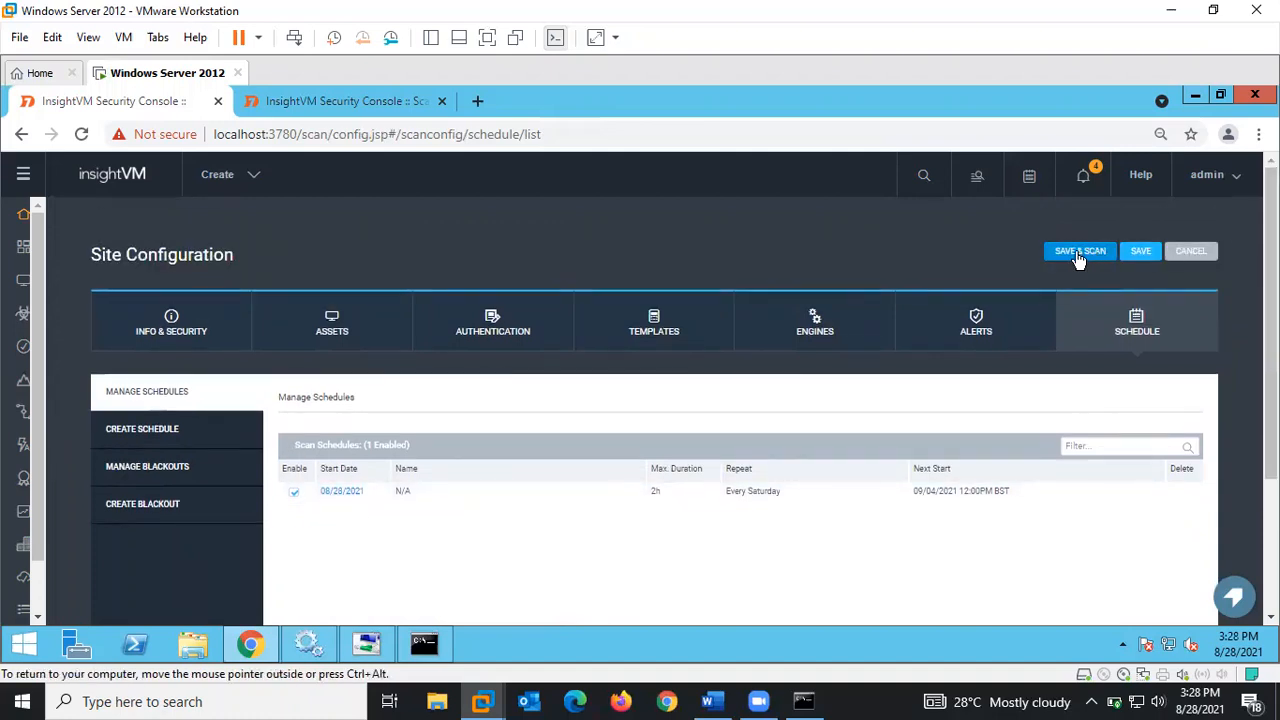
pyautogui.click(1078, 255)
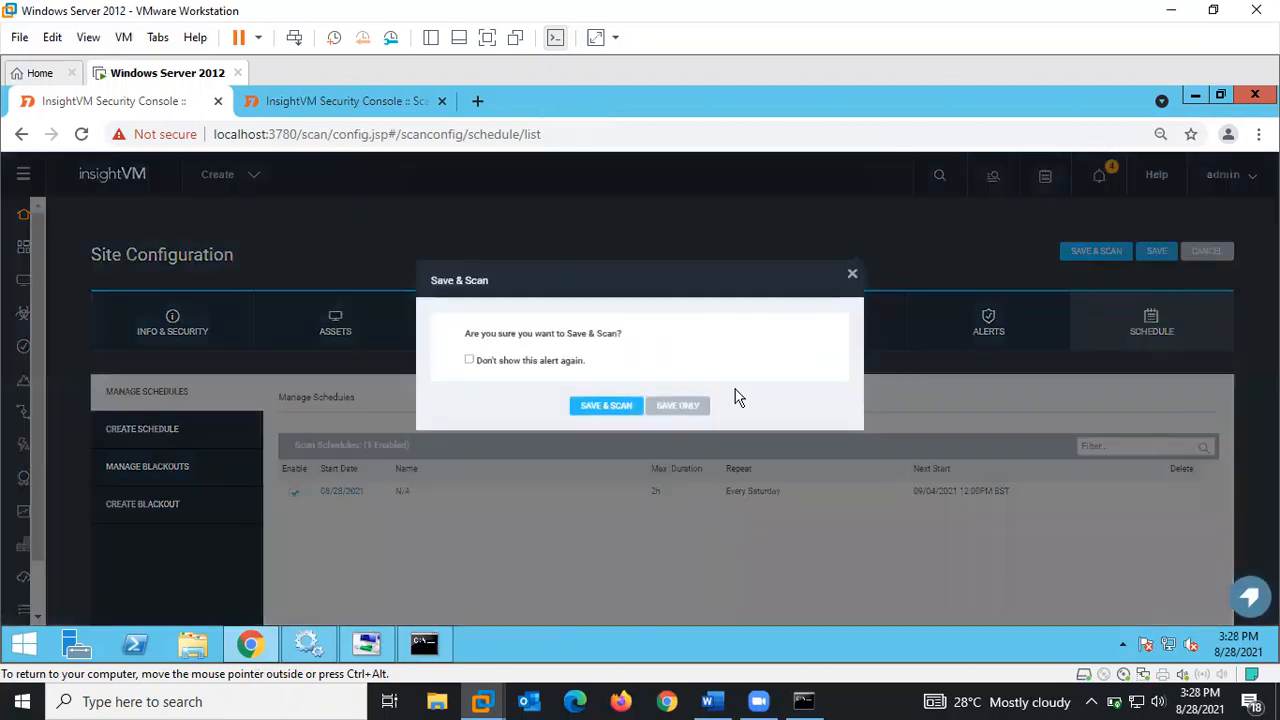
pyautogui.click(610, 405)
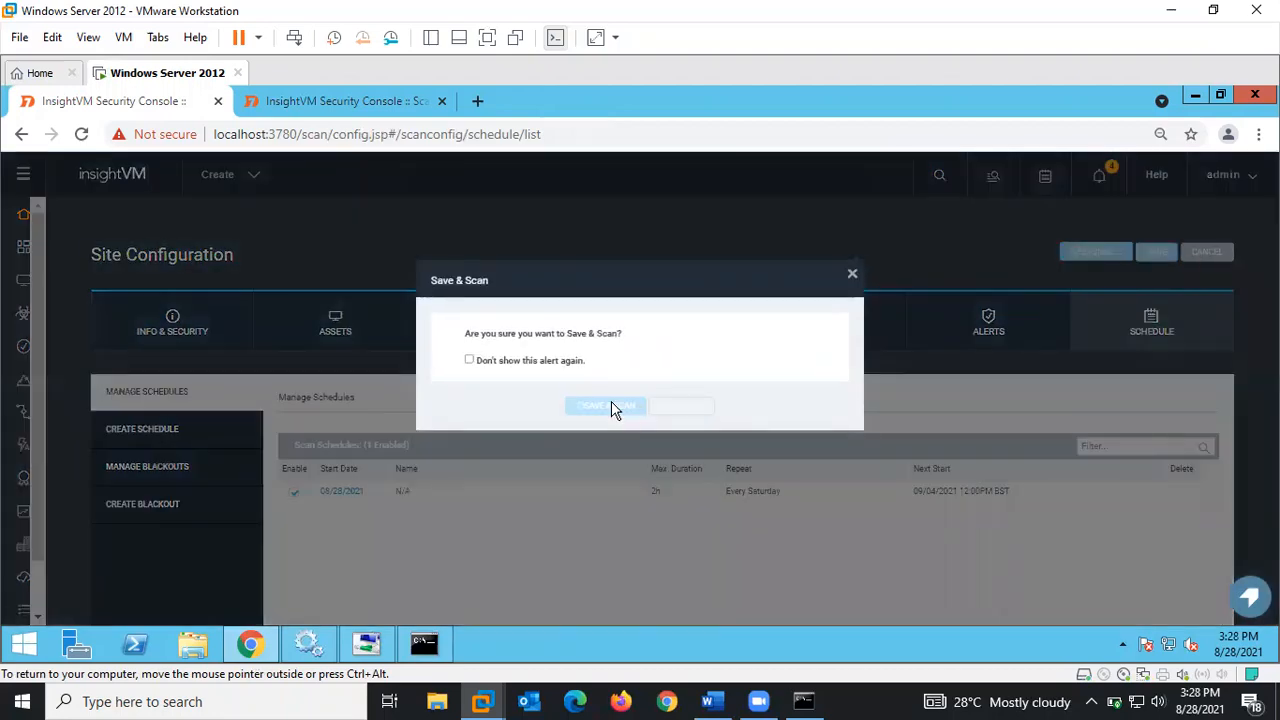